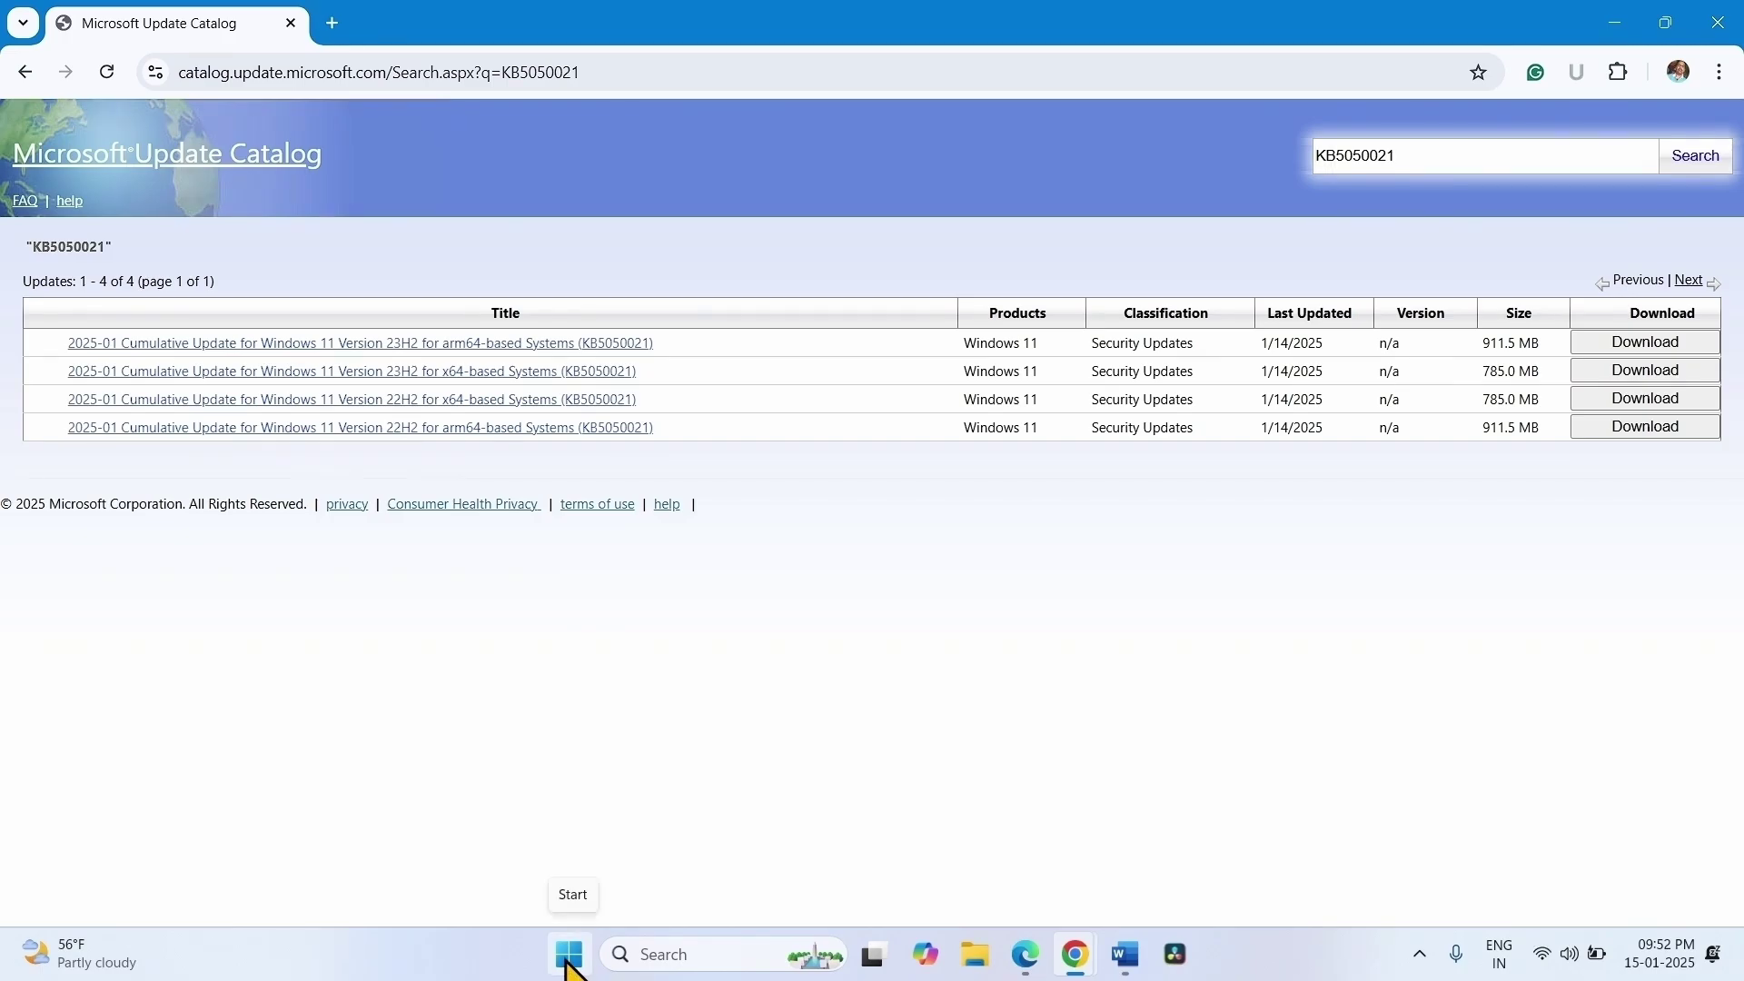
Check the PC's system type and Windows version on the System About page in Windows Settings, then close Settings.
click(570, 954)
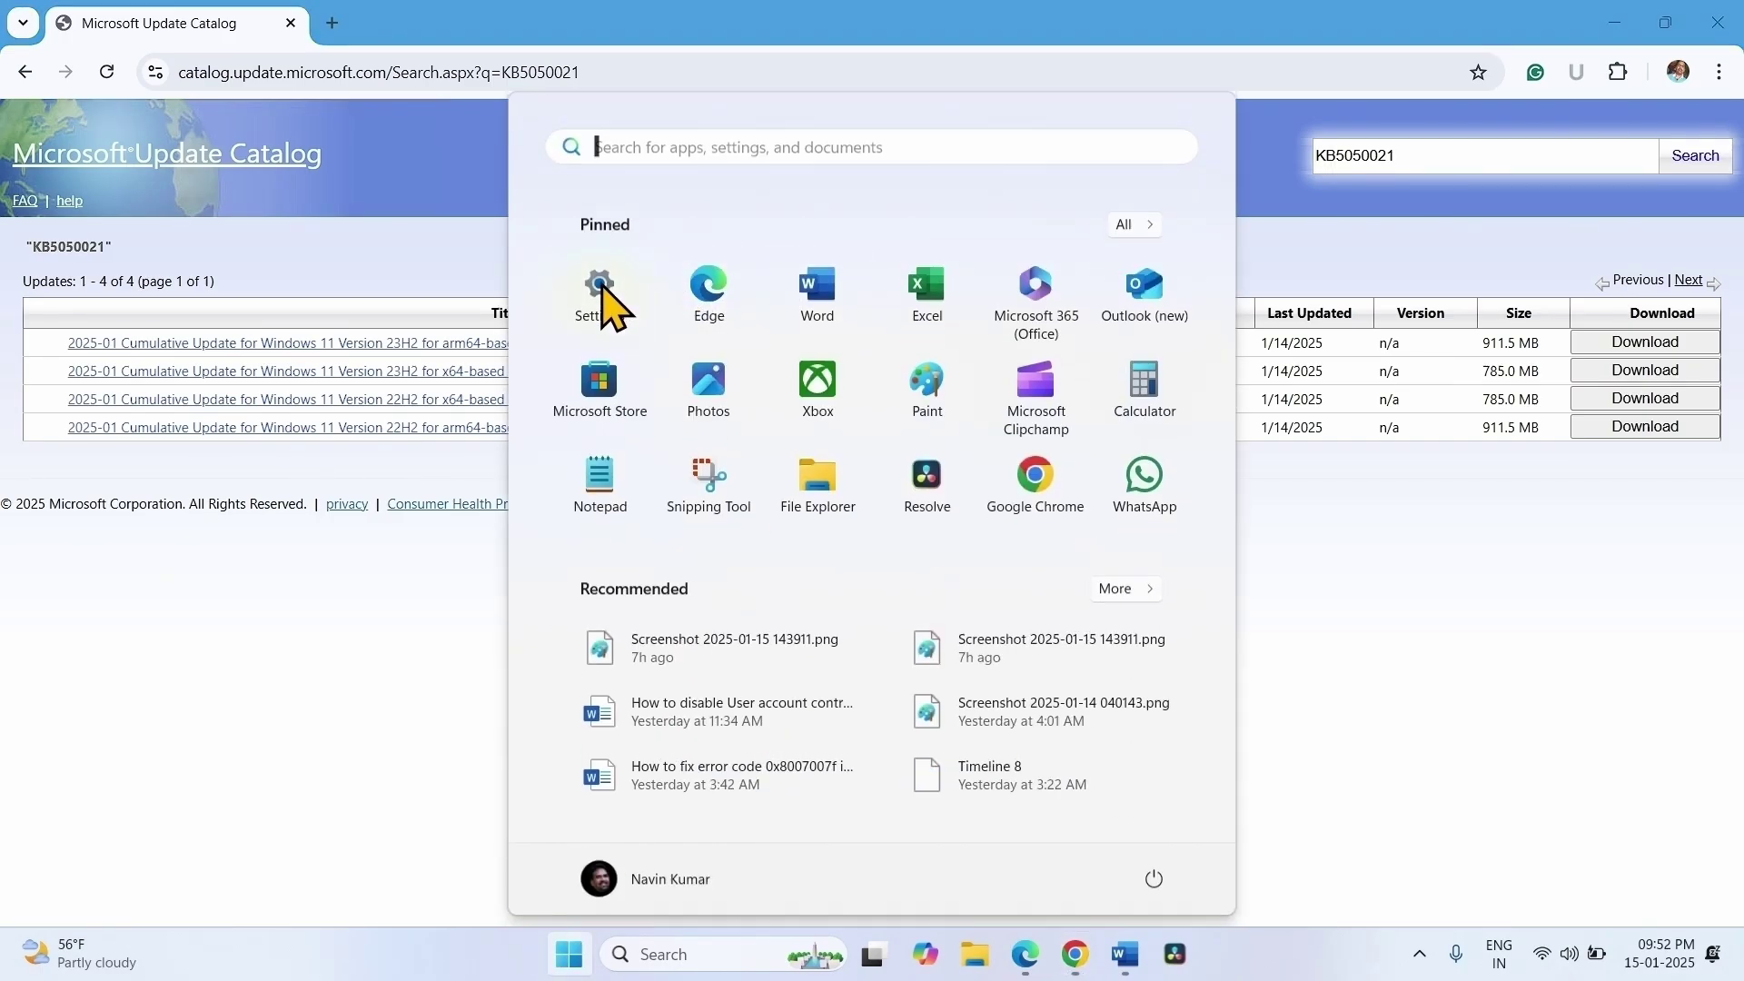
click(600, 295)
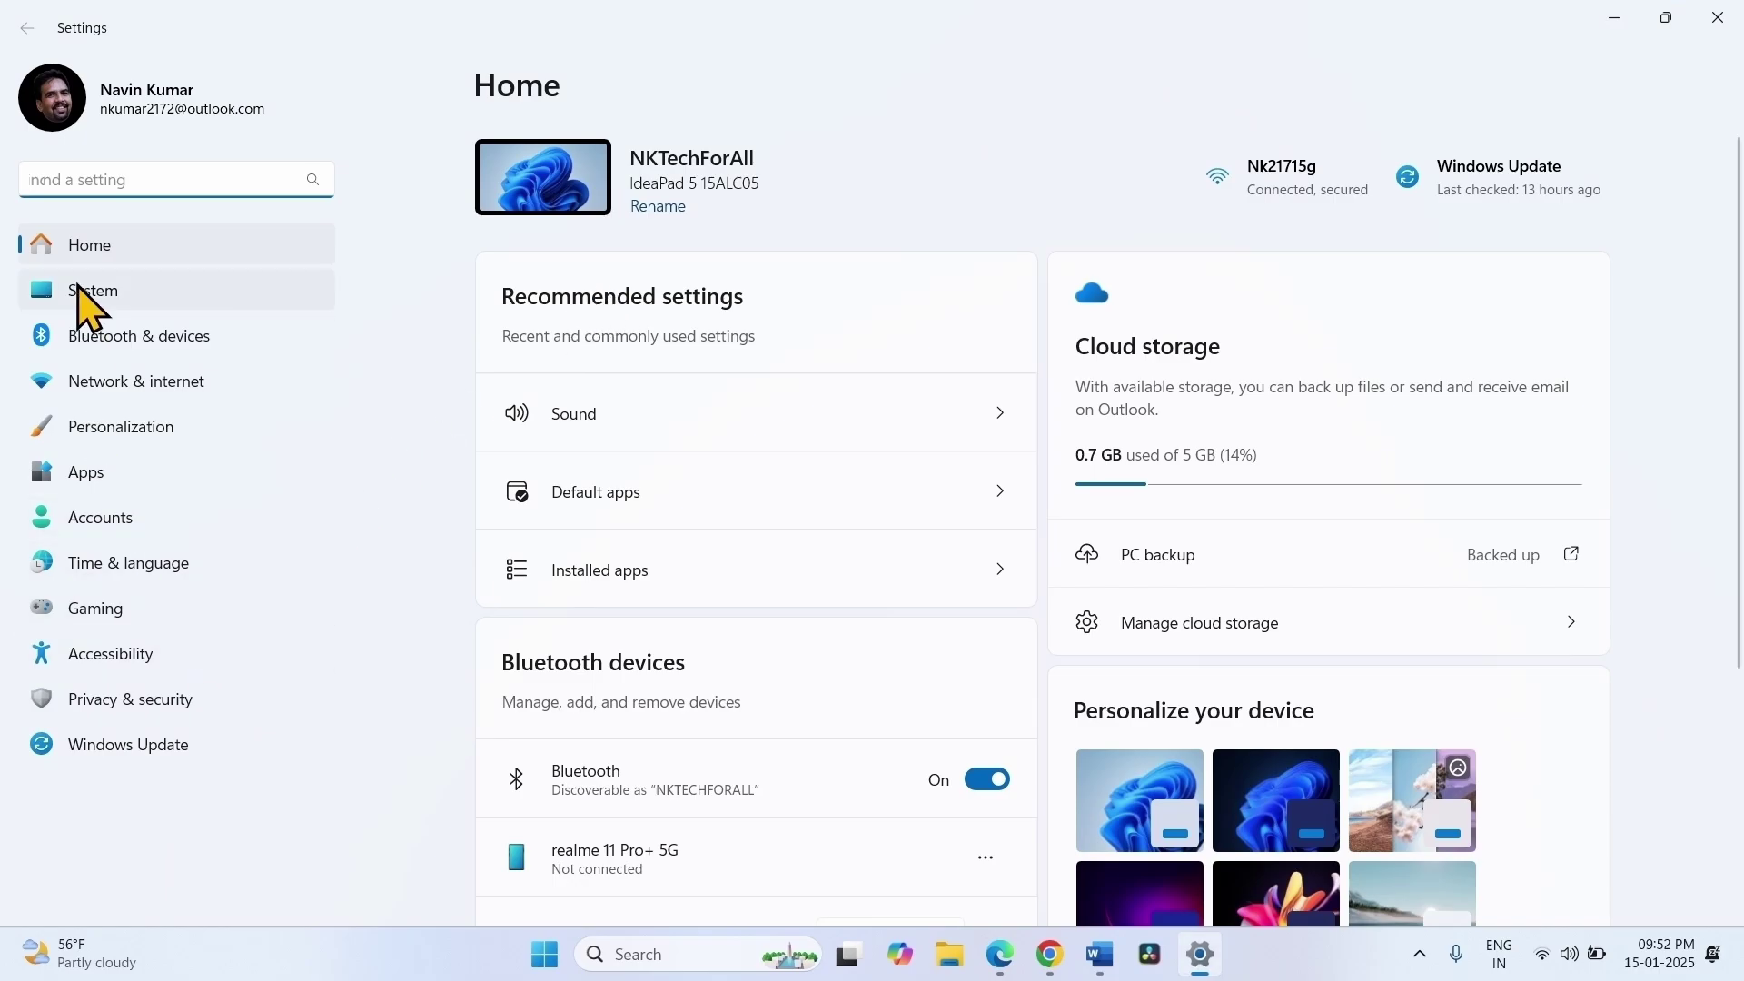
click(77, 296)
scroll(722, 583, down, 10)
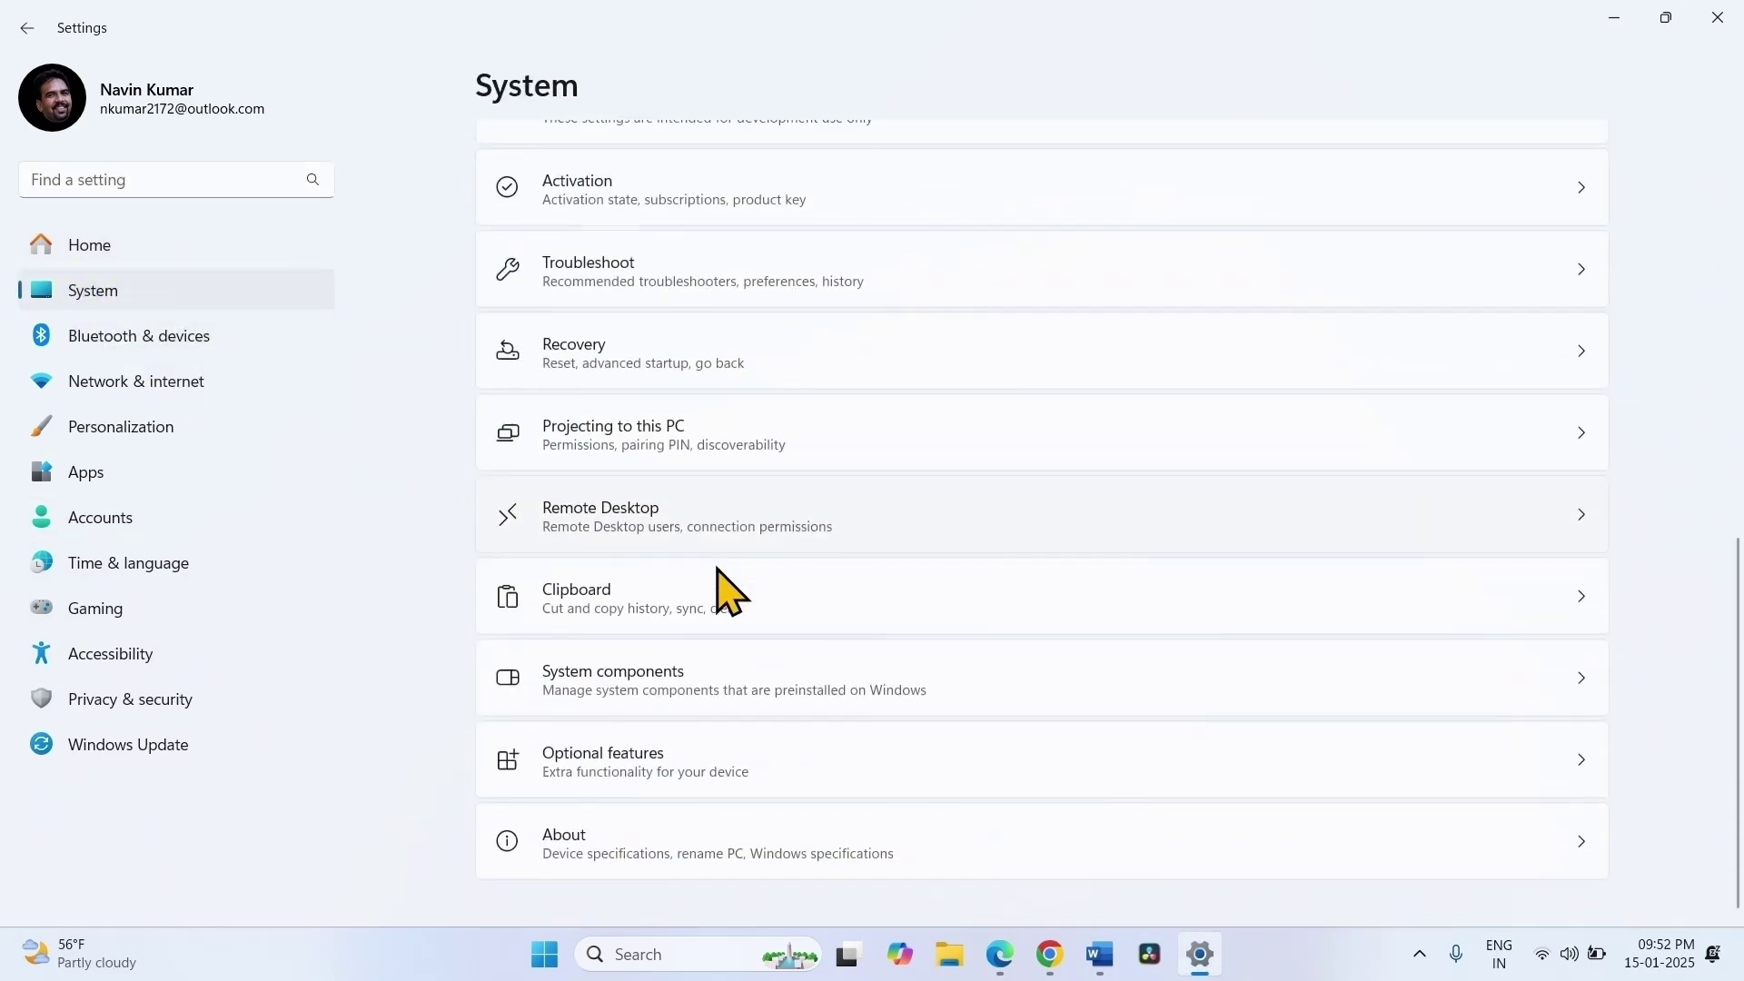
click(572, 845)
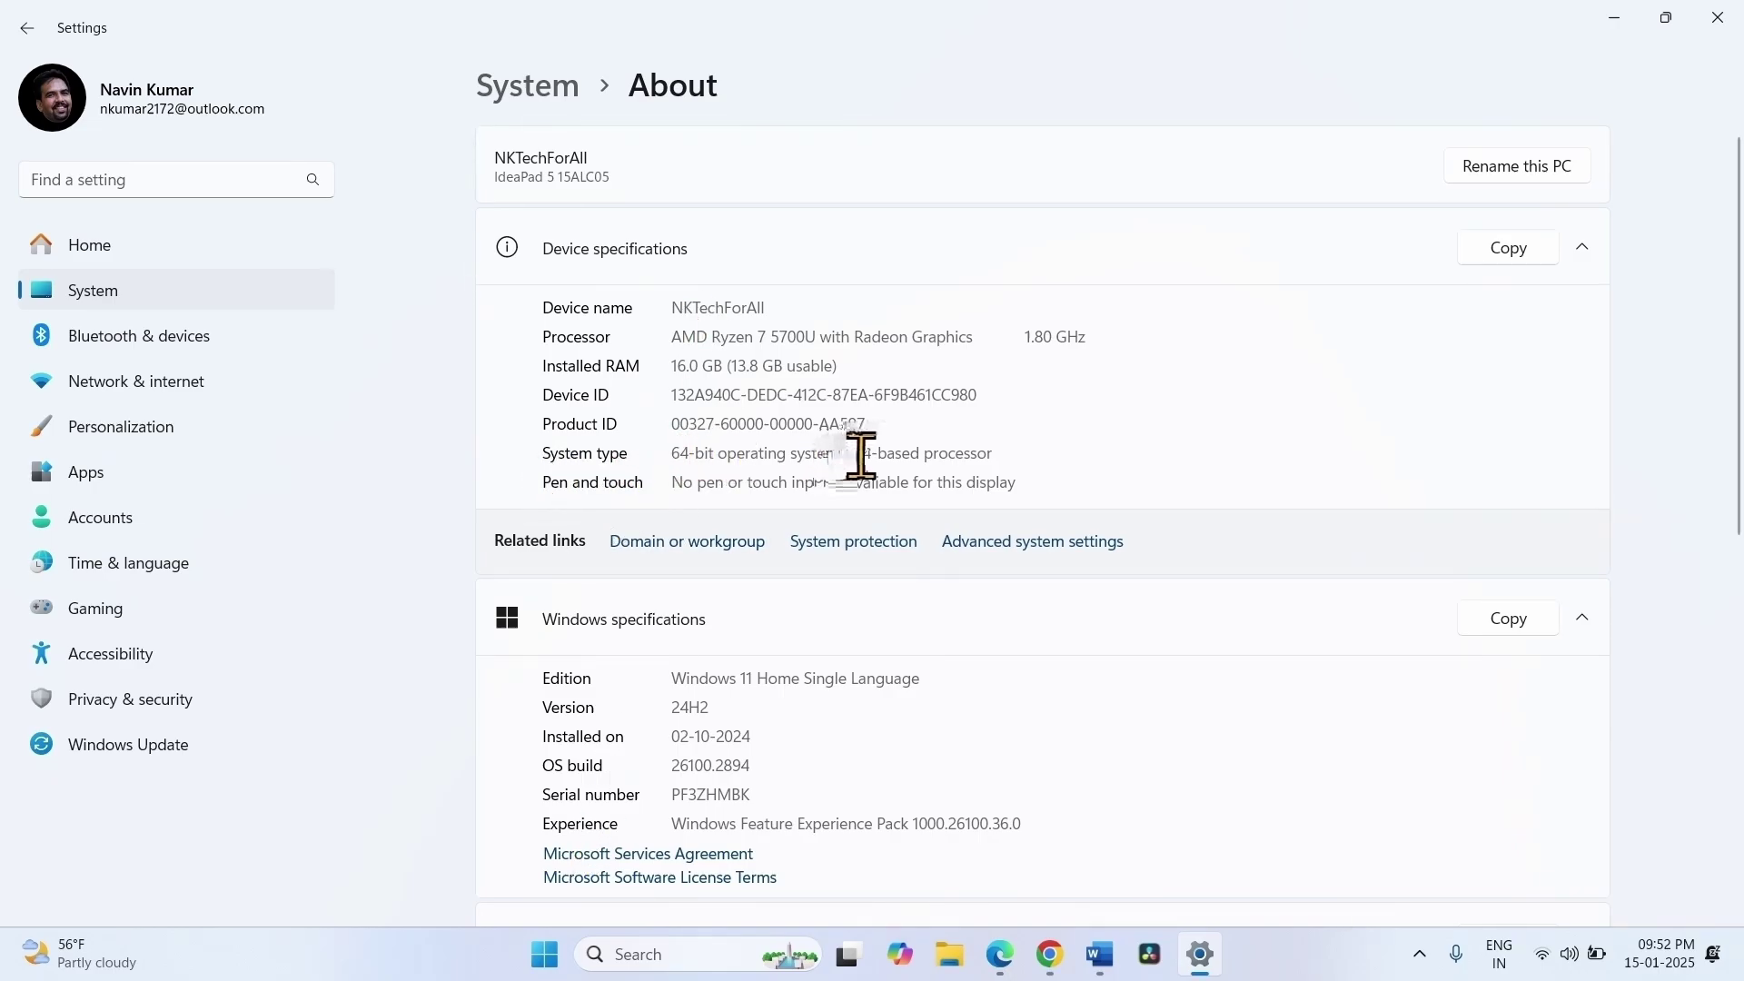
click(1718, 17)
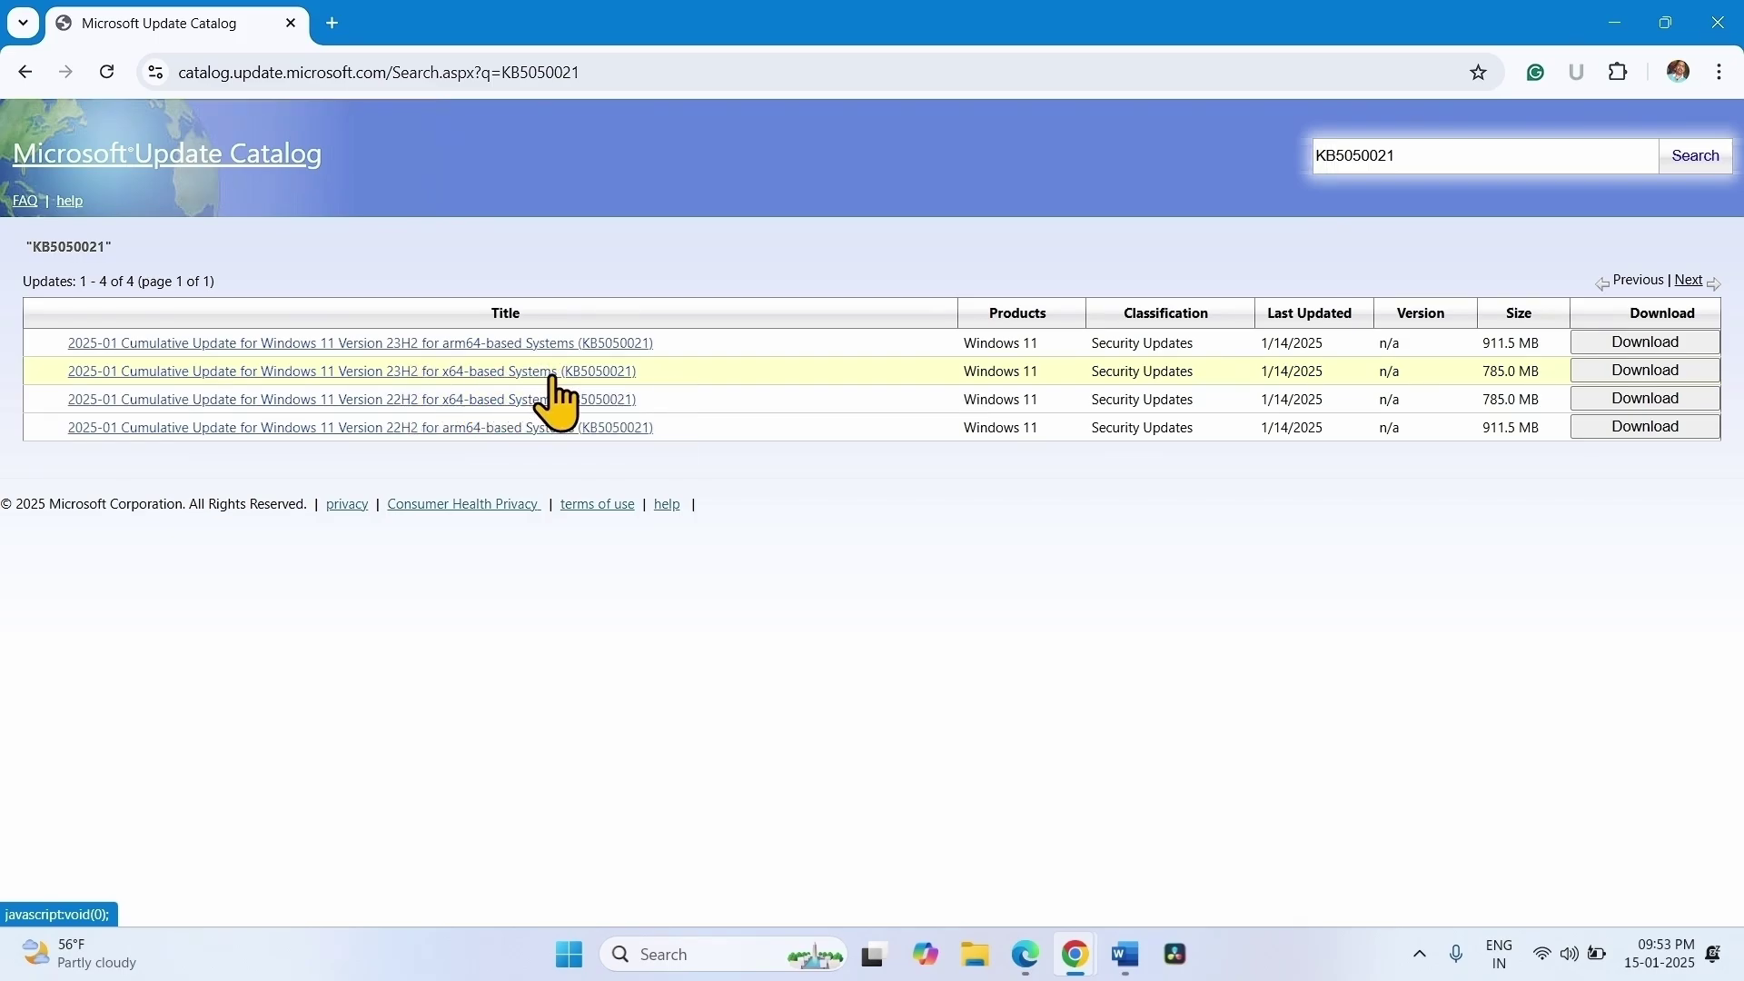
Download the KB5050021 .msu package for Windows 11 Version 23H2 x64-based systems, then close the download popup and minimize the browser.
click(1644, 371)
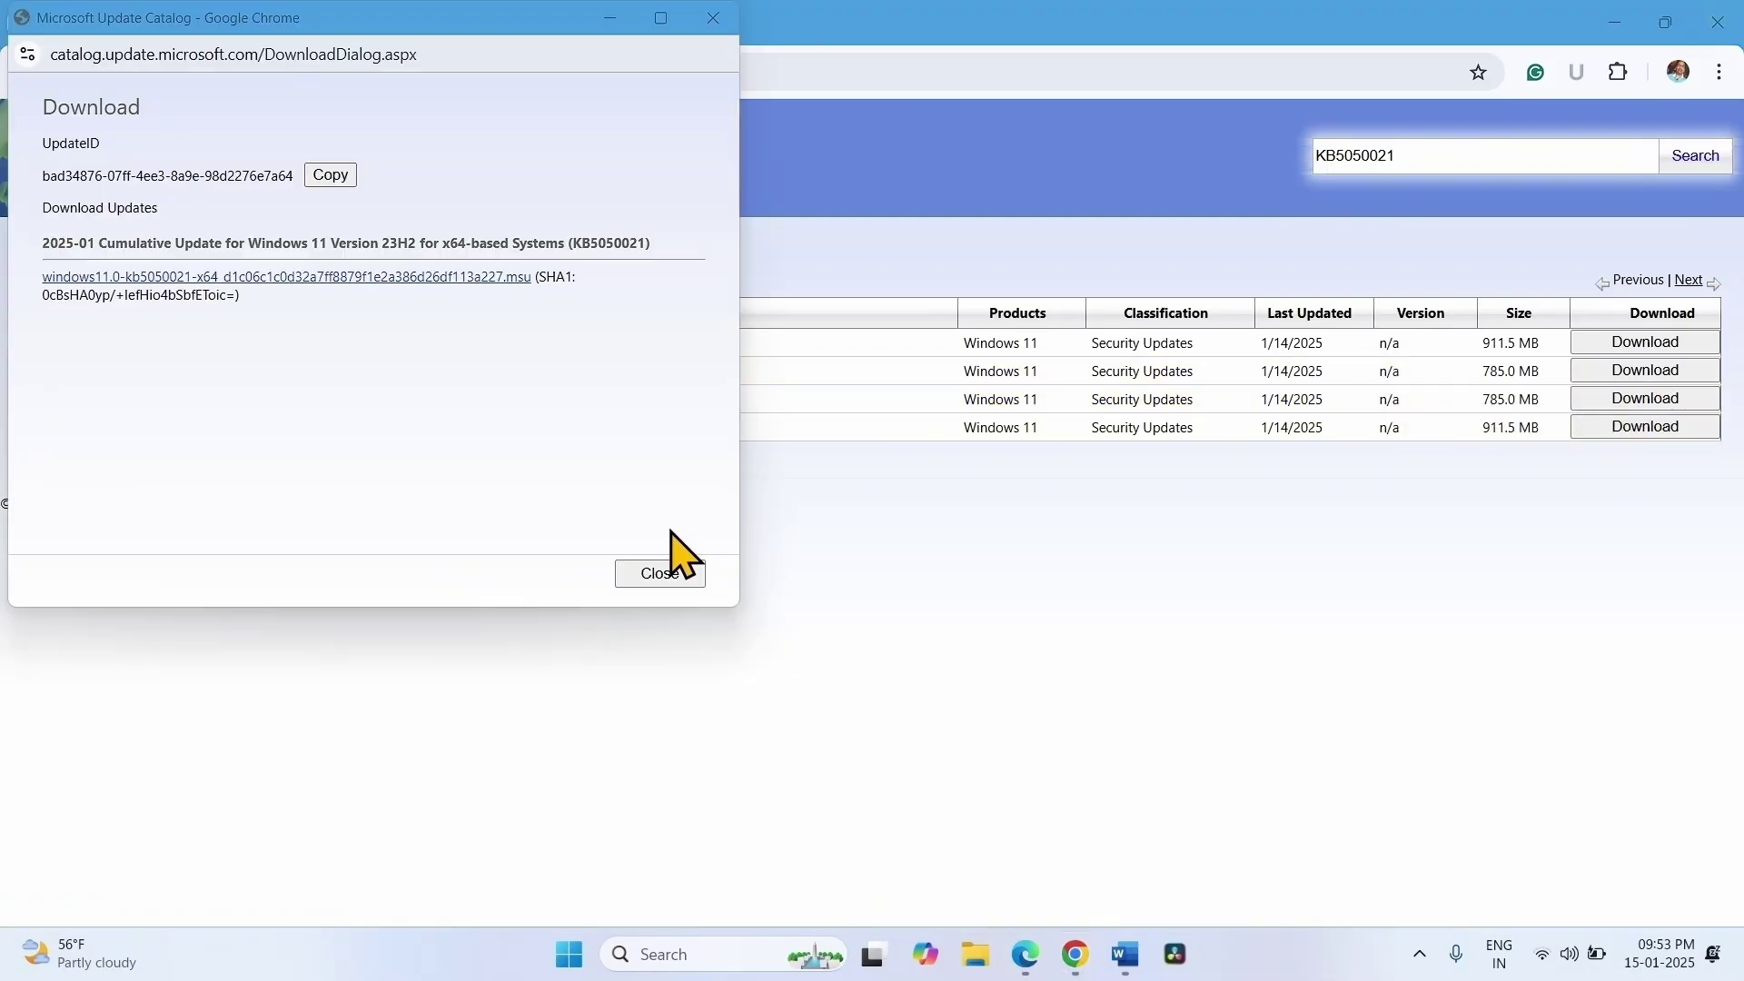
click(305, 276)
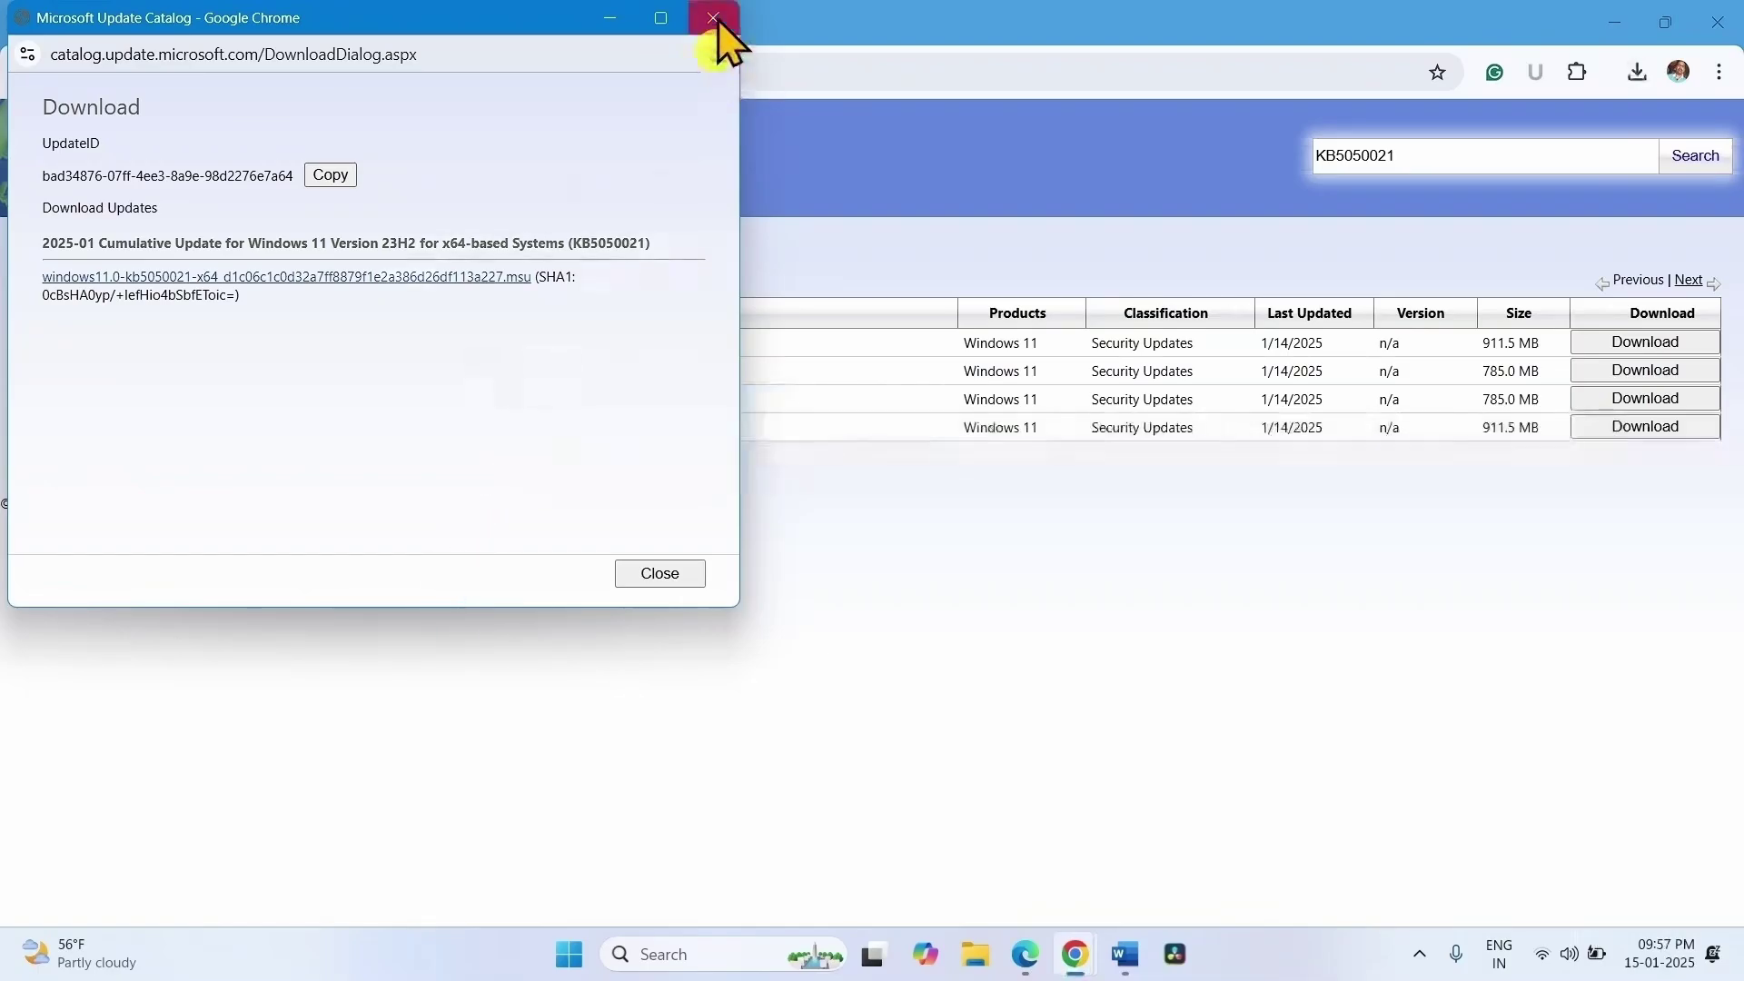
click(714, 18)
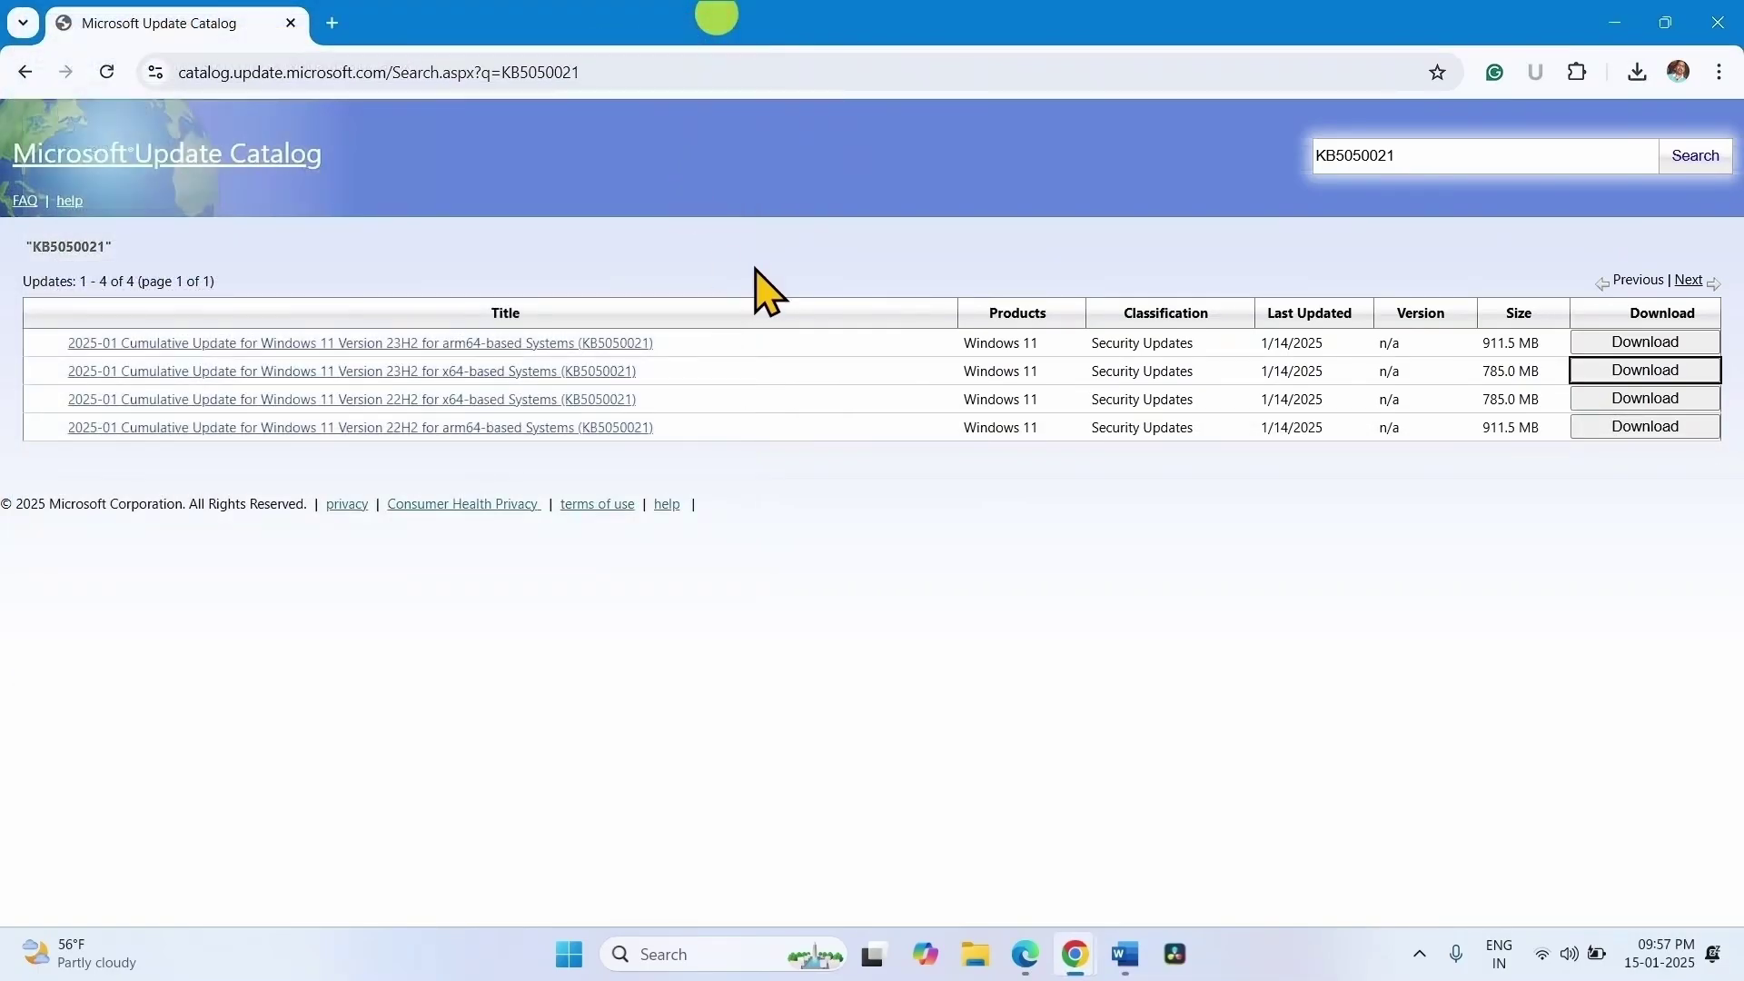
click(1614, 20)
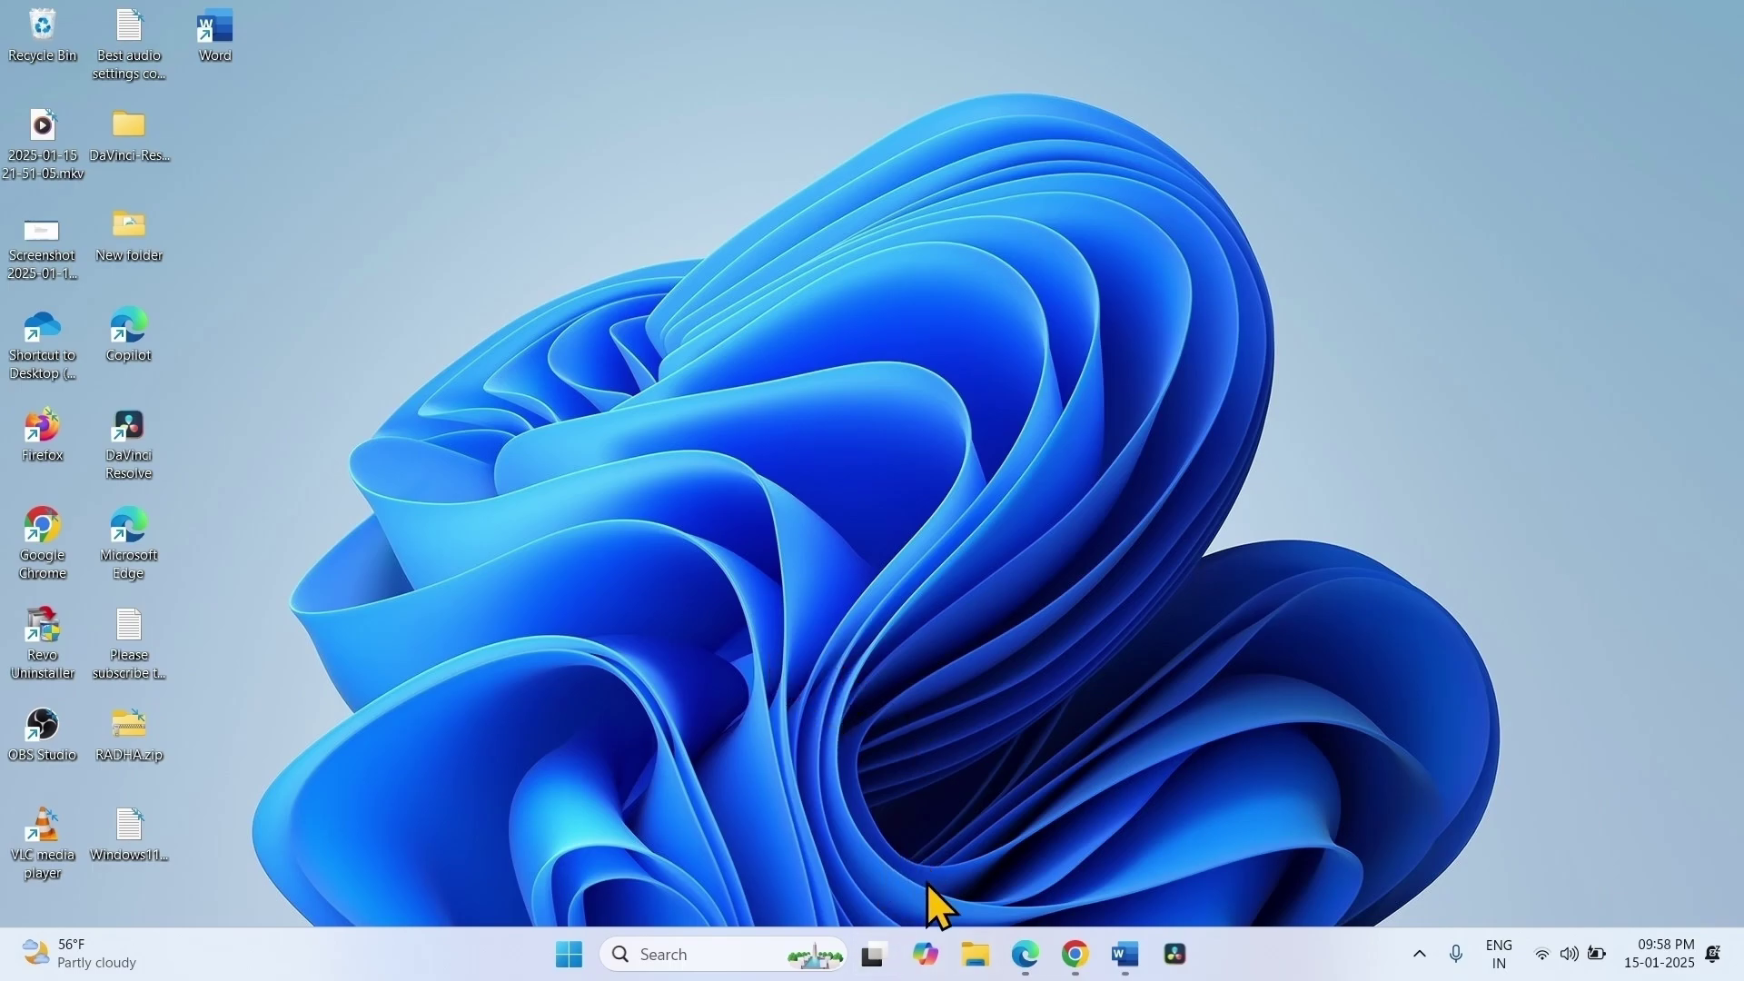
Launch the downloaded KB5050021 update package from the Downloads folder, then close File Explorer.
click(968, 954)
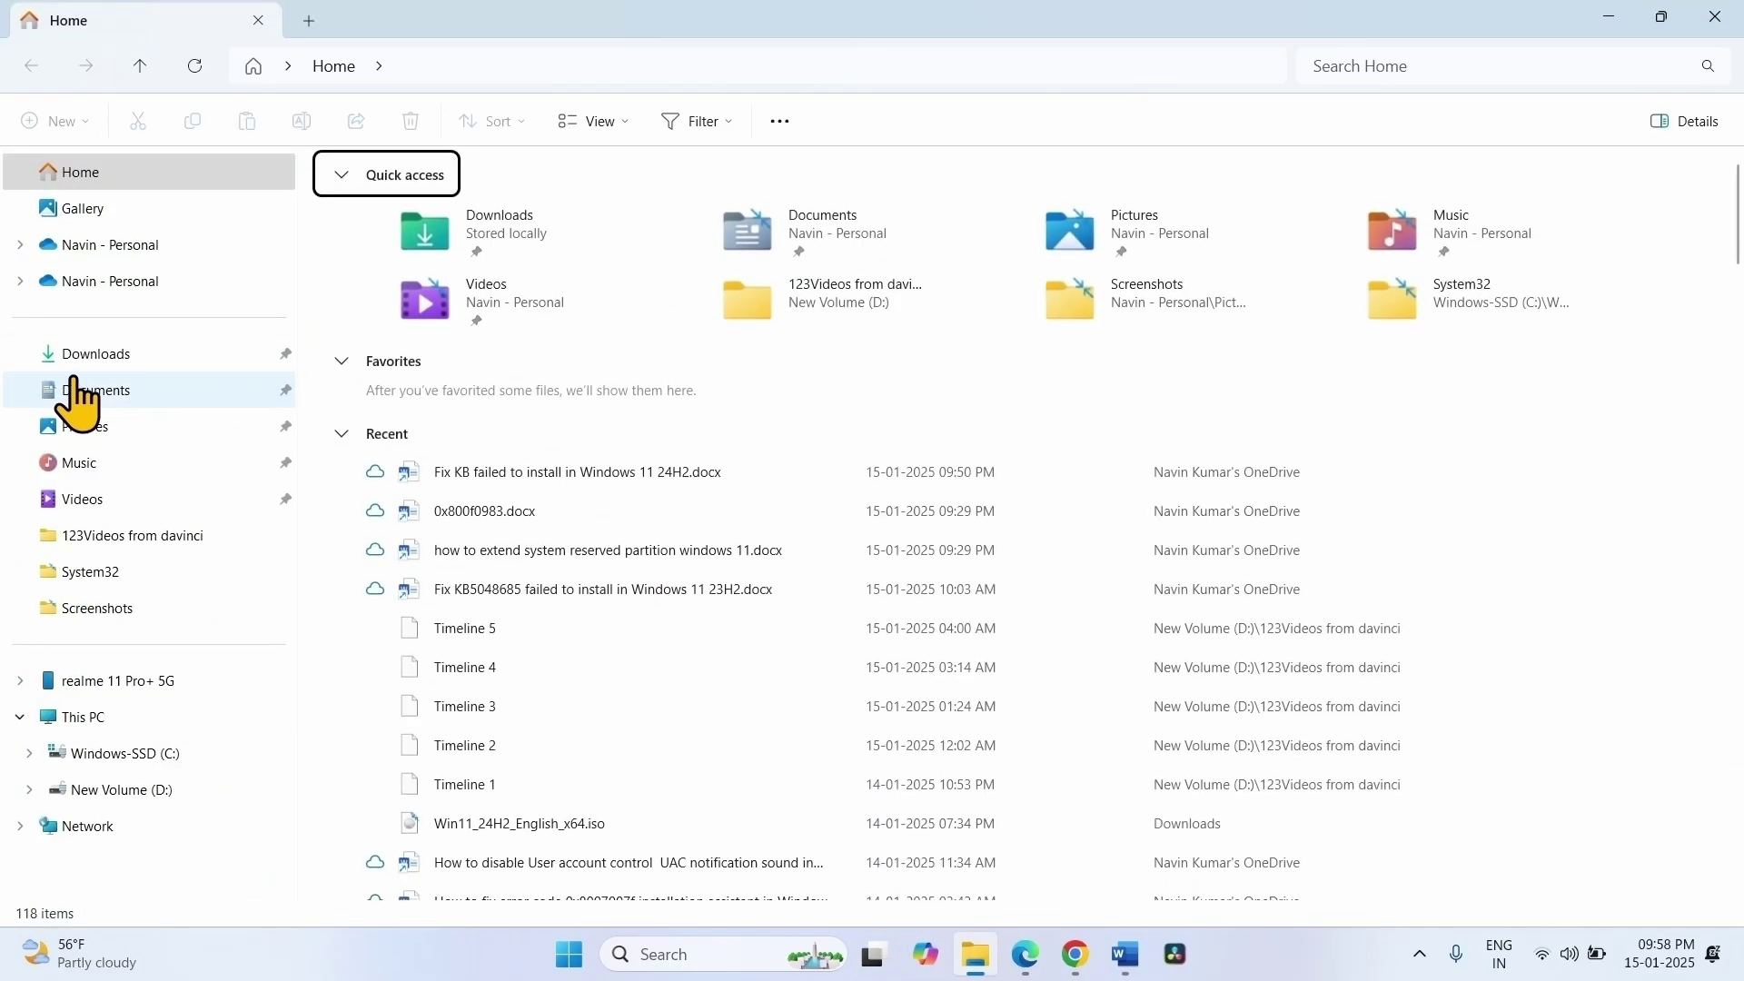
click(74, 373)
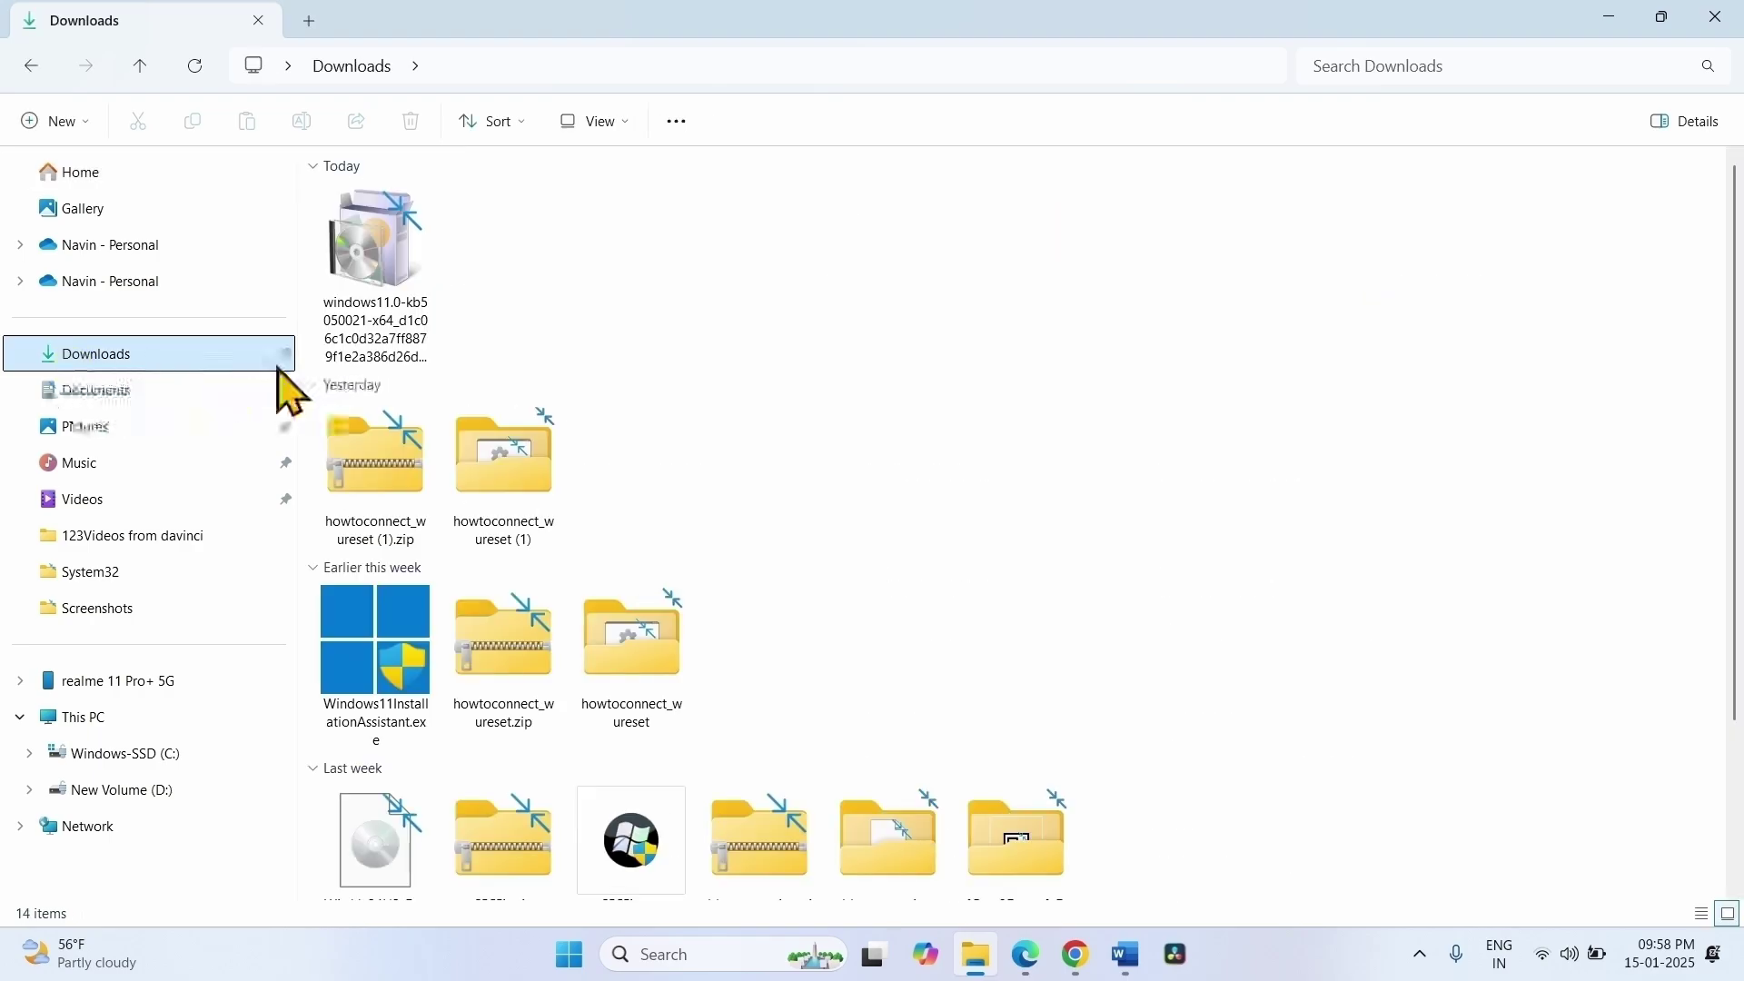
click(402, 305)
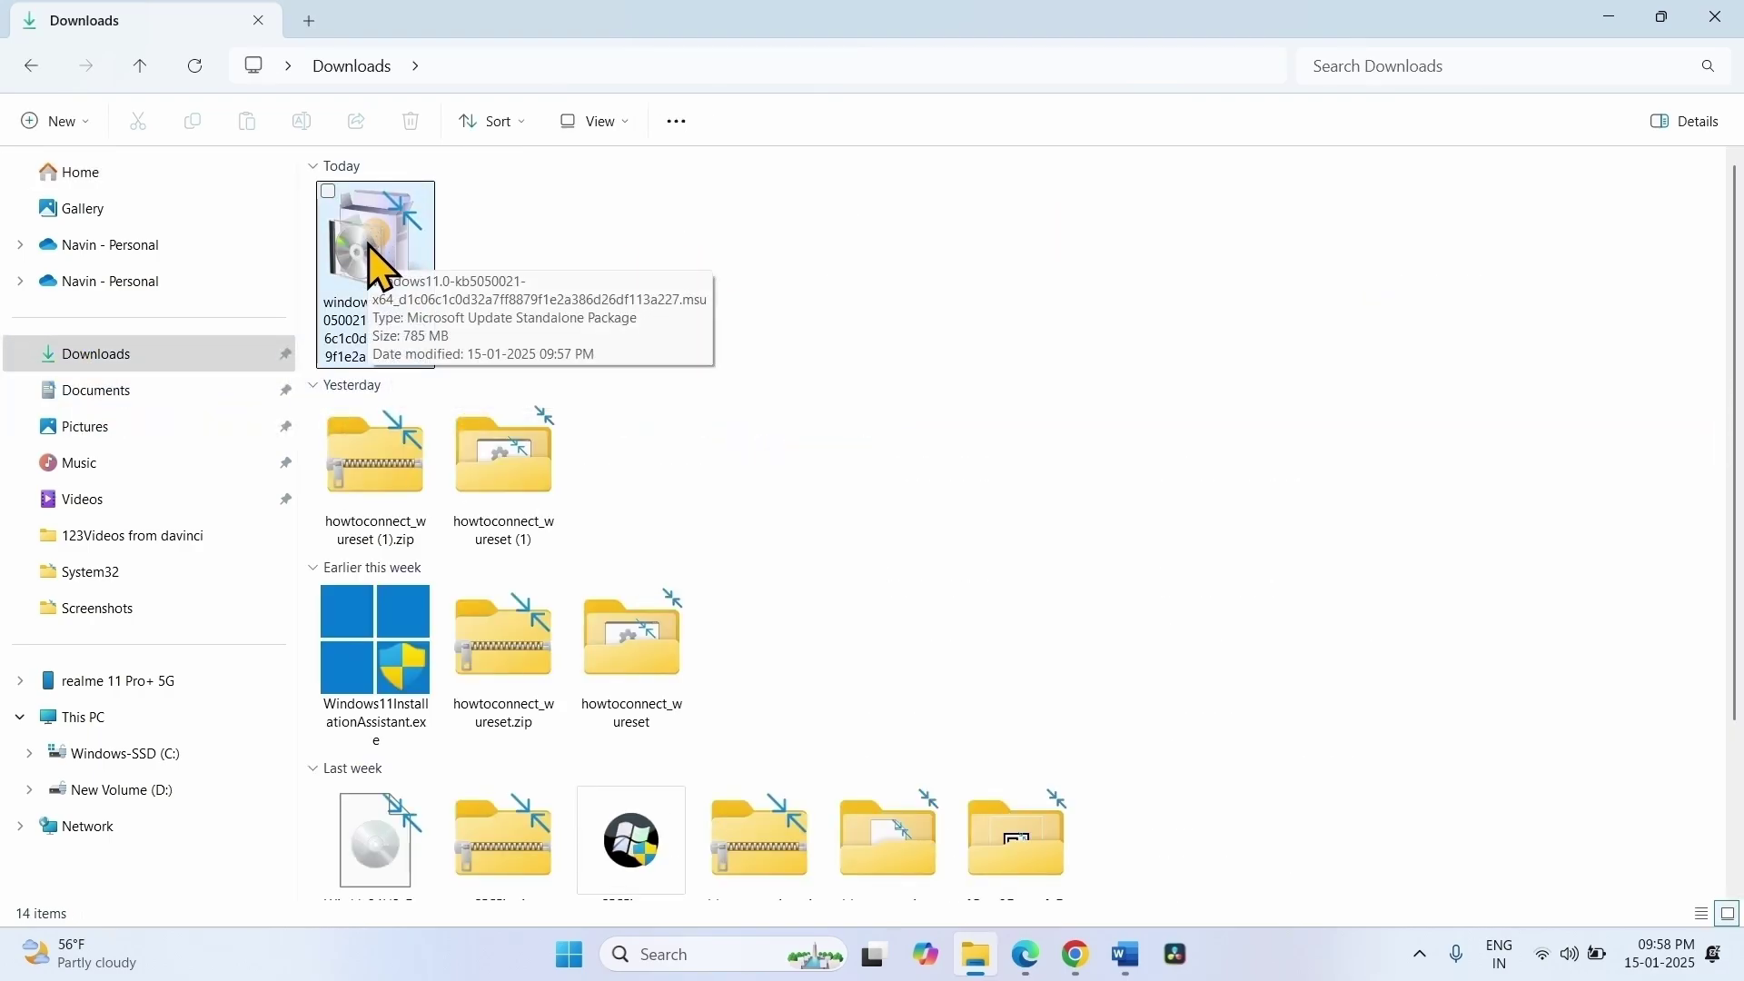
click(372, 270)
right_click(376, 270)
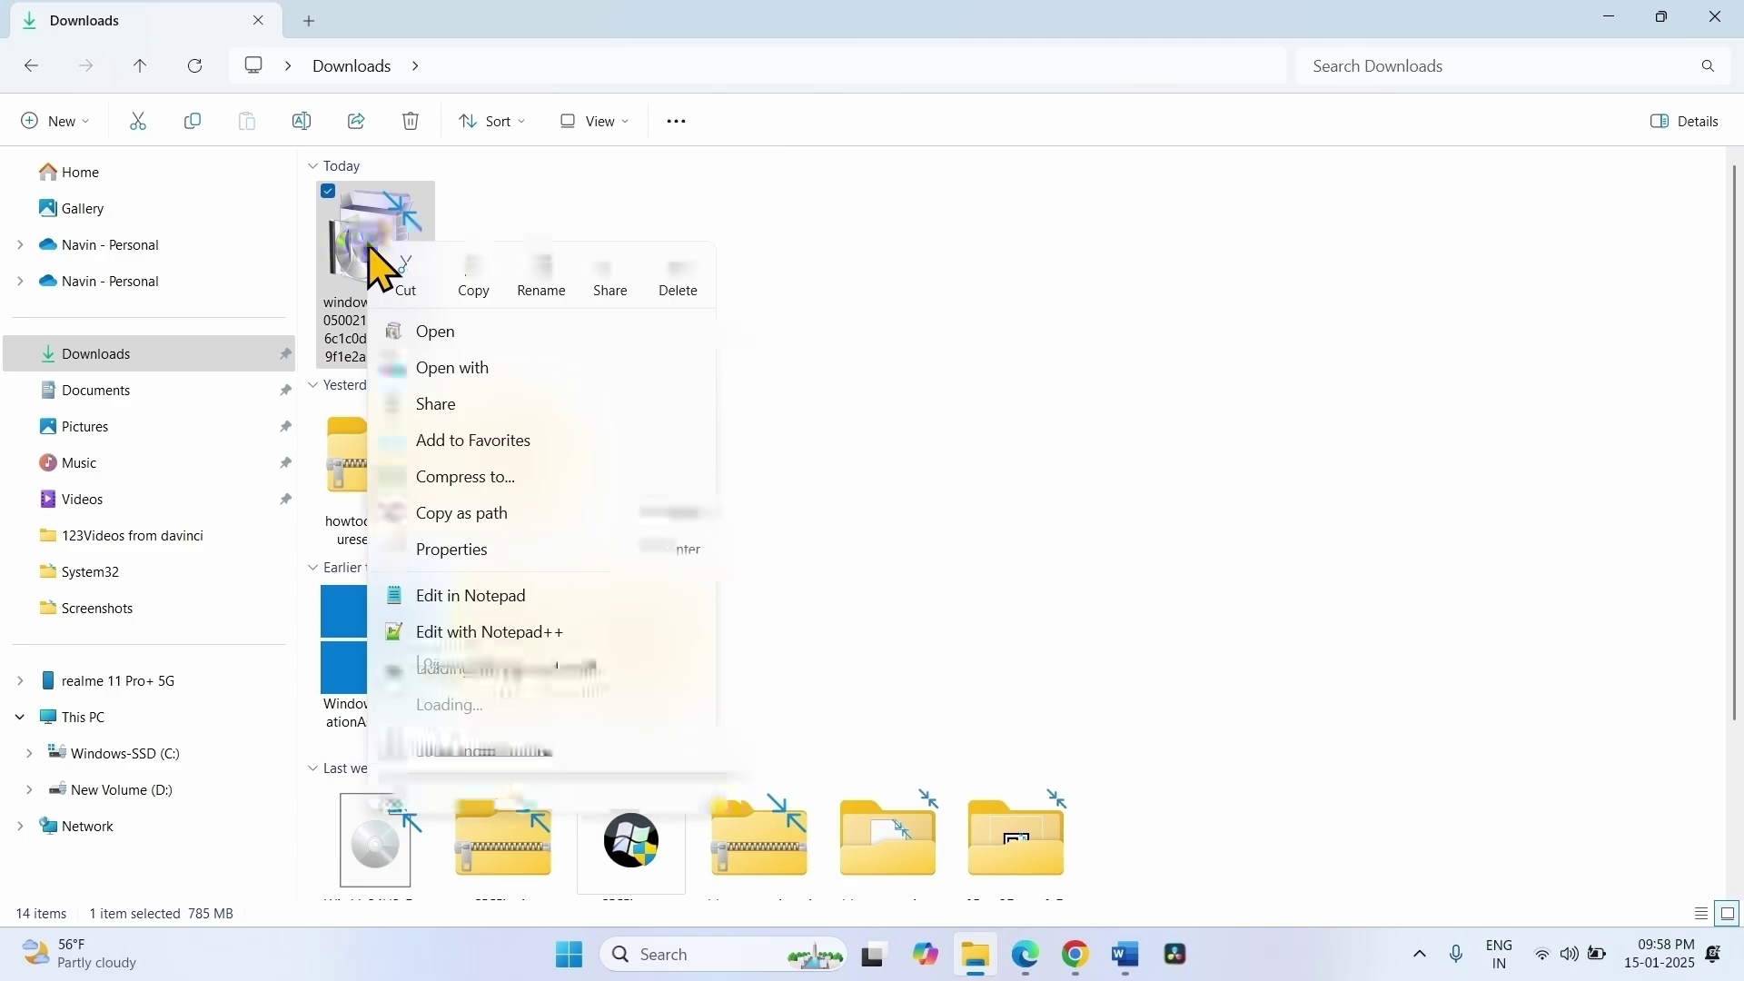
click(415, 332)
click(1012, 524)
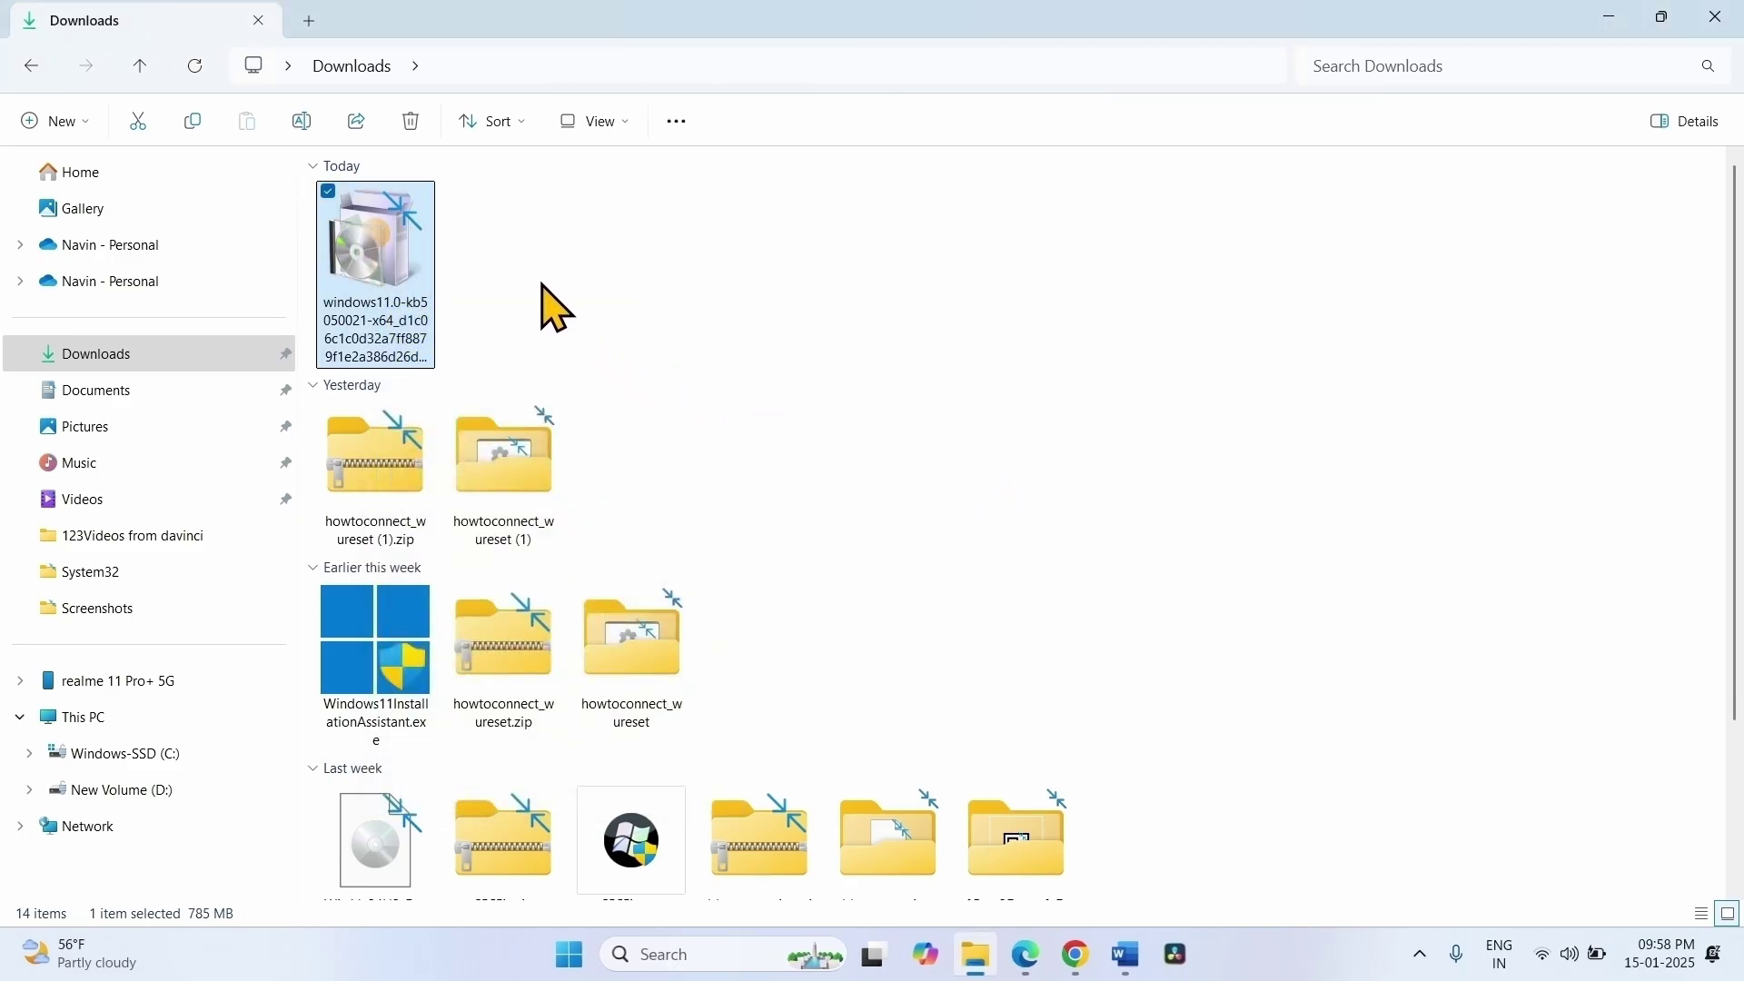
click(1717, 16)
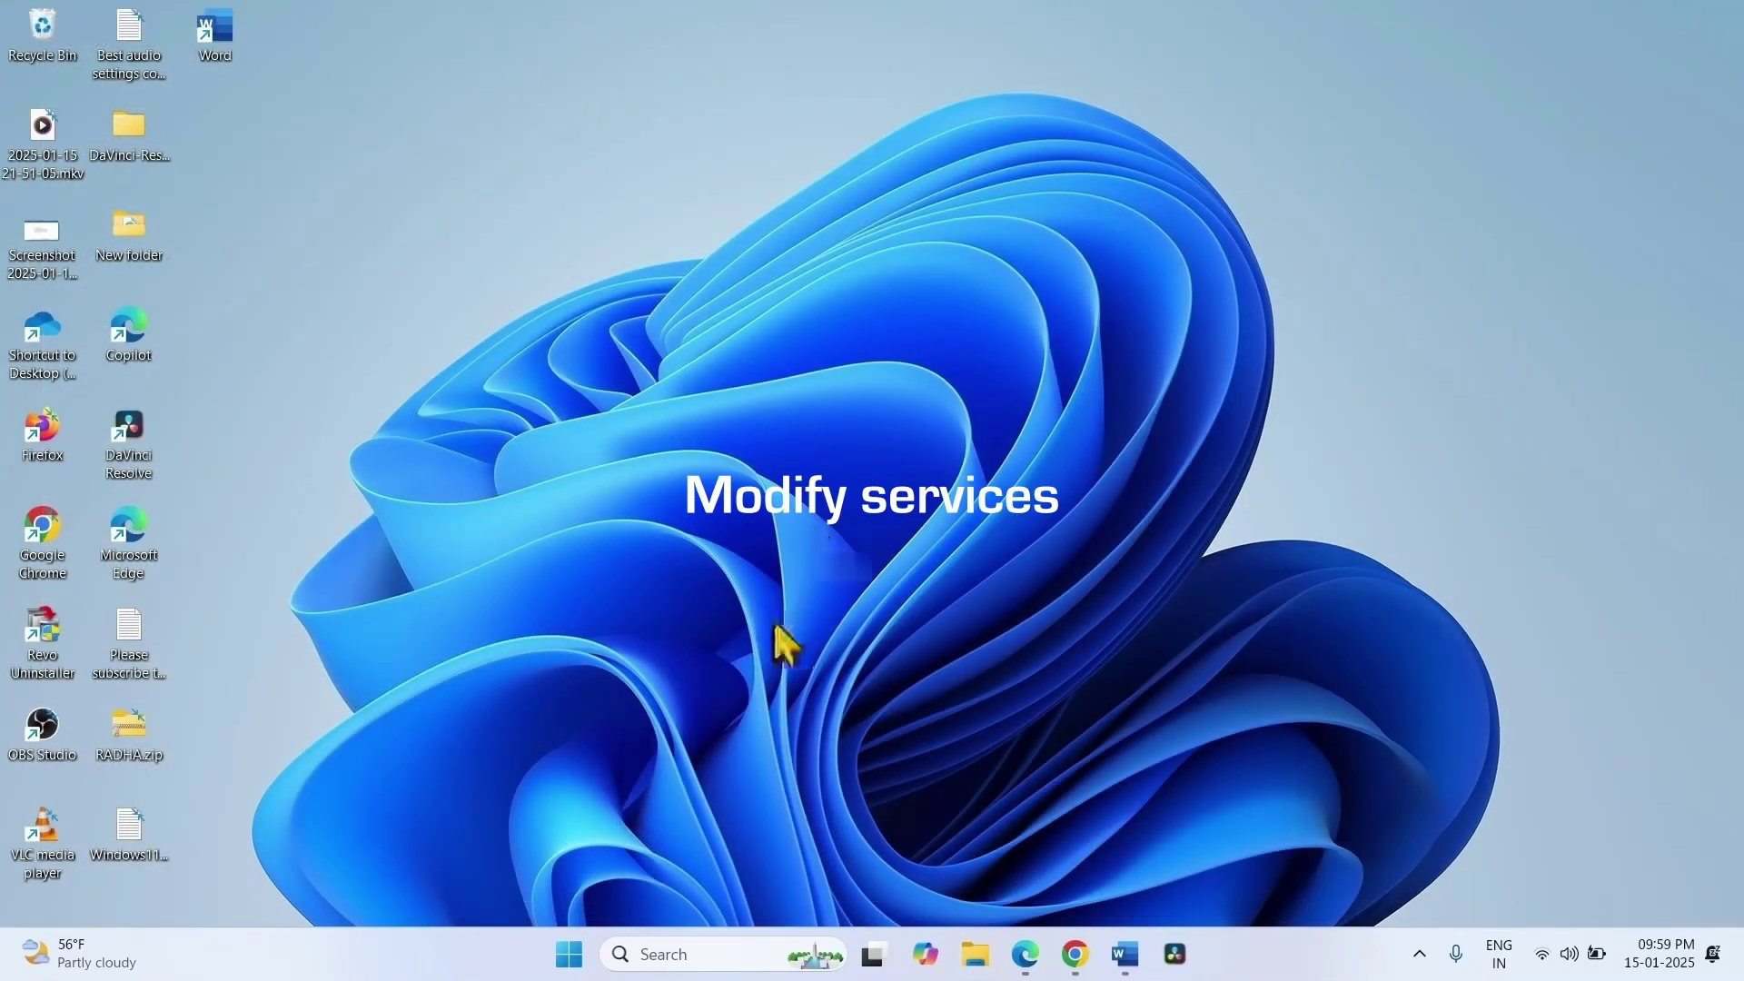
Search Windows for "services" and open the Services app.
click(685, 953)
text(services)
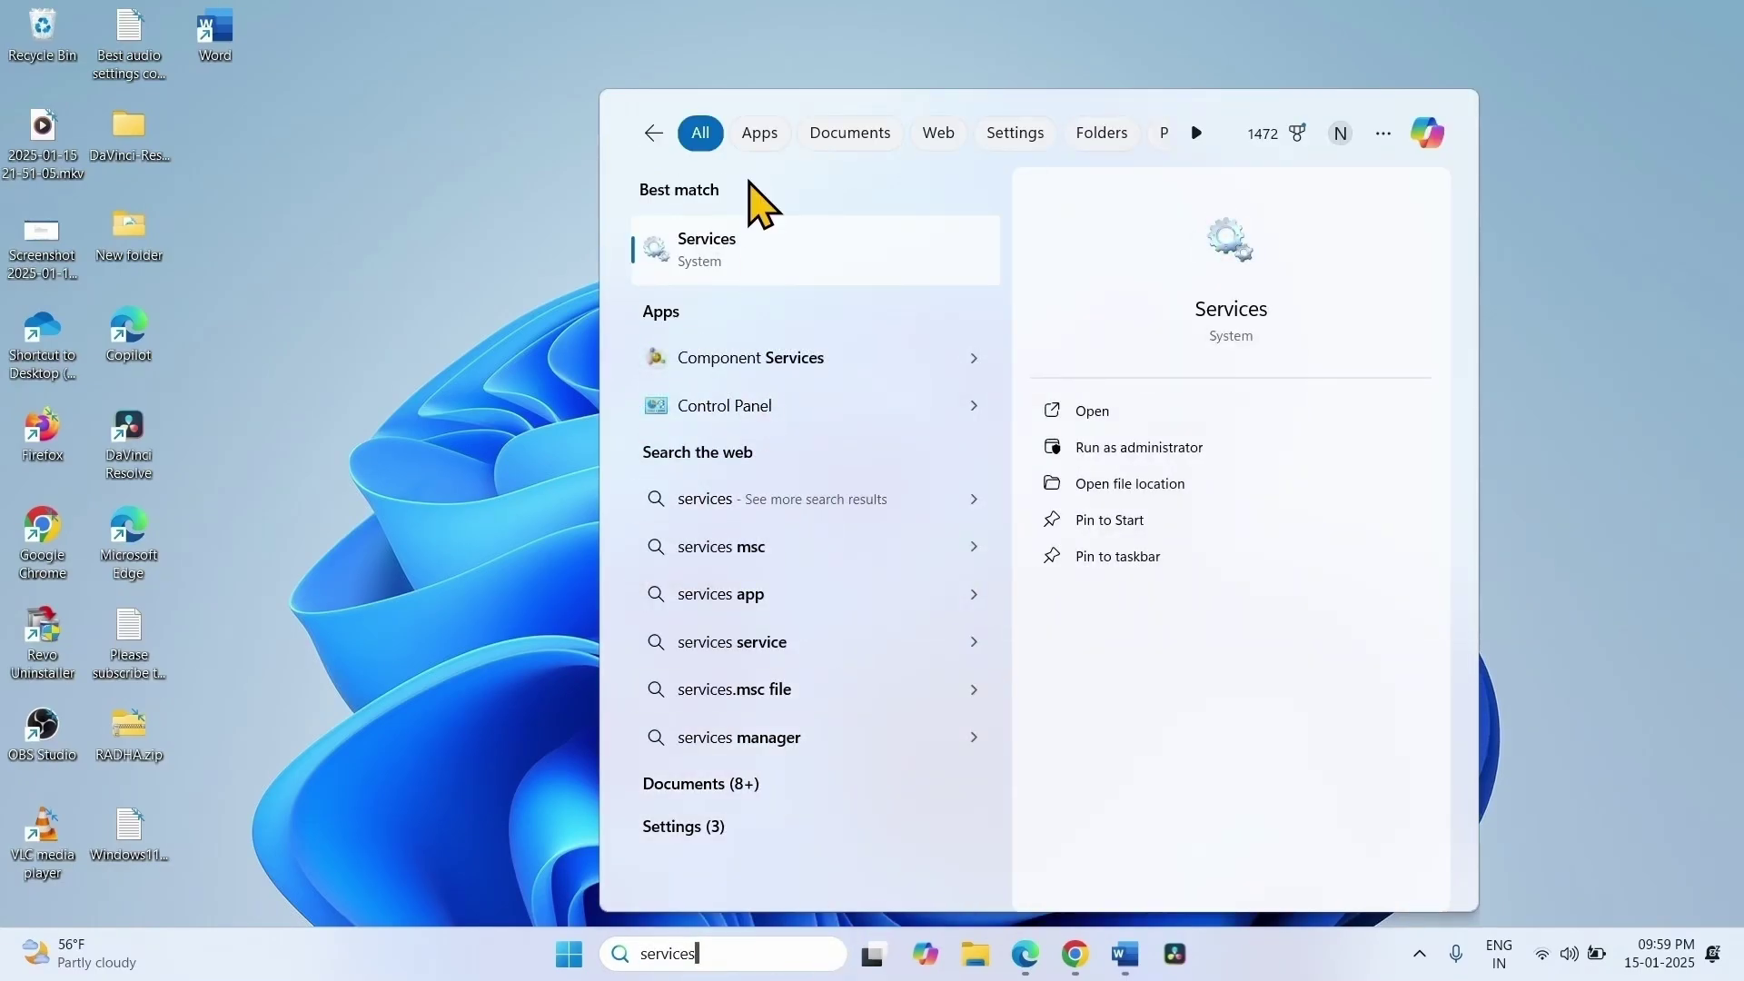
click(792, 267)
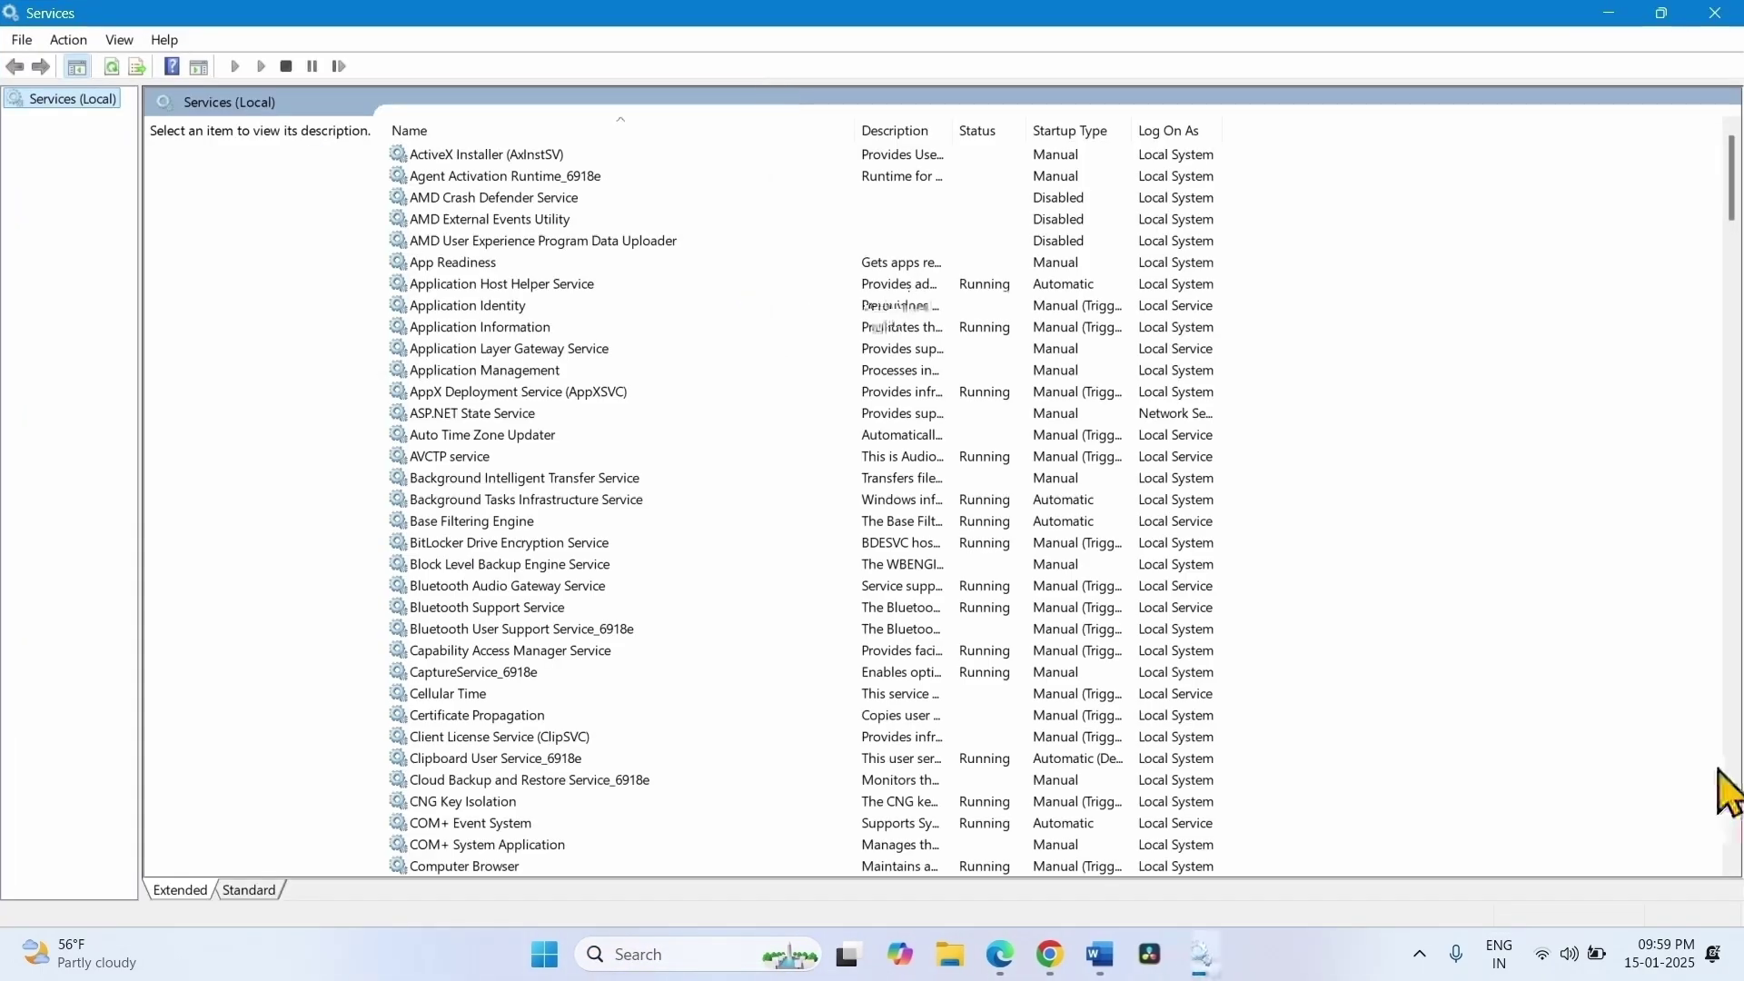
Set the Windows Update service's startup type to Automatic, apply the change, and restart the service.
scroll(1556, 537, down, 20)
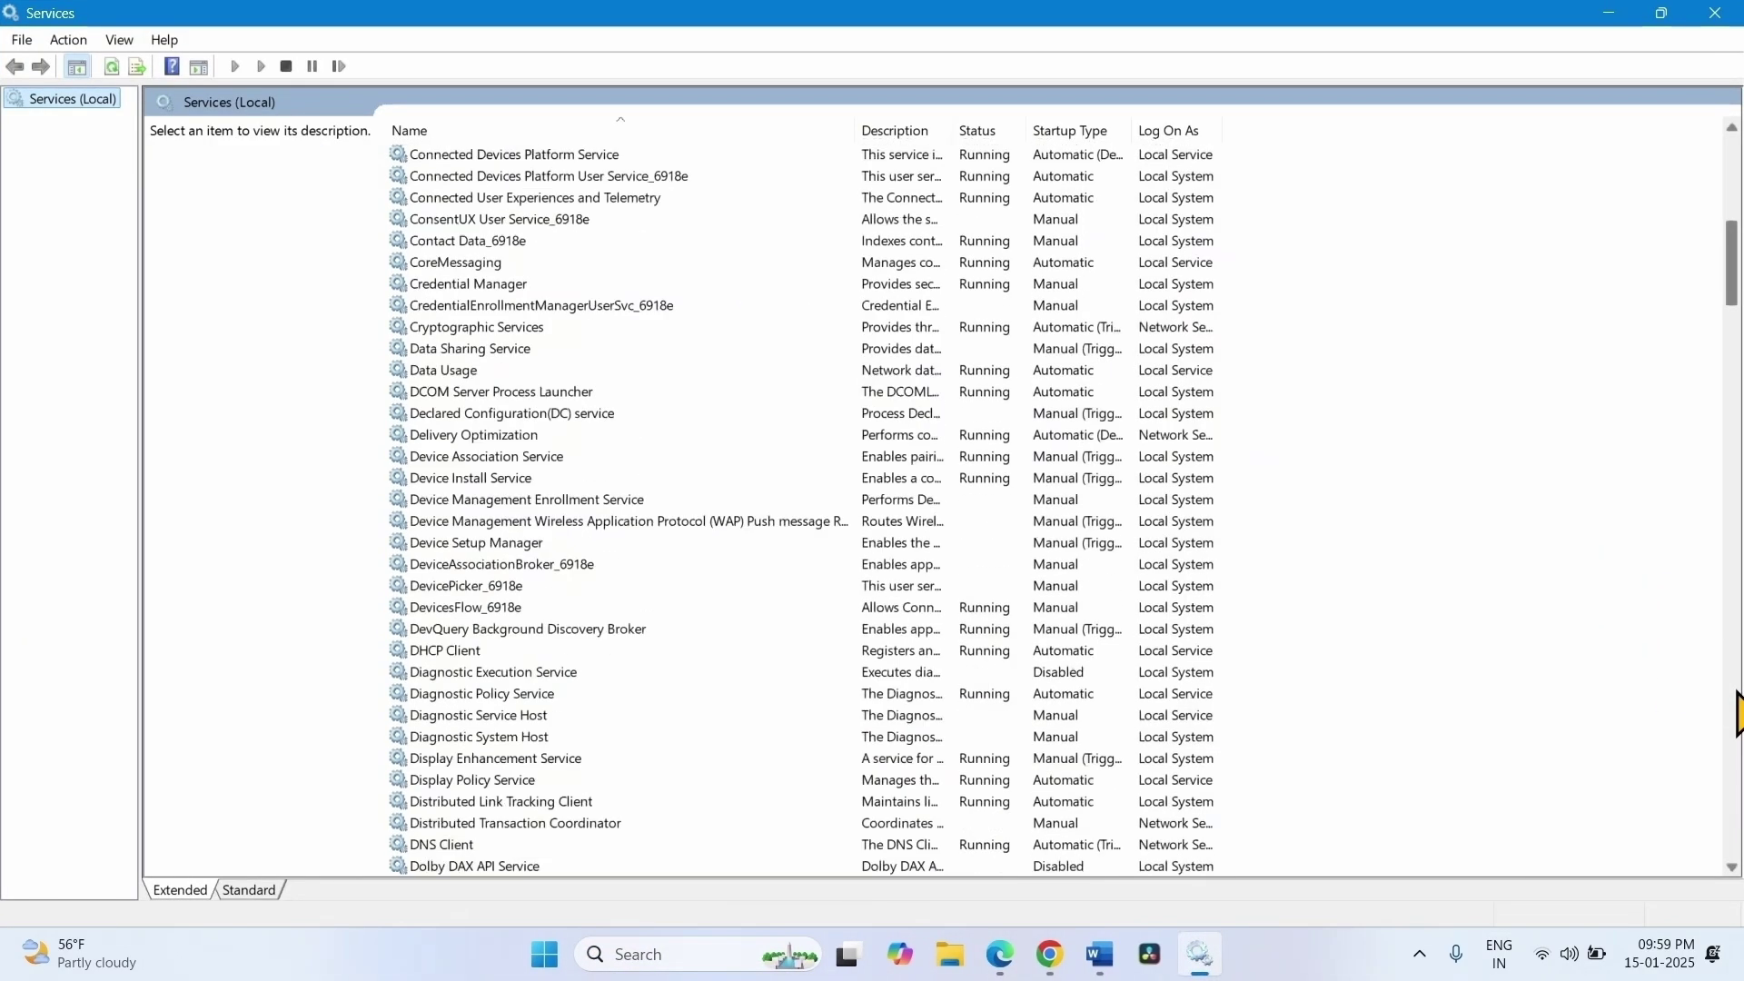
scroll(524, 520, down, 9)
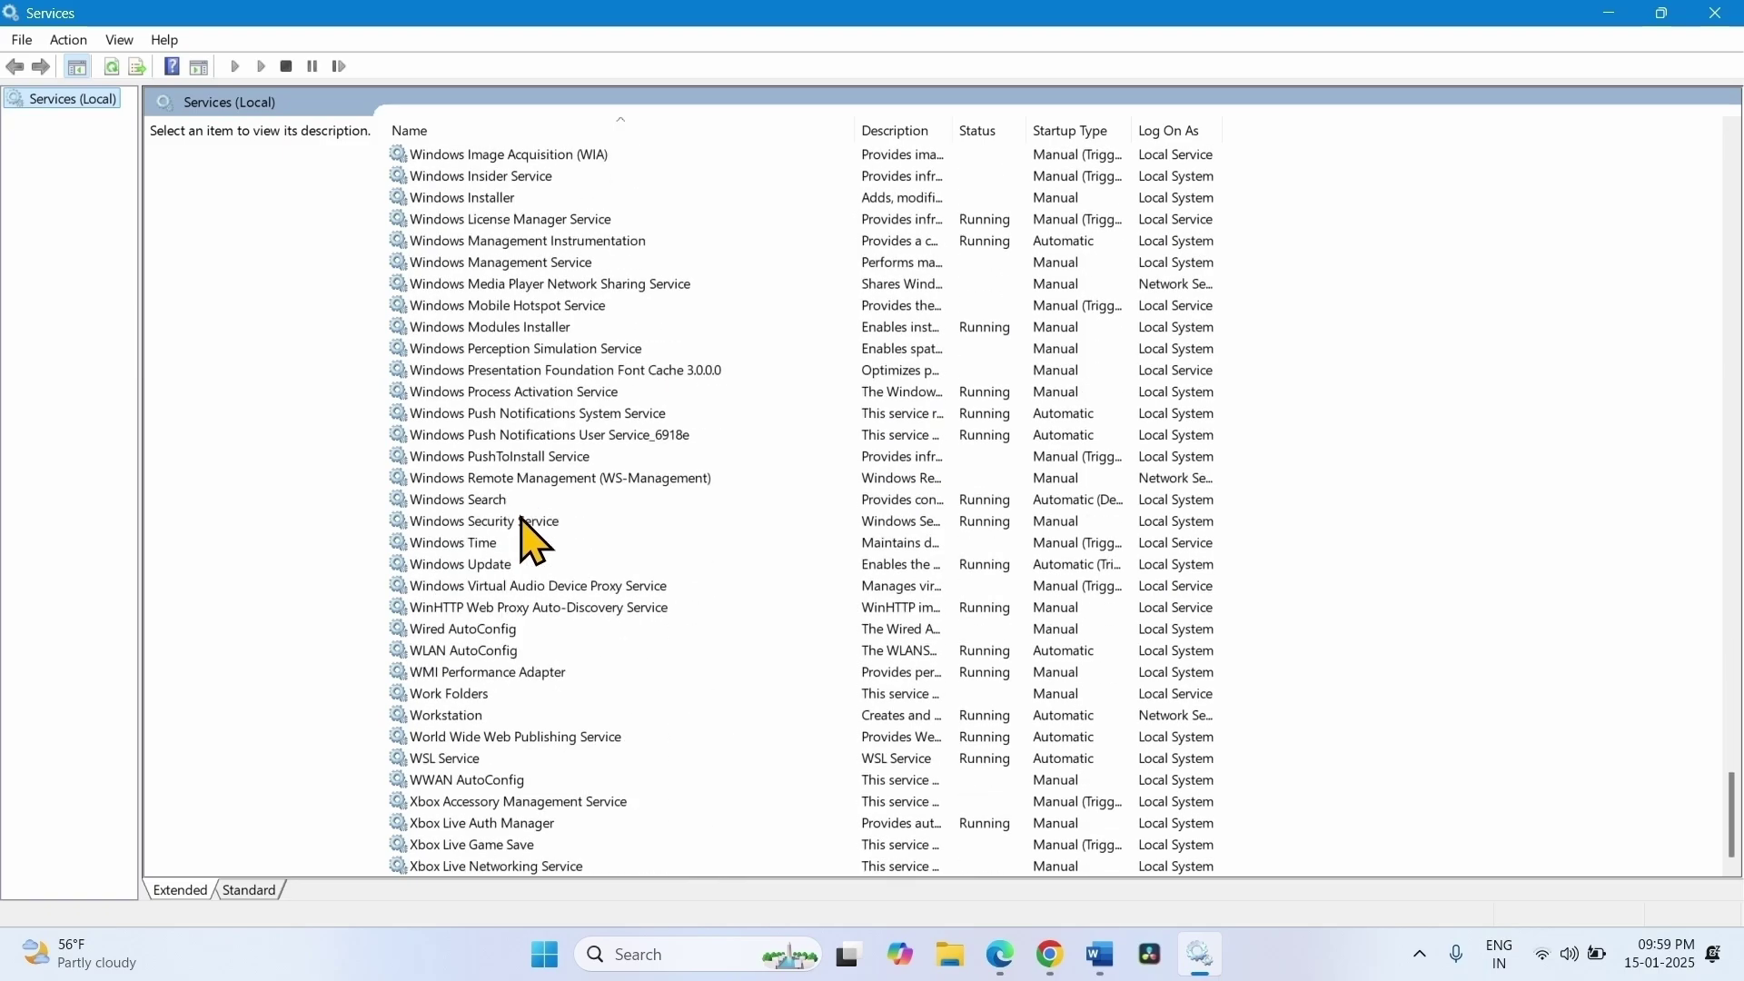
click(465, 565)
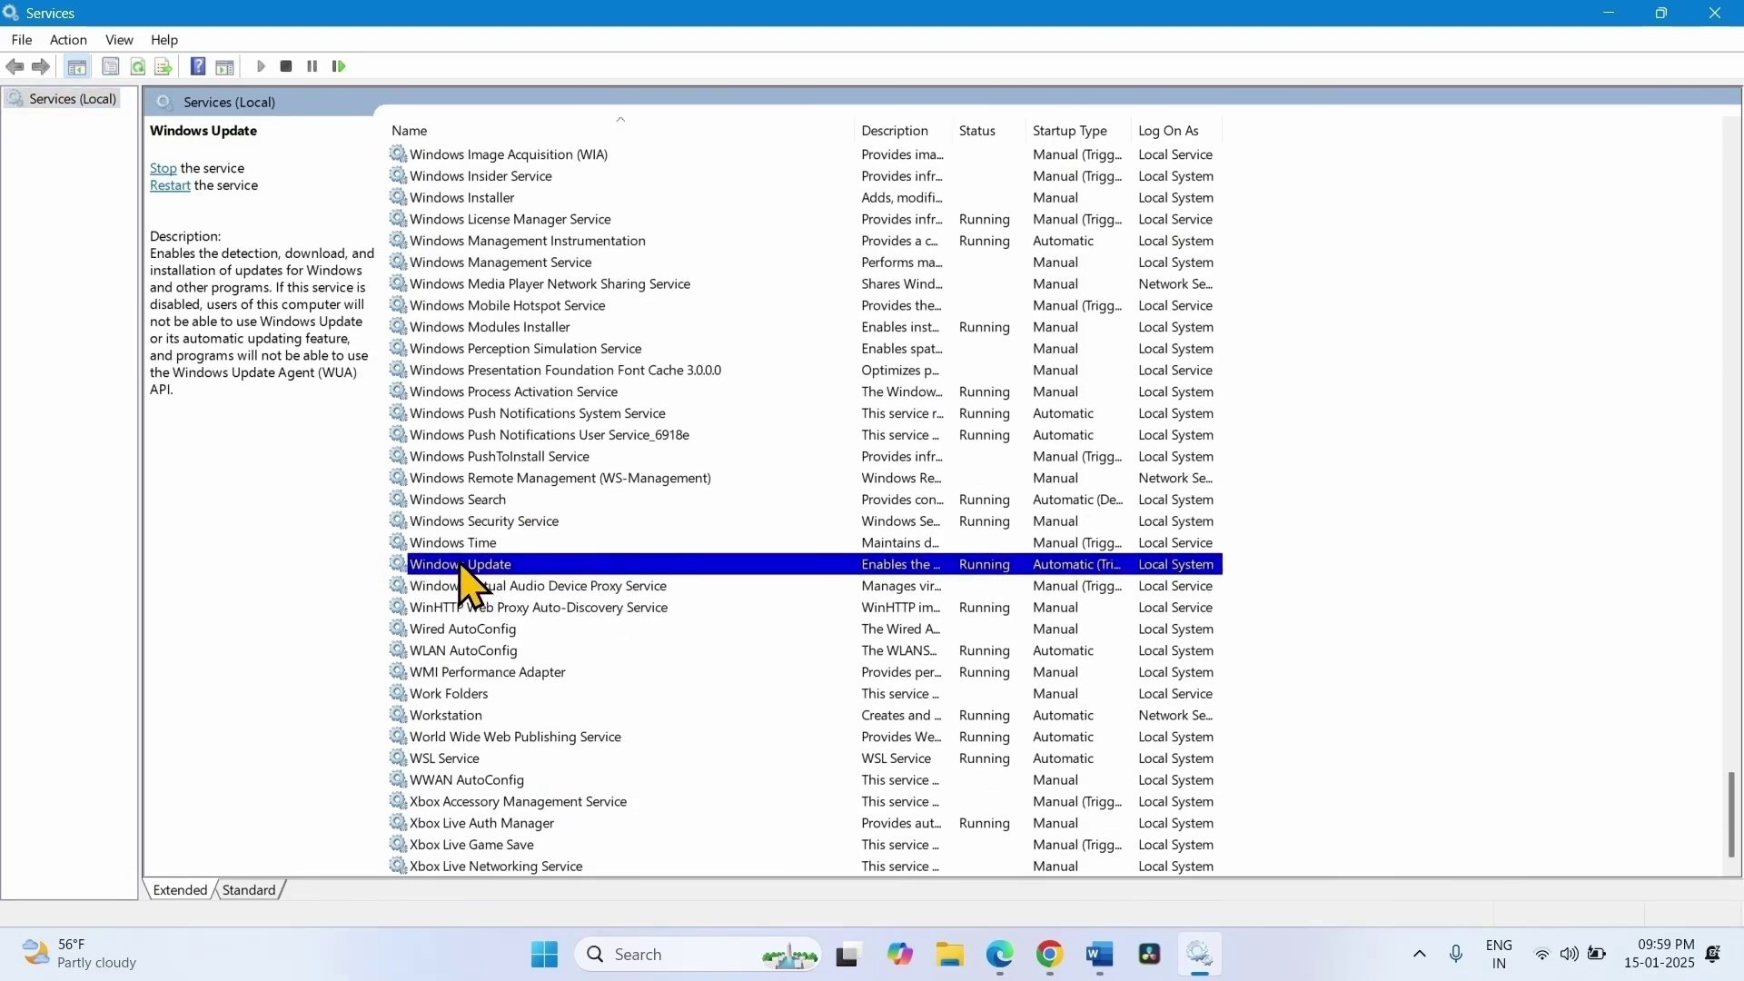
right_click(459, 565)
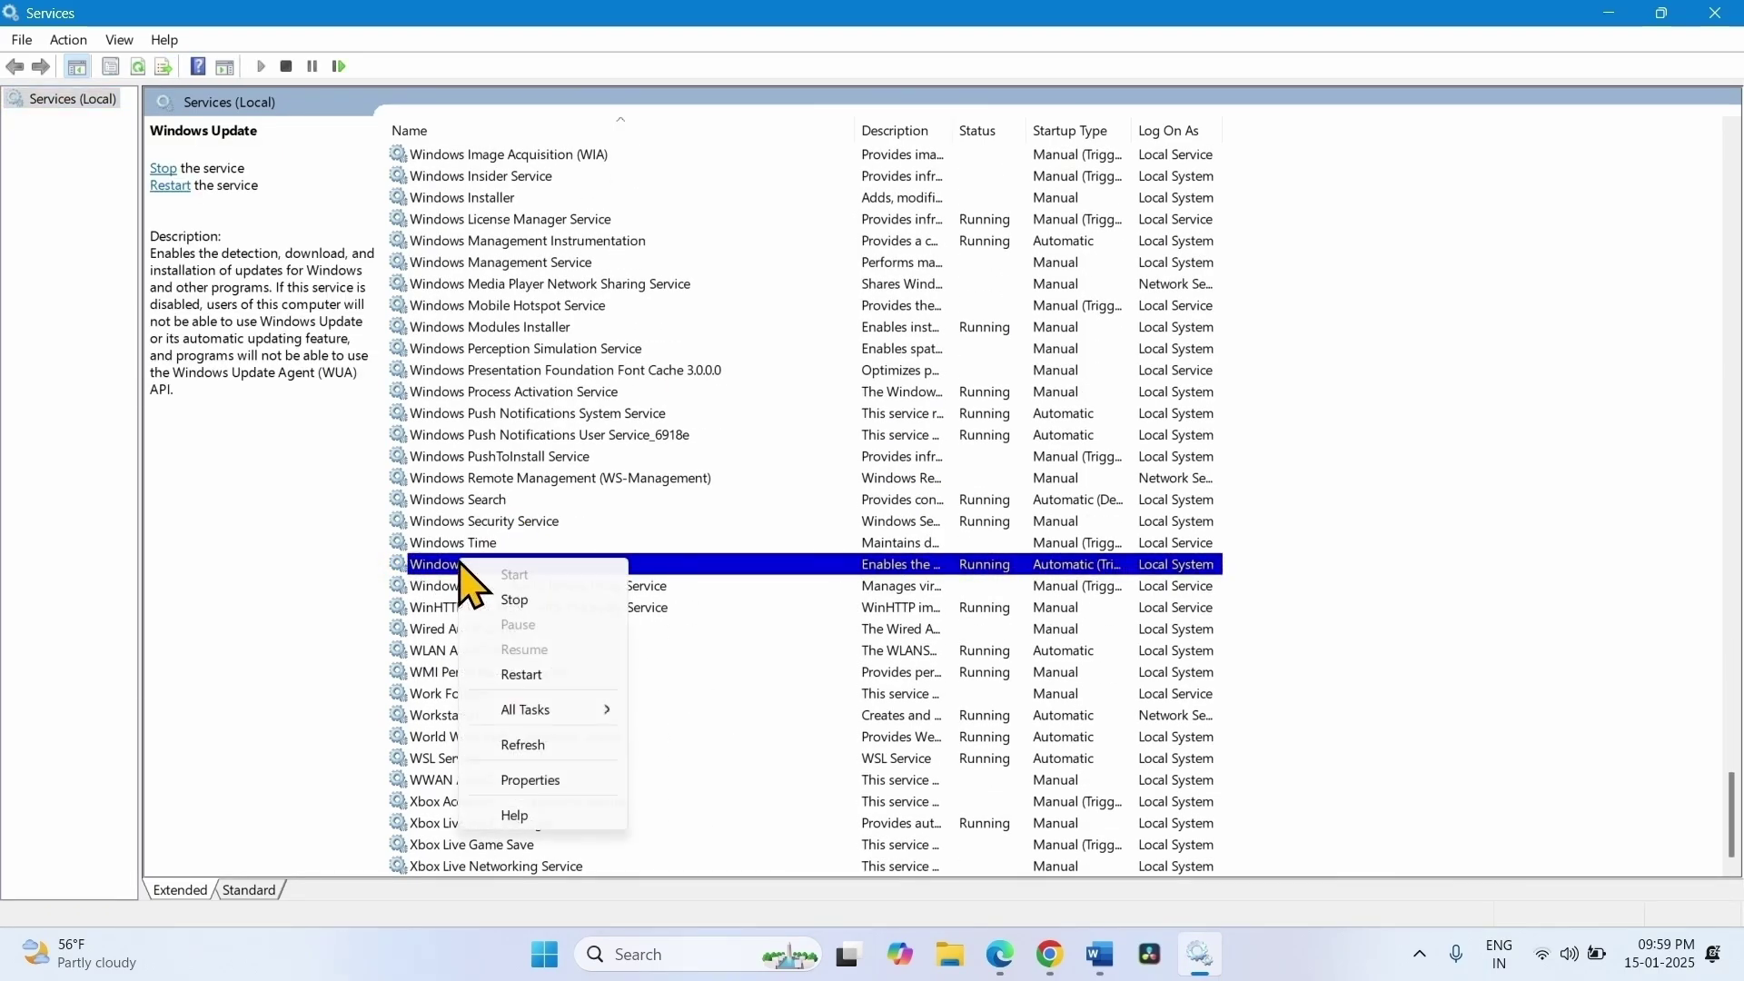
click(531, 780)
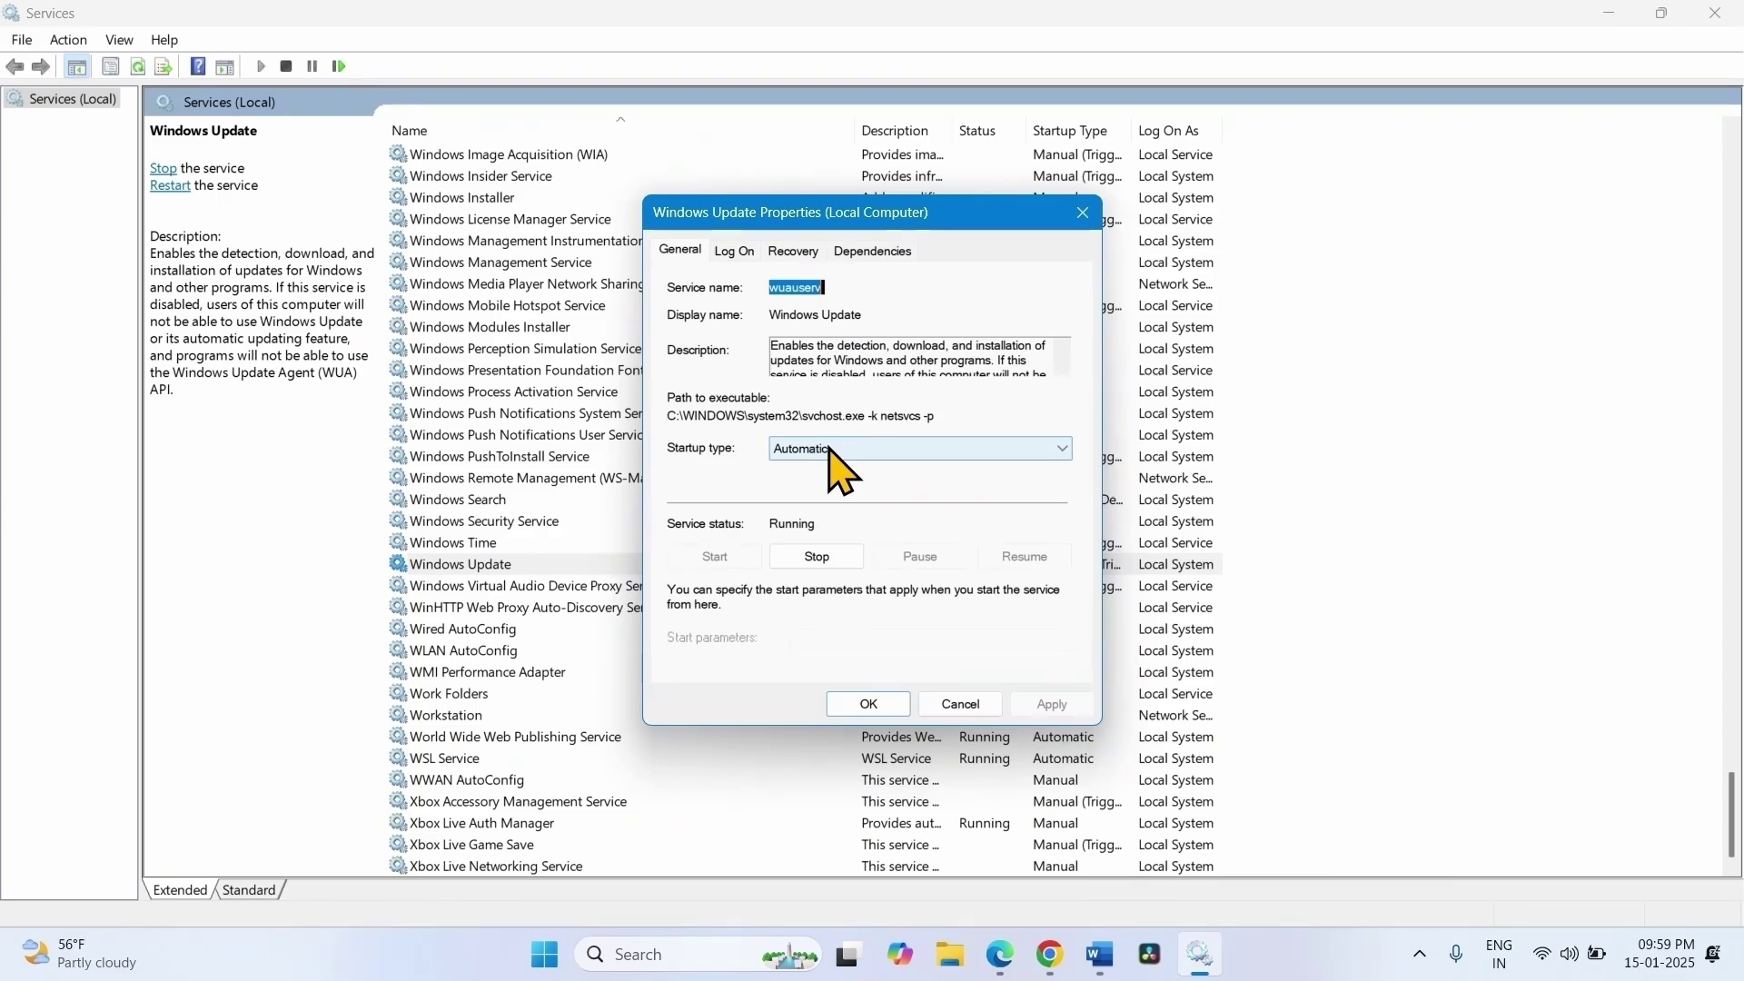
click(832, 451)
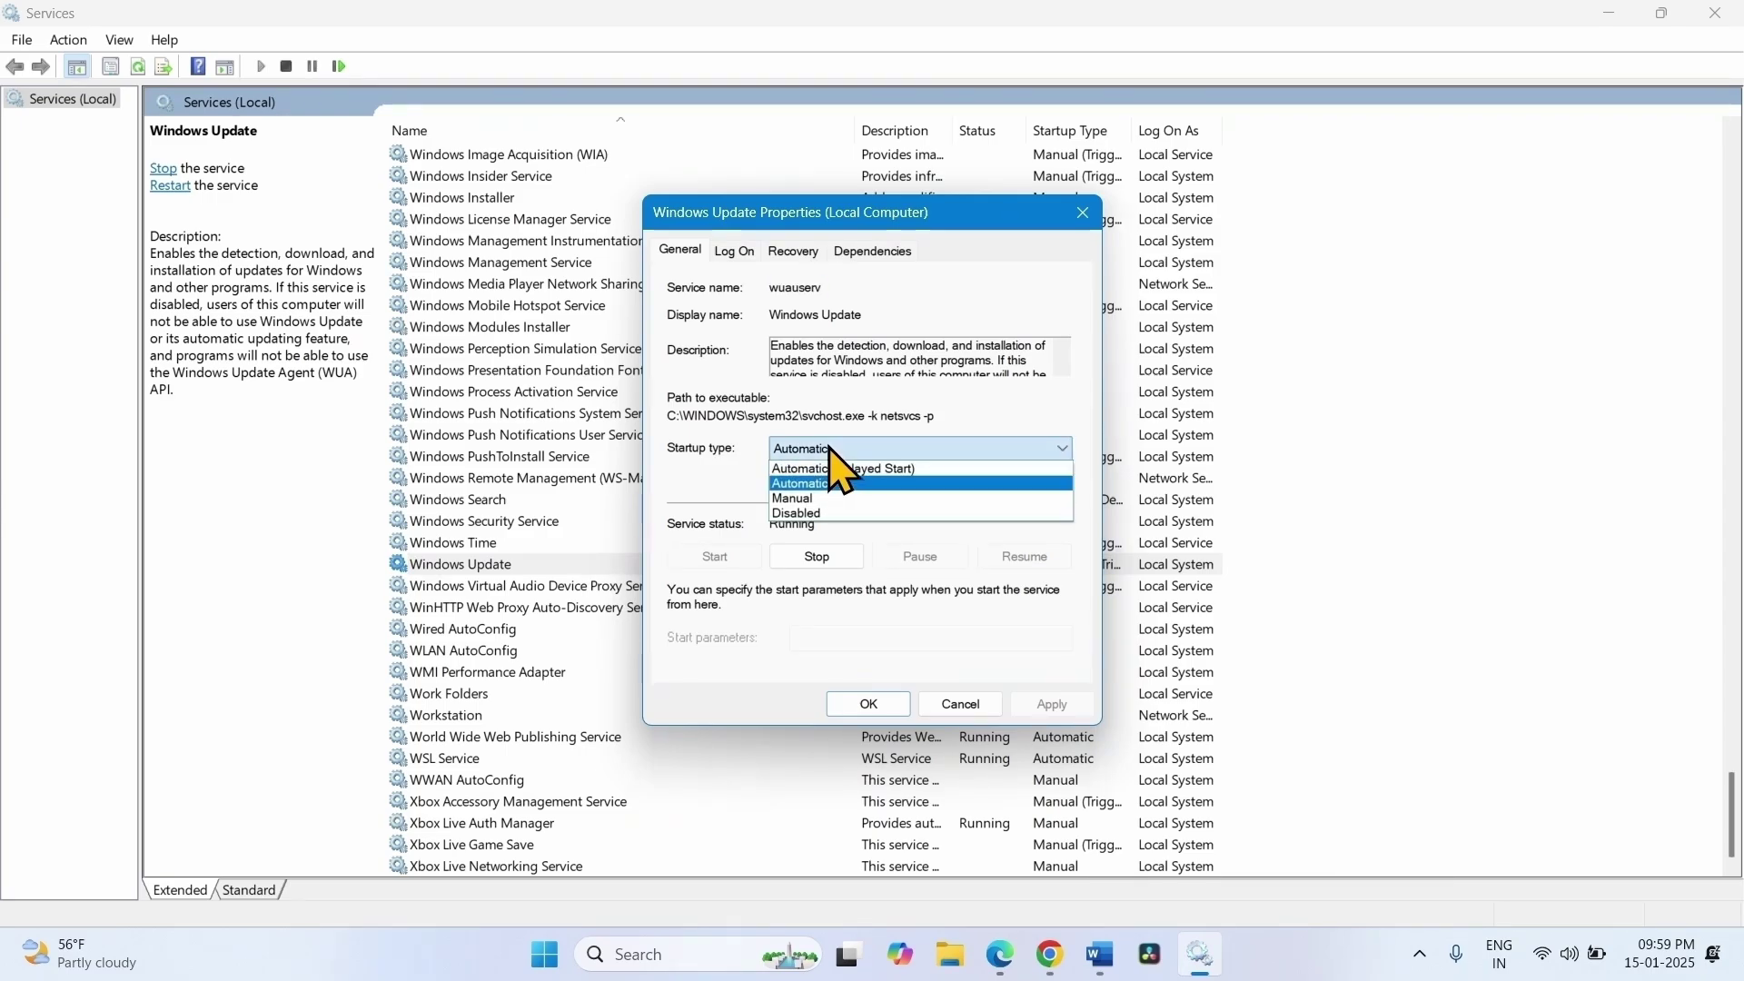
click(829, 483)
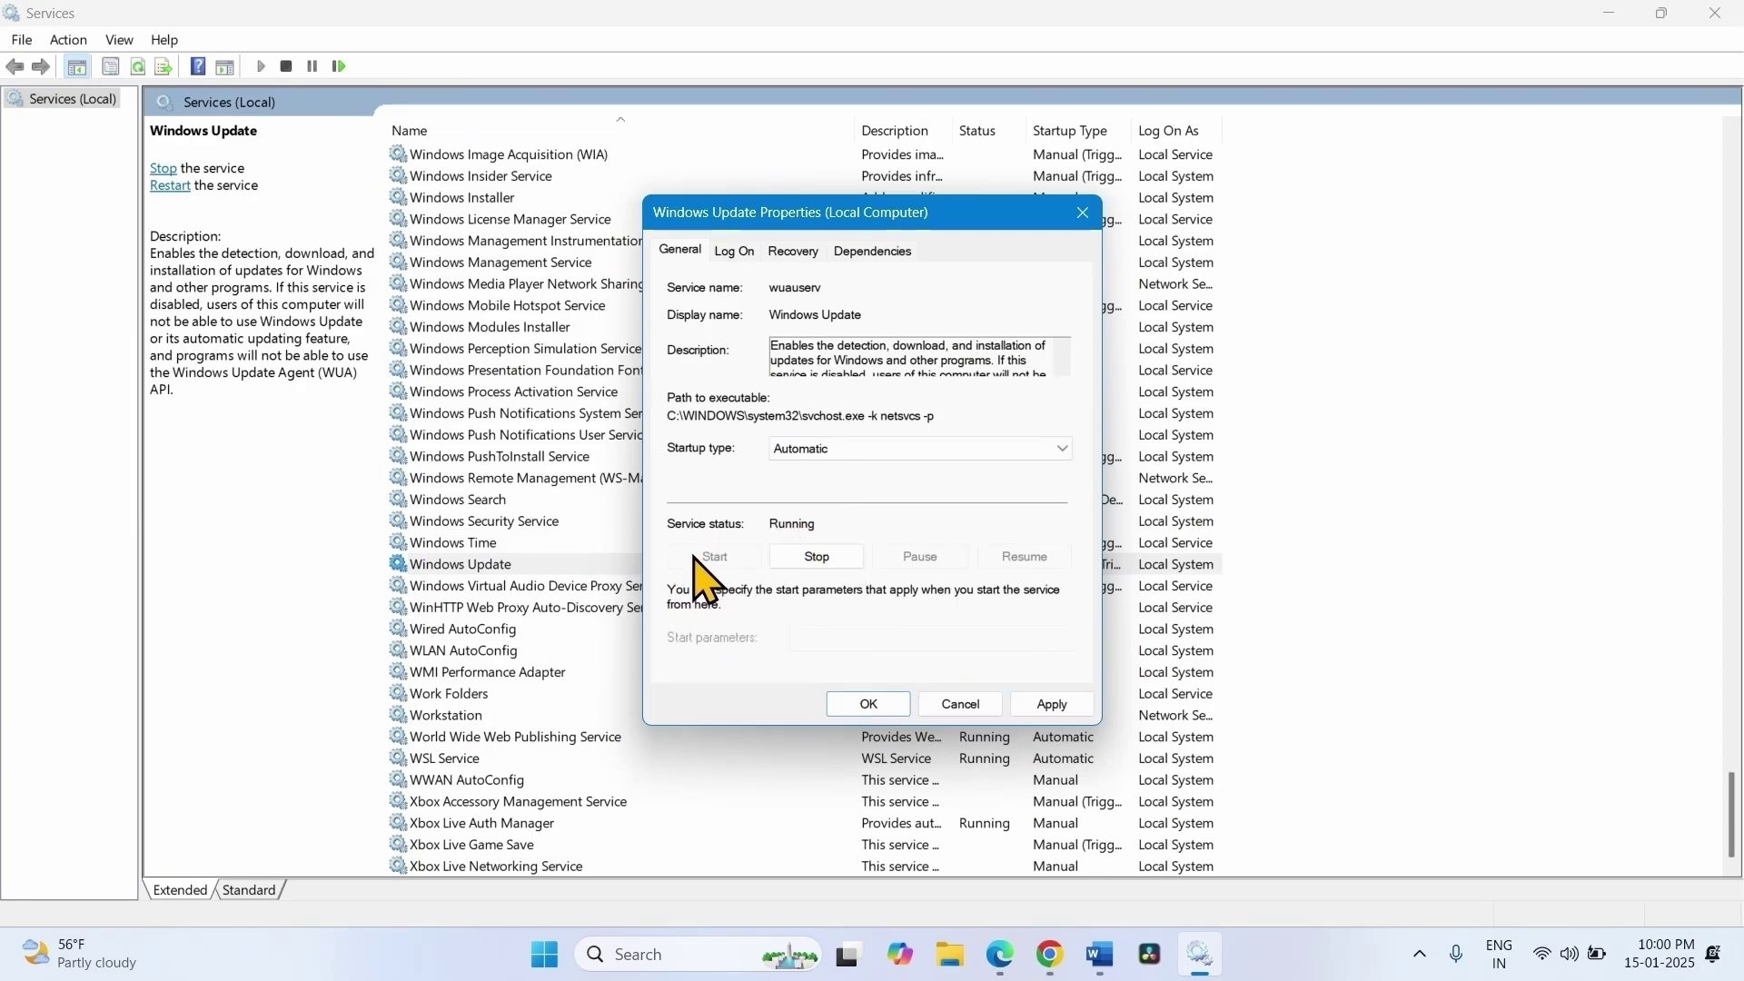
click(1073, 712)
click(868, 704)
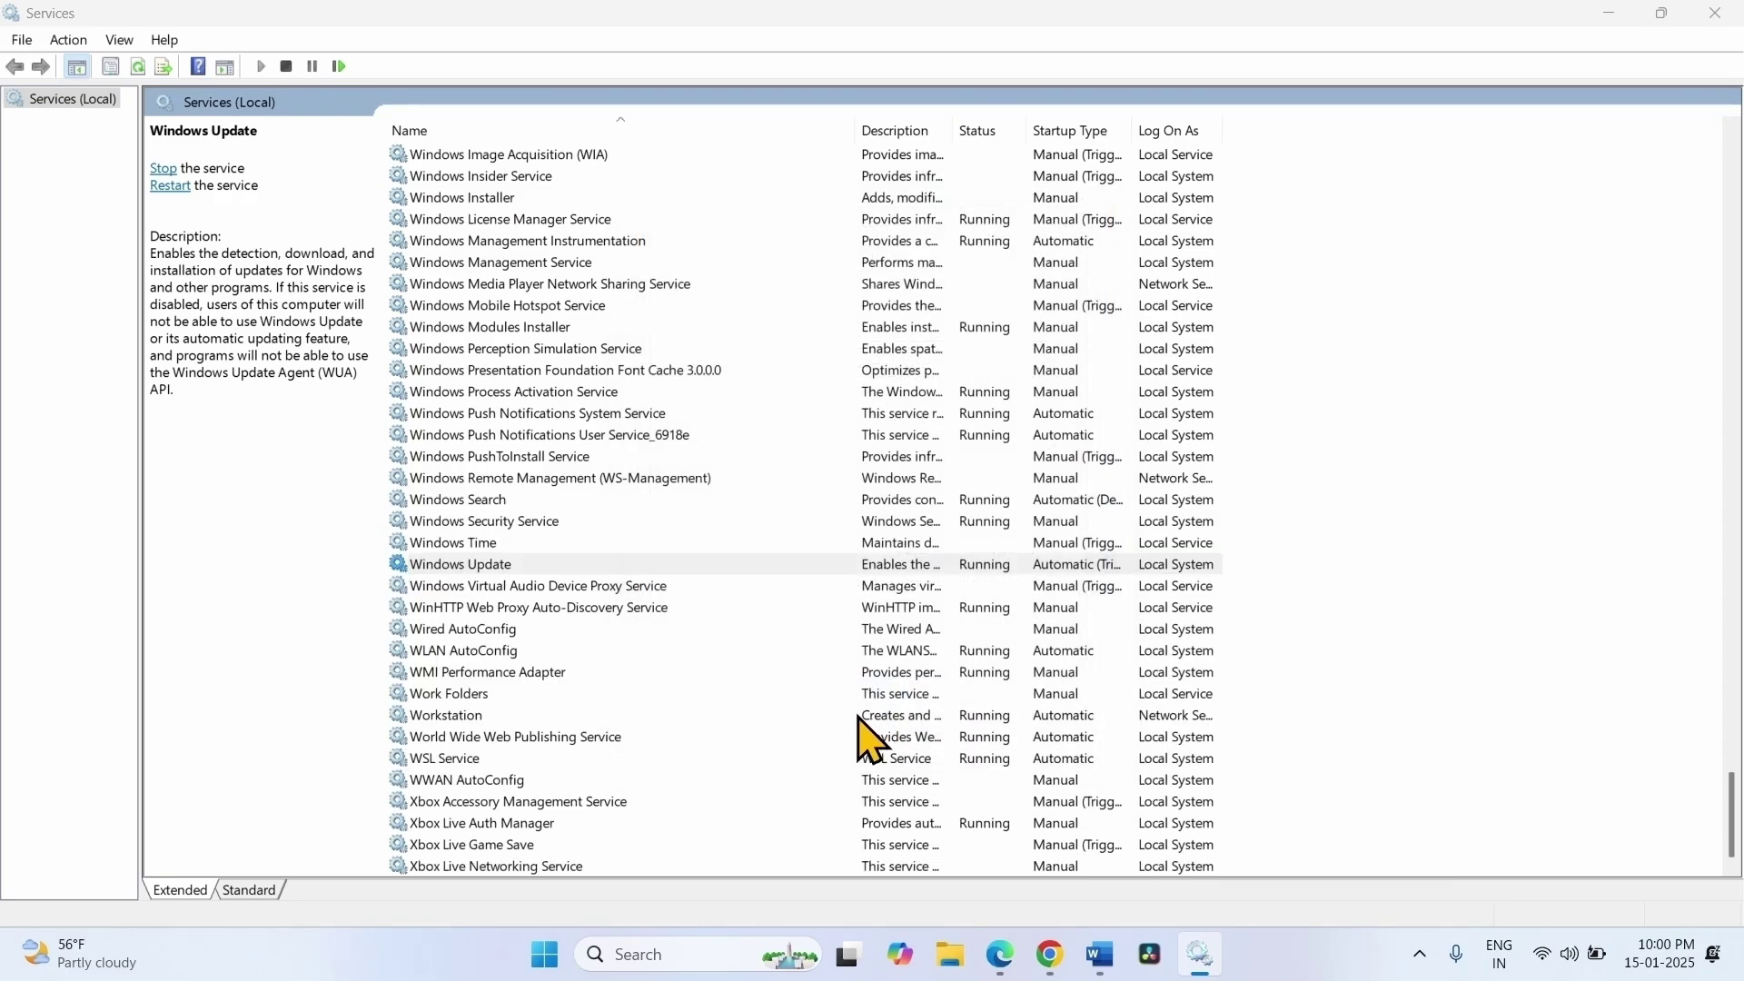
right_click(470, 568)
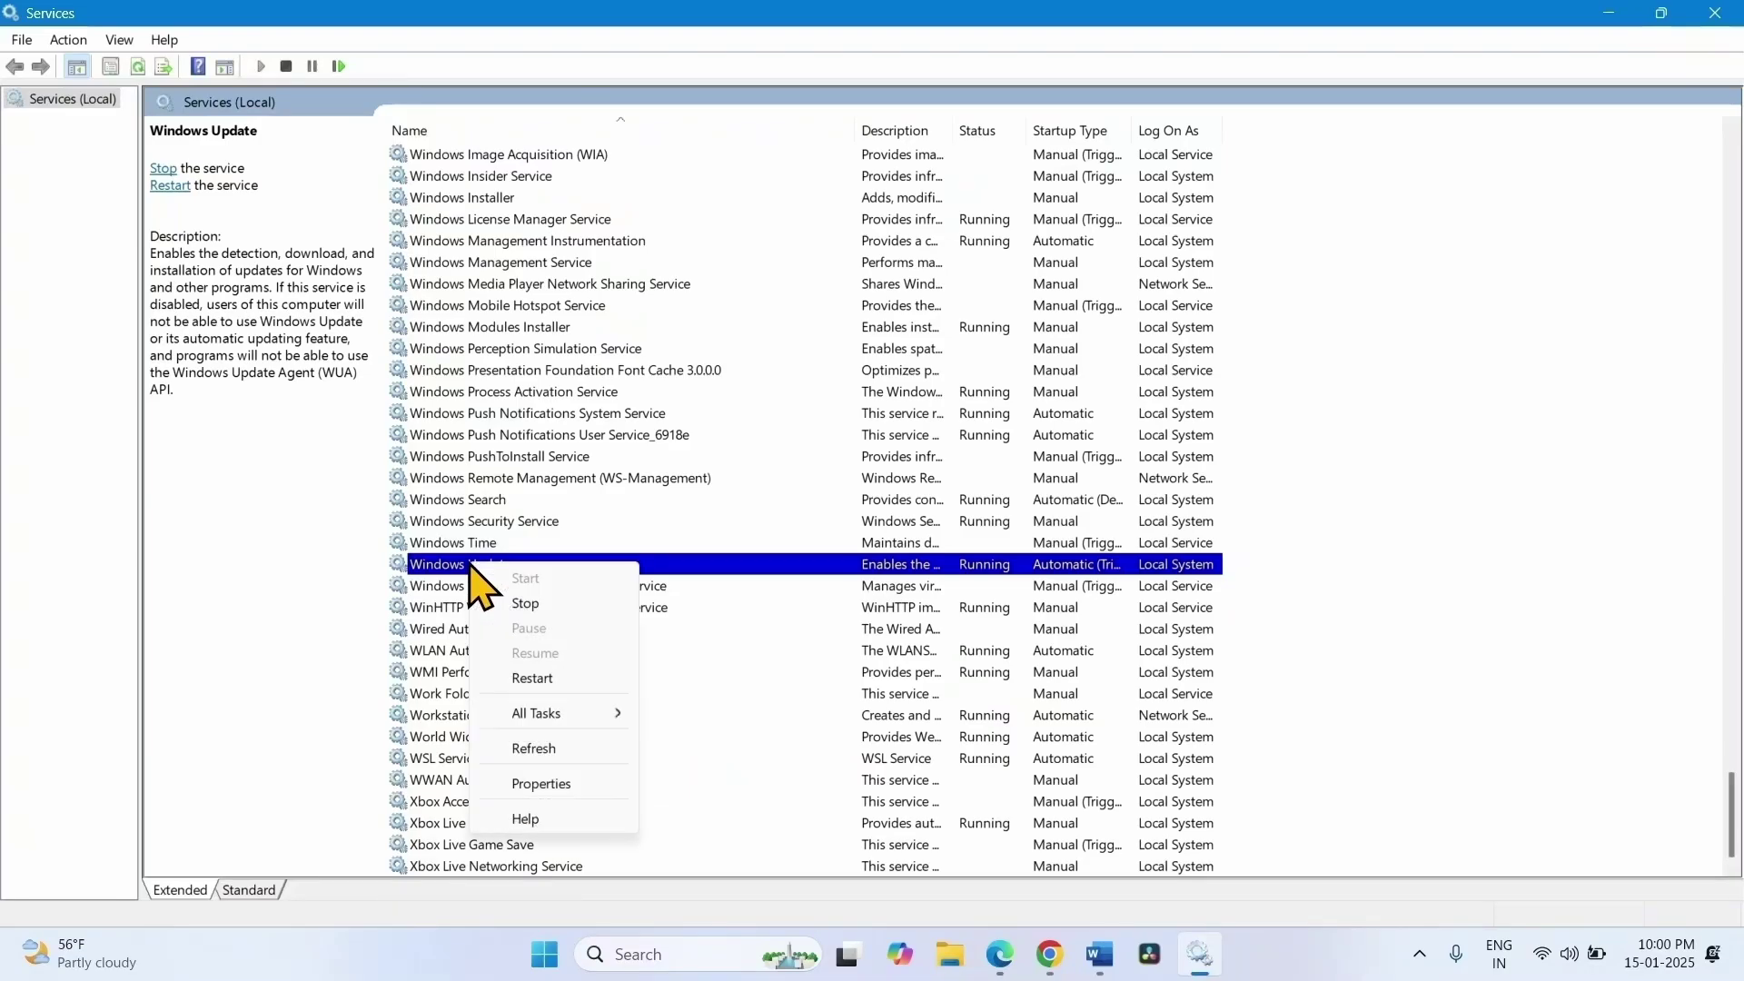
click(534, 678)
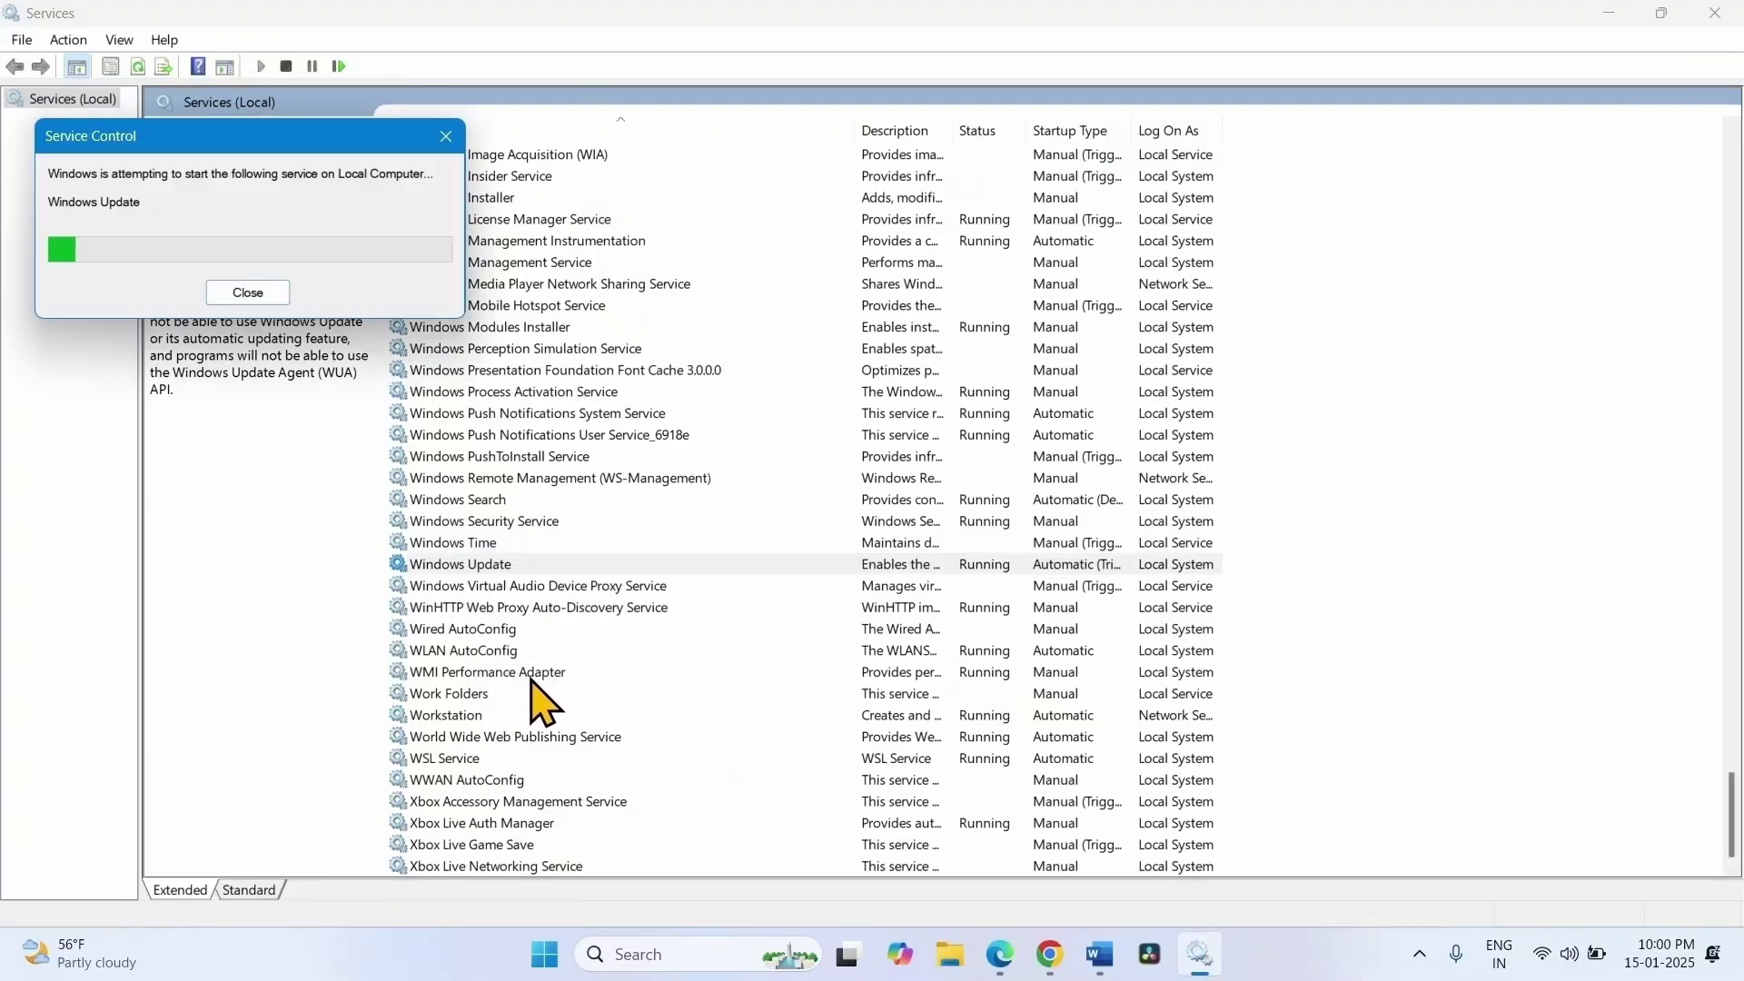
Set the Background Intelligent Transfer Service's startup type to Automatic, start the service, and apply the change.
scroll(534, 604, up, 1)
scroll(525, 581, up, 20)
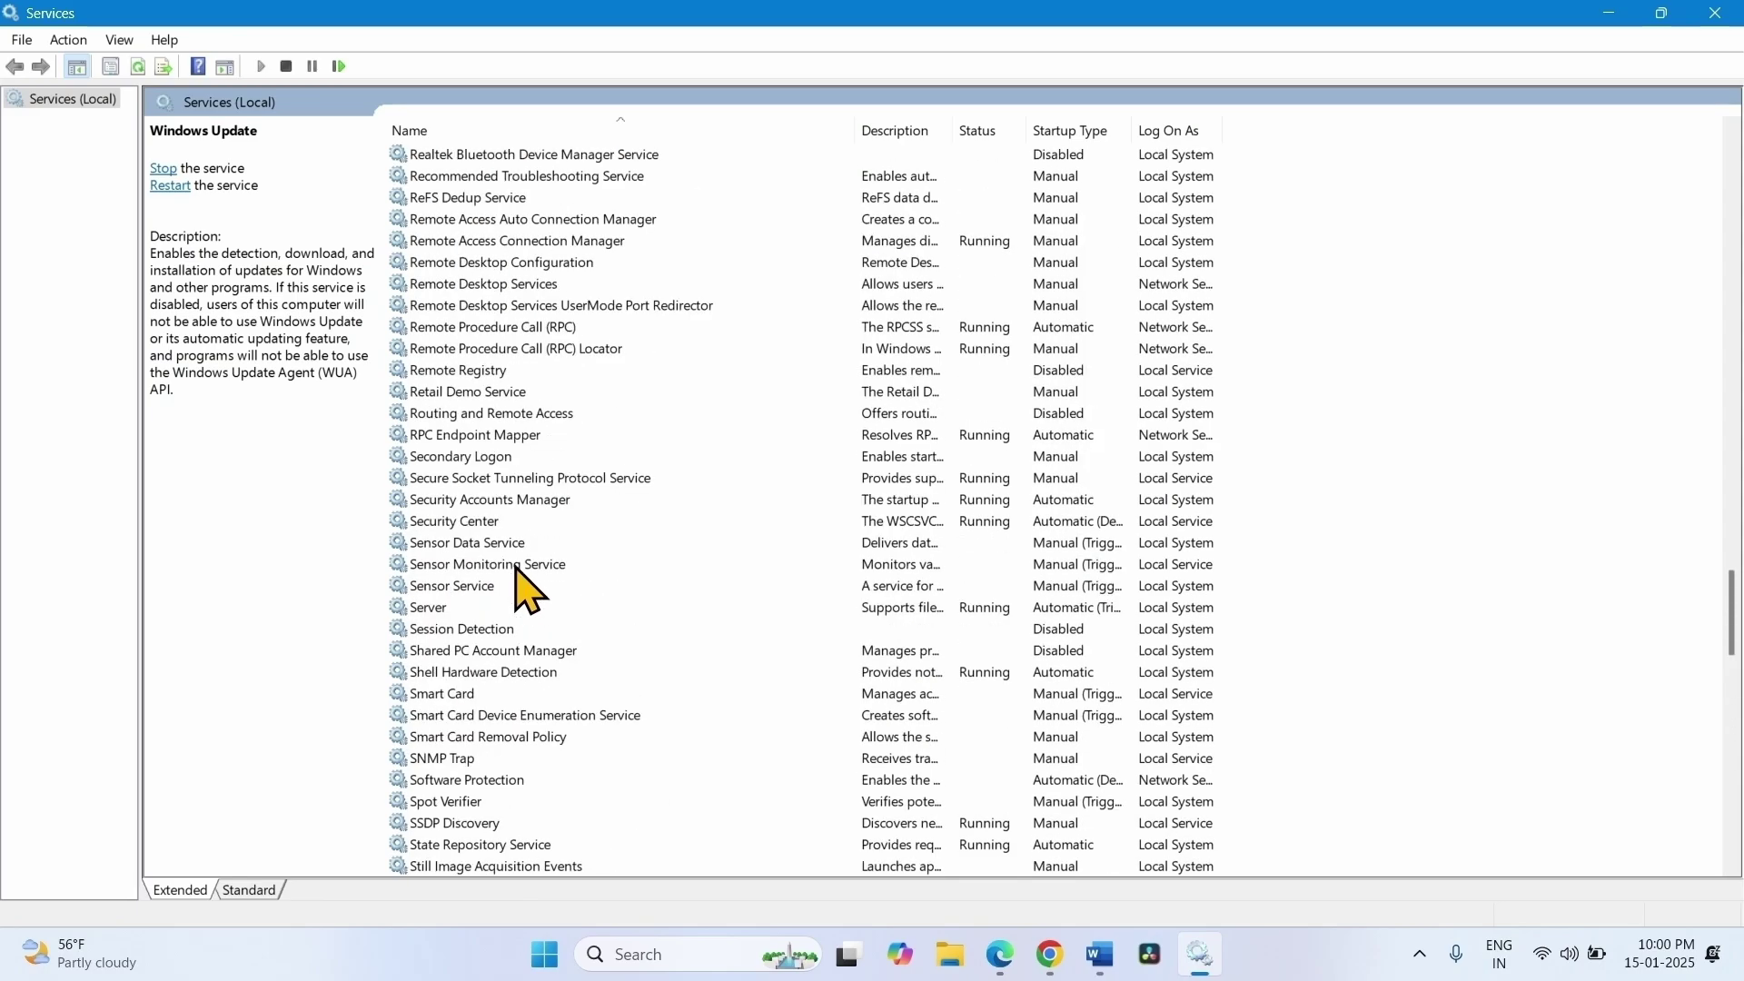
scroll(525, 588, up, 20)
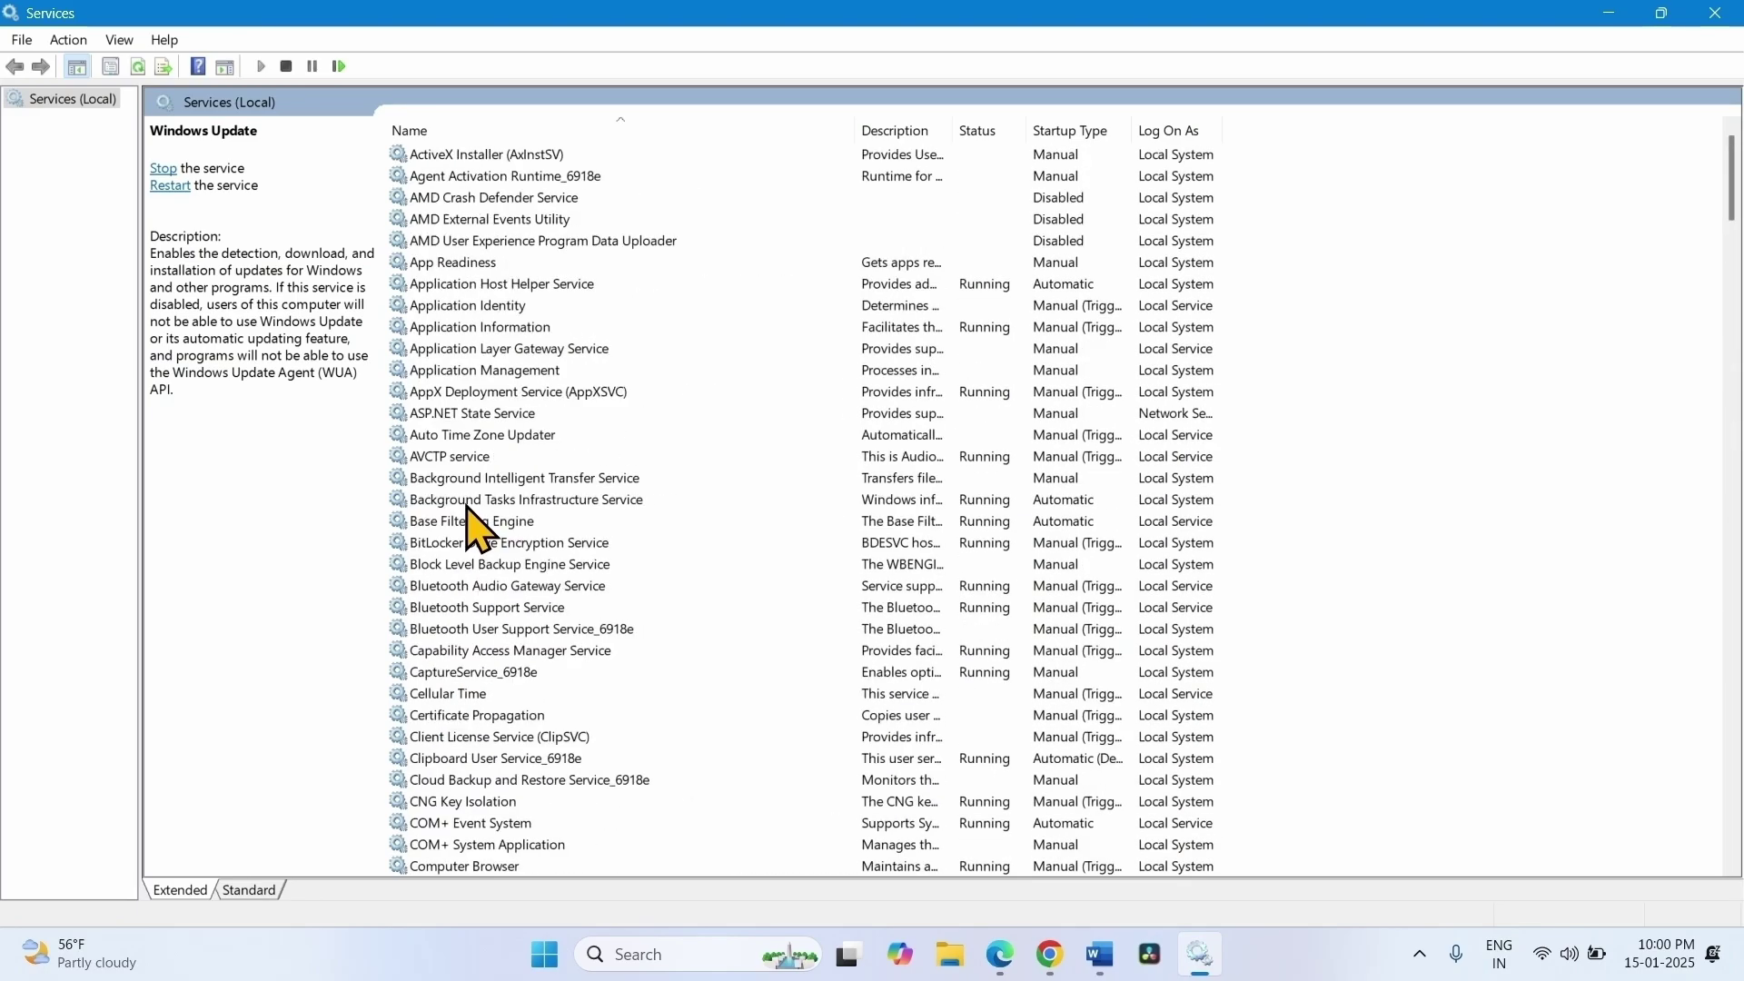
click(542, 479)
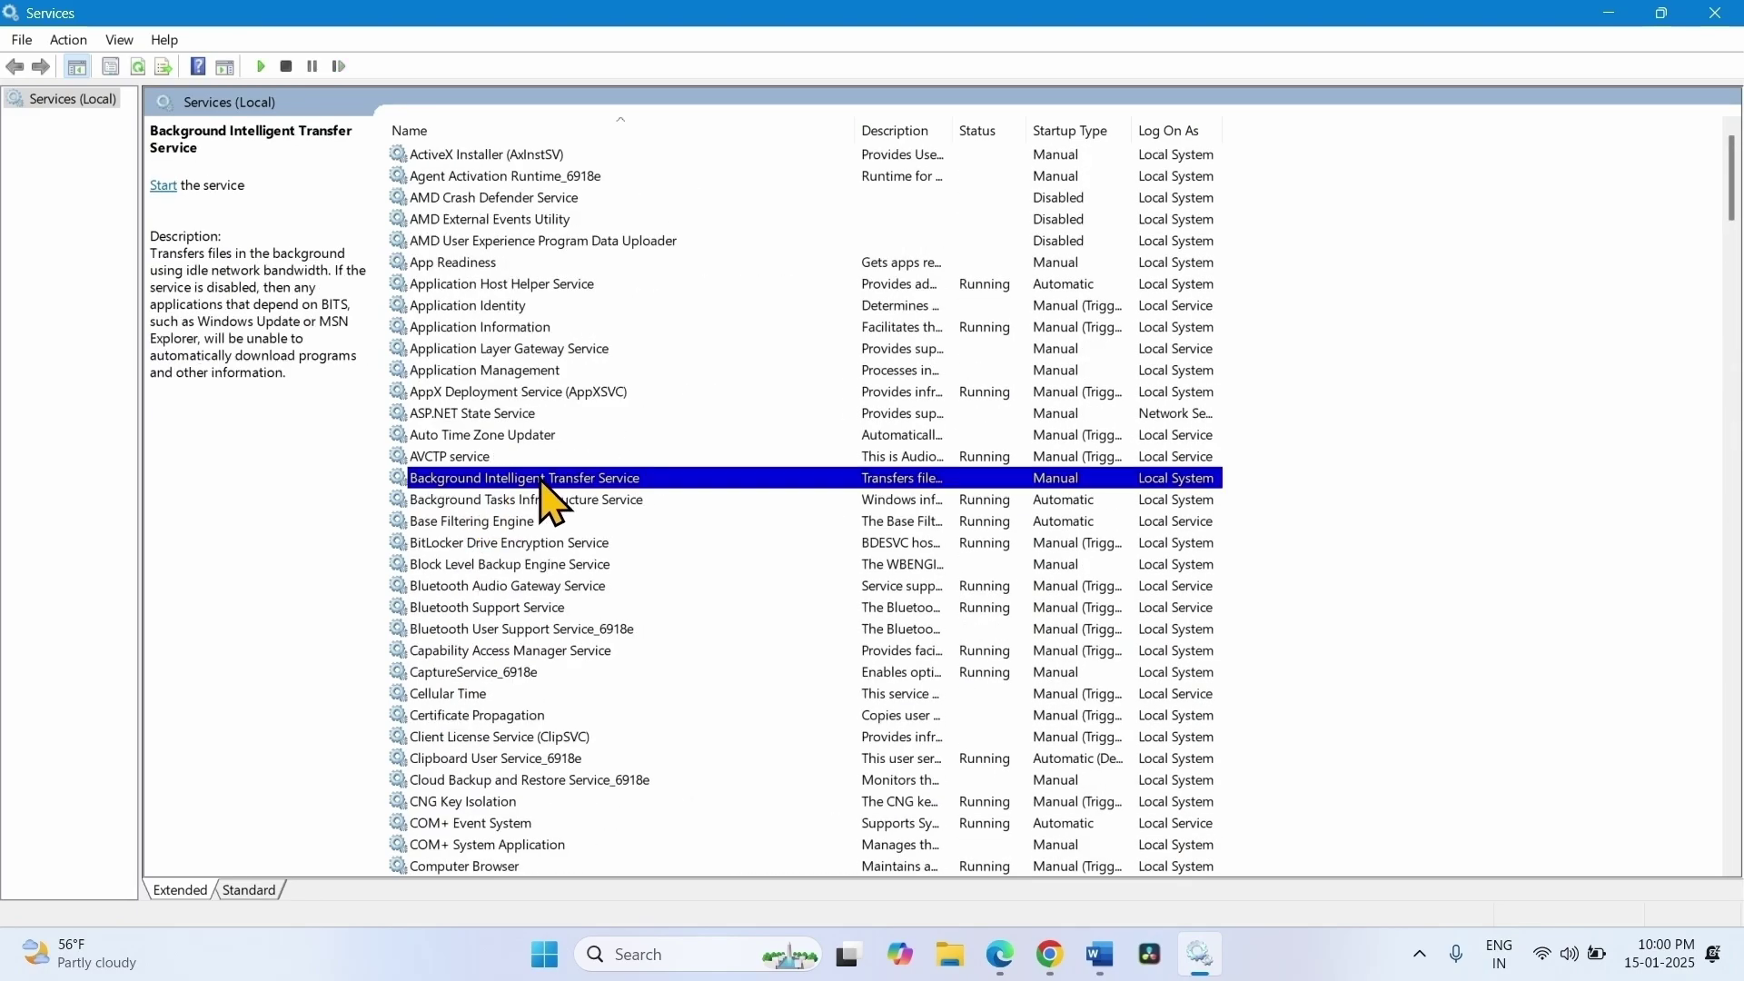
right_click(542, 481)
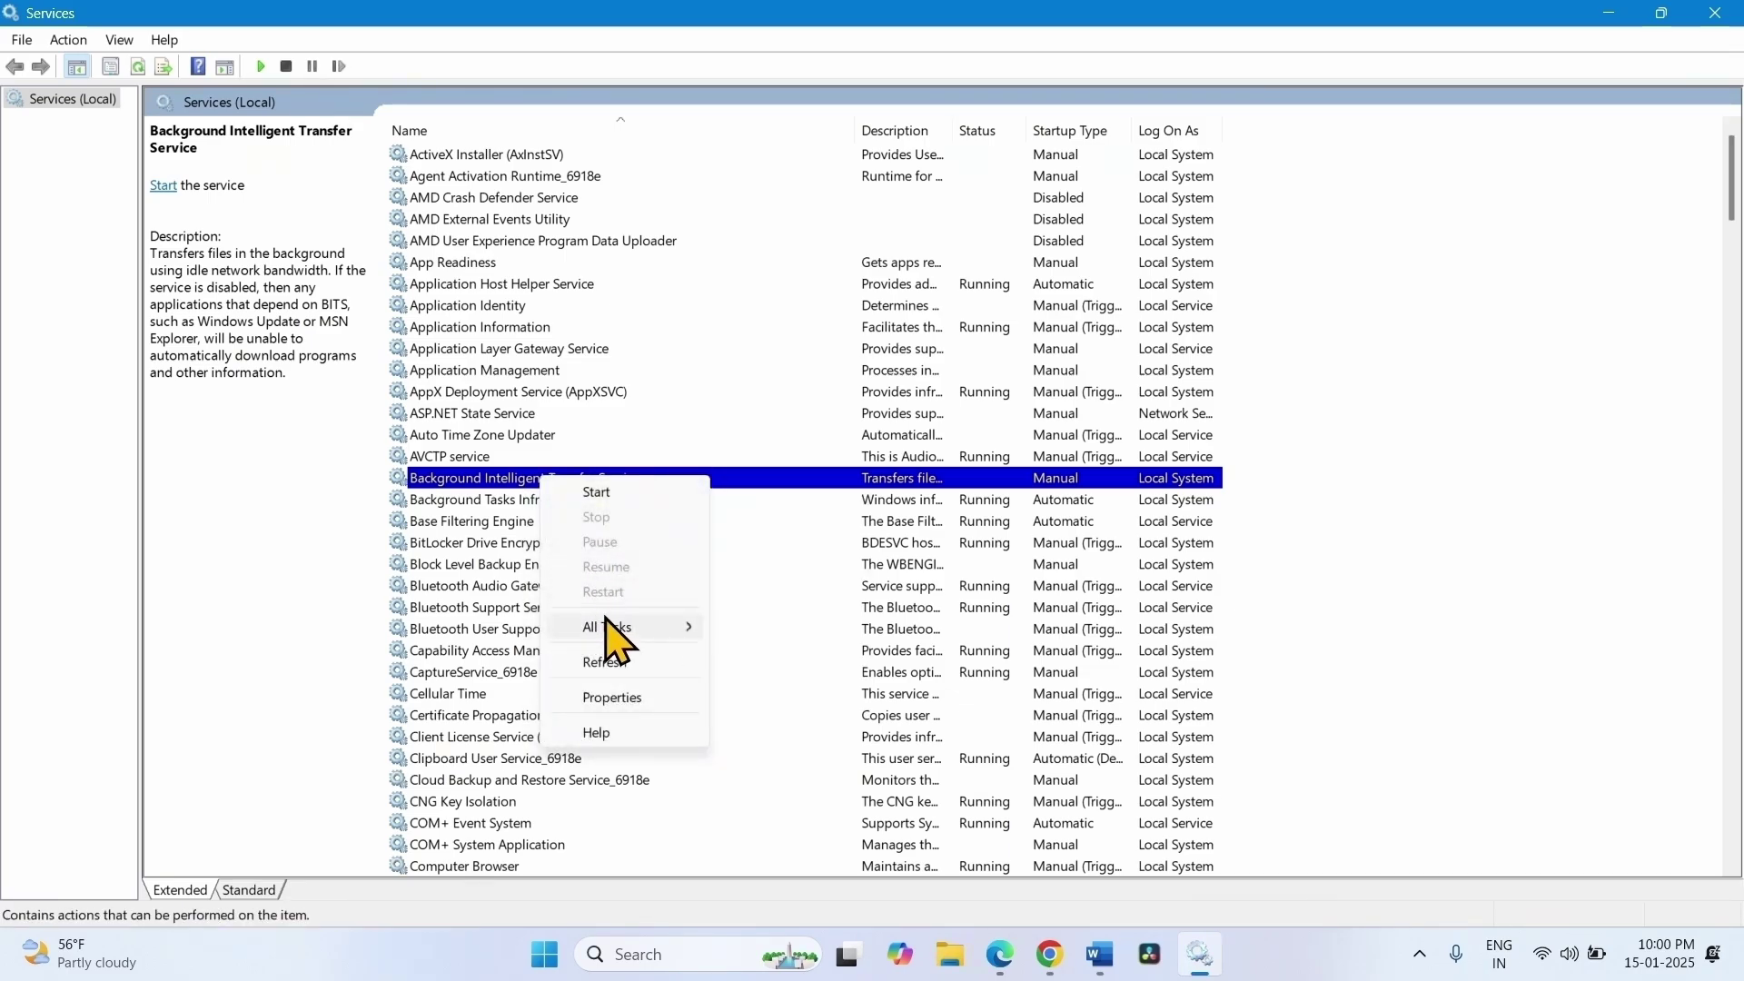
click(601, 701)
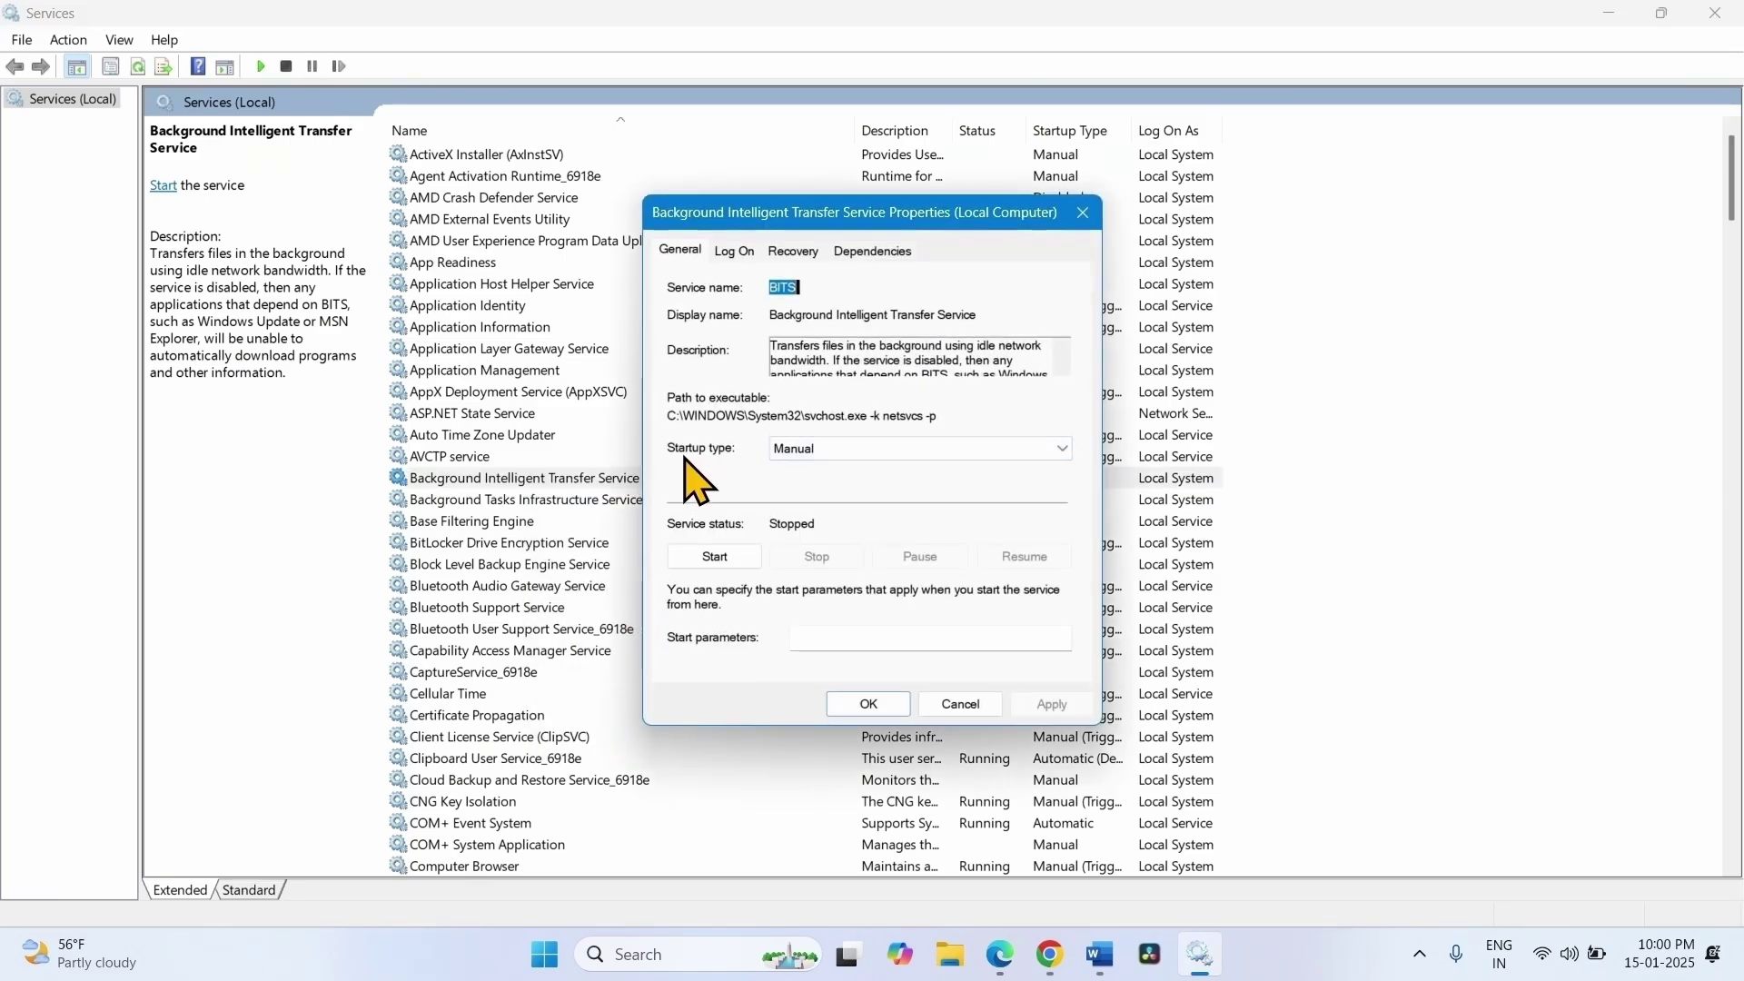
click(808, 450)
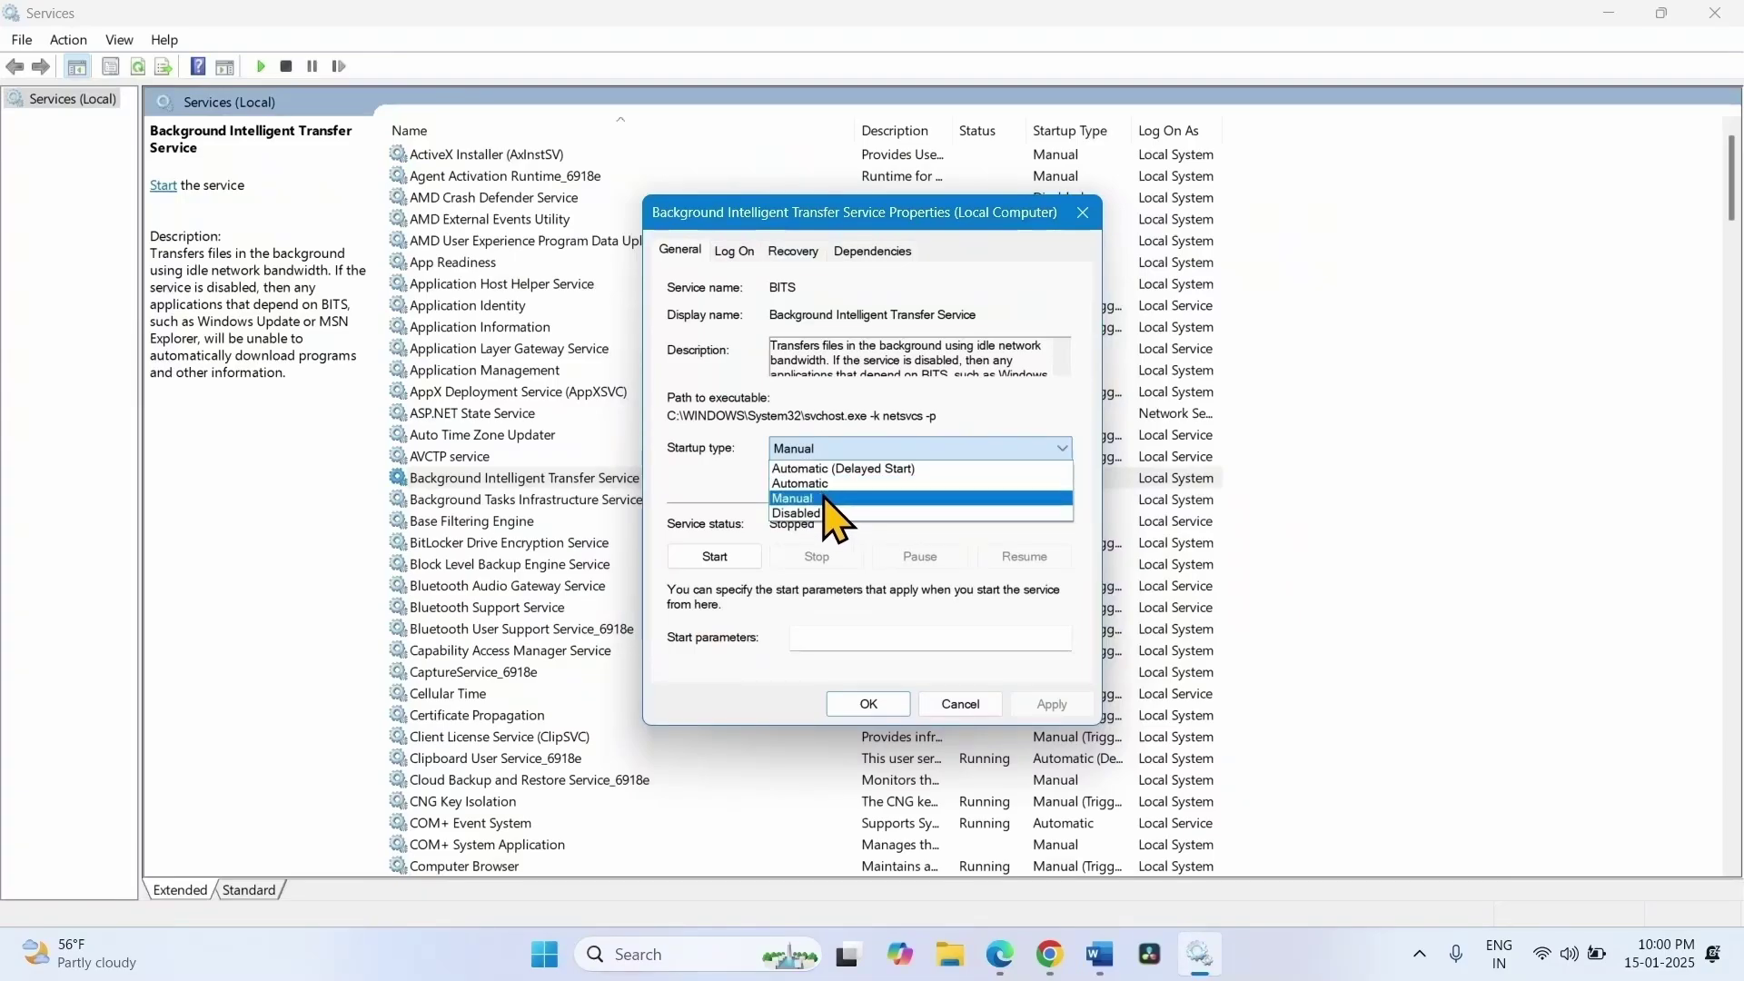
click(824, 488)
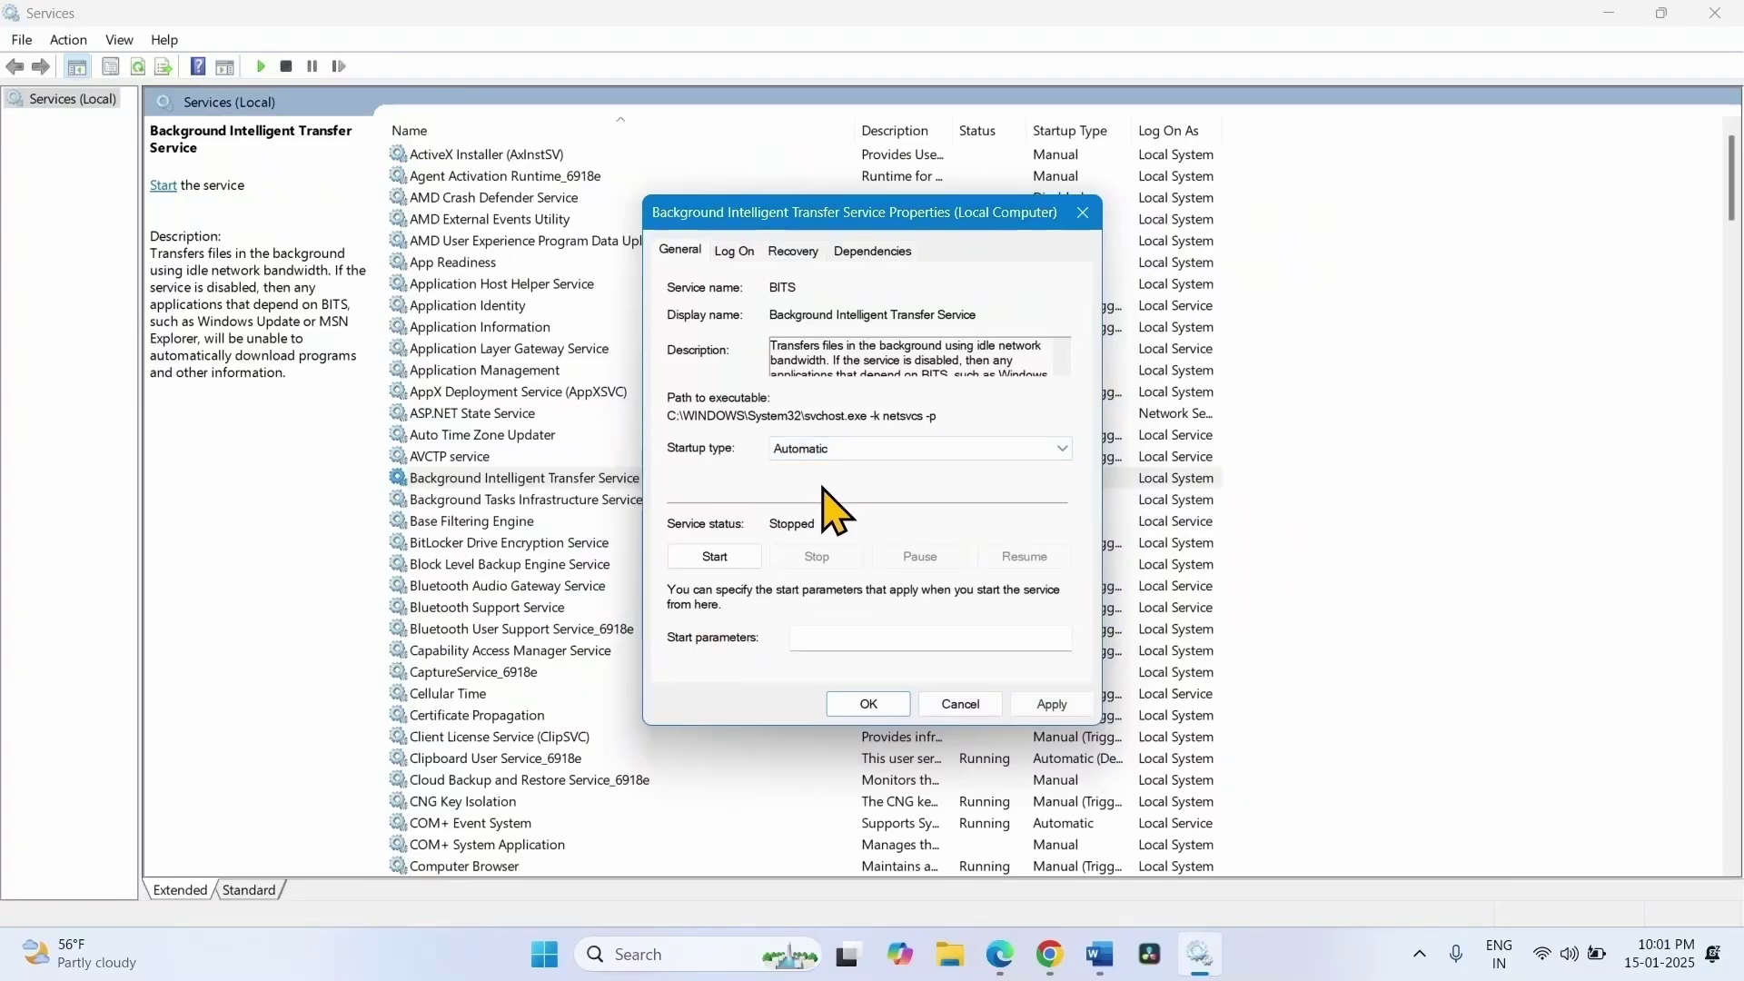
click(687, 561)
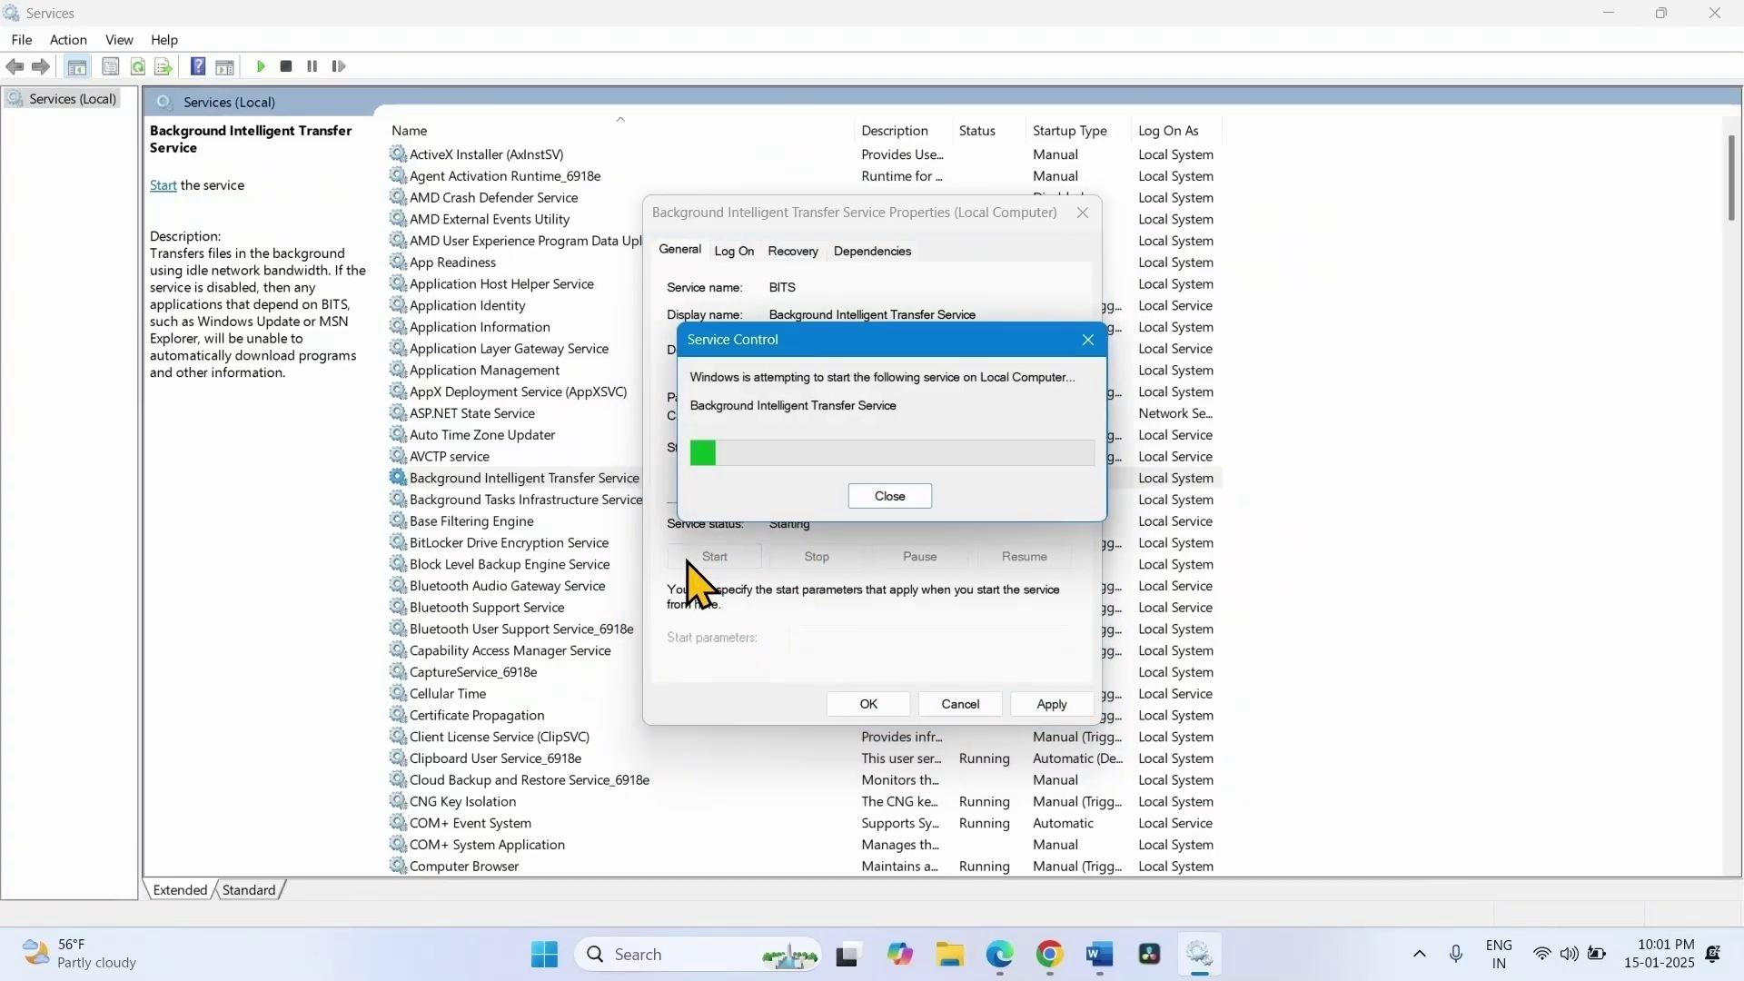
click(1056, 713)
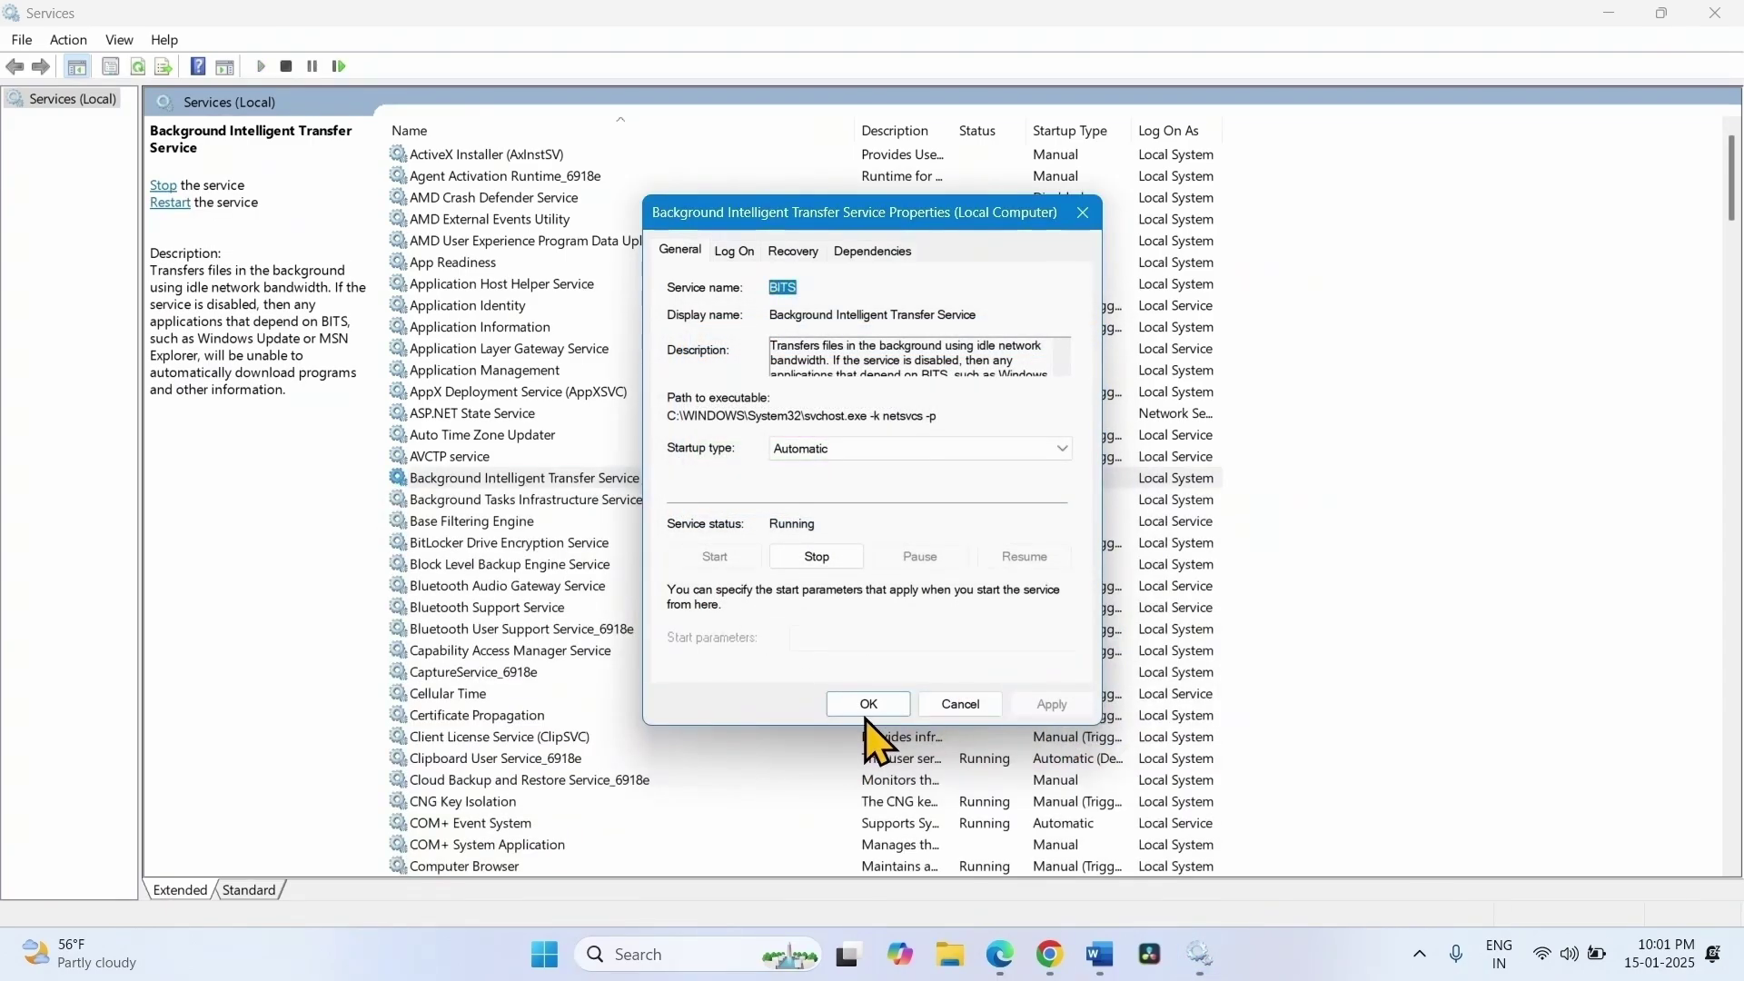
click(868, 706)
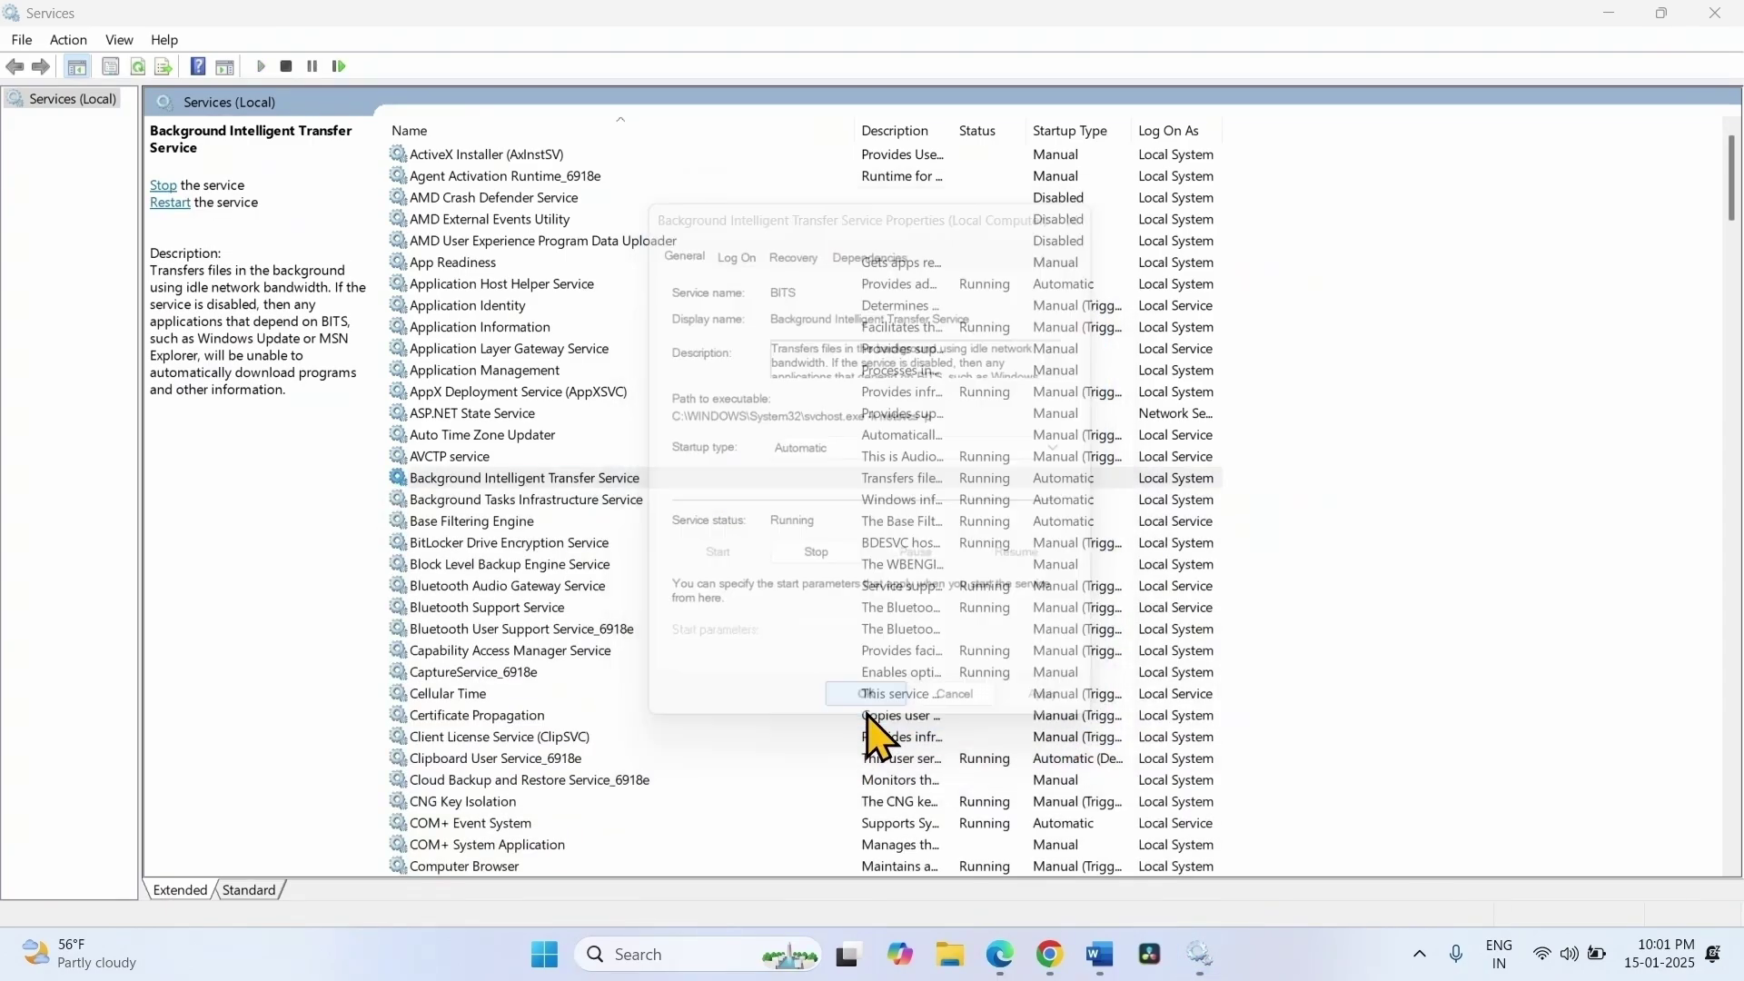
Restart the Background Intelligent Transfer Service from the services list.
right_click(478, 483)
mouse_move(525, 630)
click(536, 594)
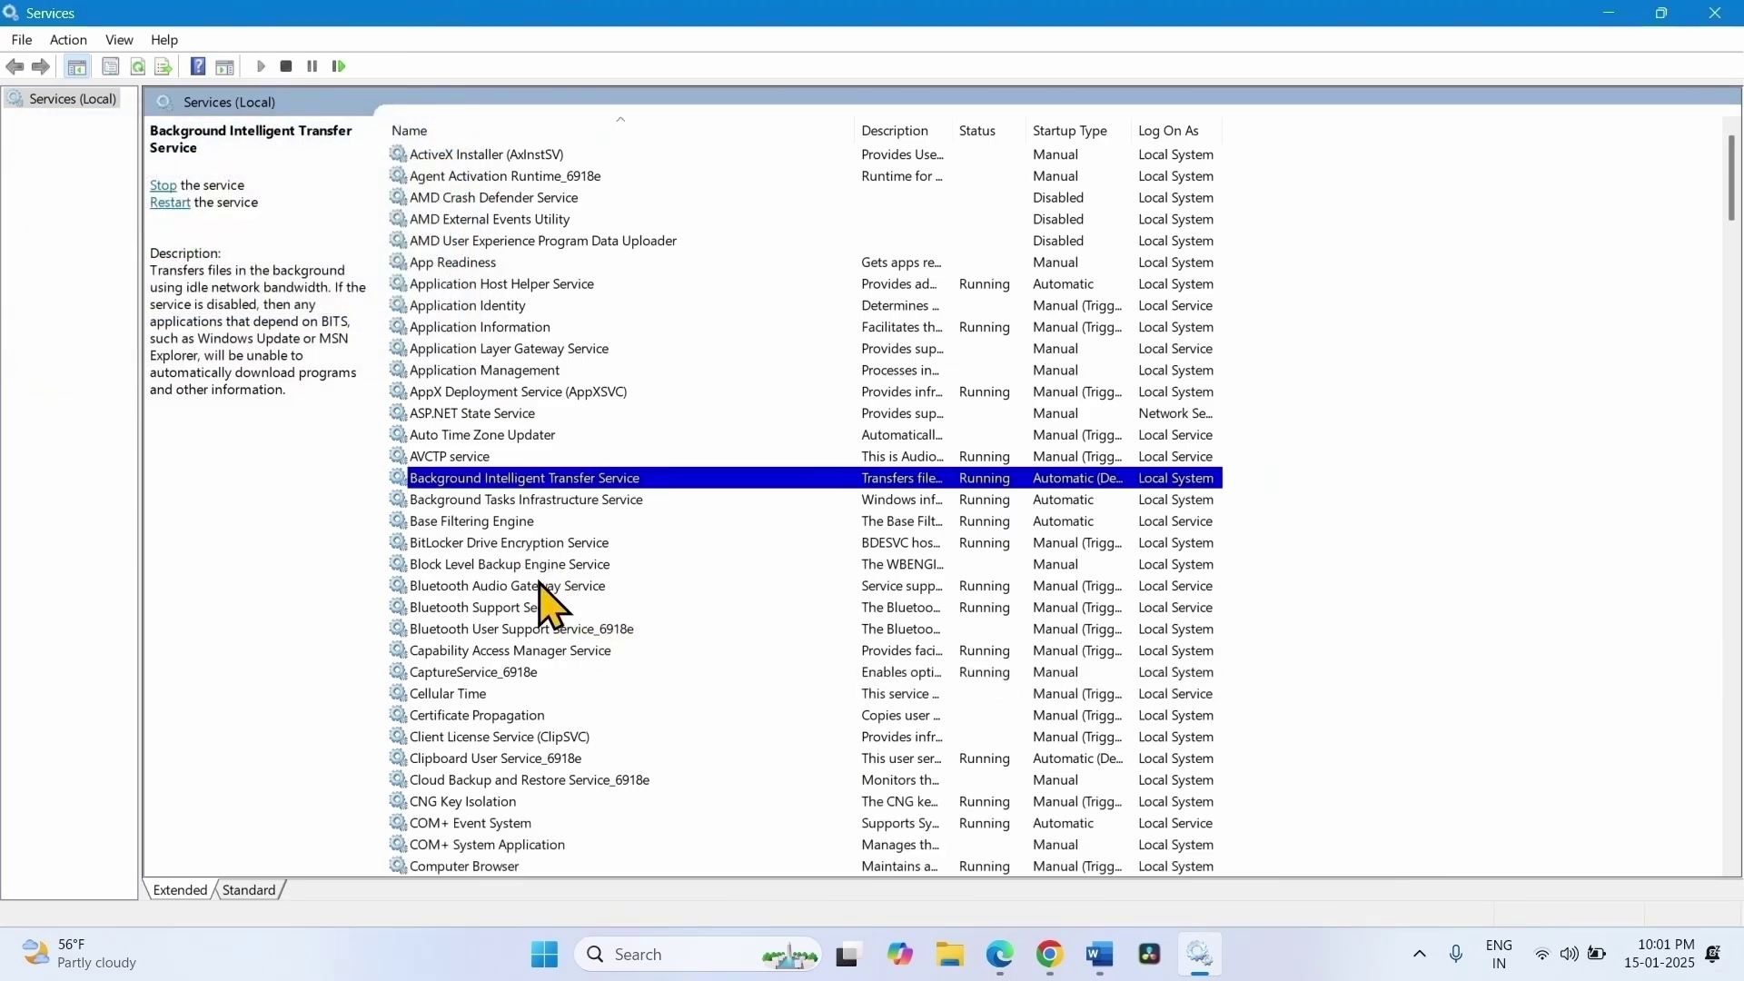
Set the Cryptographic Services startup type to Automatic and apply the change.
scroll(545, 661, down, 7)
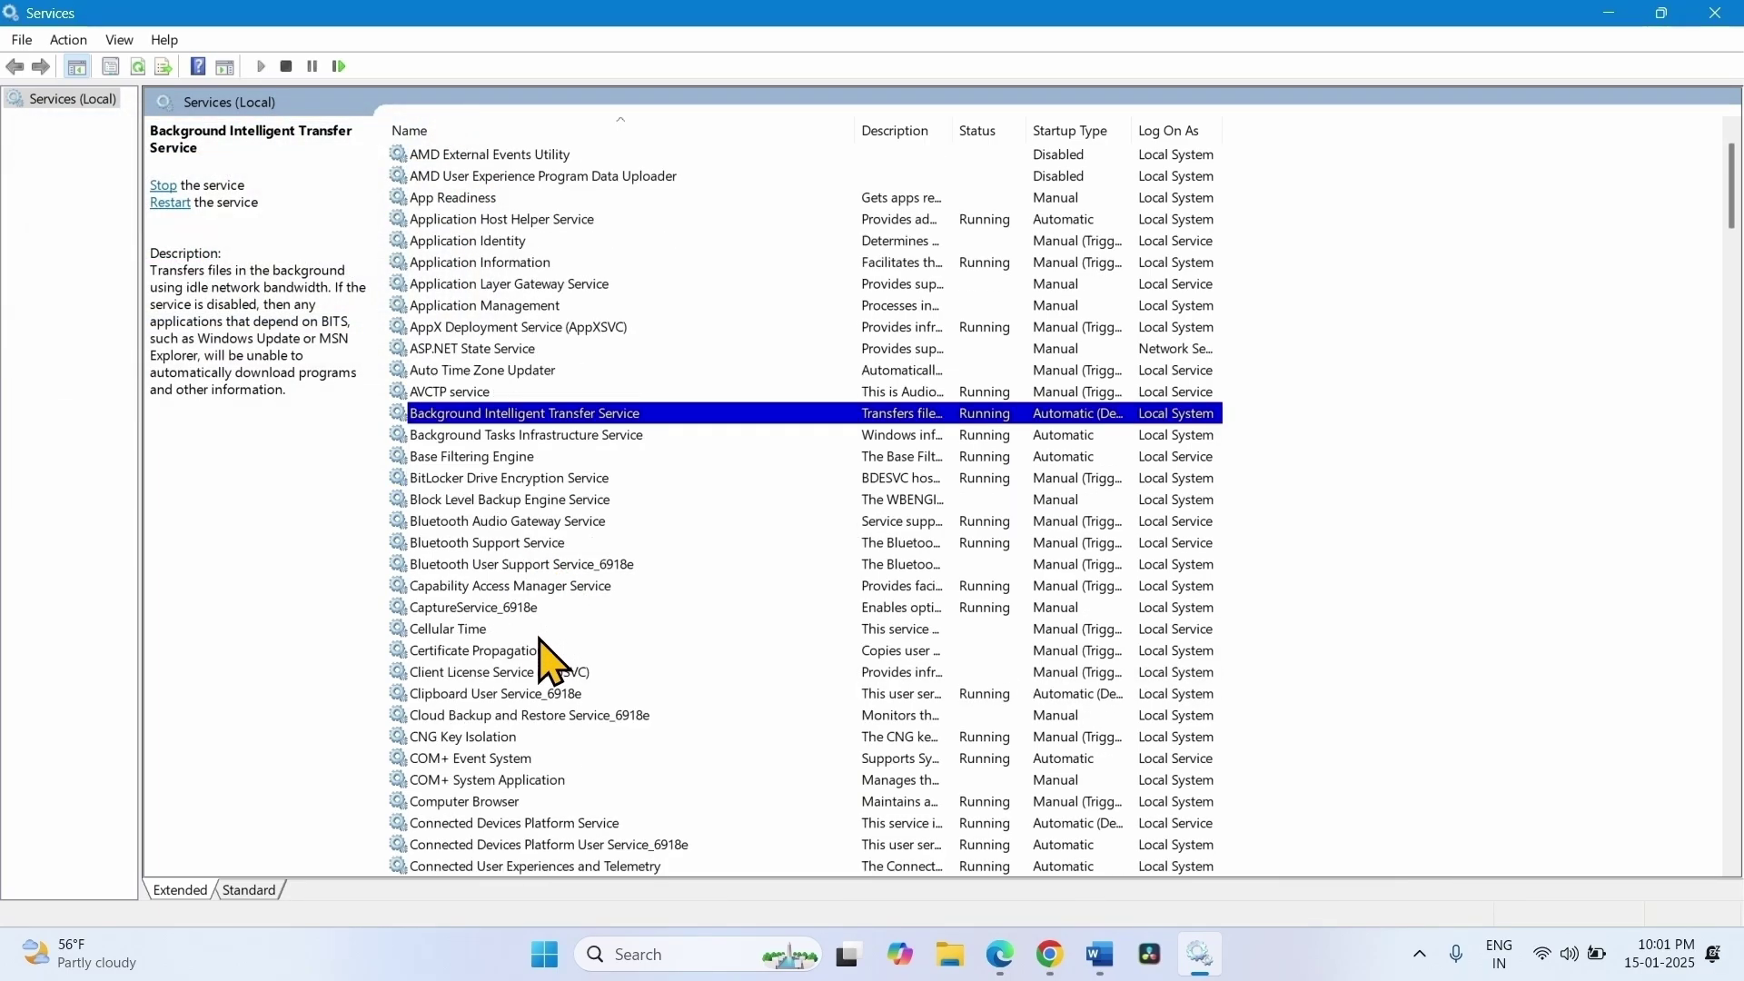
click(490, 606)
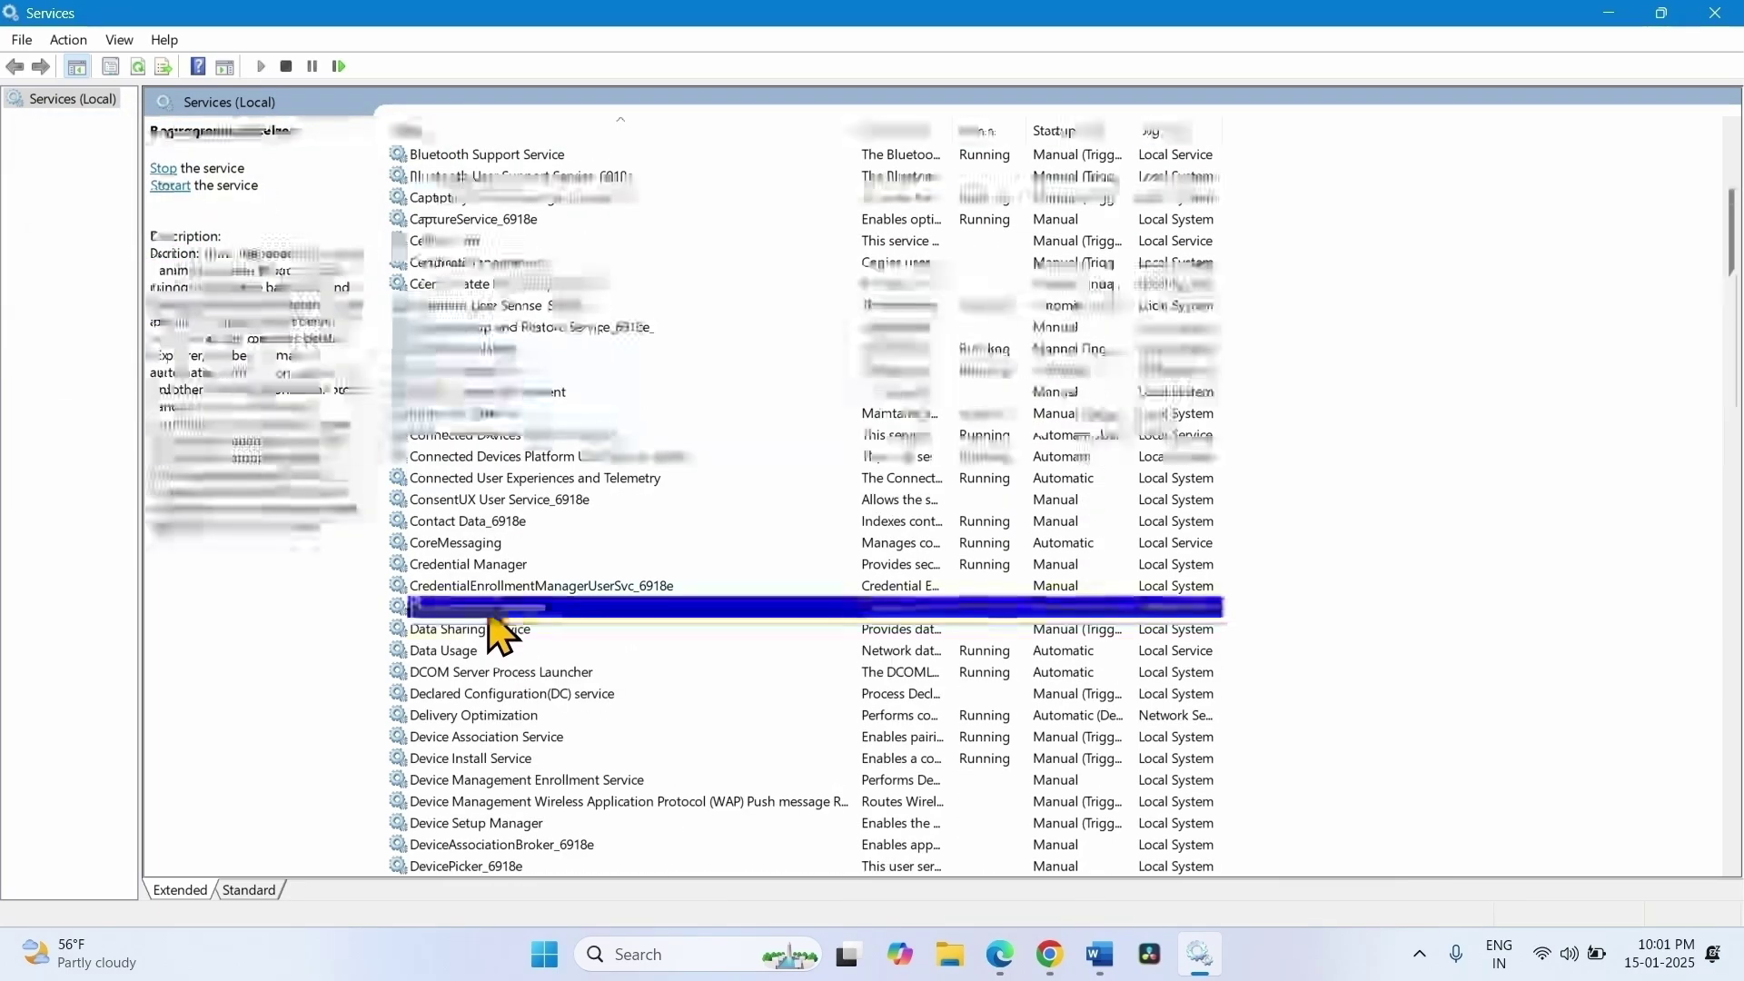
right_click(490, 609)
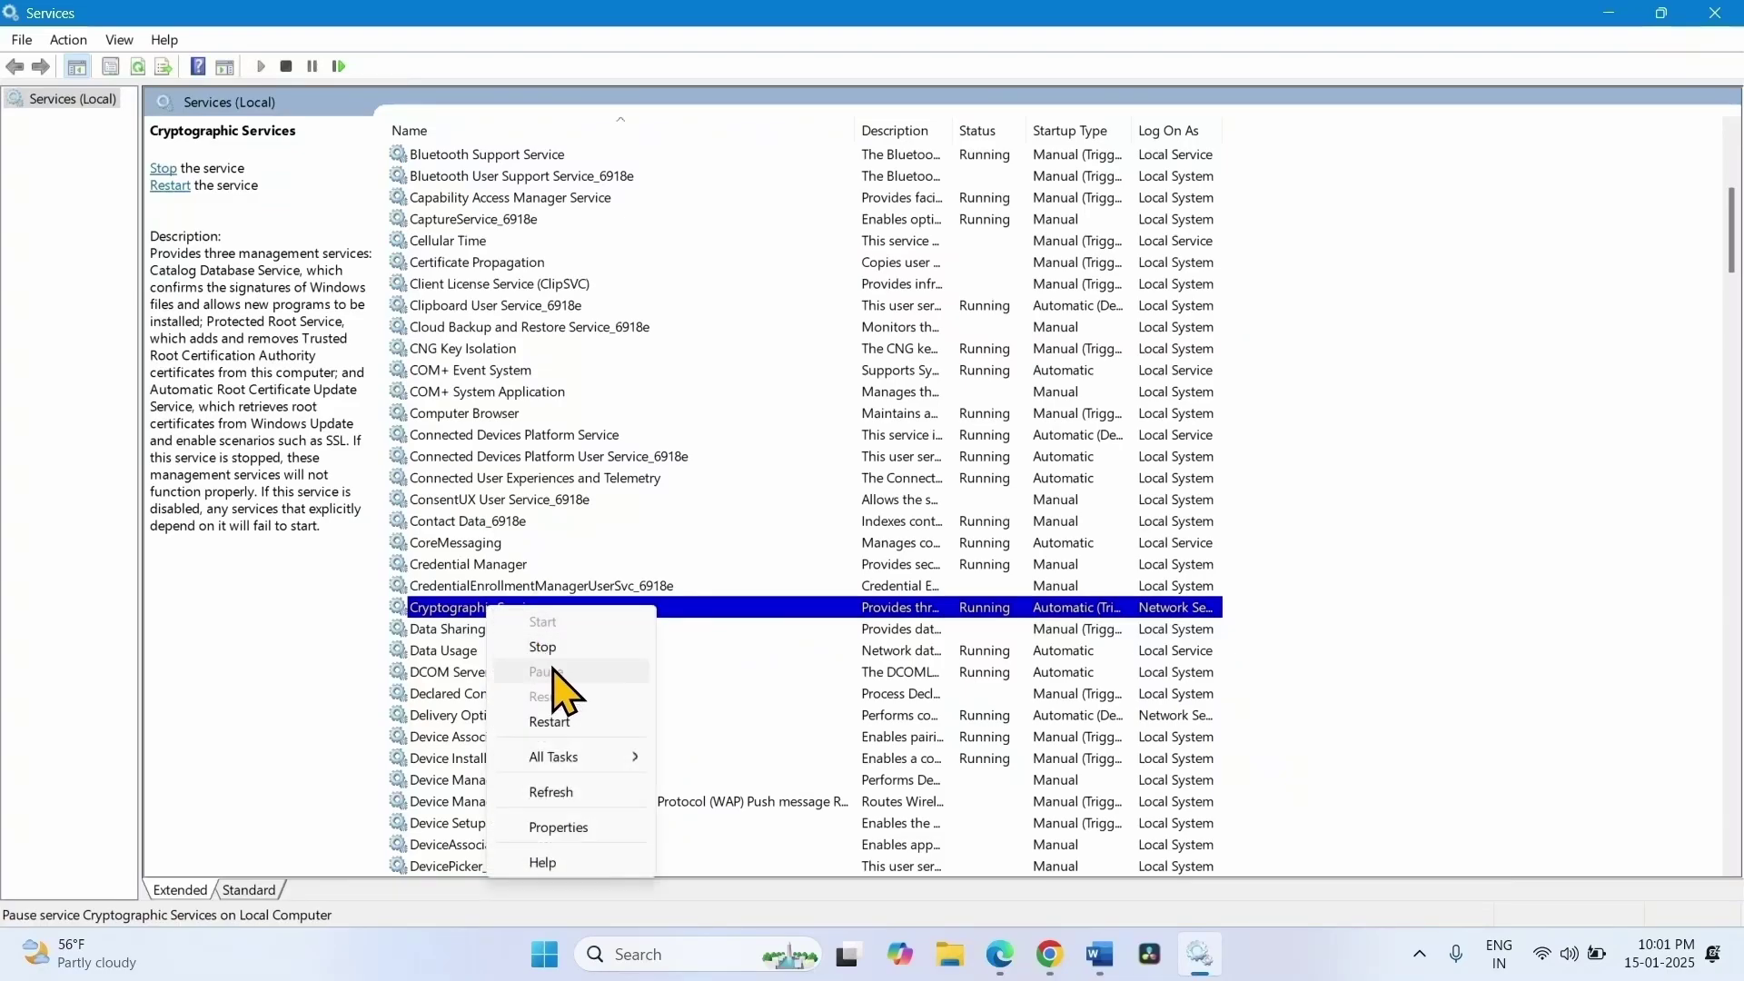
click(572, 828)
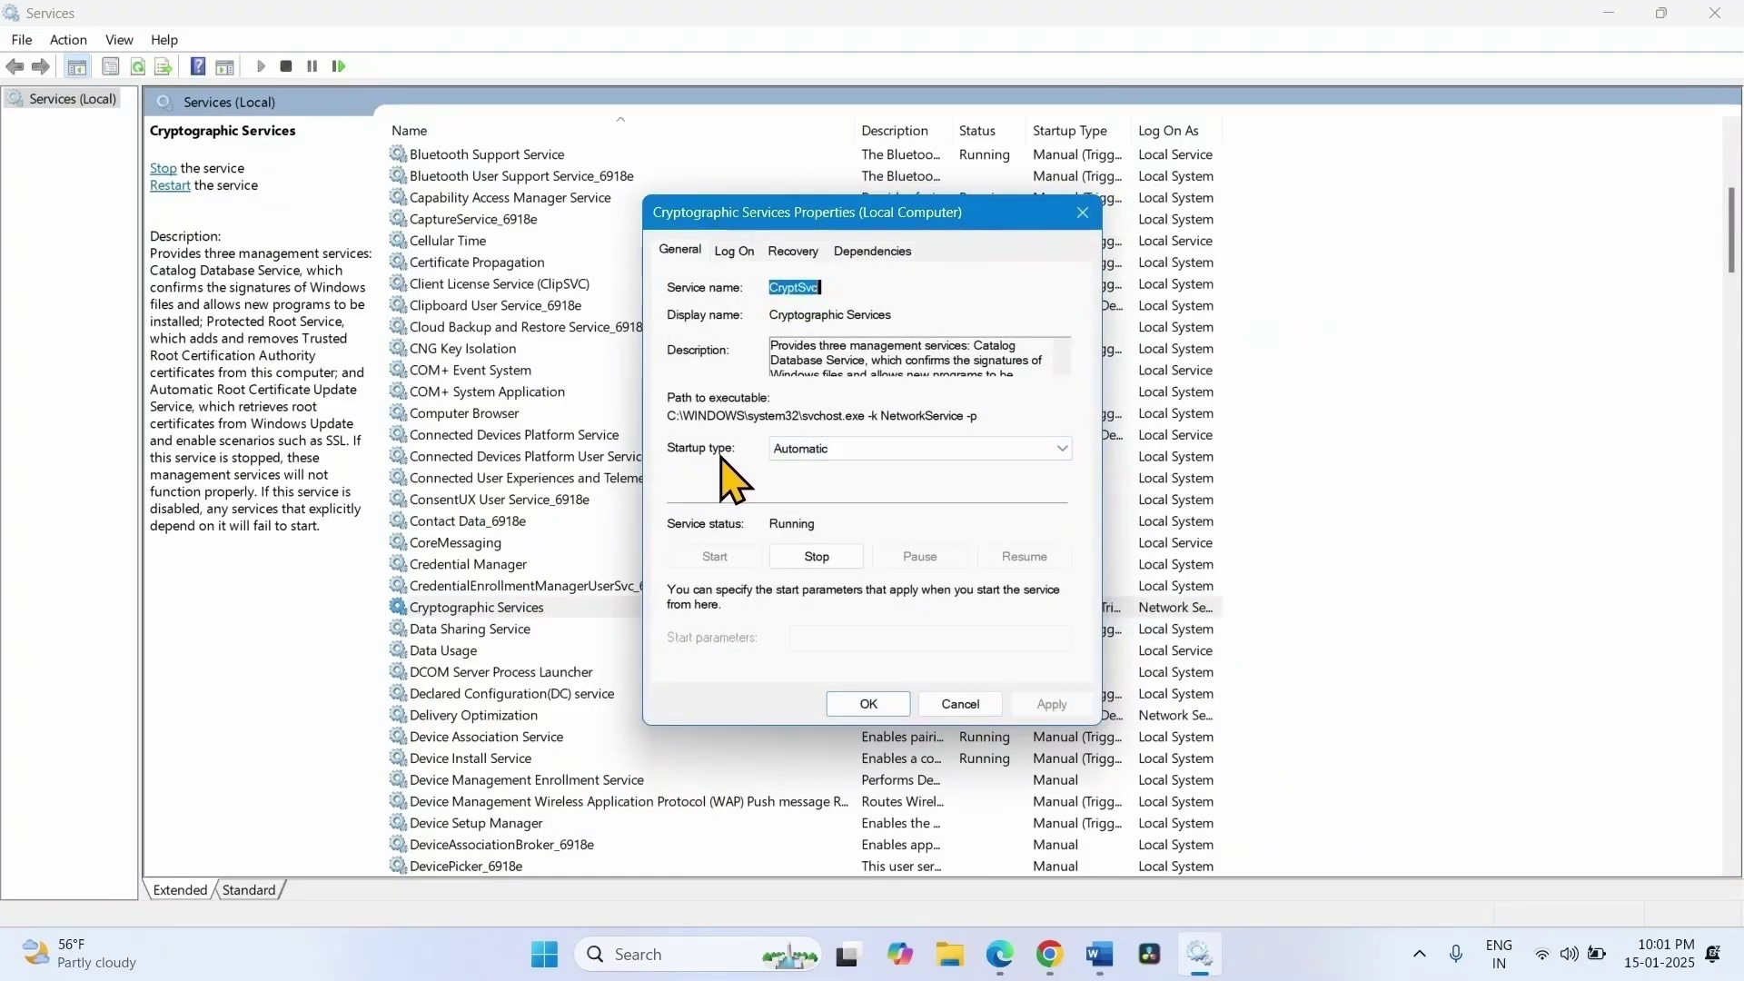
click(840, 451)
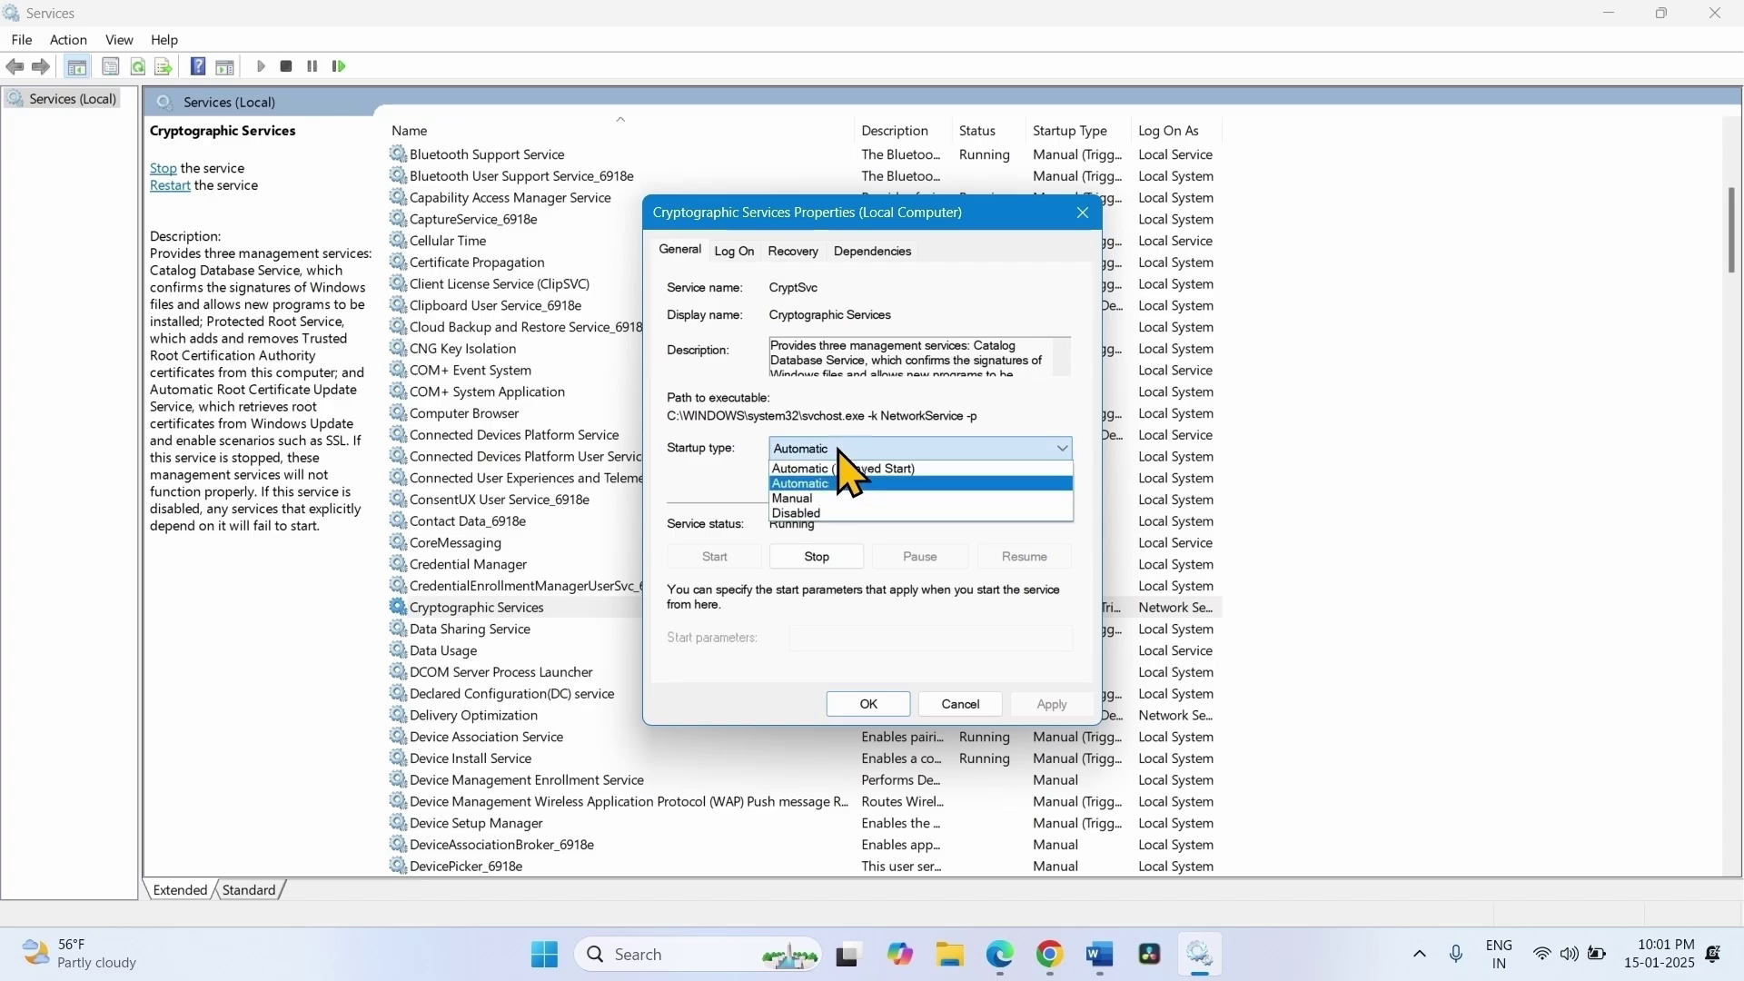
click(811, 483)
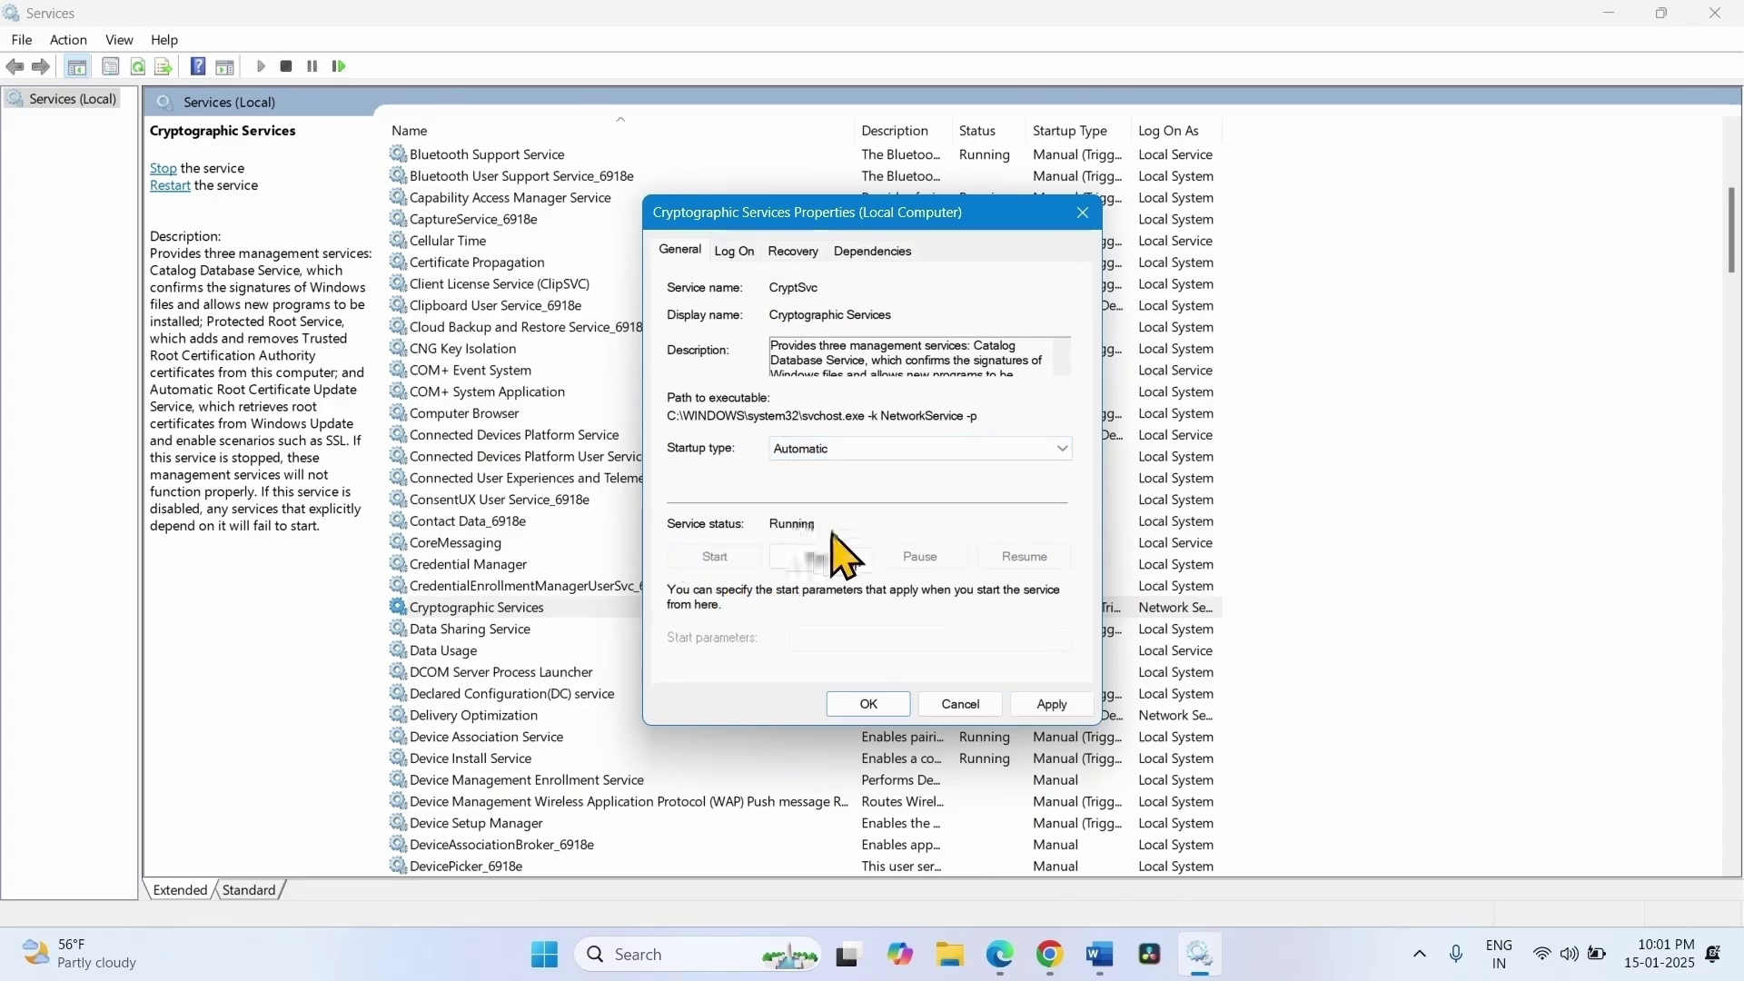
click(1051, 705)
click(866, 706)
Restart Cryptographic Services and close the Services app.
right_click(481, 607)
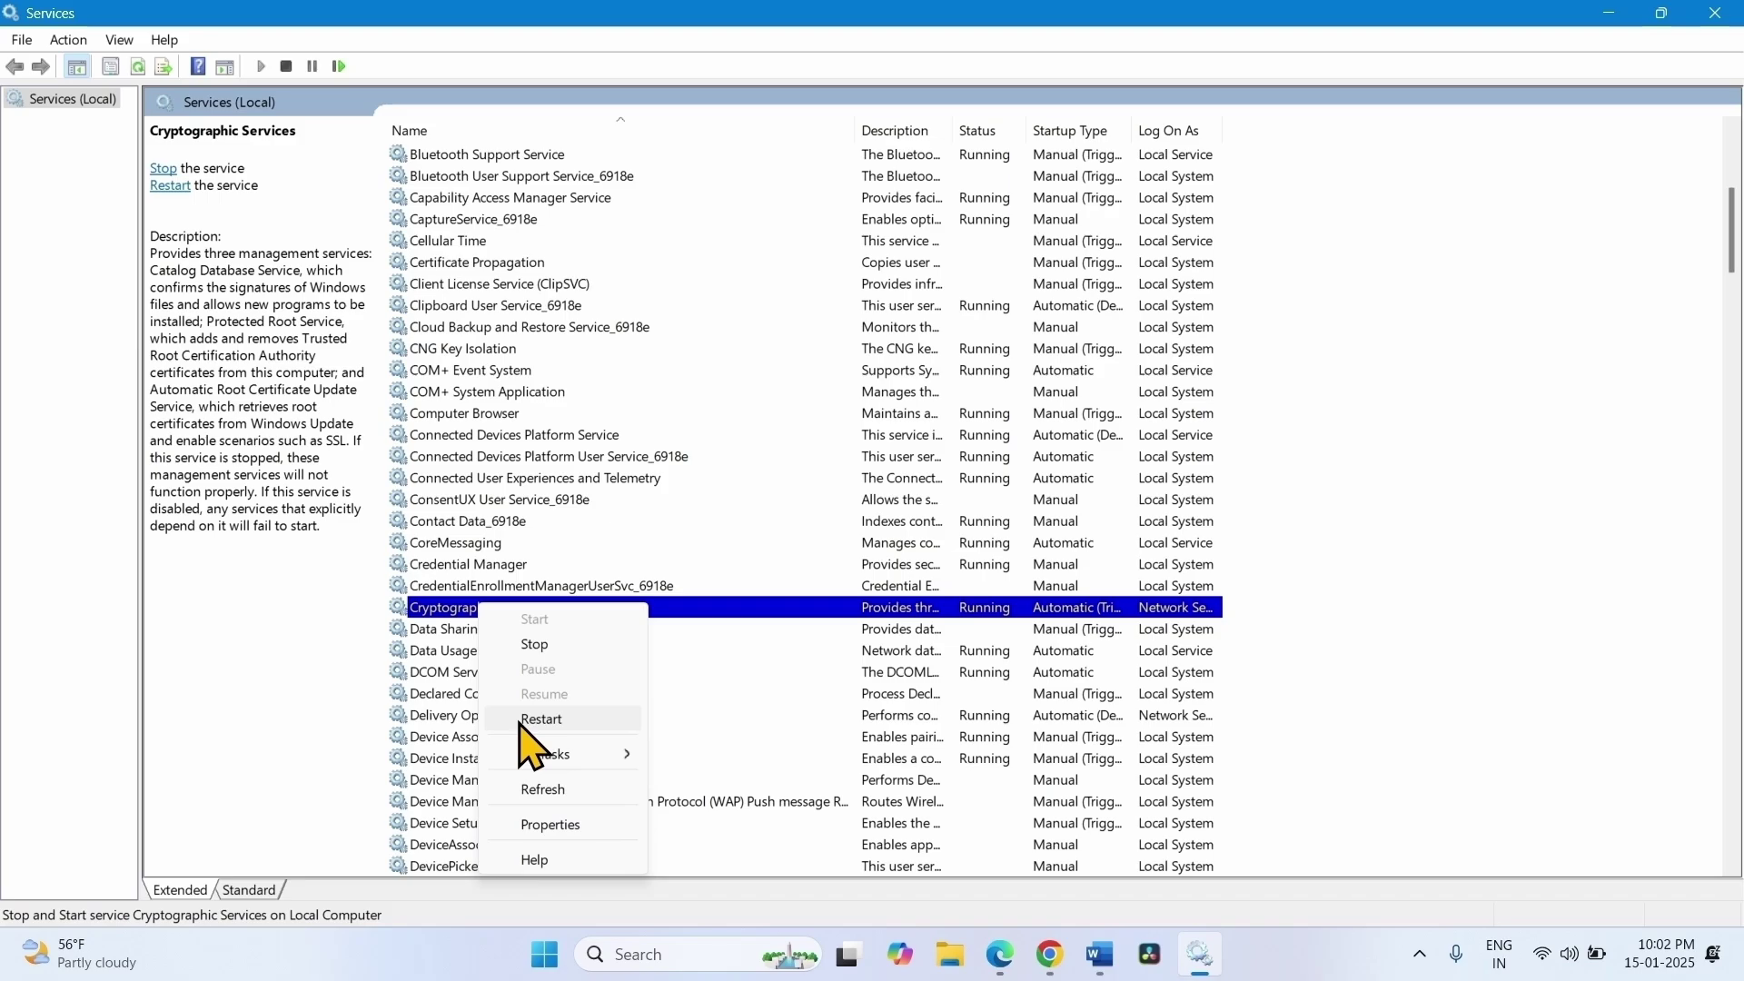
click(532, 722)
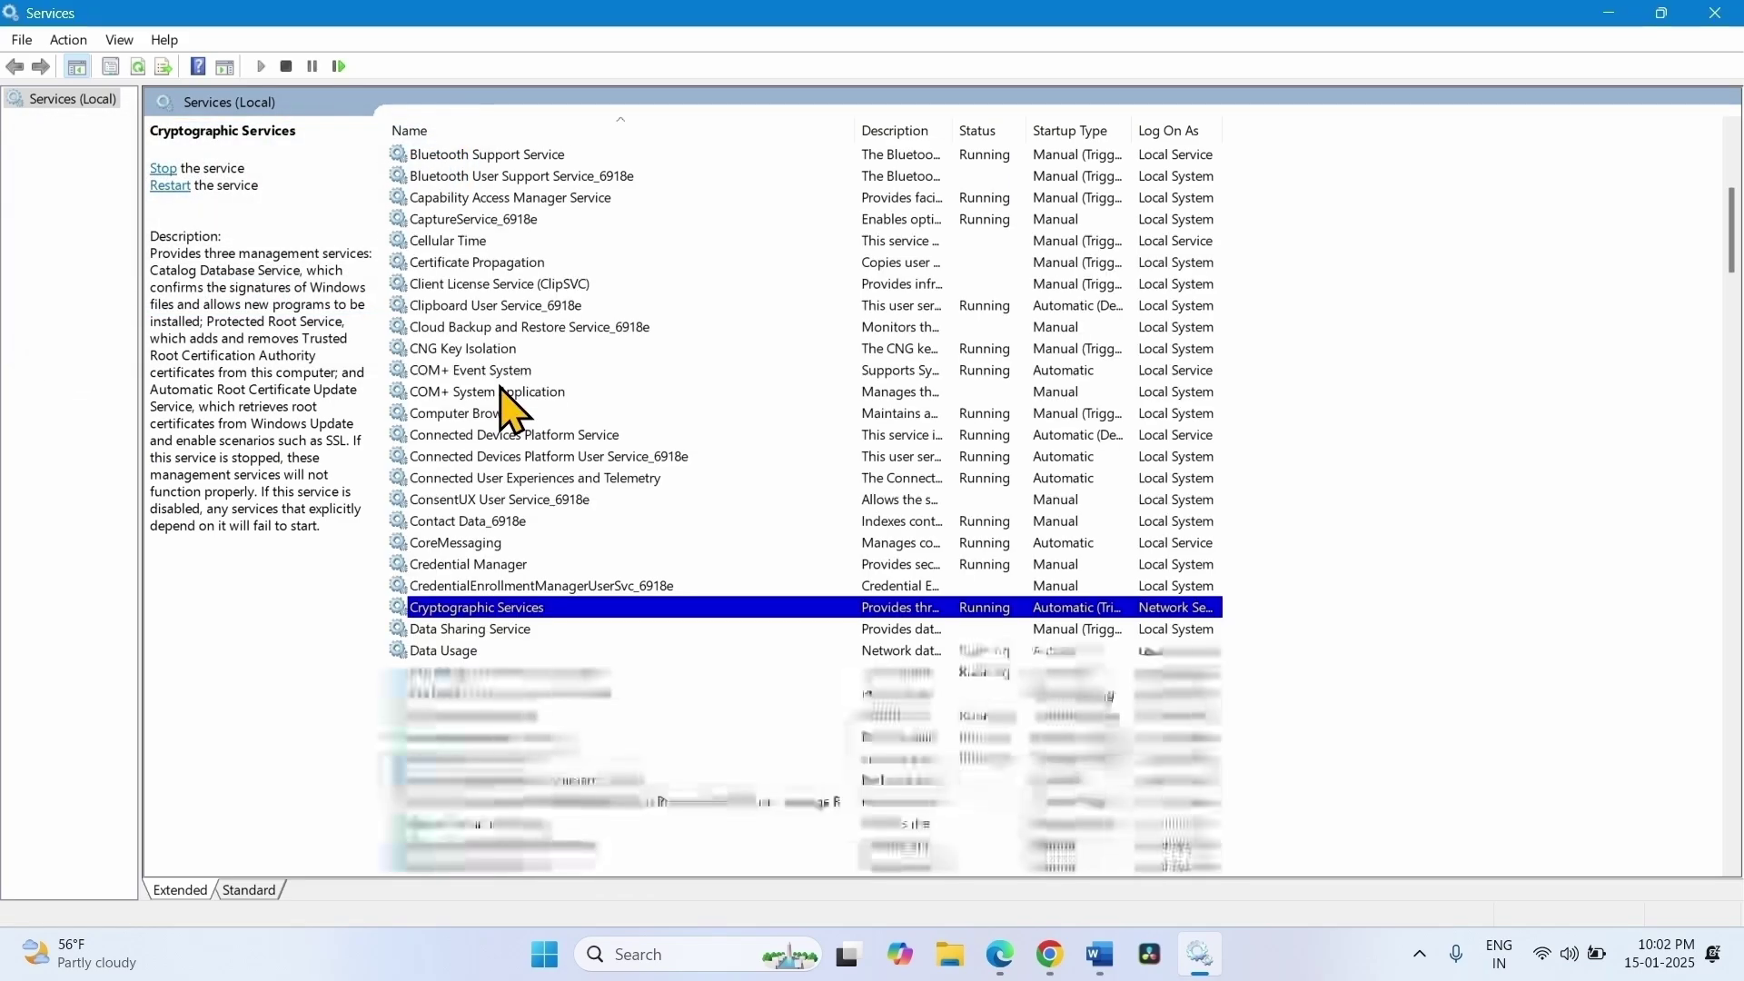
click(1713, 12)
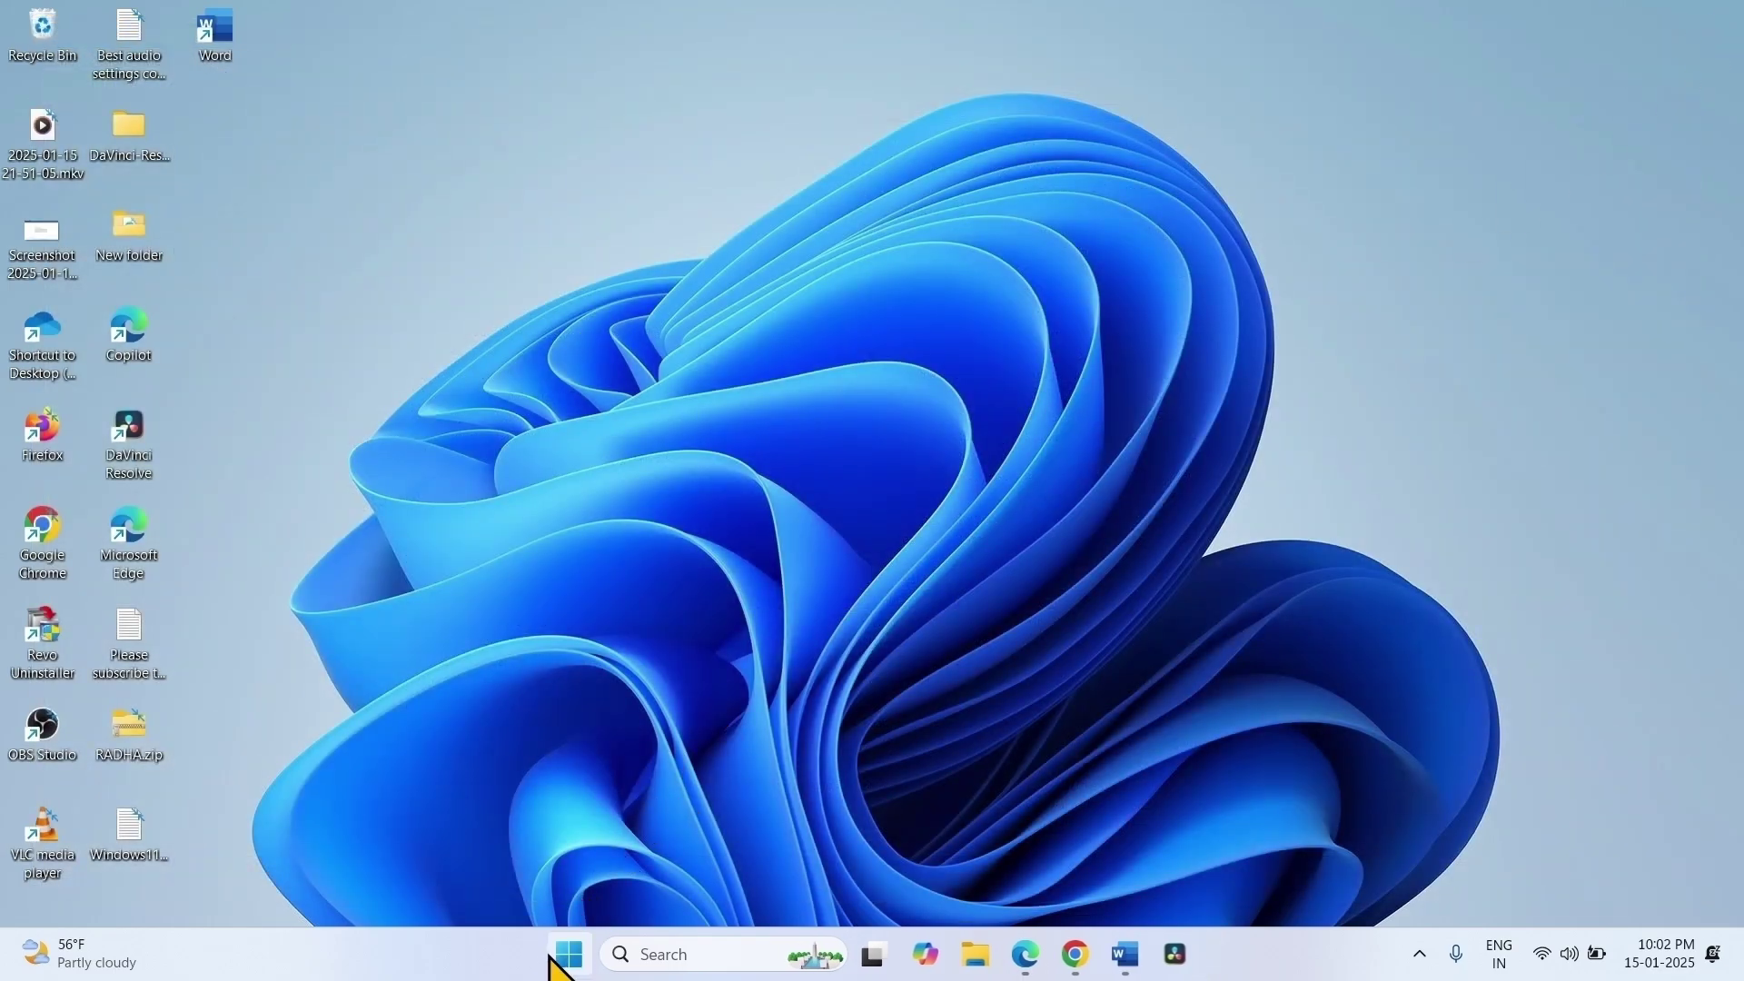
In Windows Update settings, download and install all available updates, check for updates again, and close Settings.
click(560, 953)
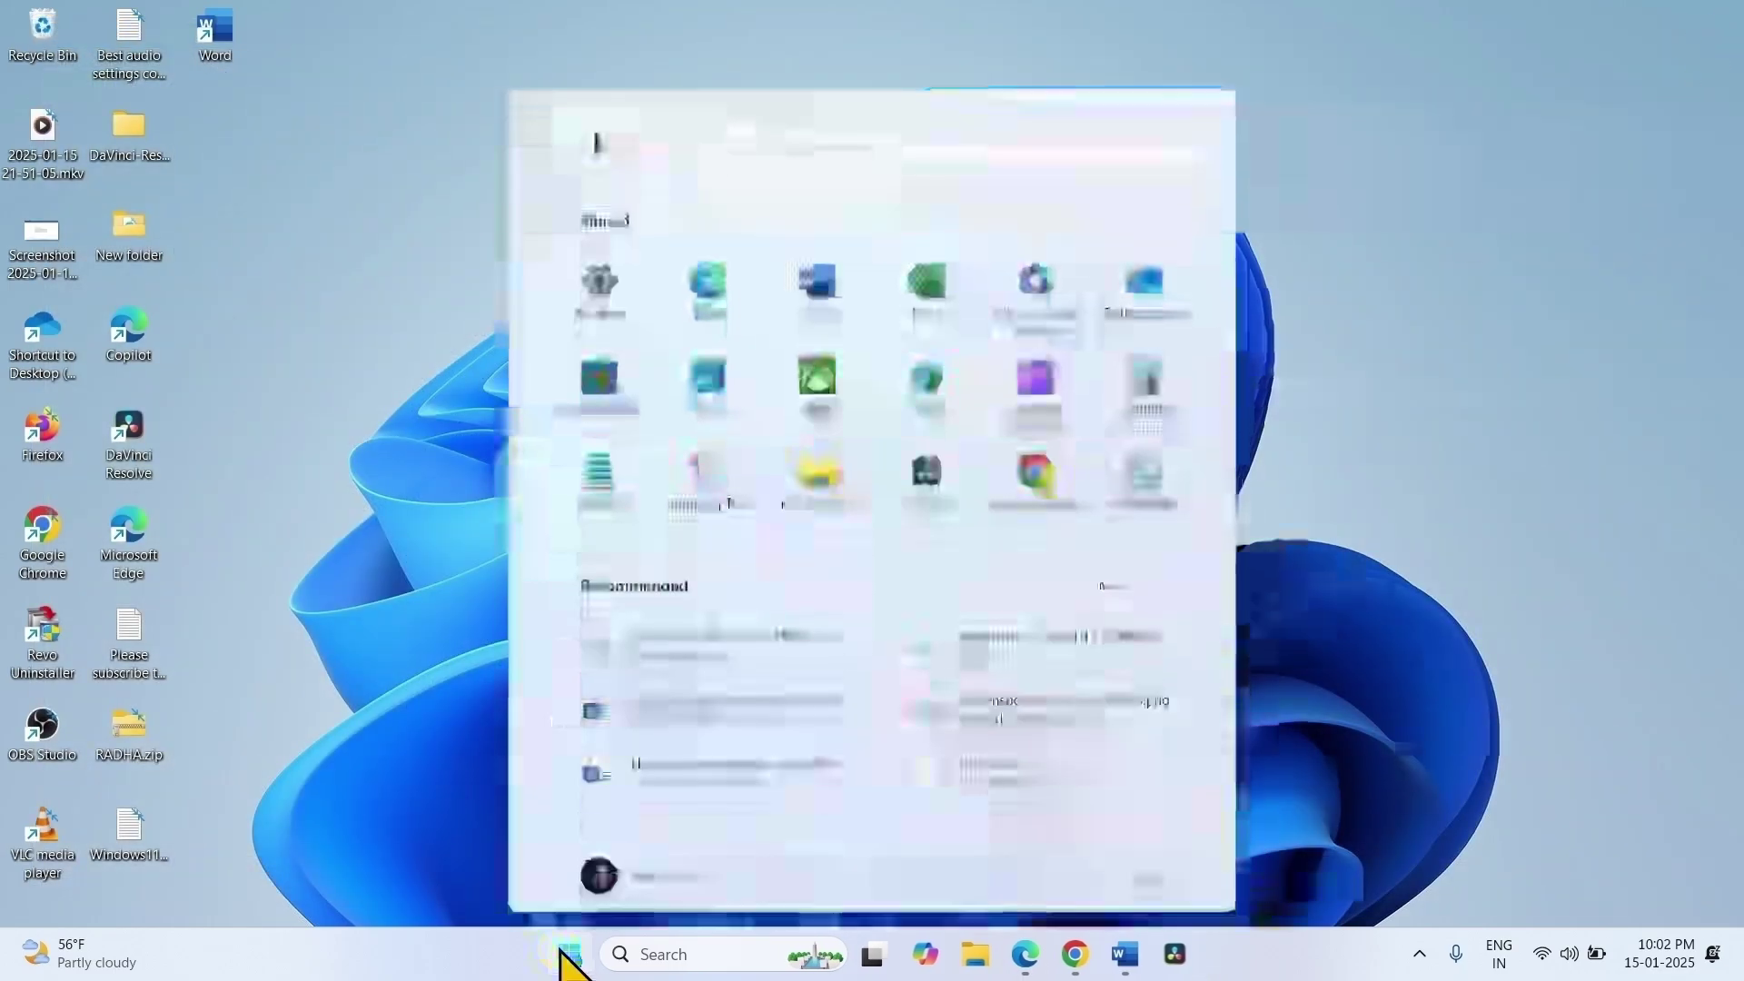
click(584, 284)
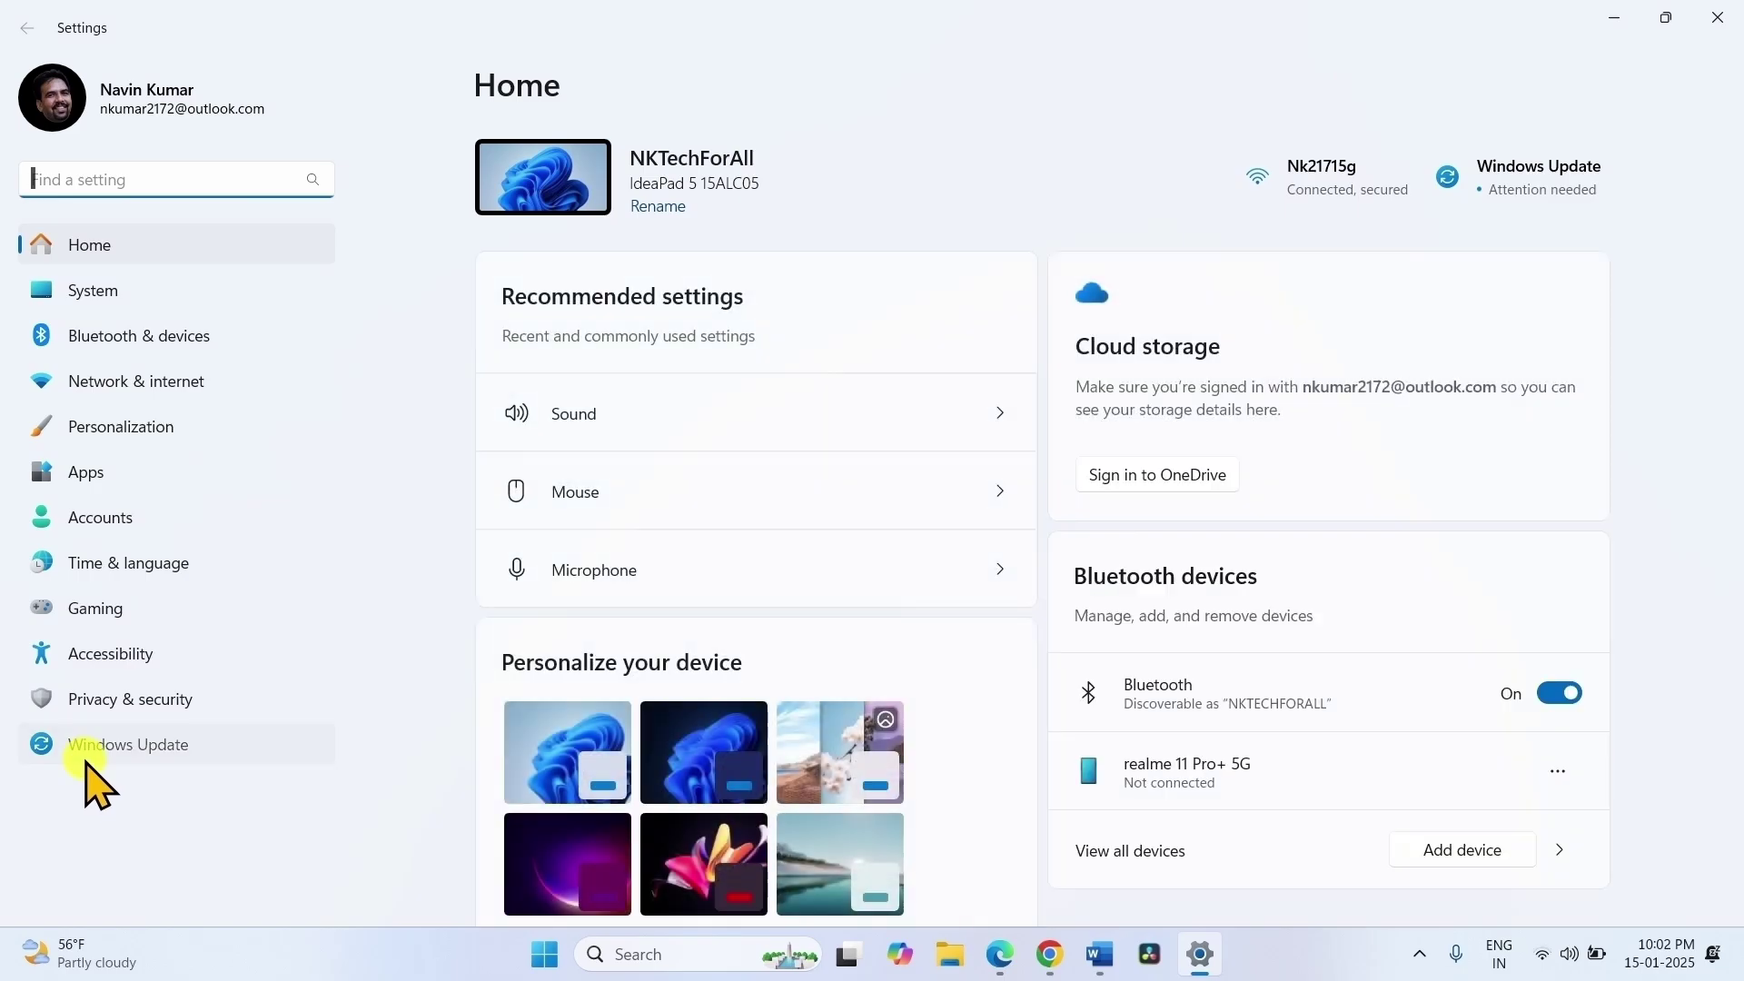
click(87, 761)
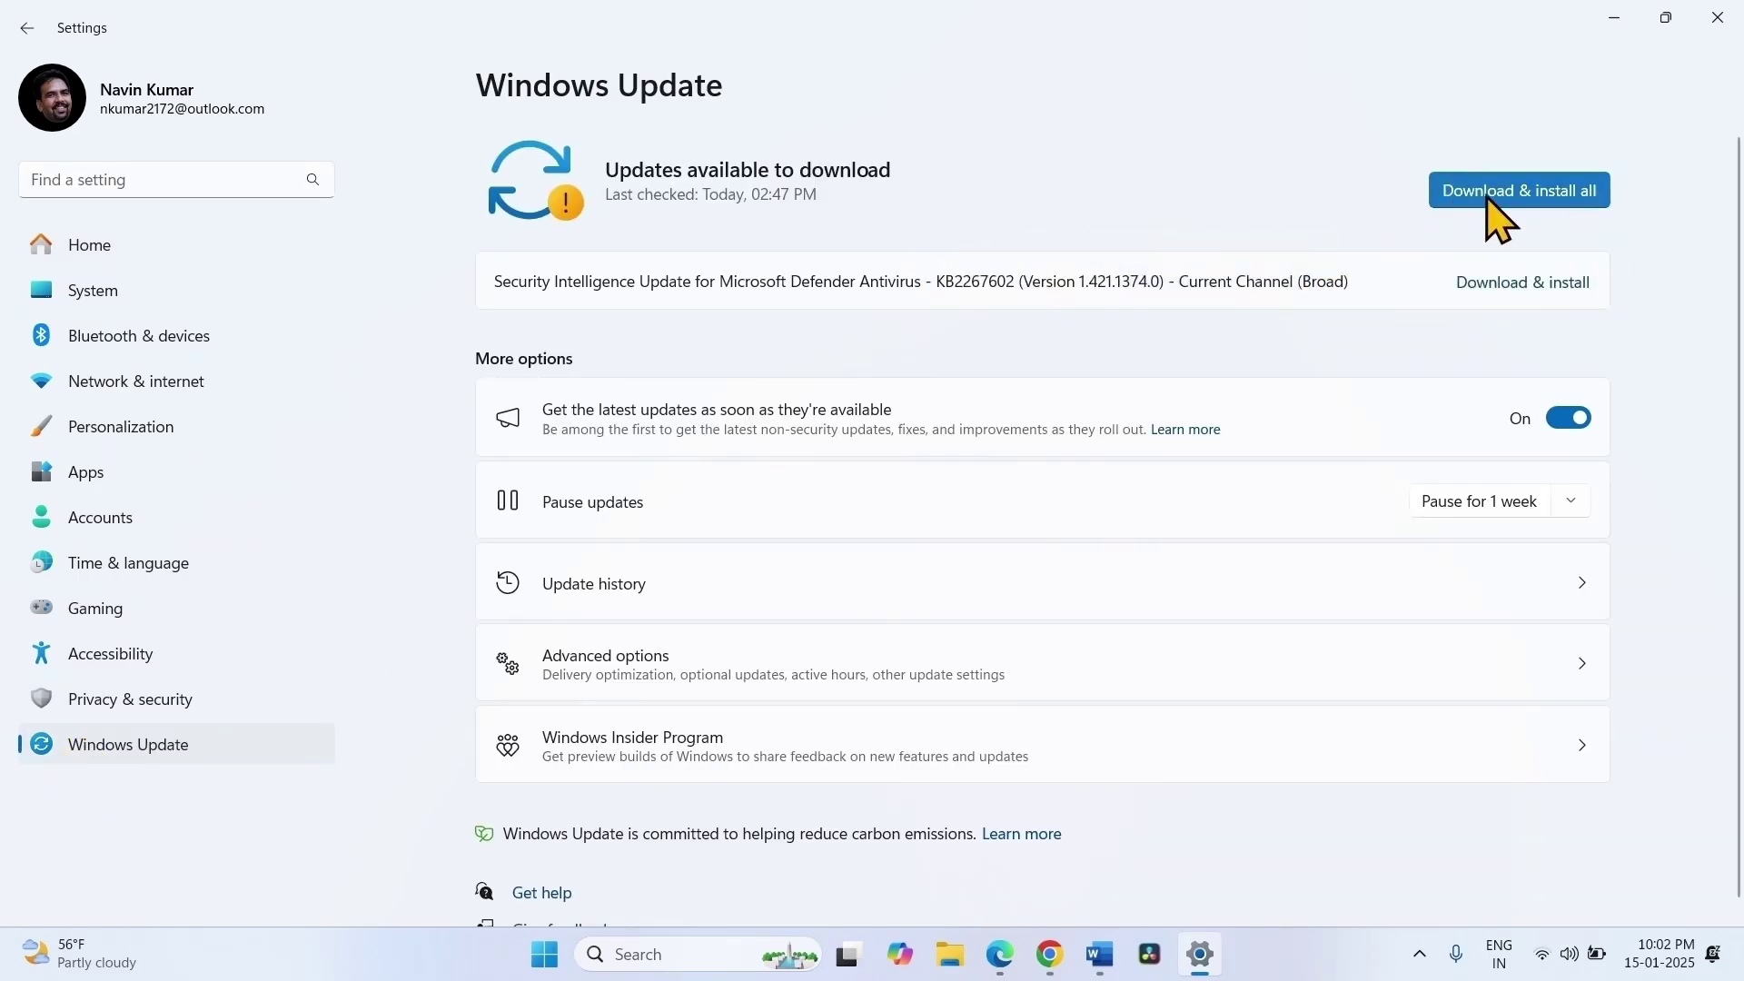
click(1483, 199)
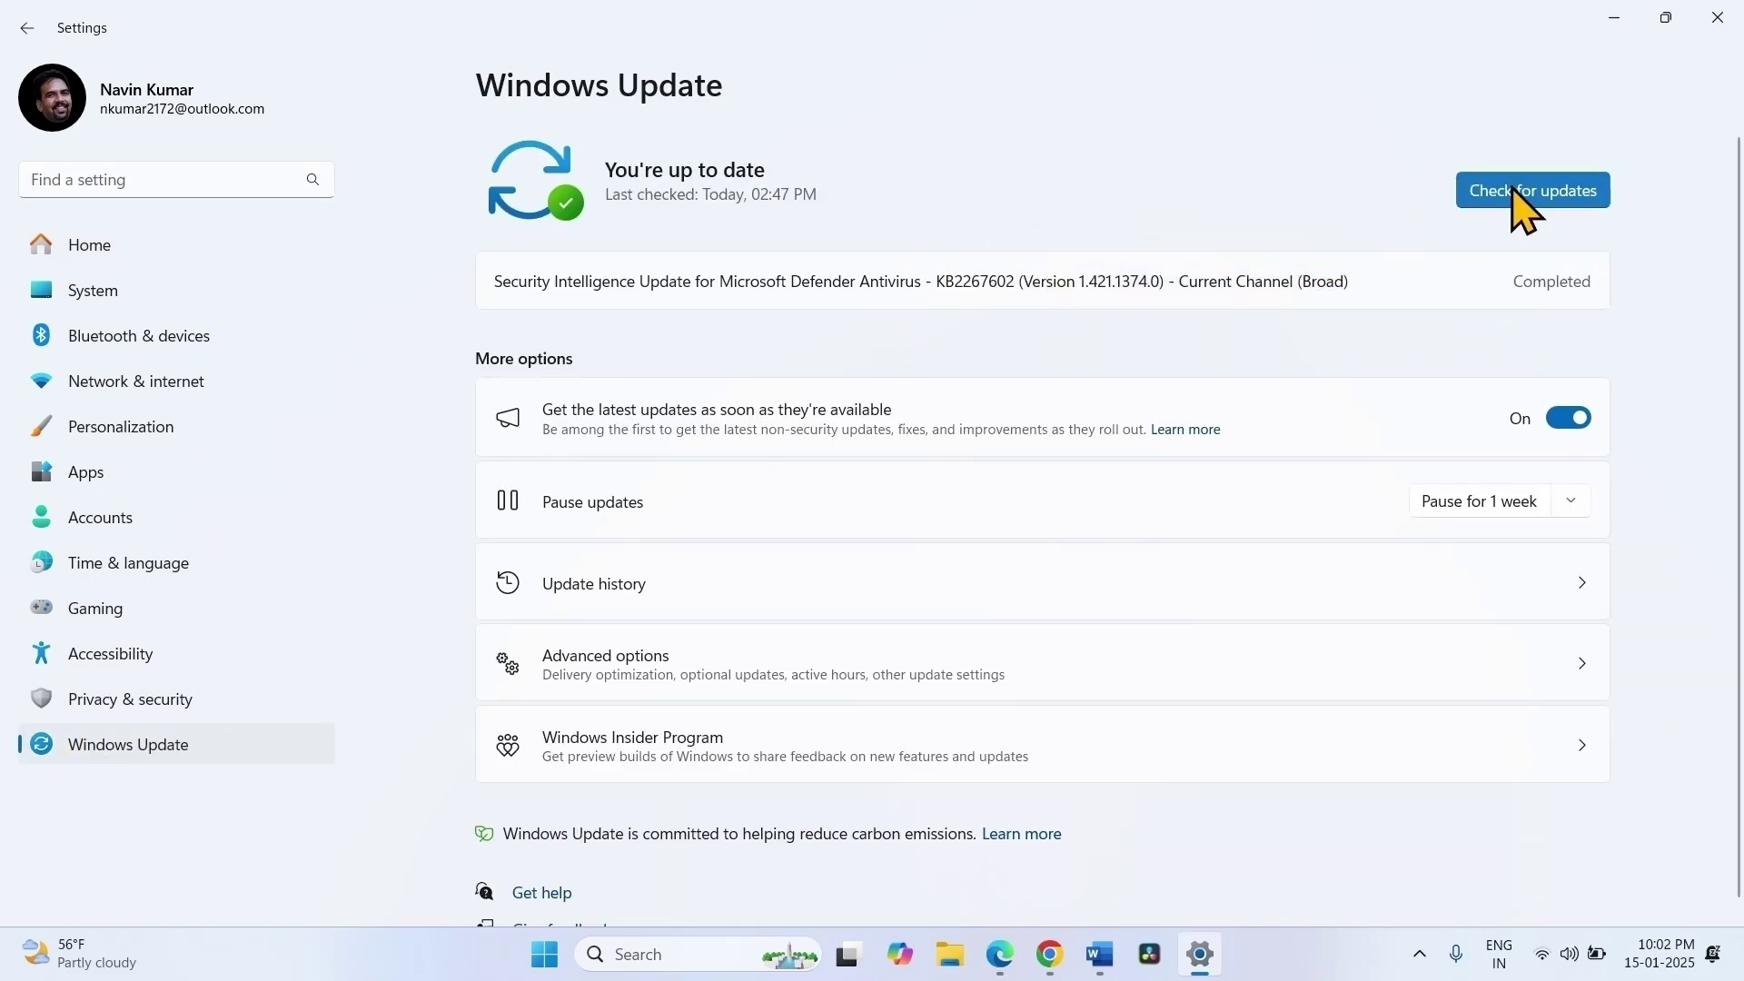
click(1517, 206)
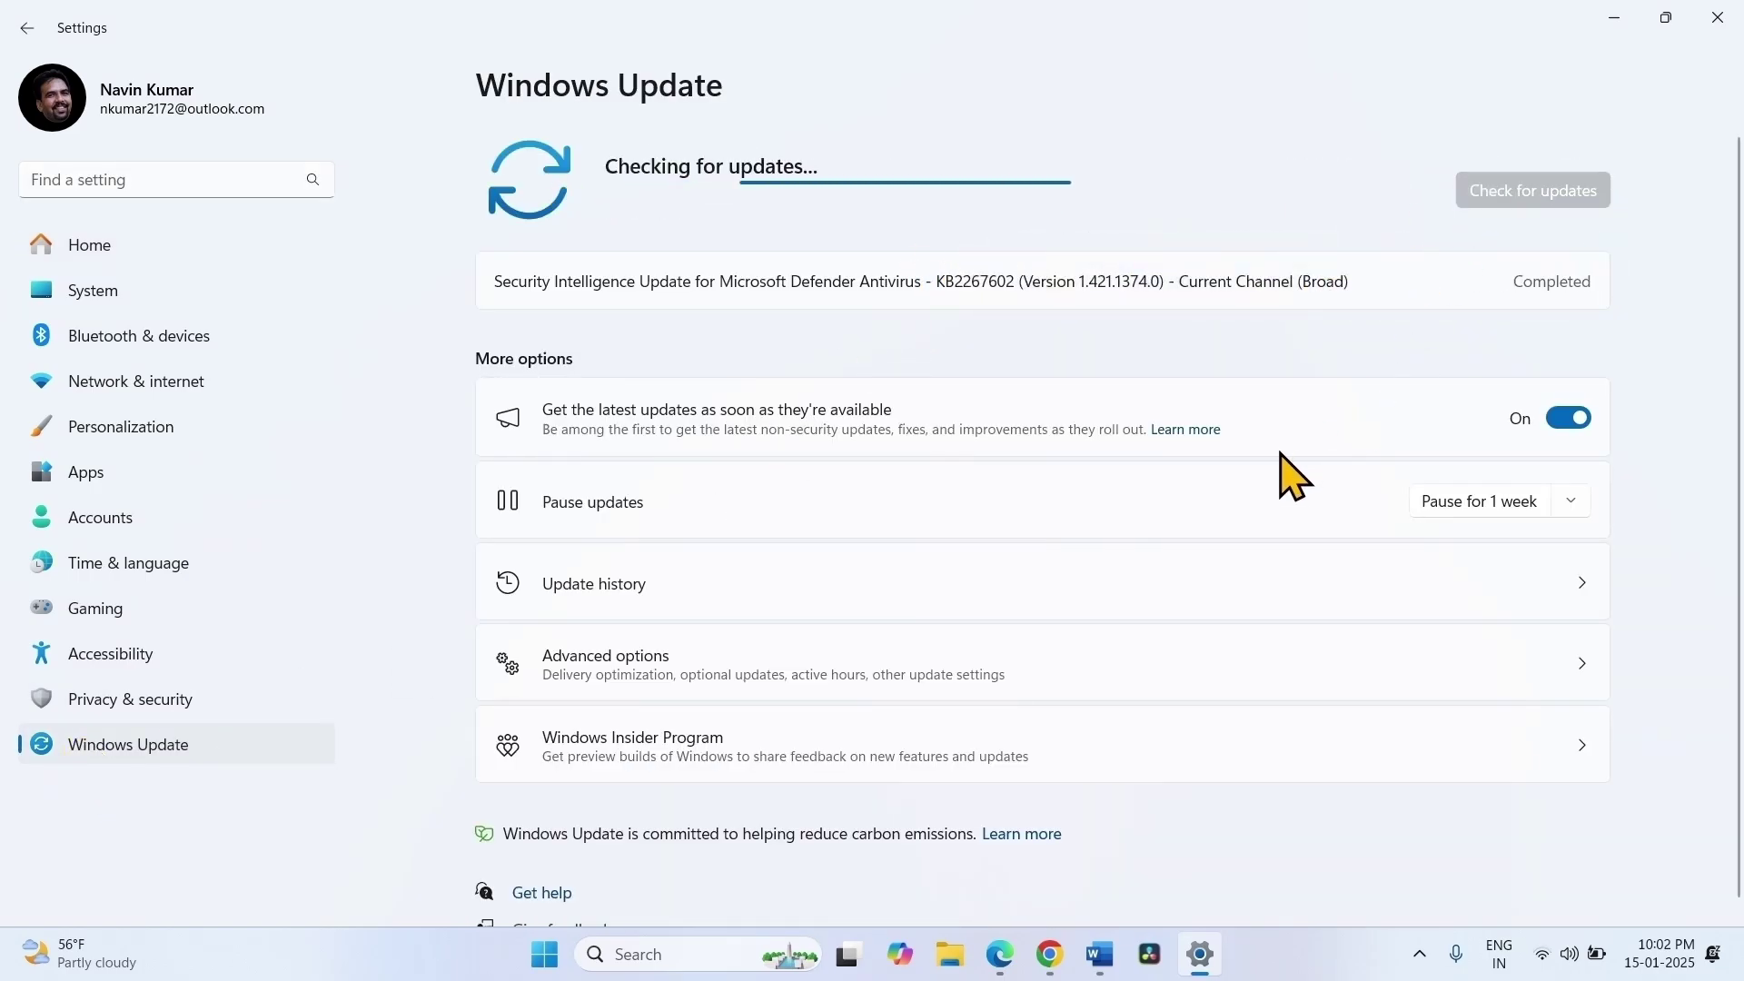
key(alt+F4)
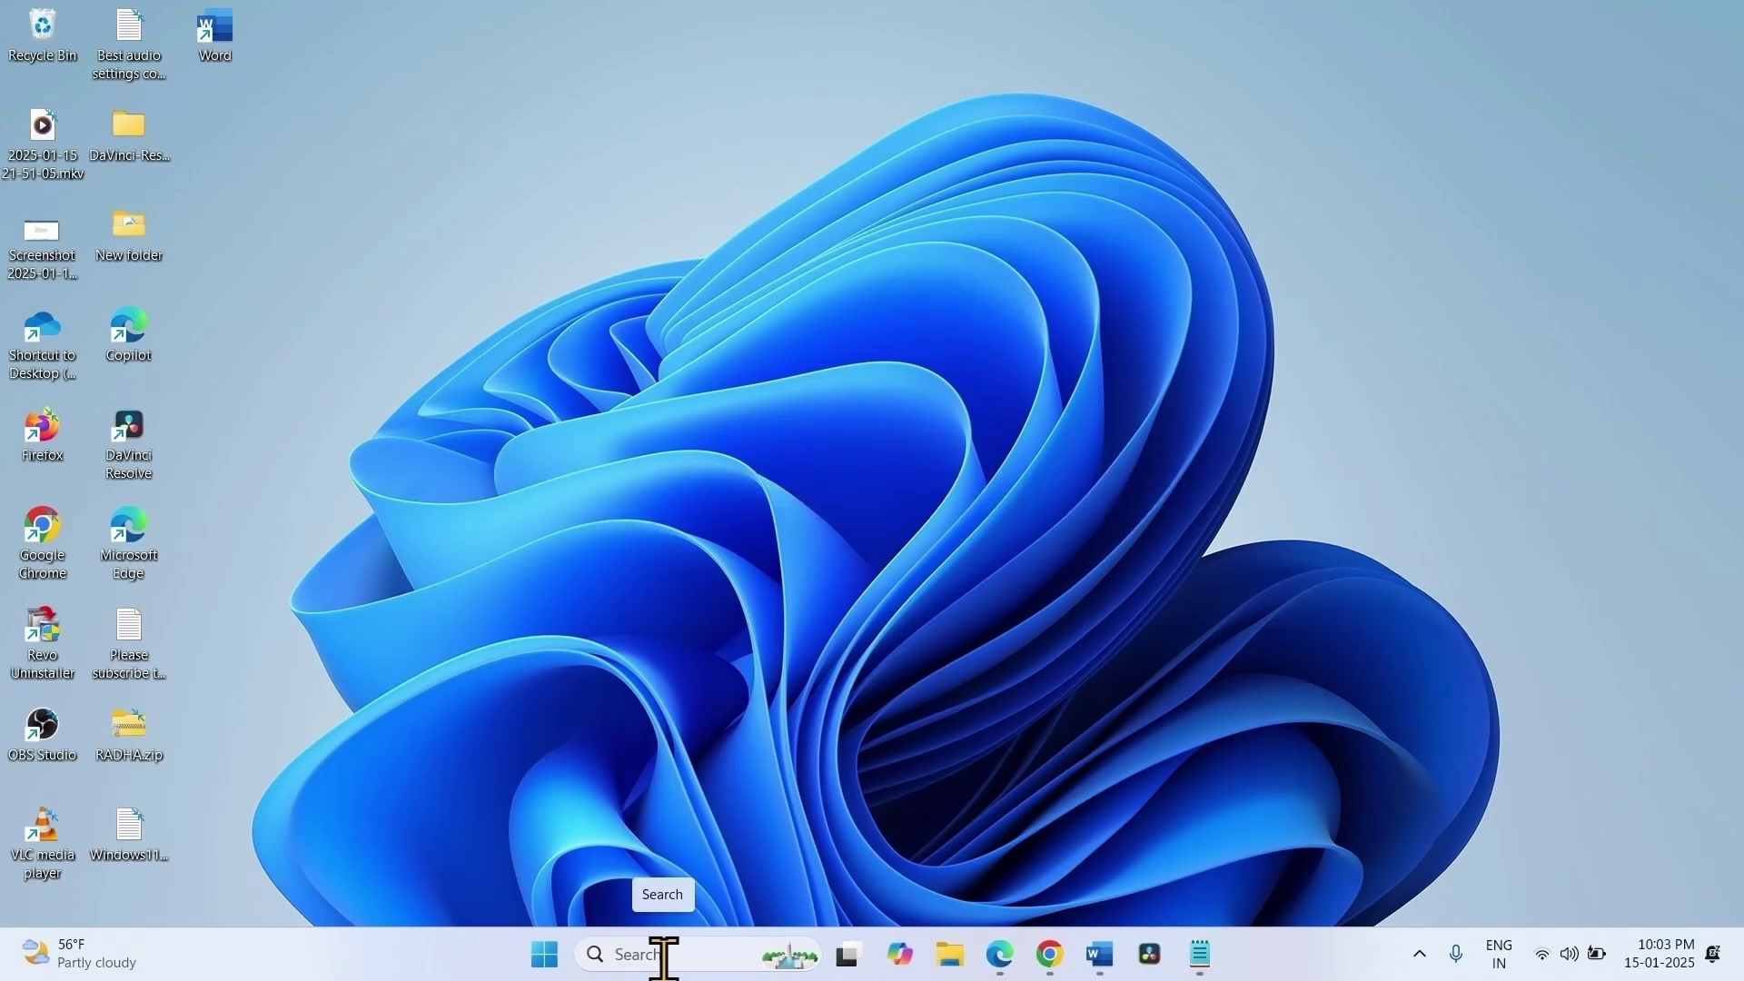
Search Windows for "cmd" and run Command Prompt as administrator, allowing it to make changes to the device.
click(664, 955)
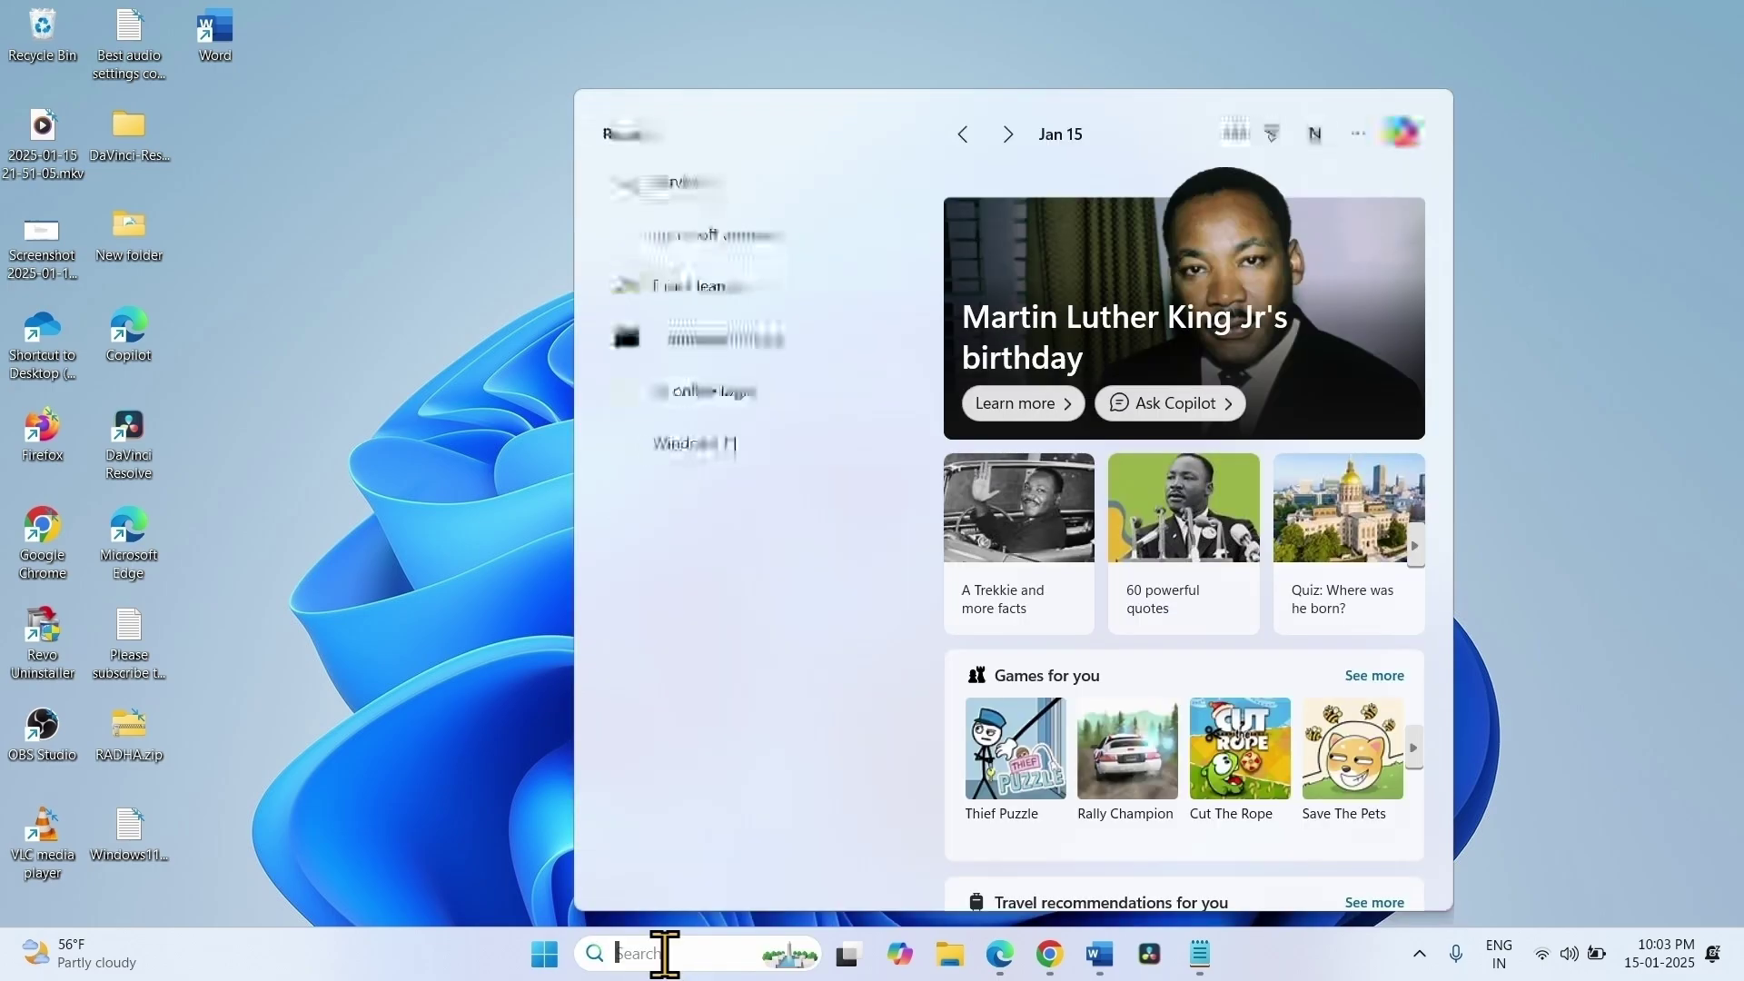
text(cmd)
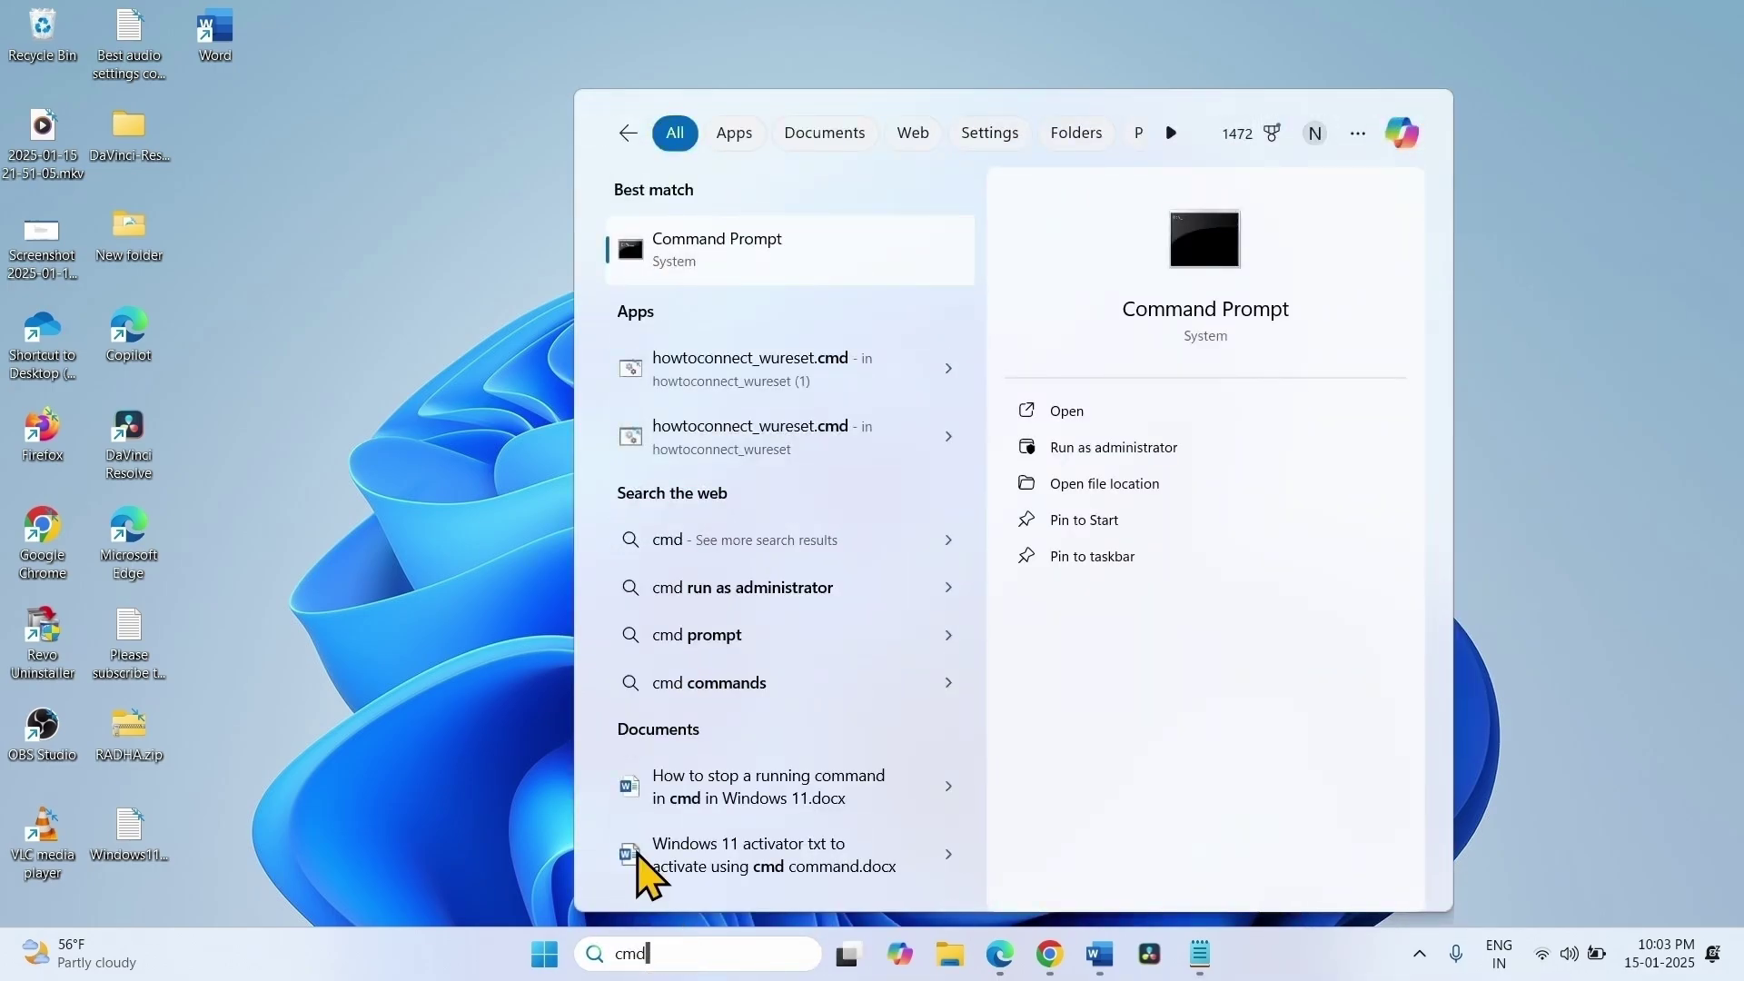
right_click(807, 238)
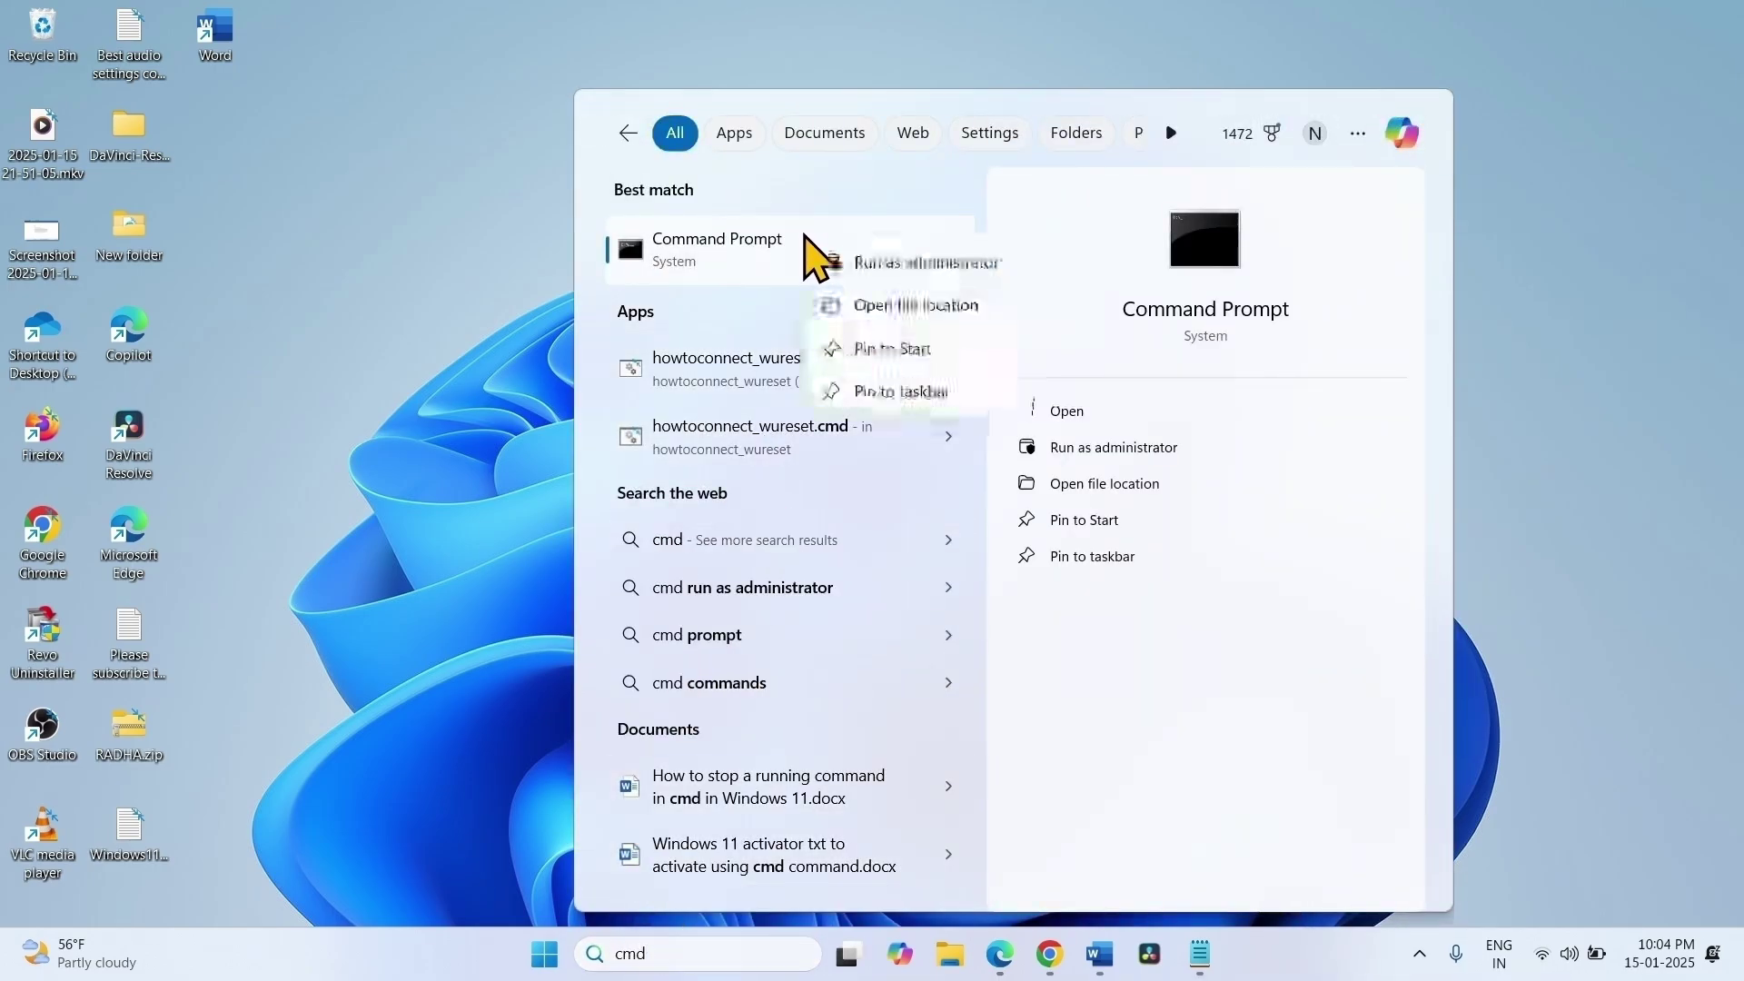
click(844, 265)
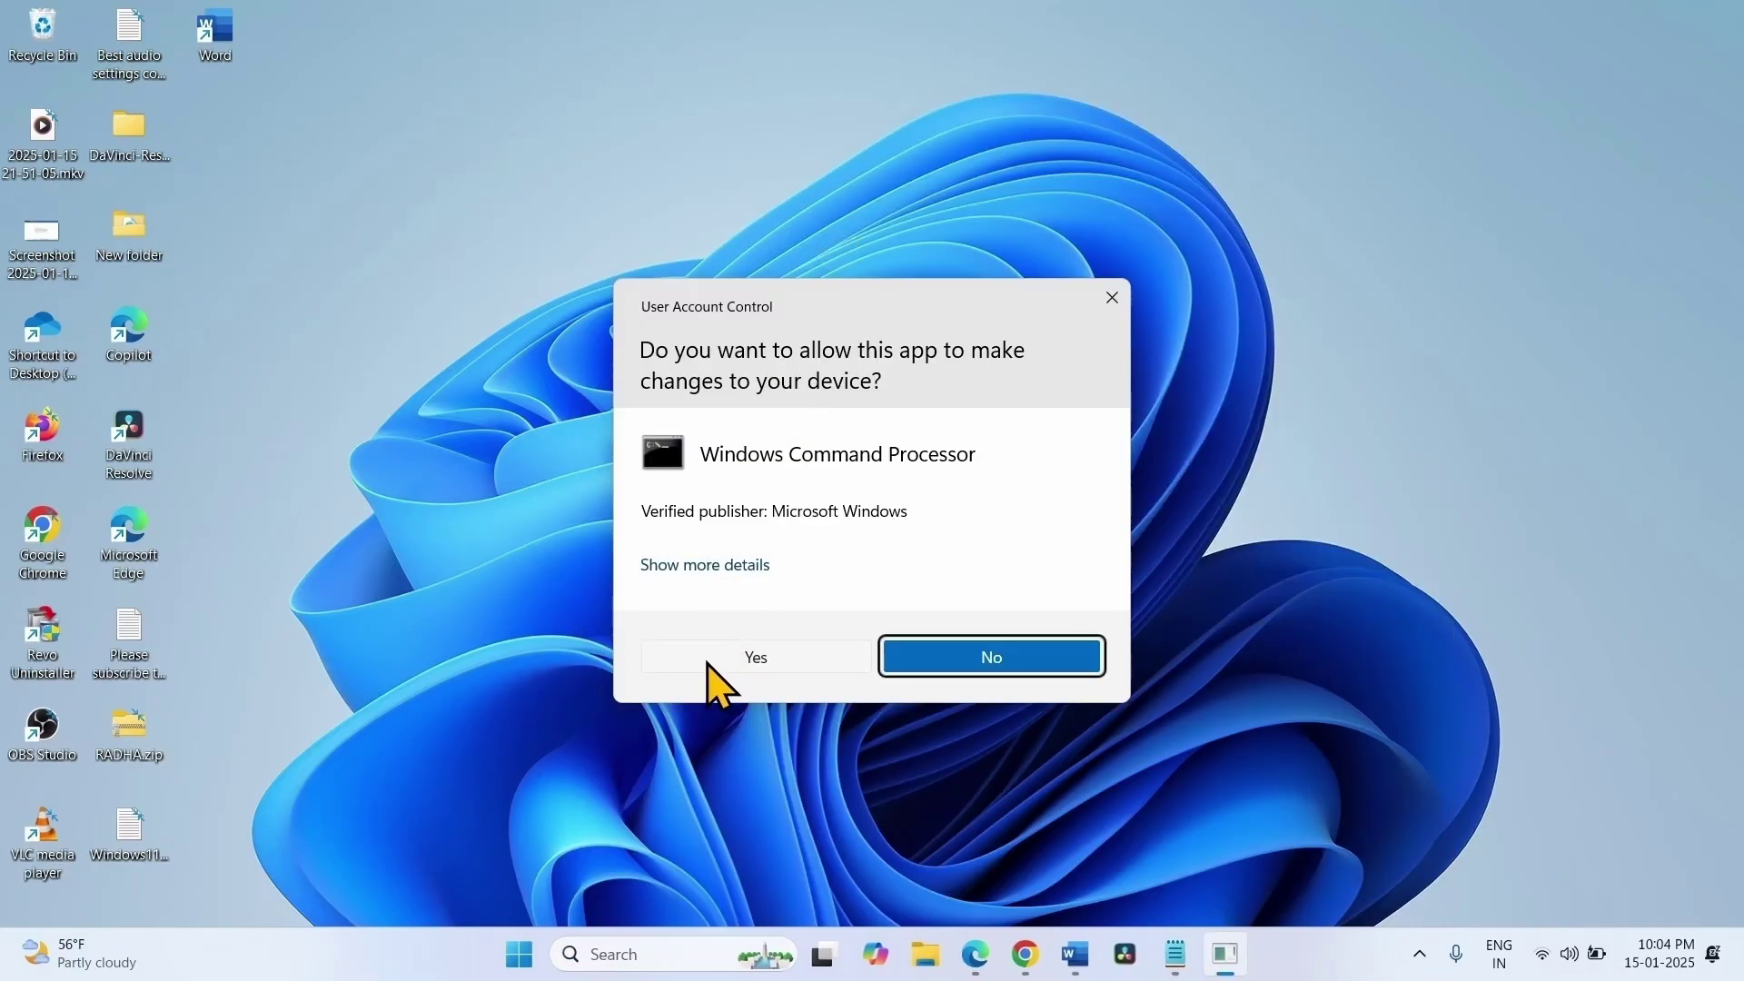
click(708, 661)
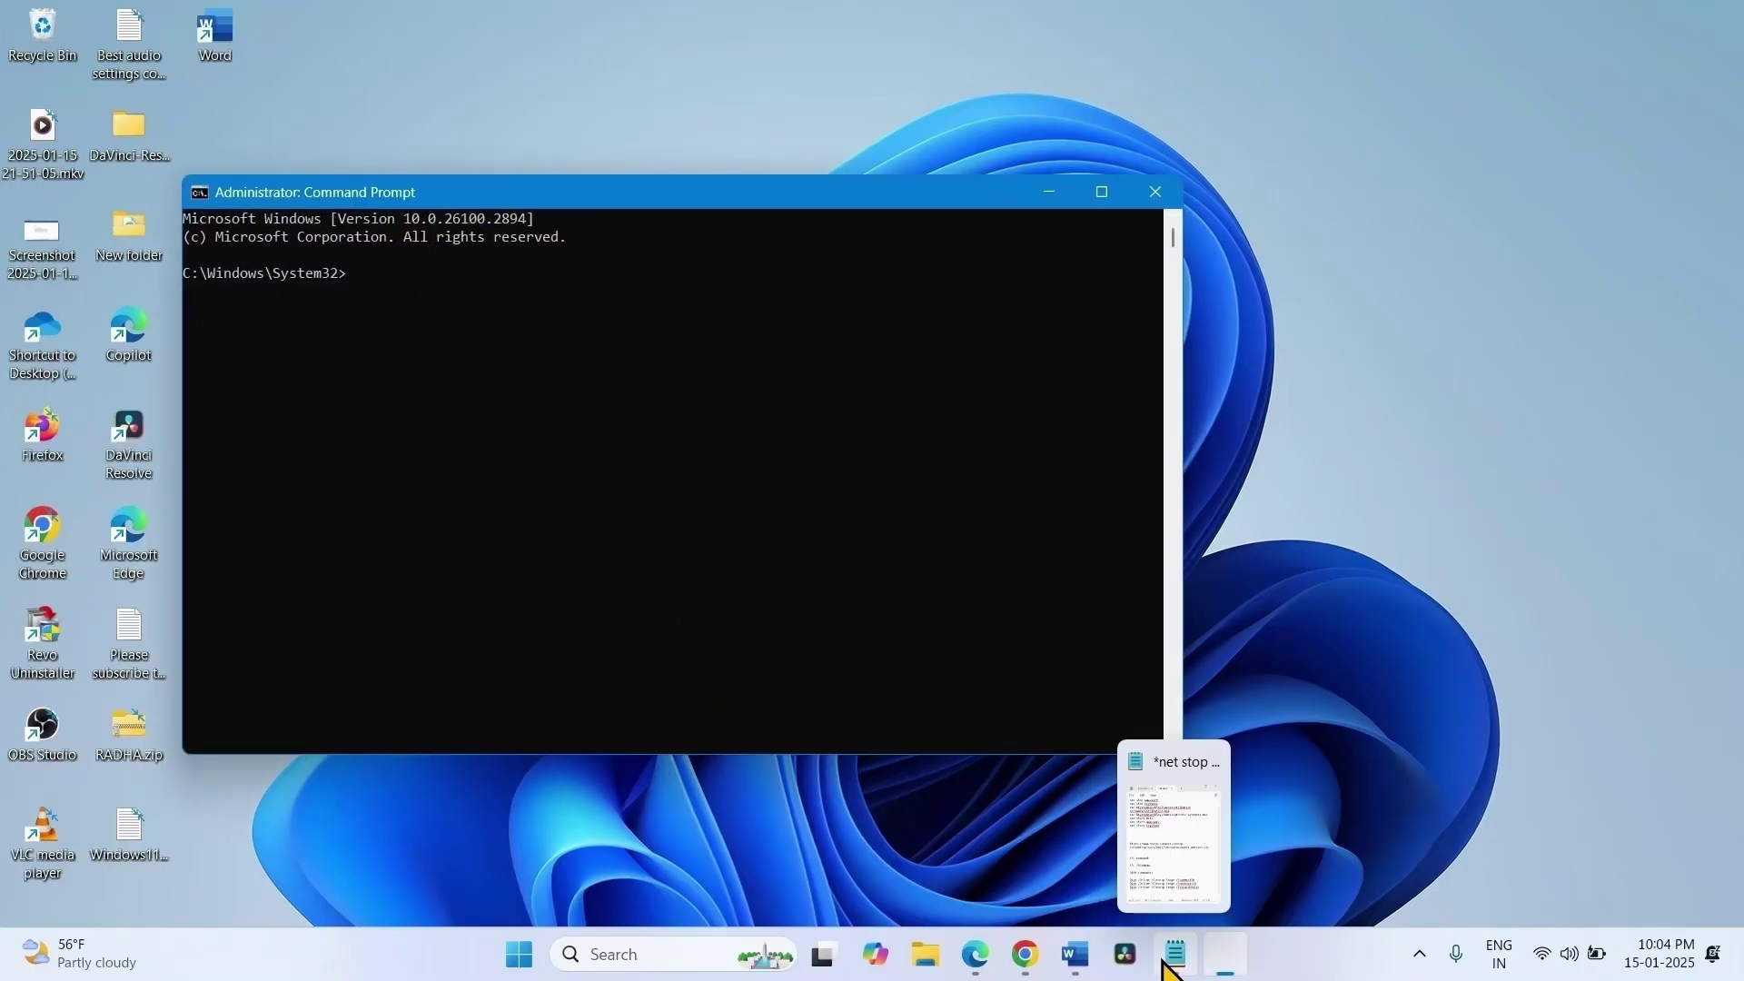
Switch to the Notepad notes and select the update-reset command block from "net stop bits" through "net start CryptSvc".
click(1167, 964)
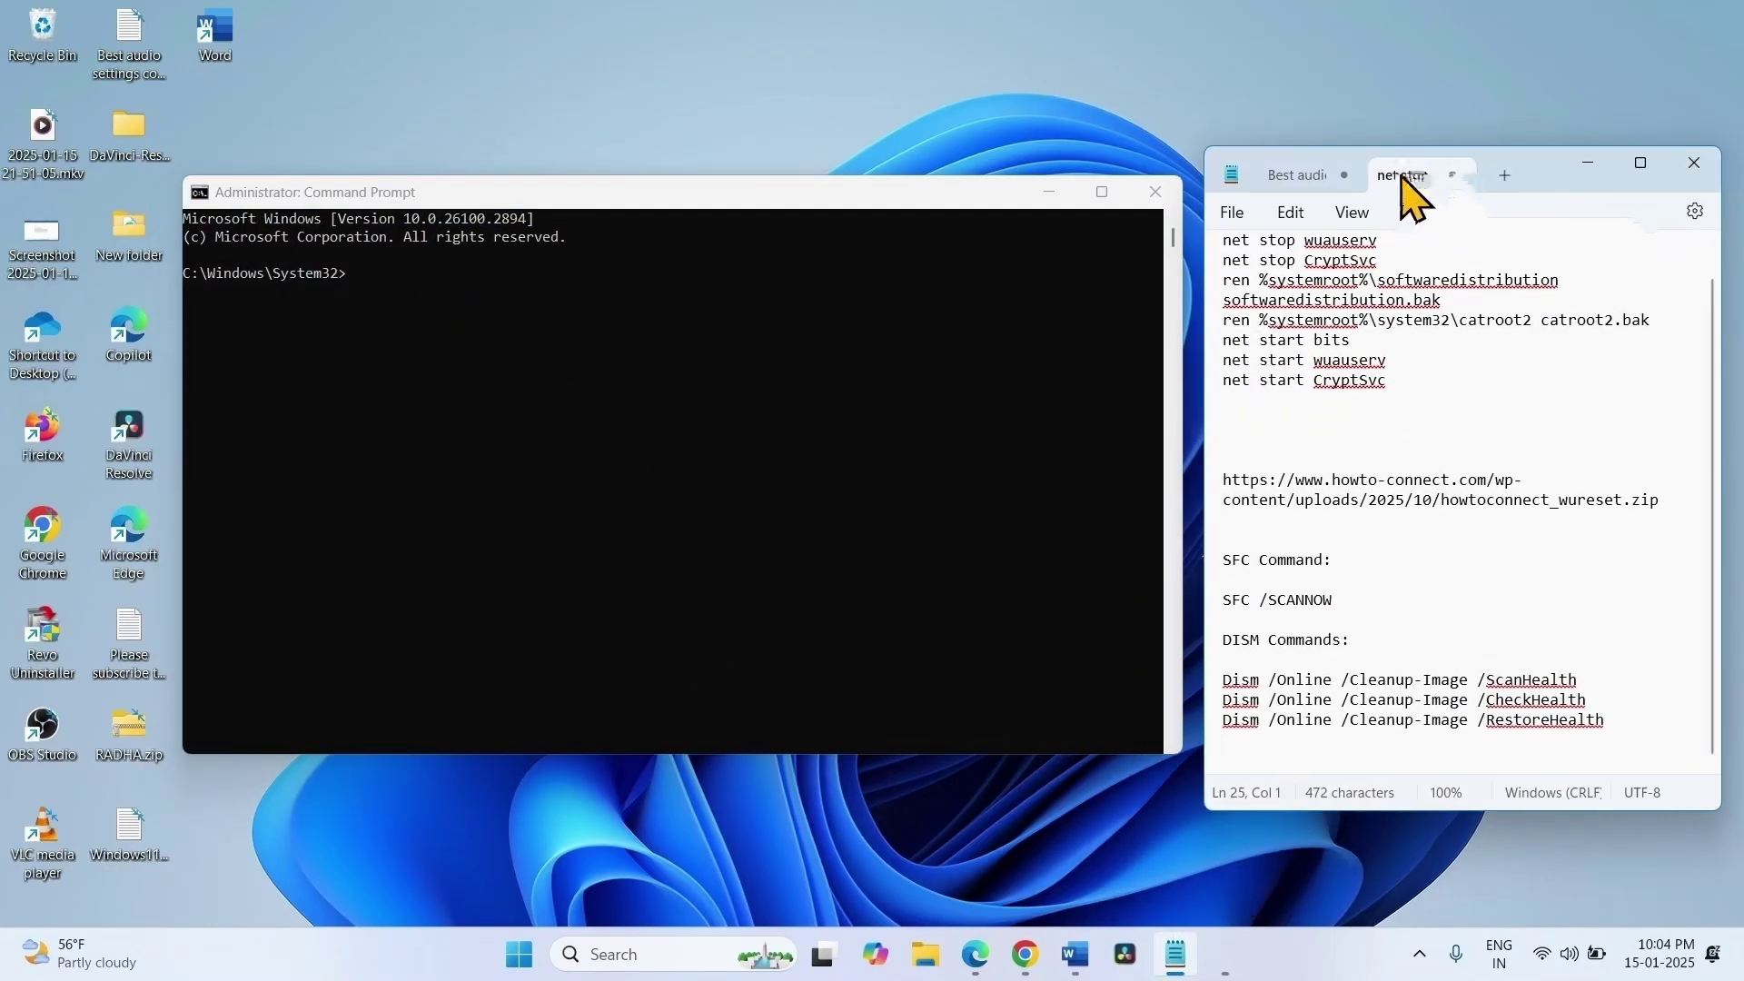
drag(1396, 383, 1589, 787)
click(1221, 257)
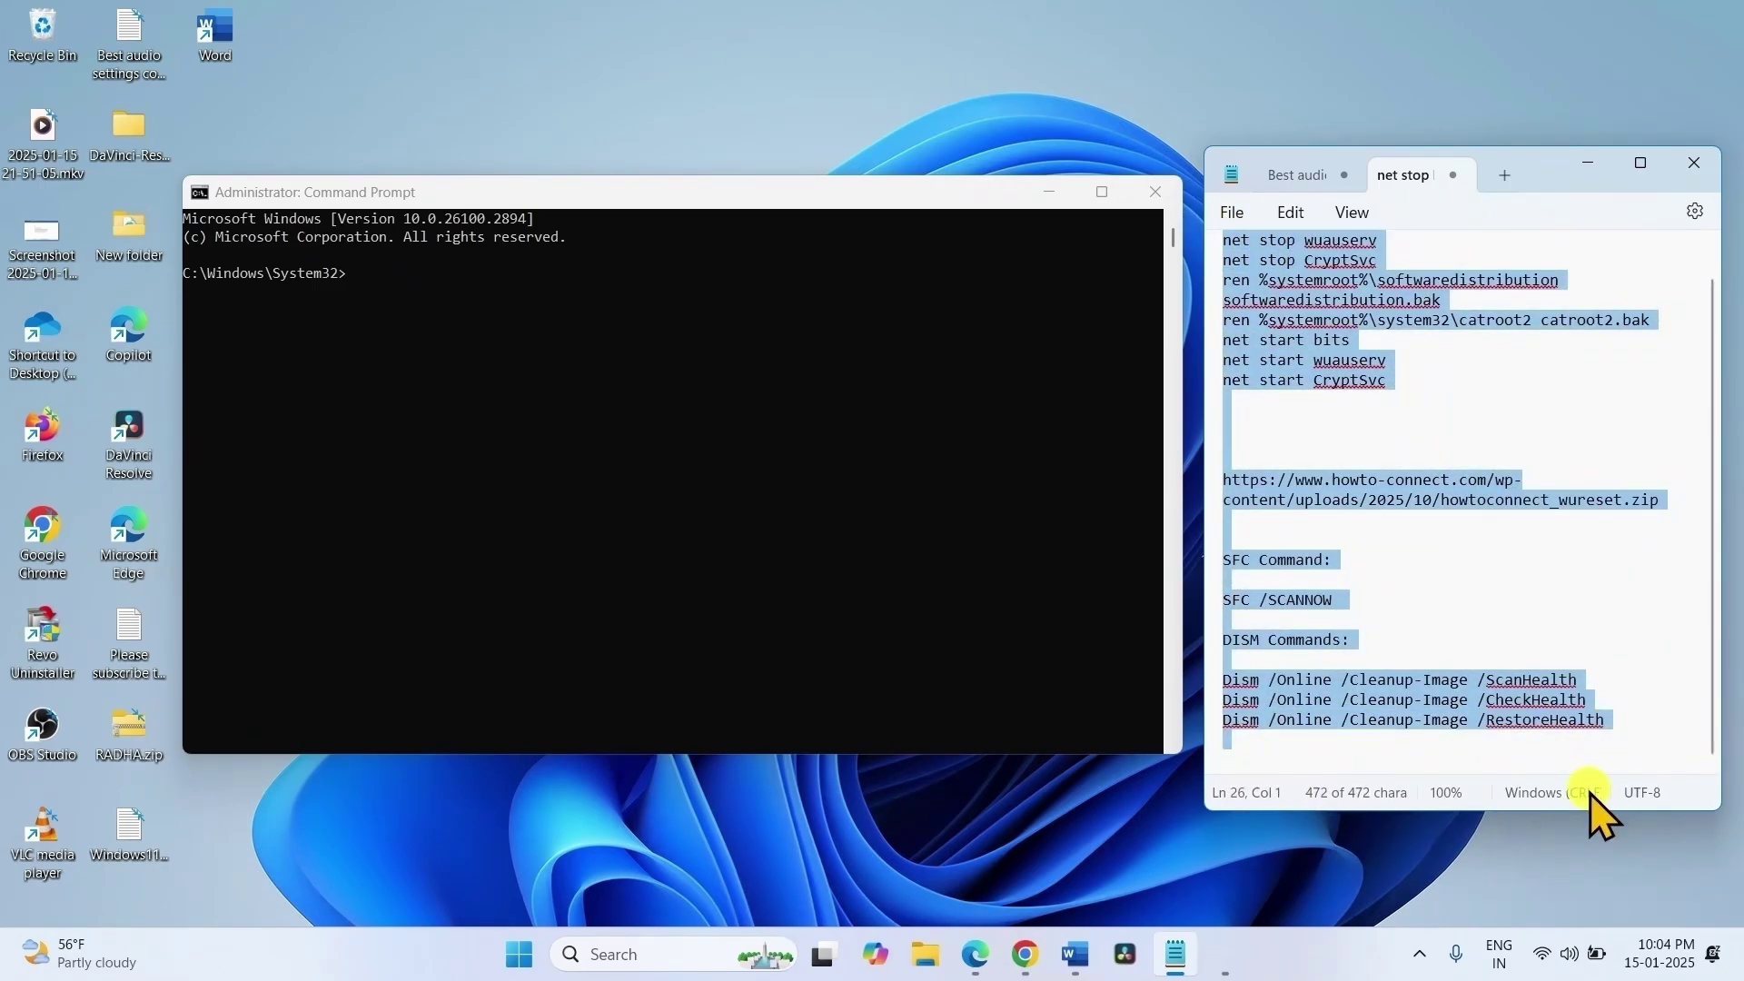
click(1451, 293)
drag(1389, 419, 1401, 241)
click(1399, 441)
drag(1403, 435, 1187, 254)
key(cmd+c)
Copy the "net stop bits" command from the Notepad notes and run it in the administrator Command Prompt.
click(1386, 261)
right_click(1281, 259)
click(1335, 386)
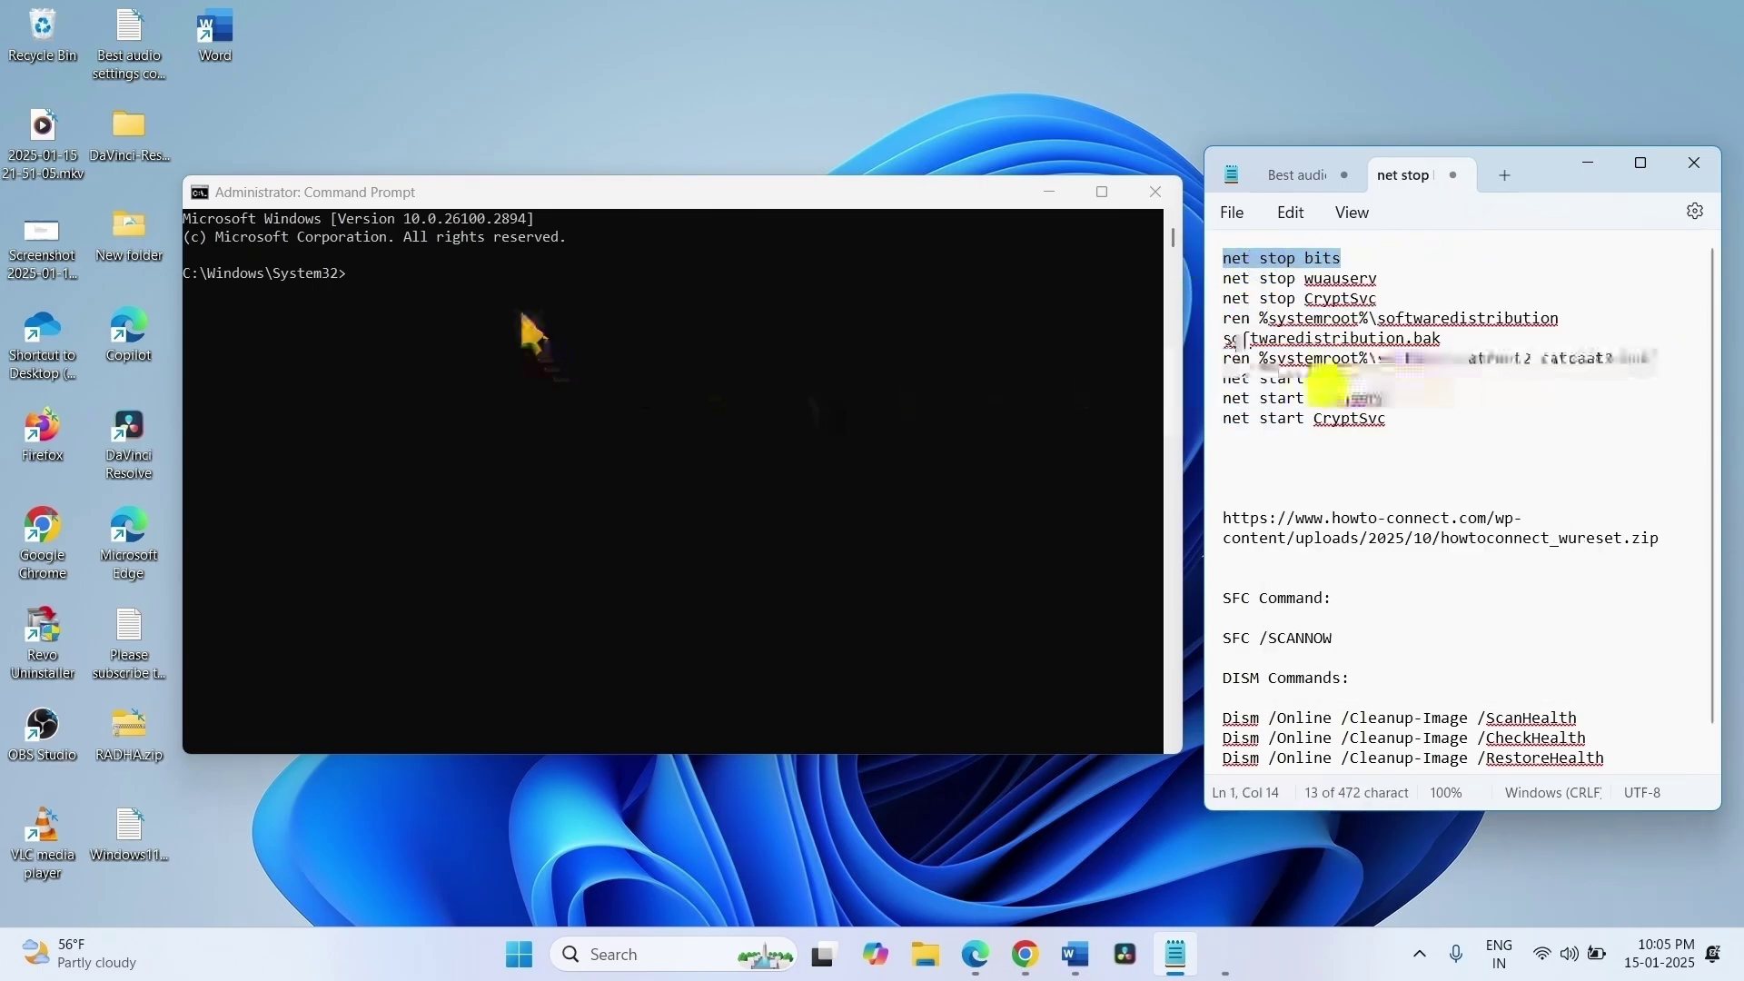
click(438, 276)
right_click(387, 276)
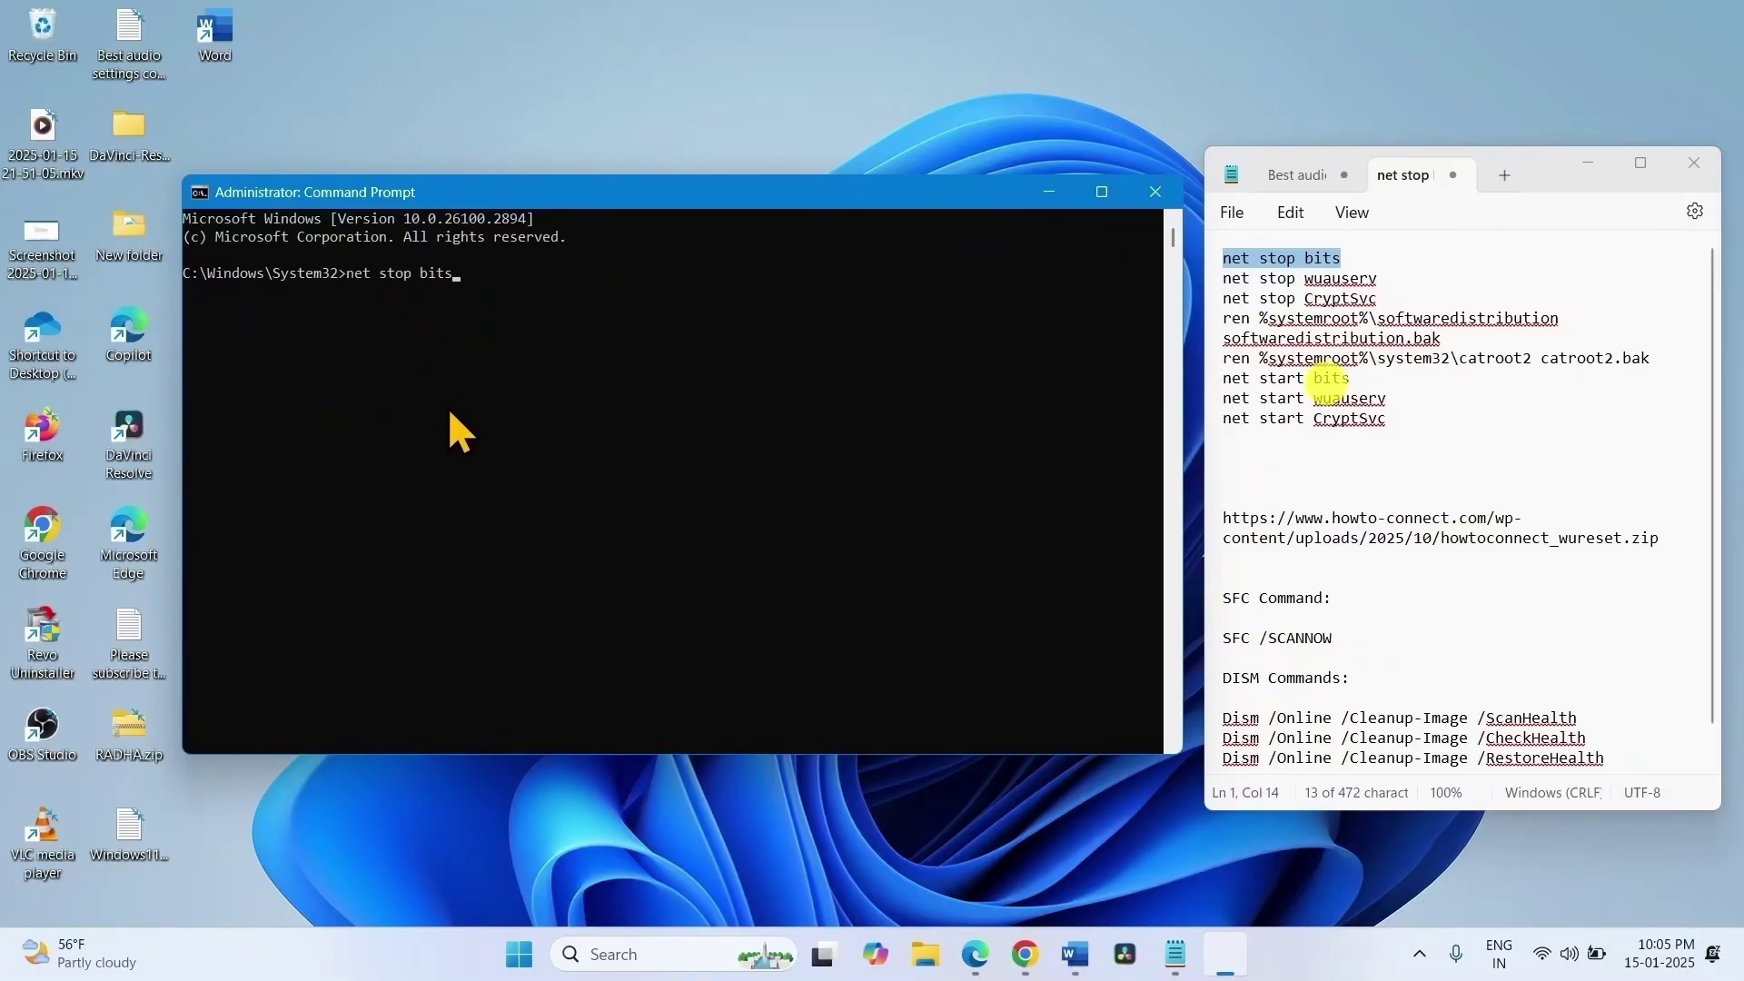
key(Return)
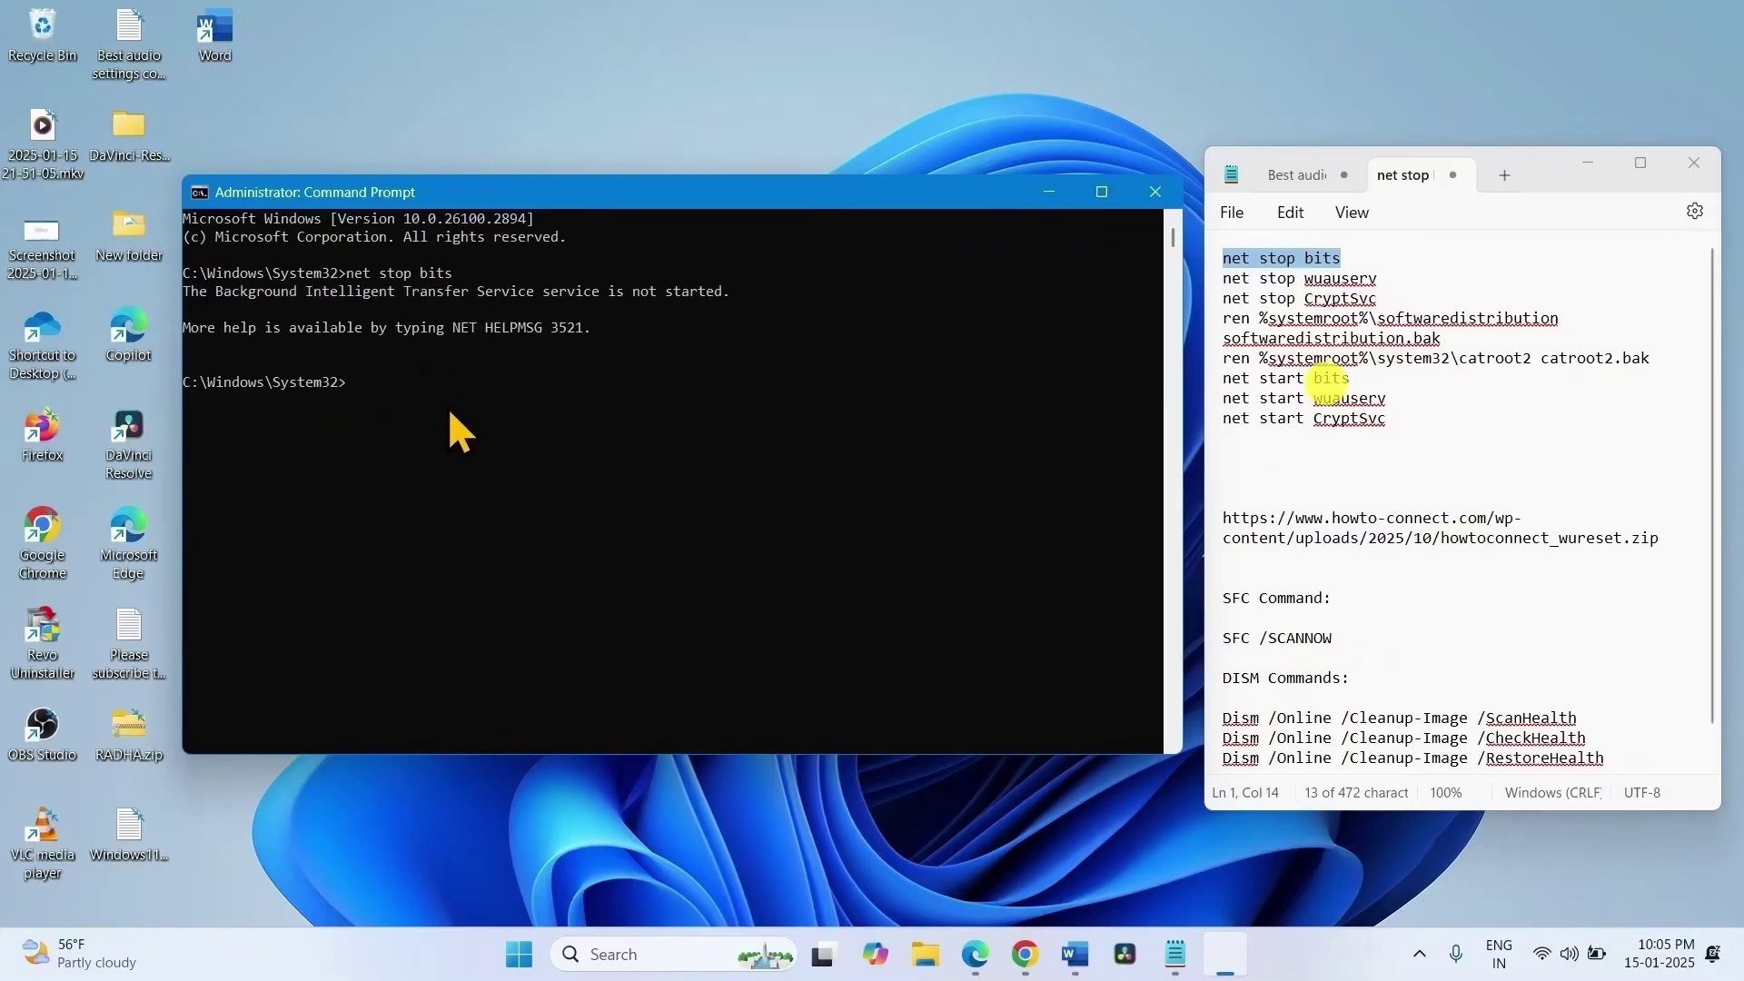
Copy "net stop wuauserv" from the notes and run it in Command Prompt.
drag(1379, 278, 1187, 269)
right_click(1265, 283)
click(1325, 389)
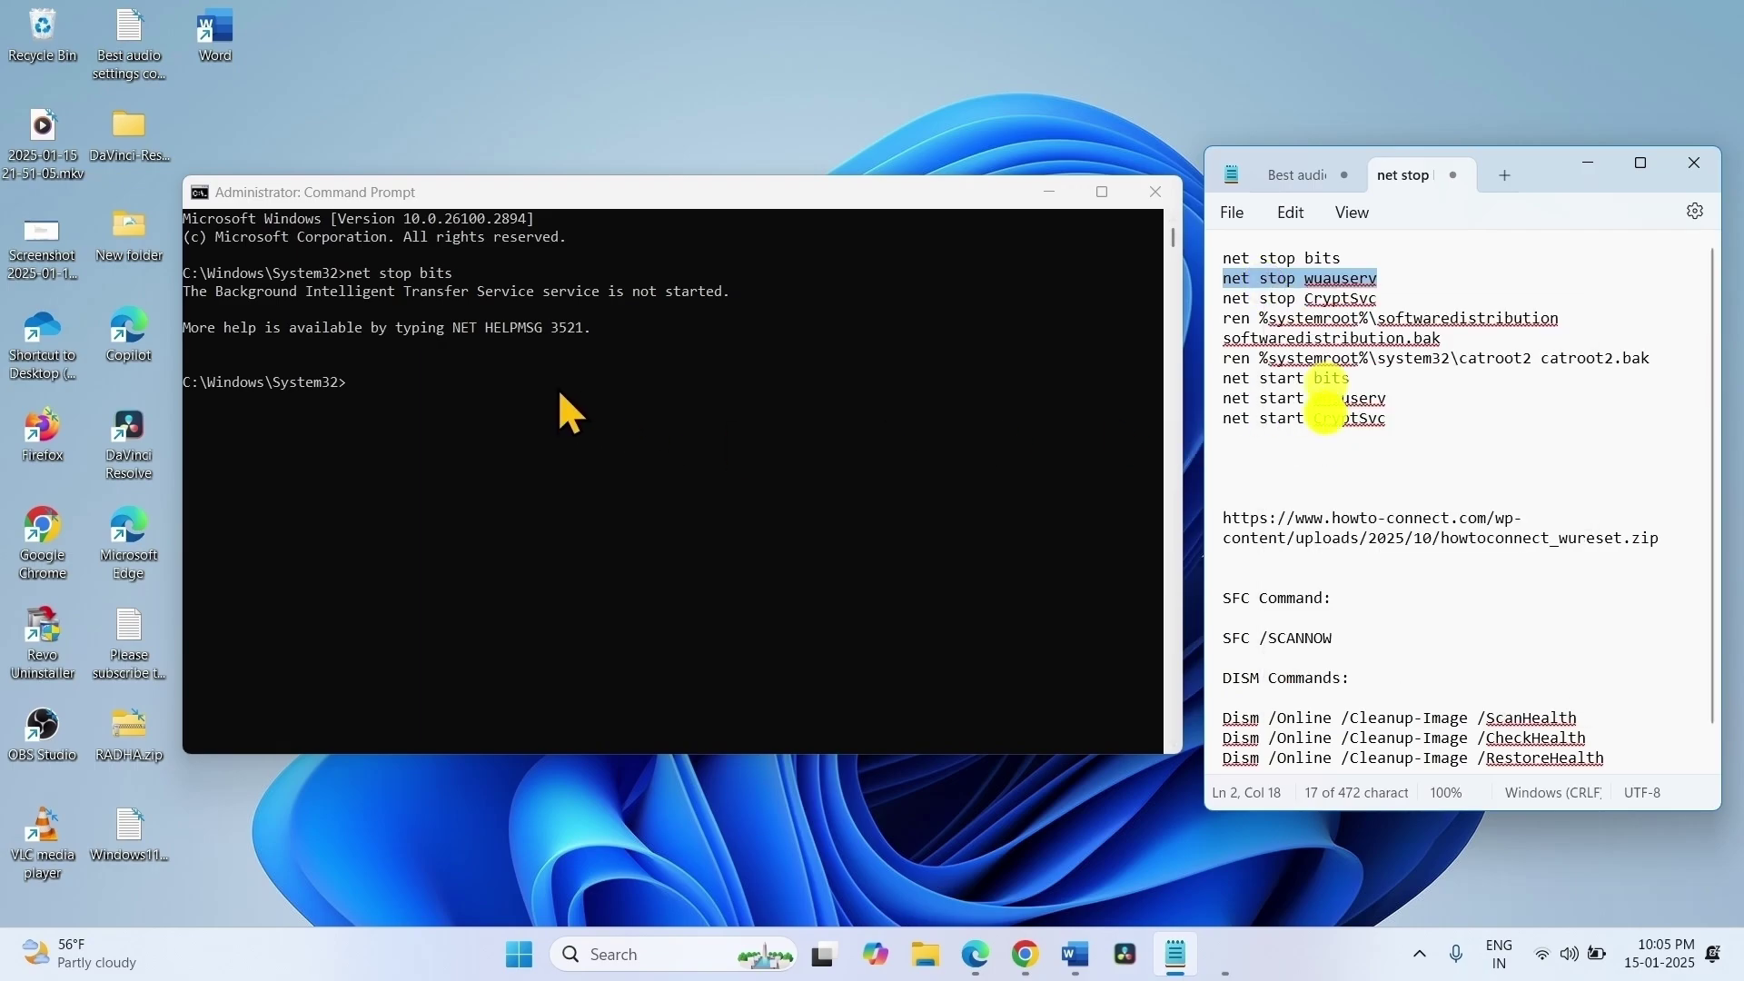
click(353, 384)
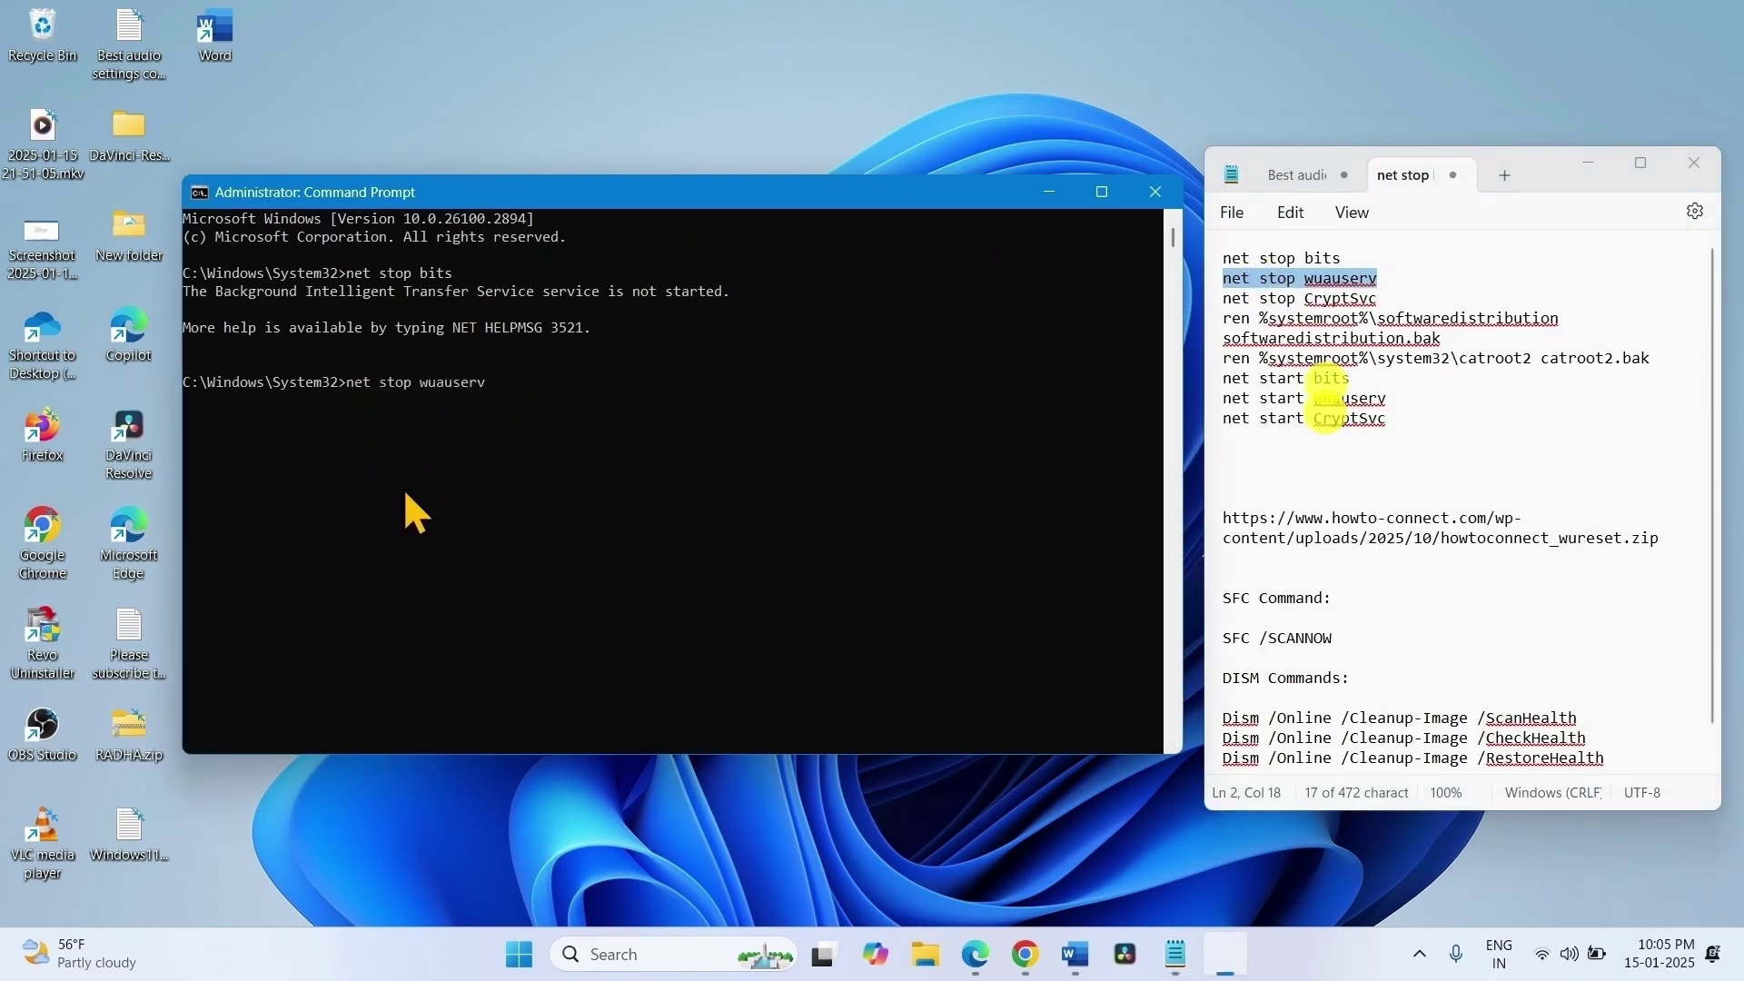
key(Return)
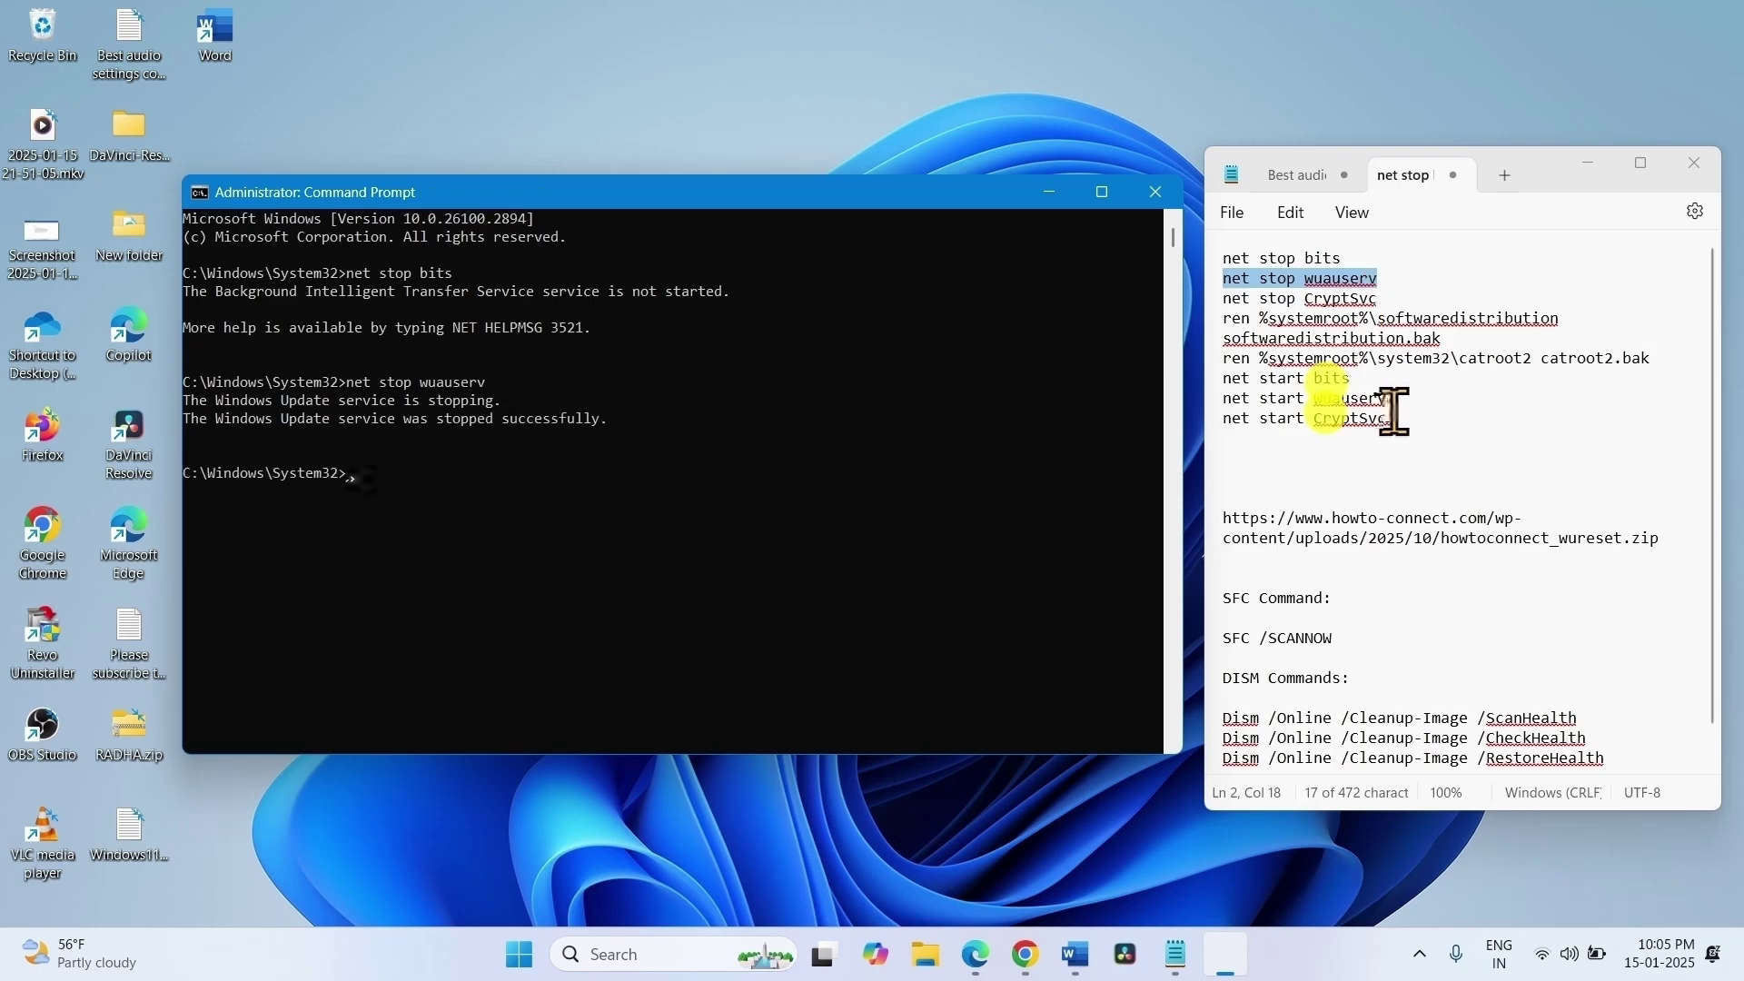
Highlight the full reset command block in the notes, through "net start CryptSvc", and dismiss the Start menu.
drag(1389, 418, 1223, 258)
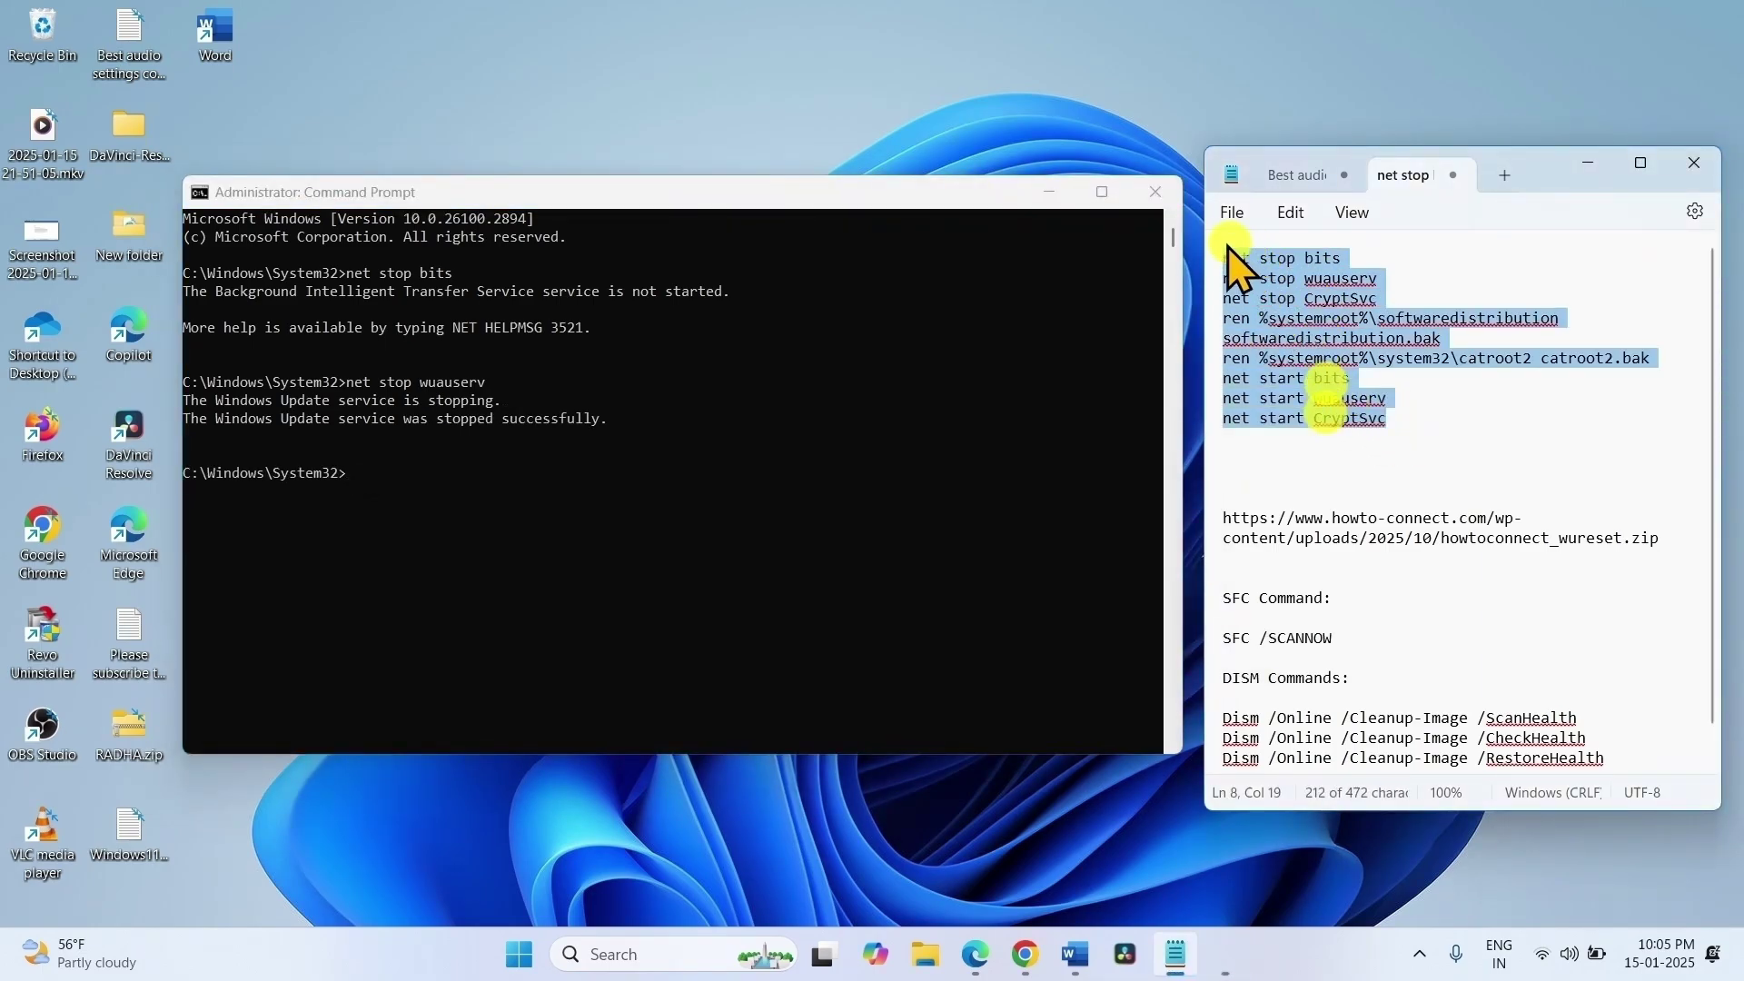
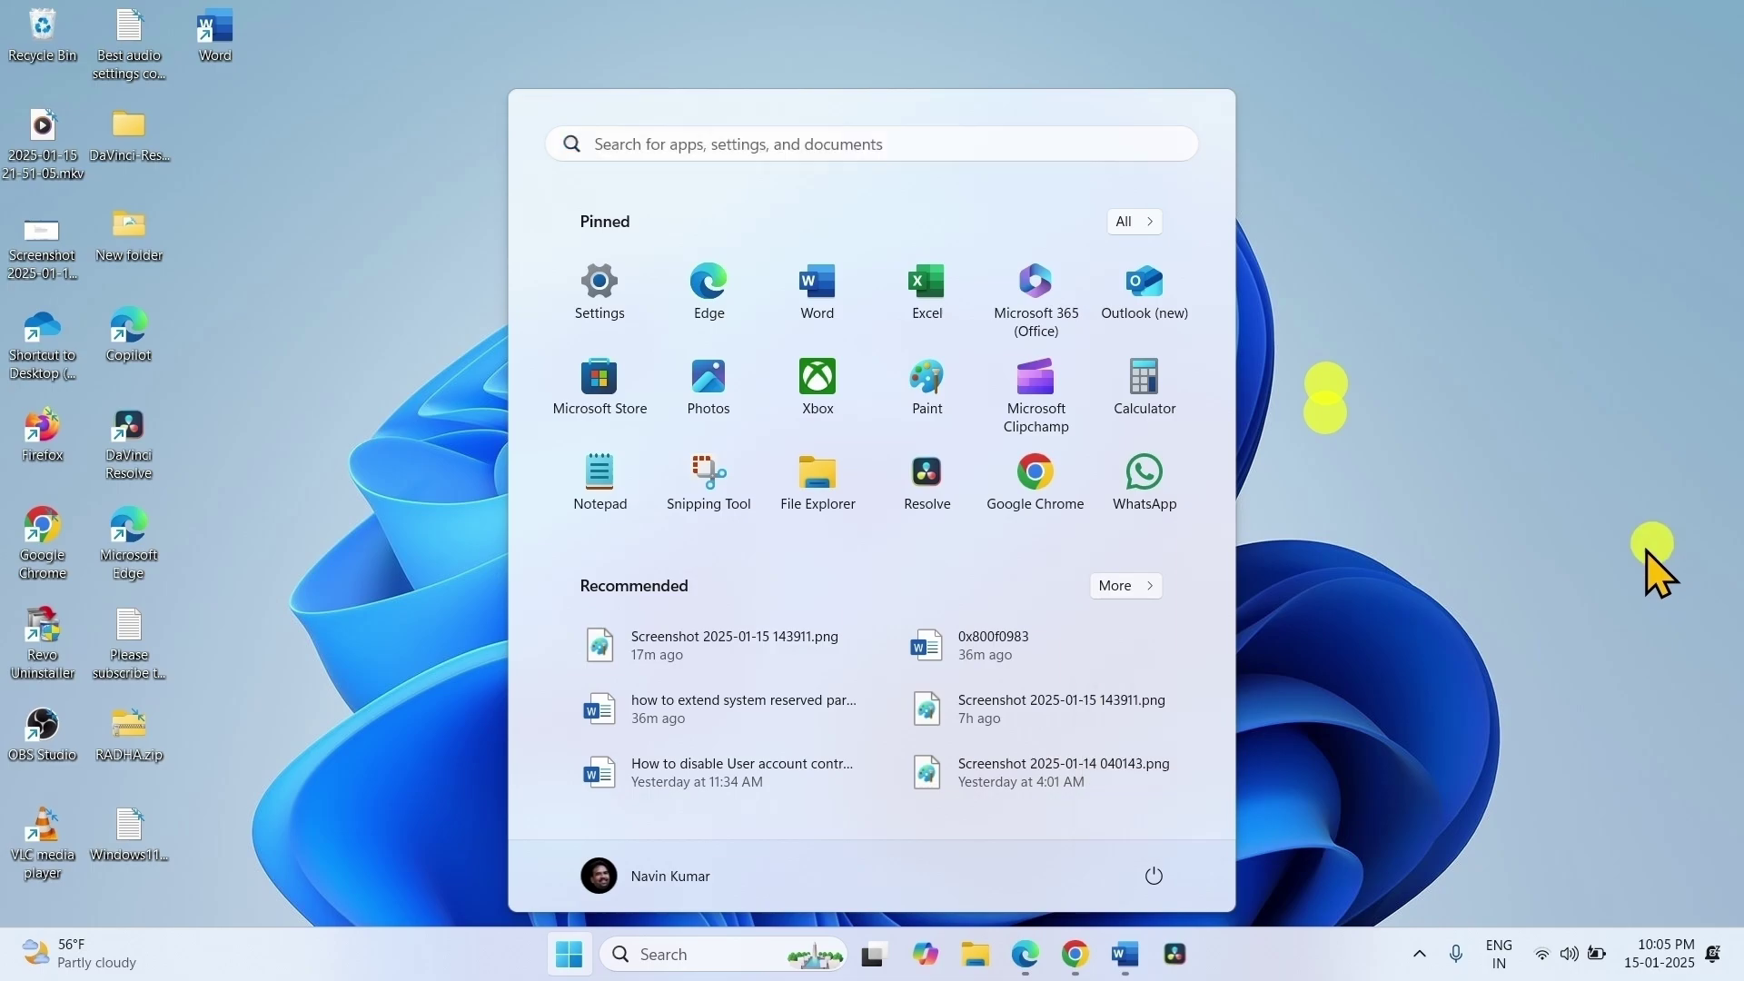
click(1557, 642)
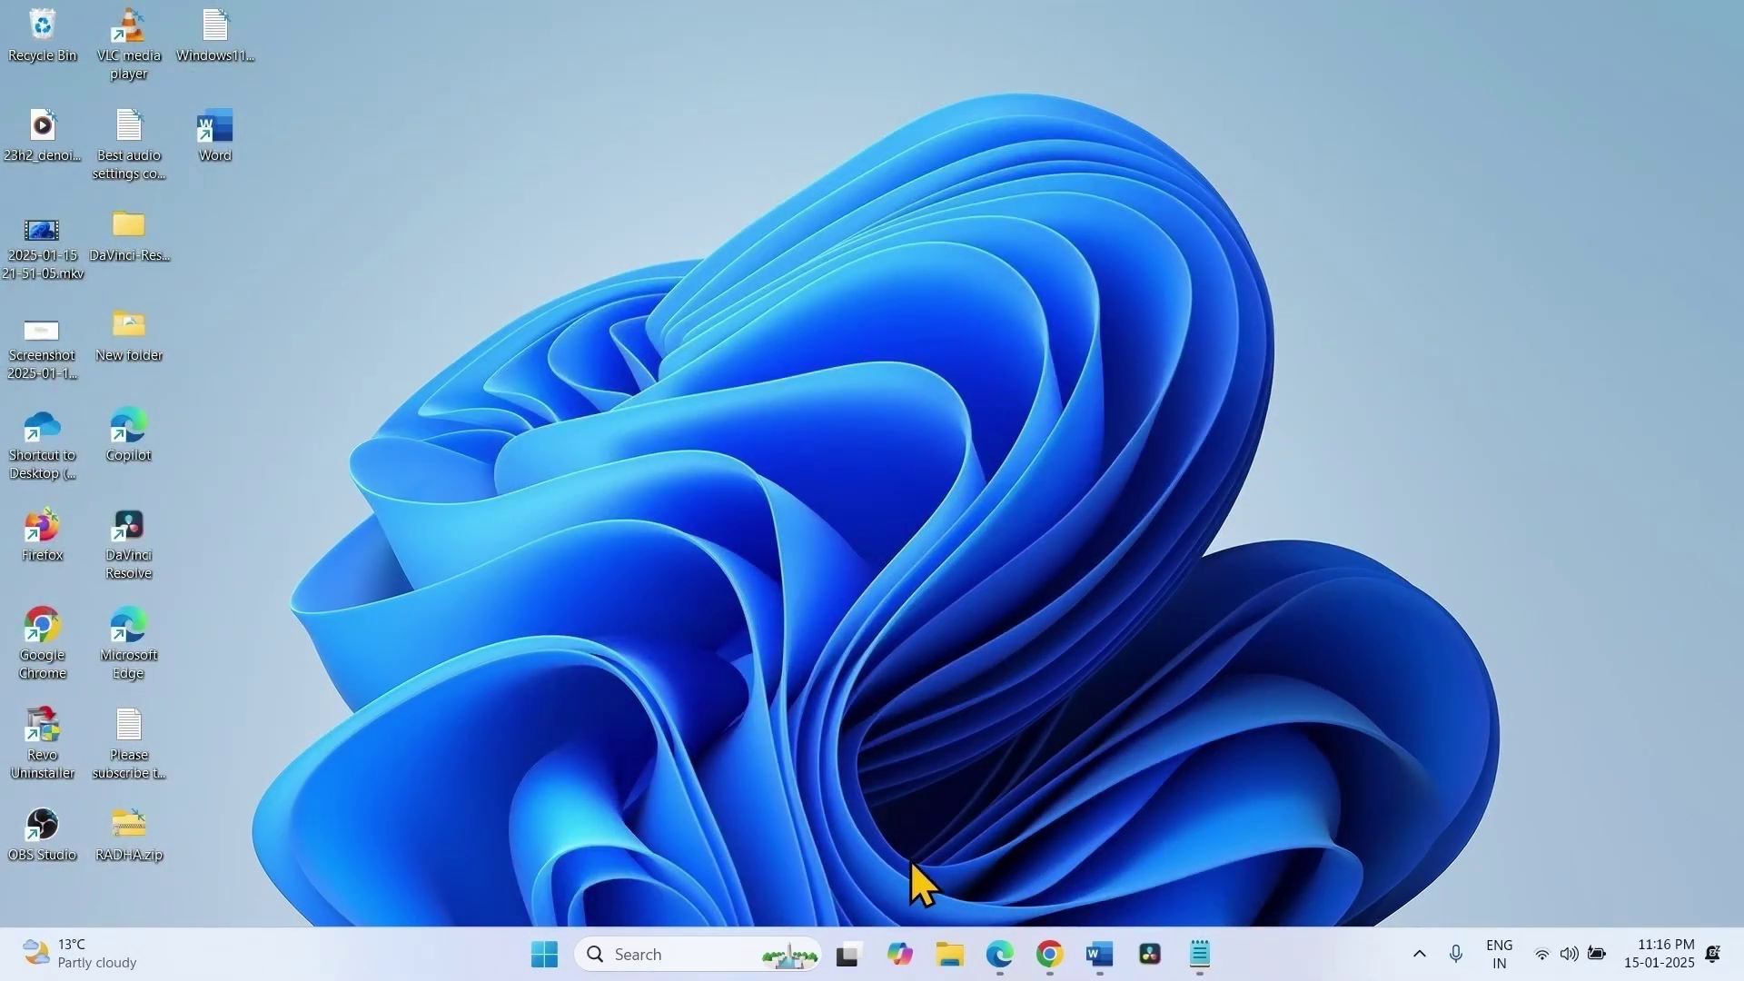
Copy the howtoconnect_wureset.zip link from the Notepad notes and download the file in Chrome.
click(1197, 953)
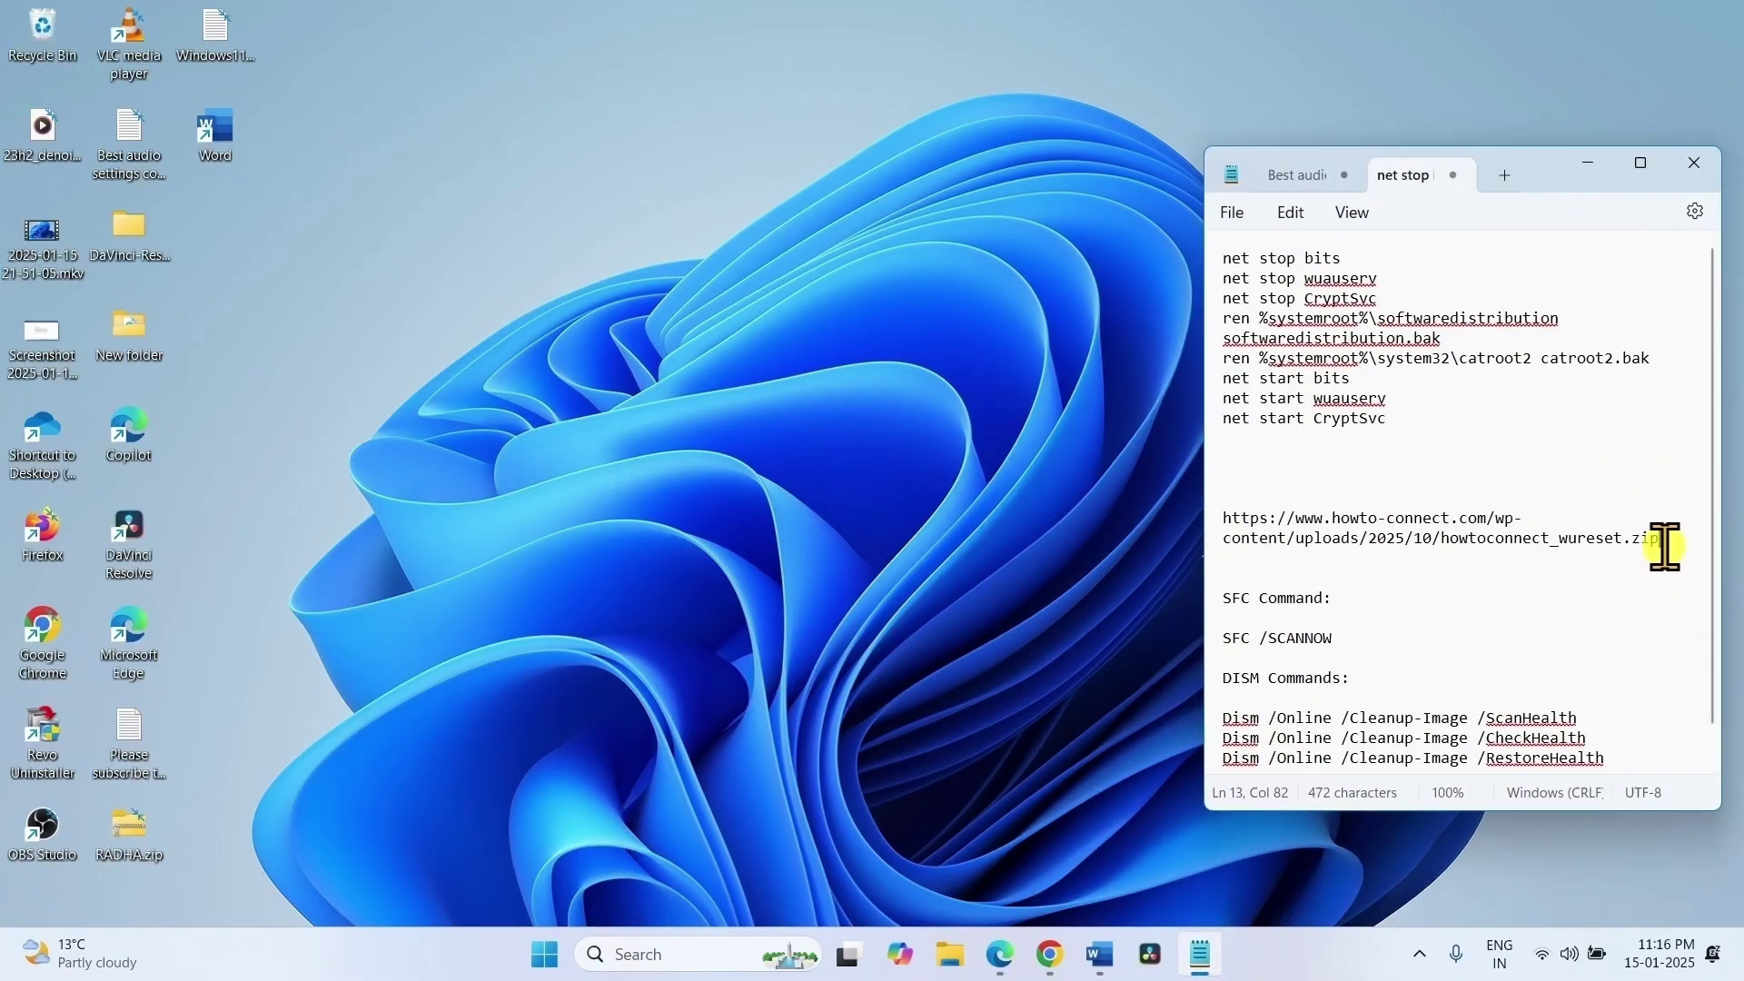
drag(1665, 545, 1168, 517)
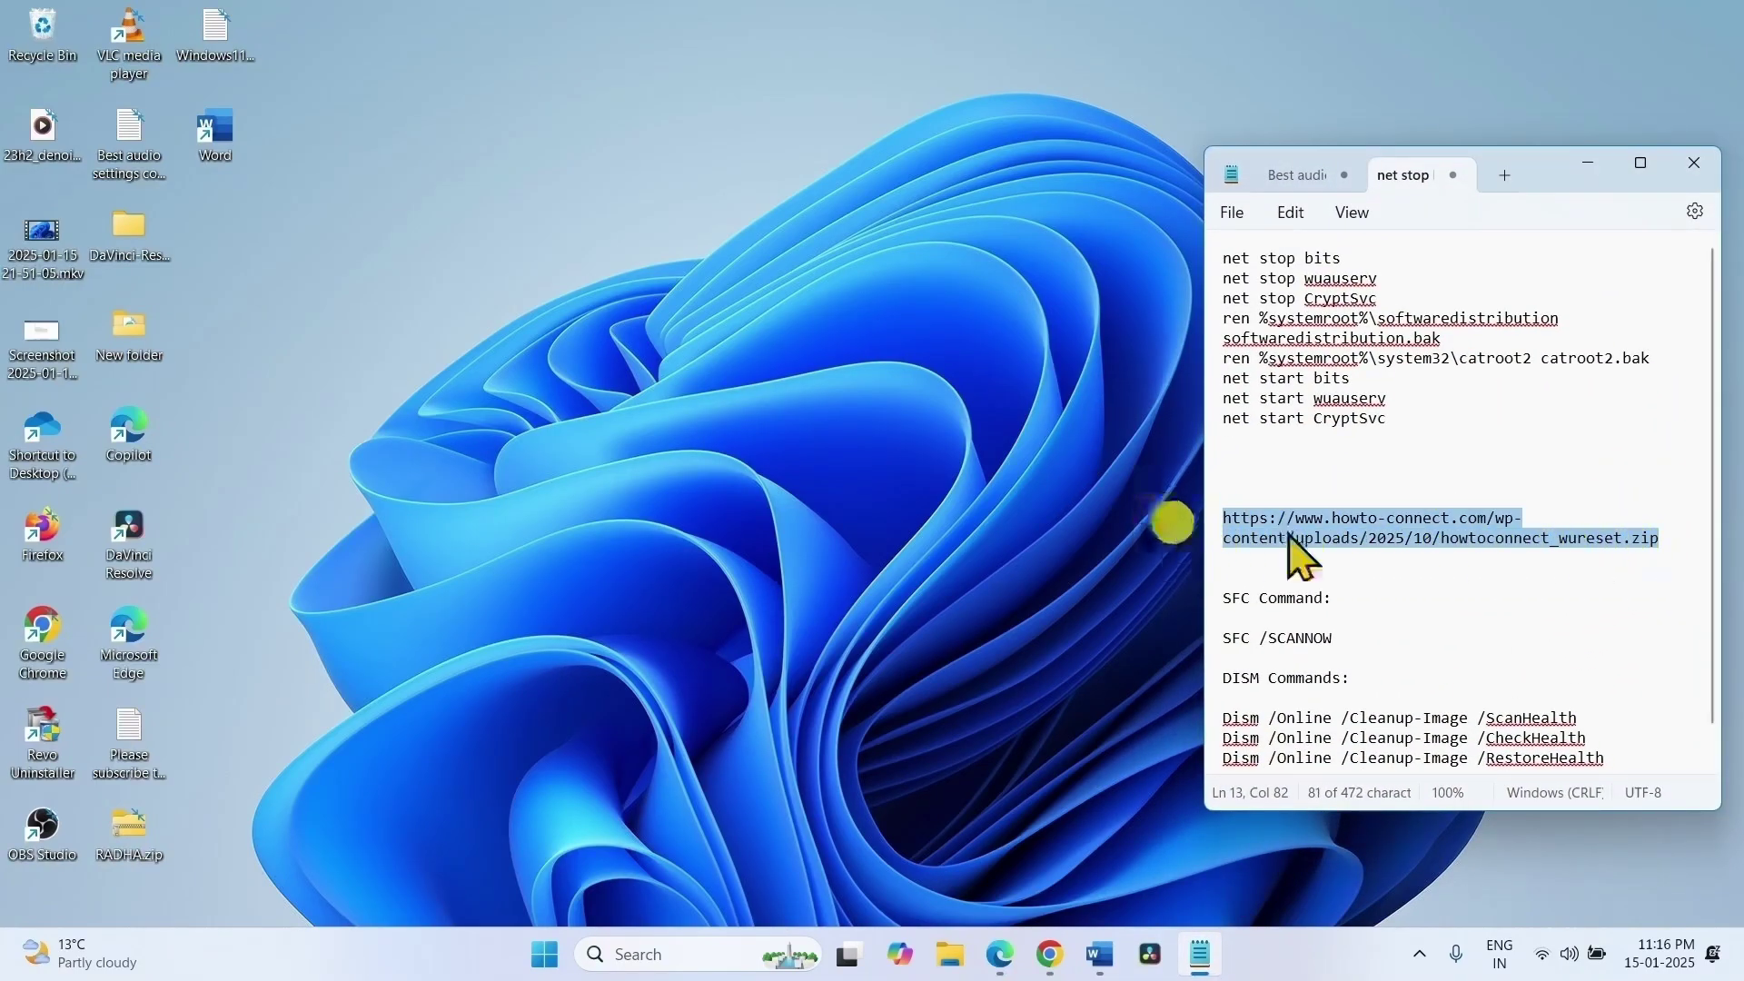
right_click(1372, 522)
click(1444, 211)
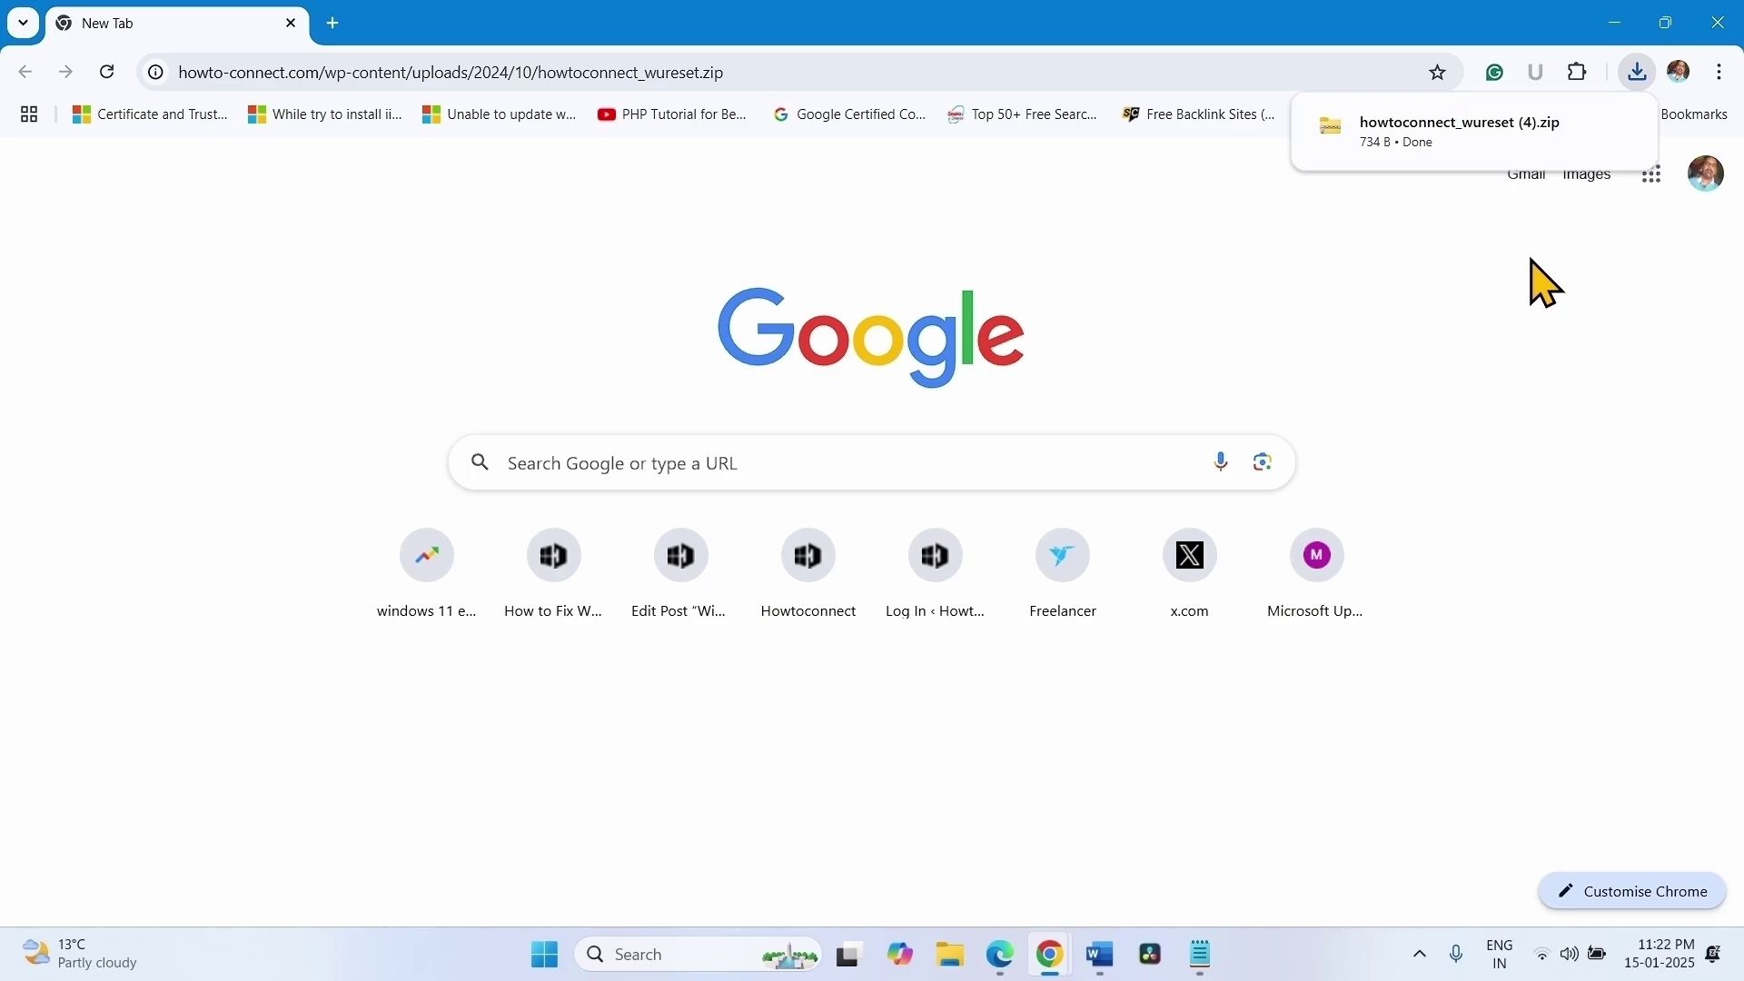
Show the downloaded howtoconnect_wureset (4).zip in its folder and extract all its contents to the suggested destination.
mouse_move(1580, 159)
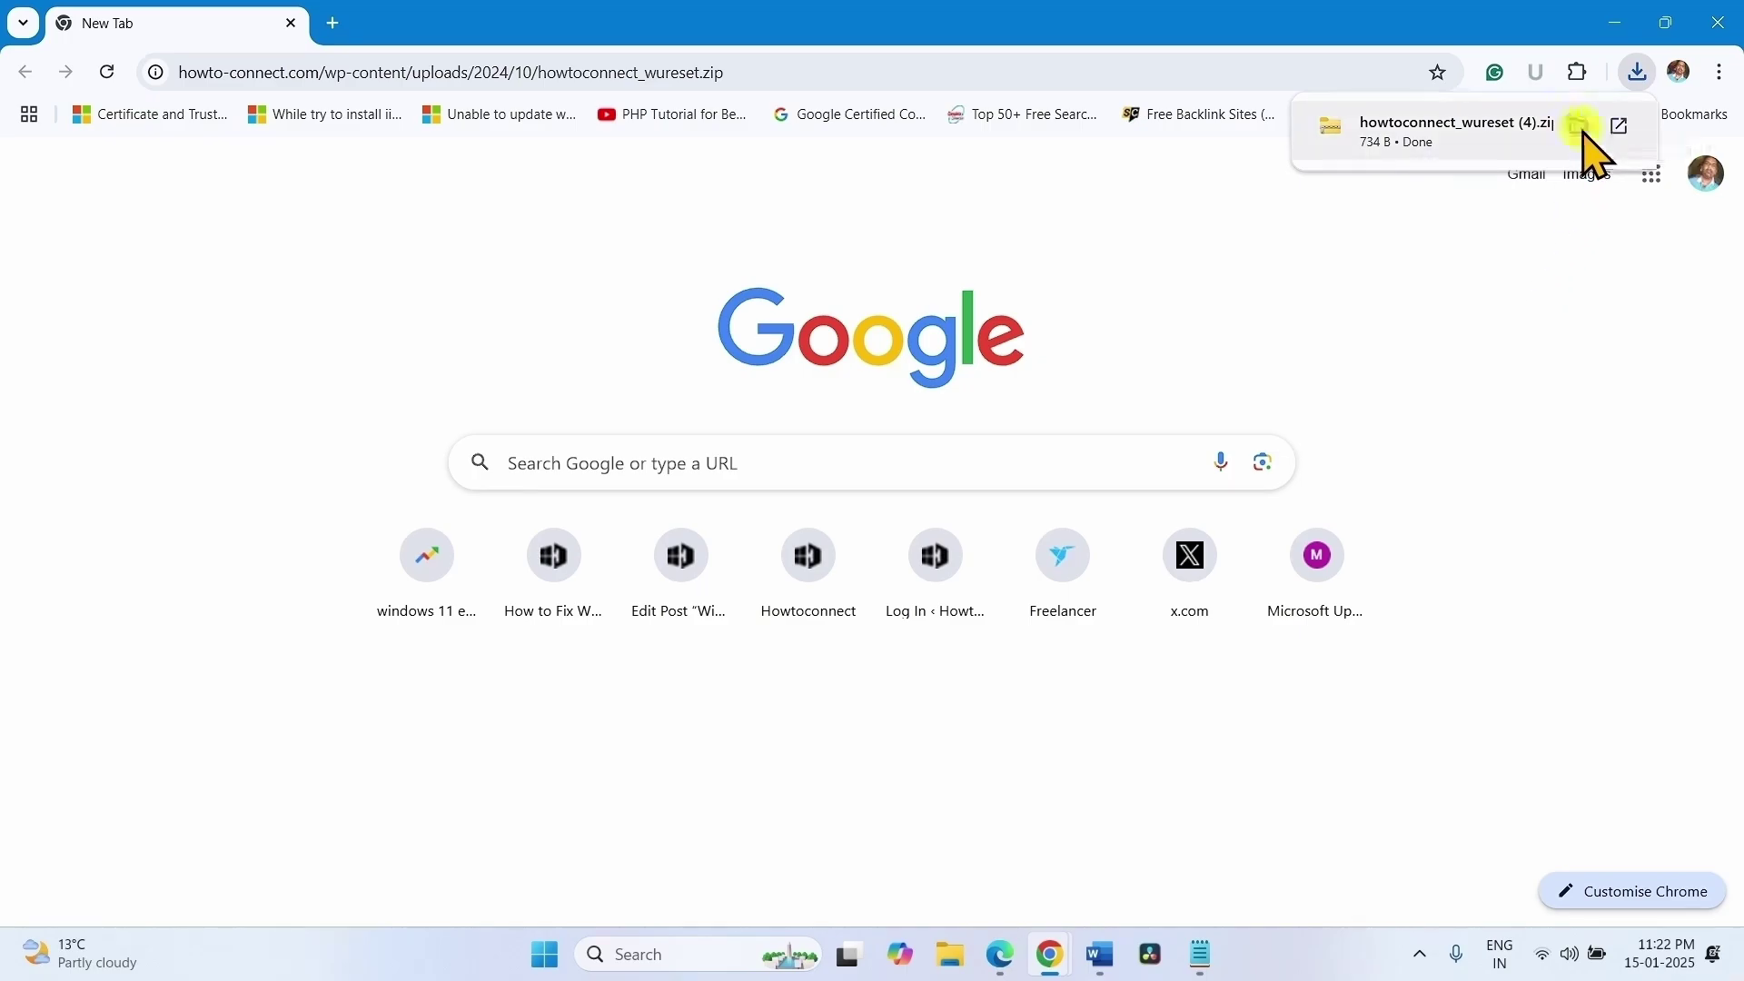
click(1580, 129)
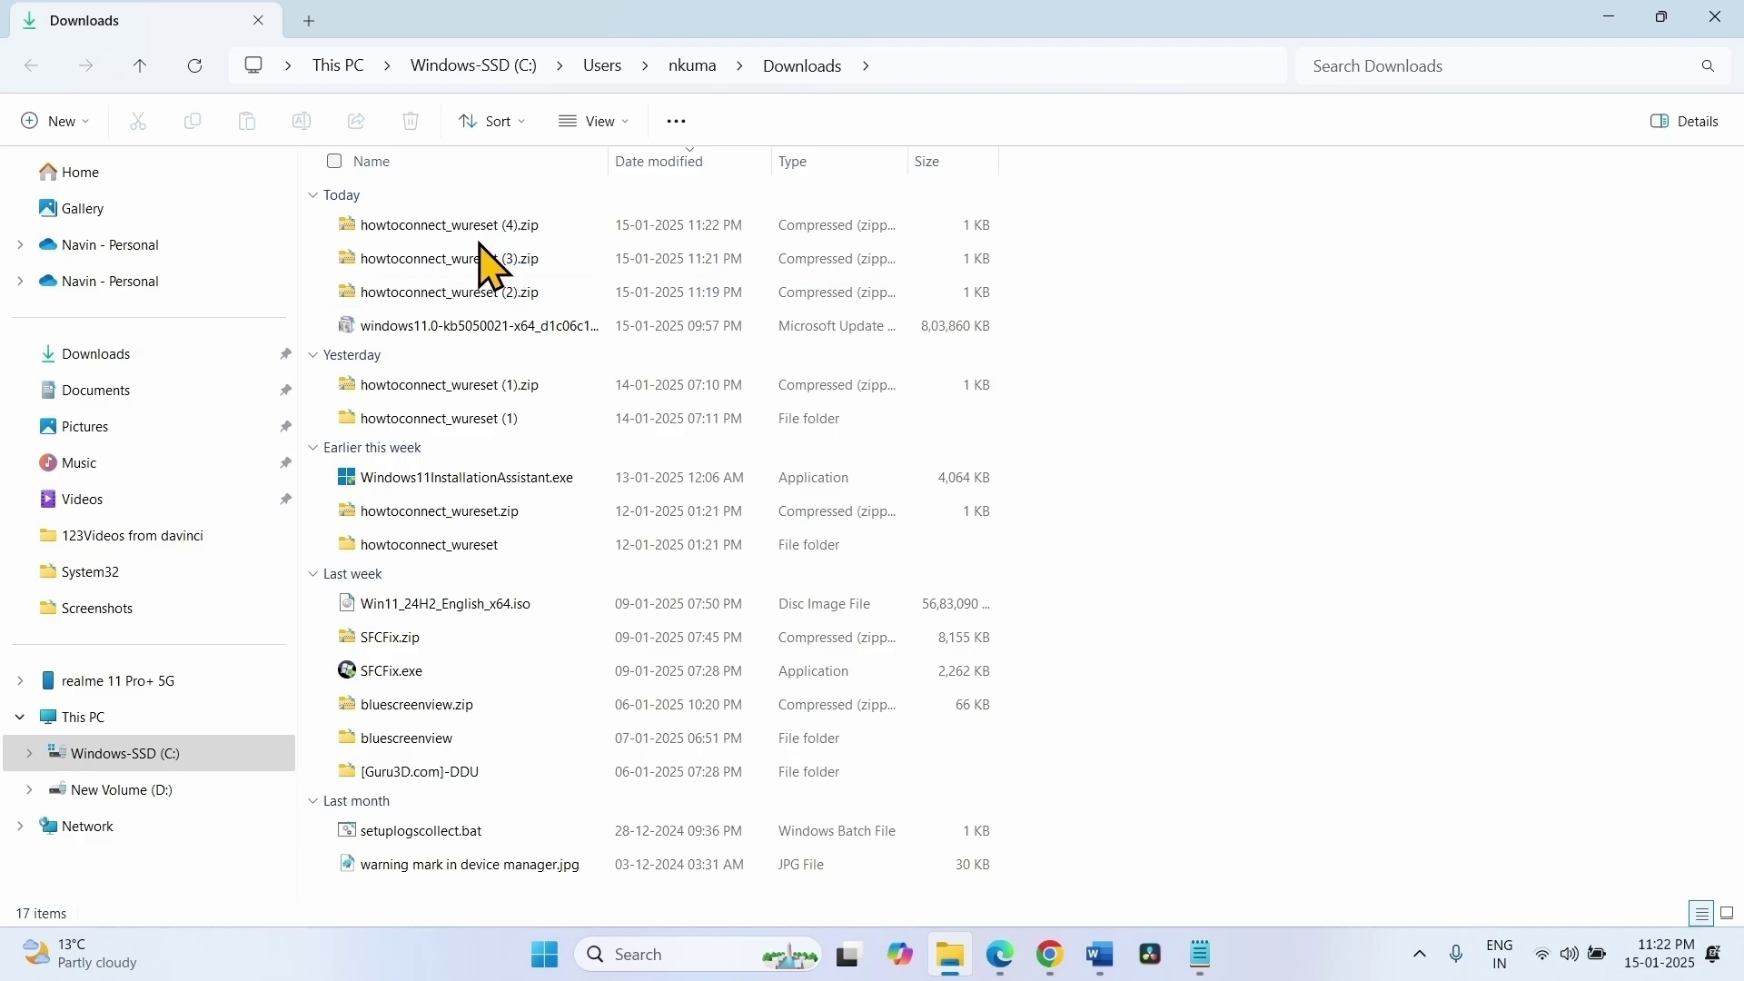
click(469, 234)
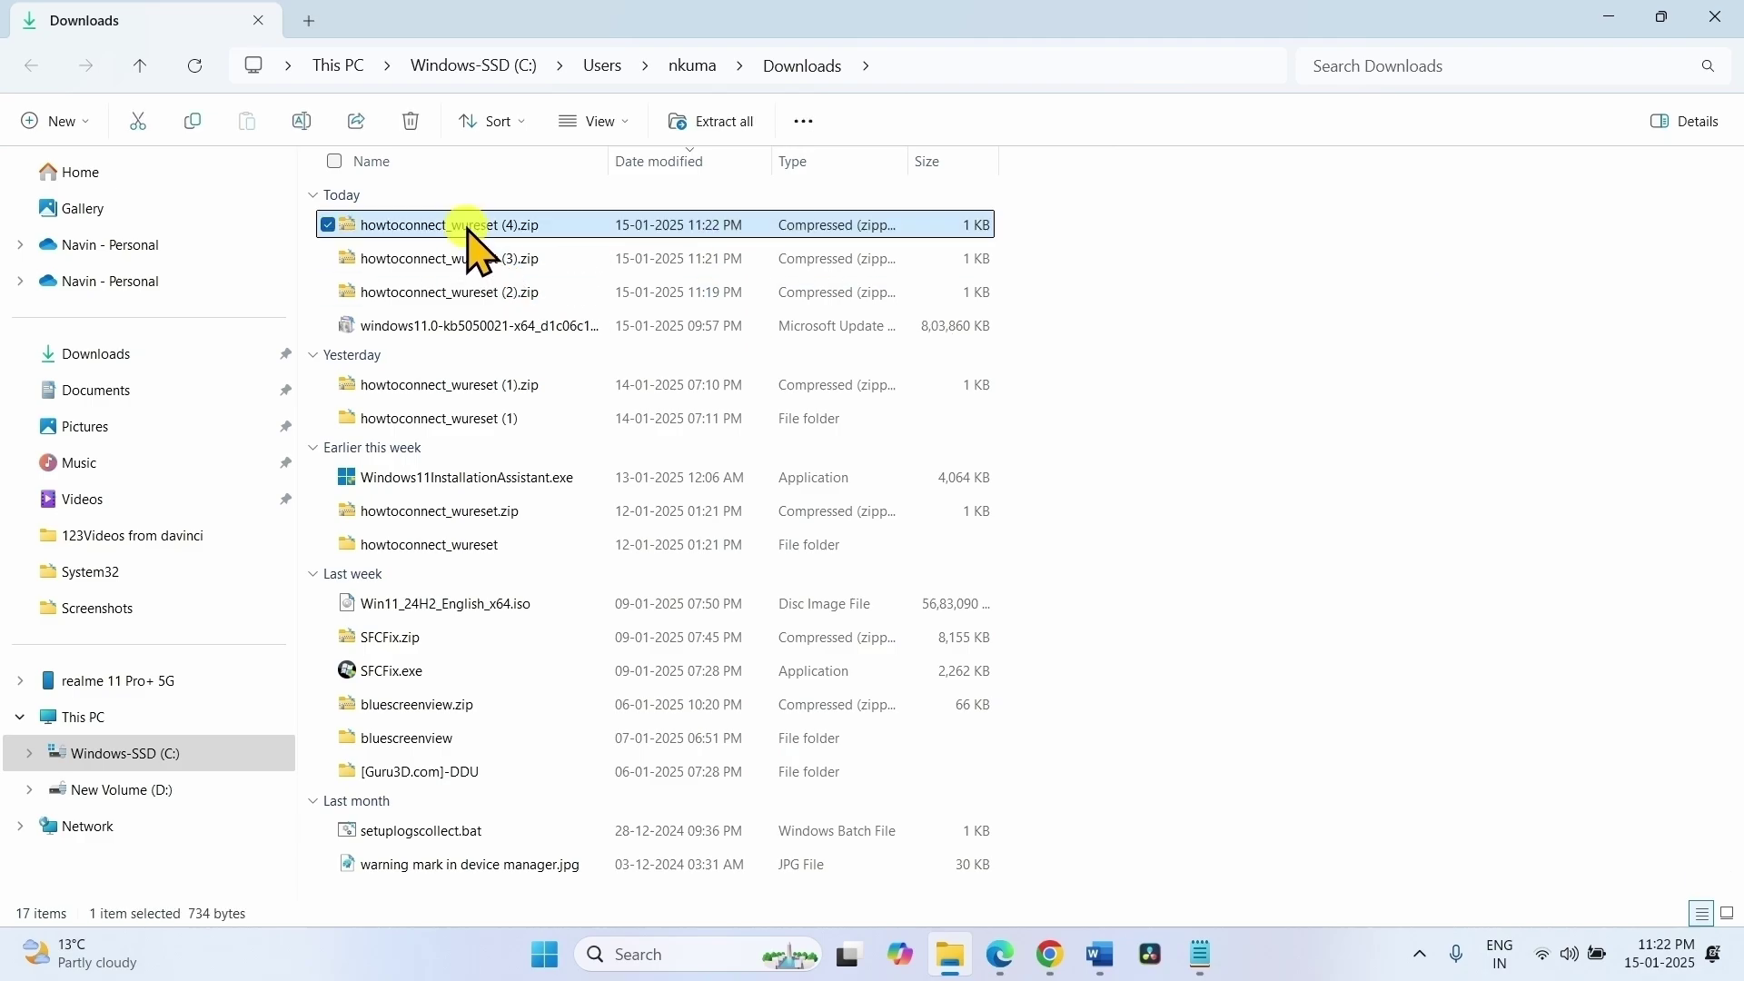
click(722, 122)
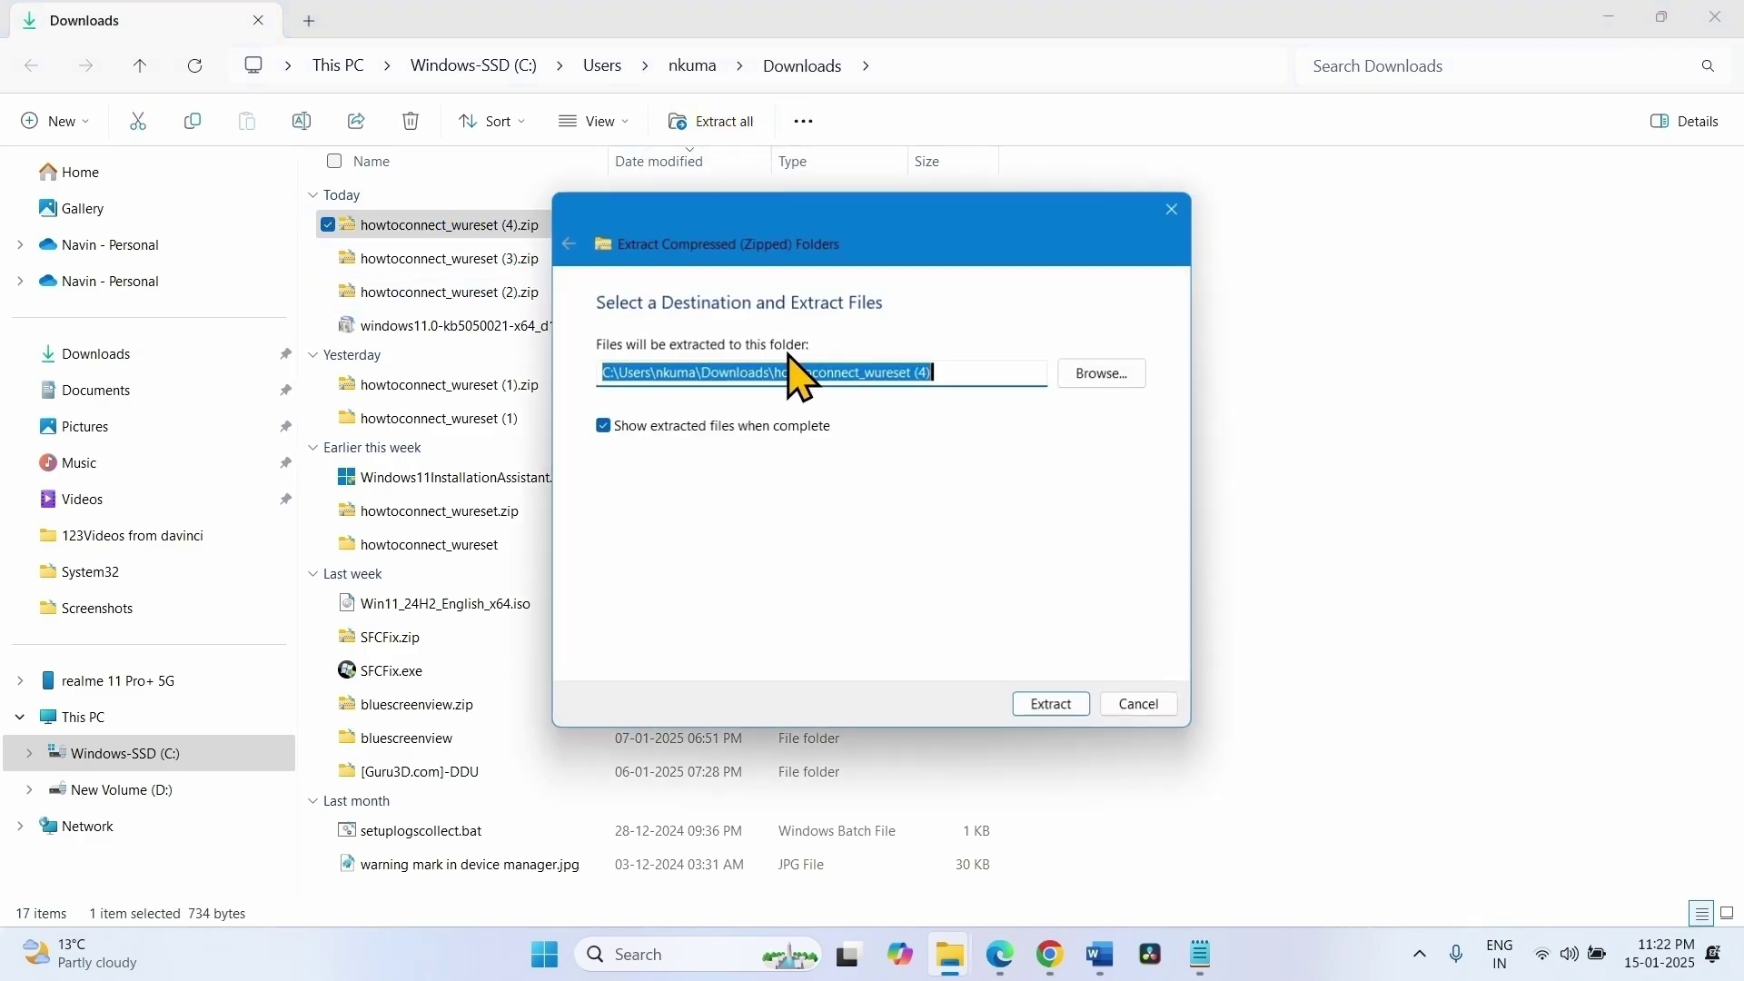
click(1035, 710)
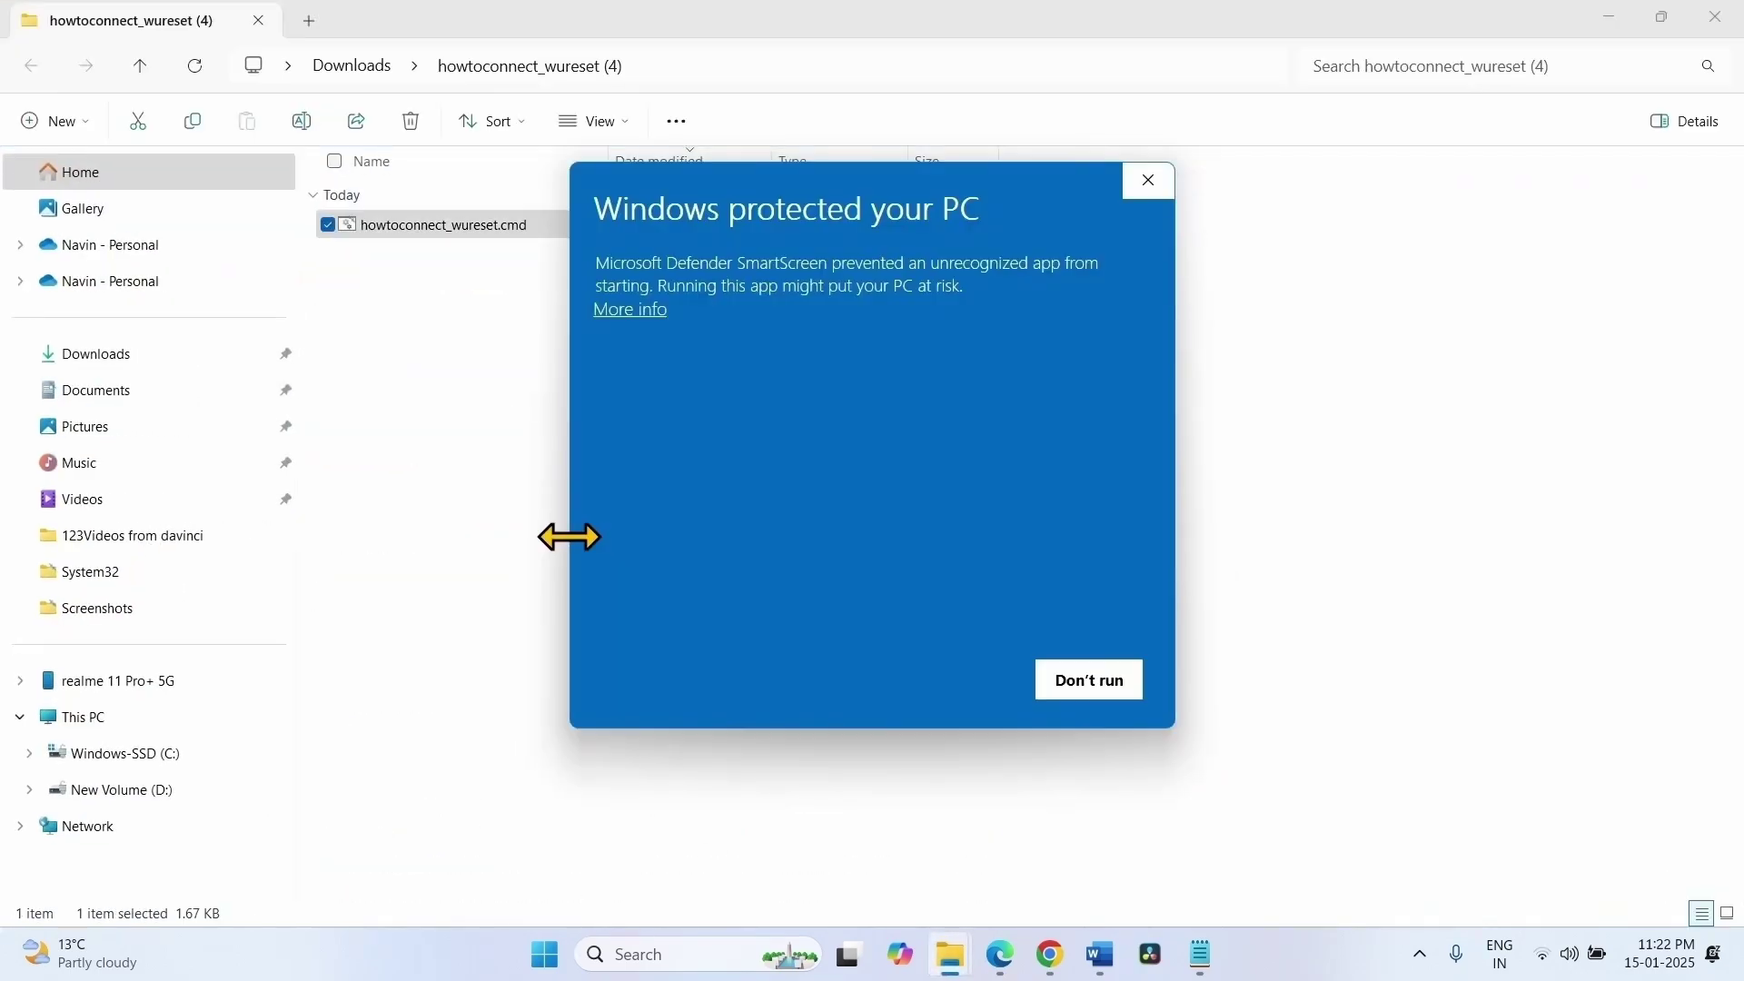
Run howtoconnect_wureset.cmd despite the SmartScreen warning, allow it to make changes to the device, and minimize the File Explorer and Notepad windows.
click(647, 308)
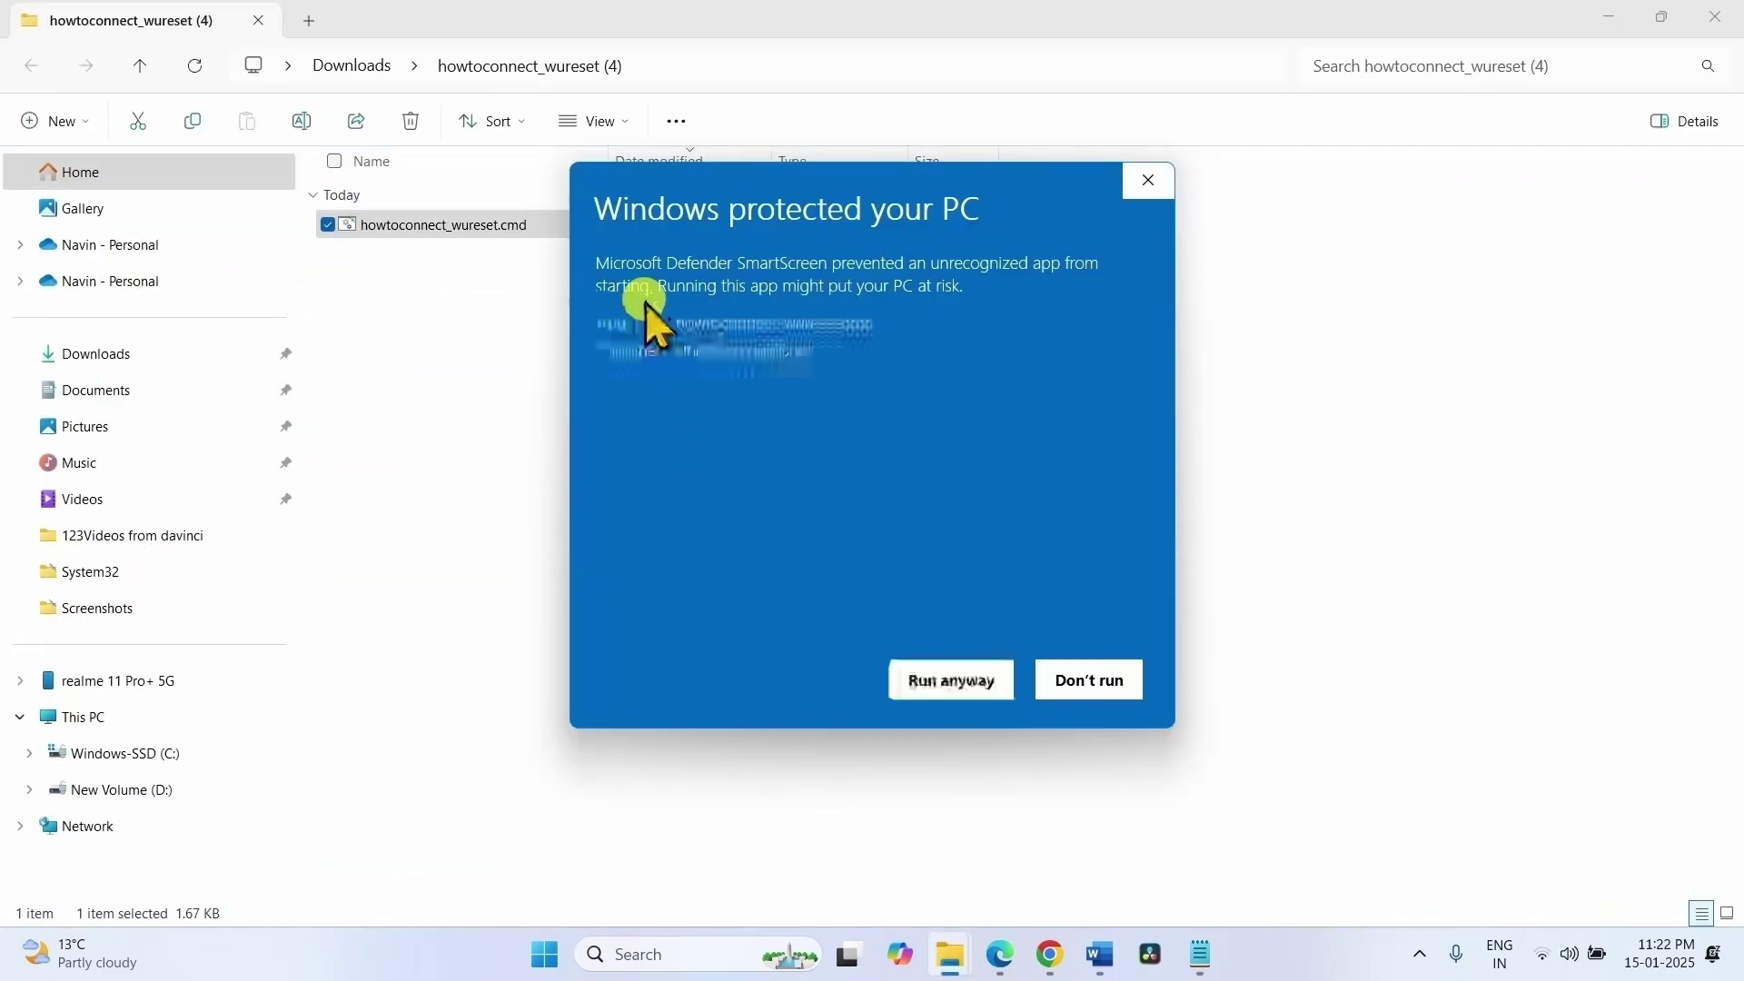
click(940, 690)
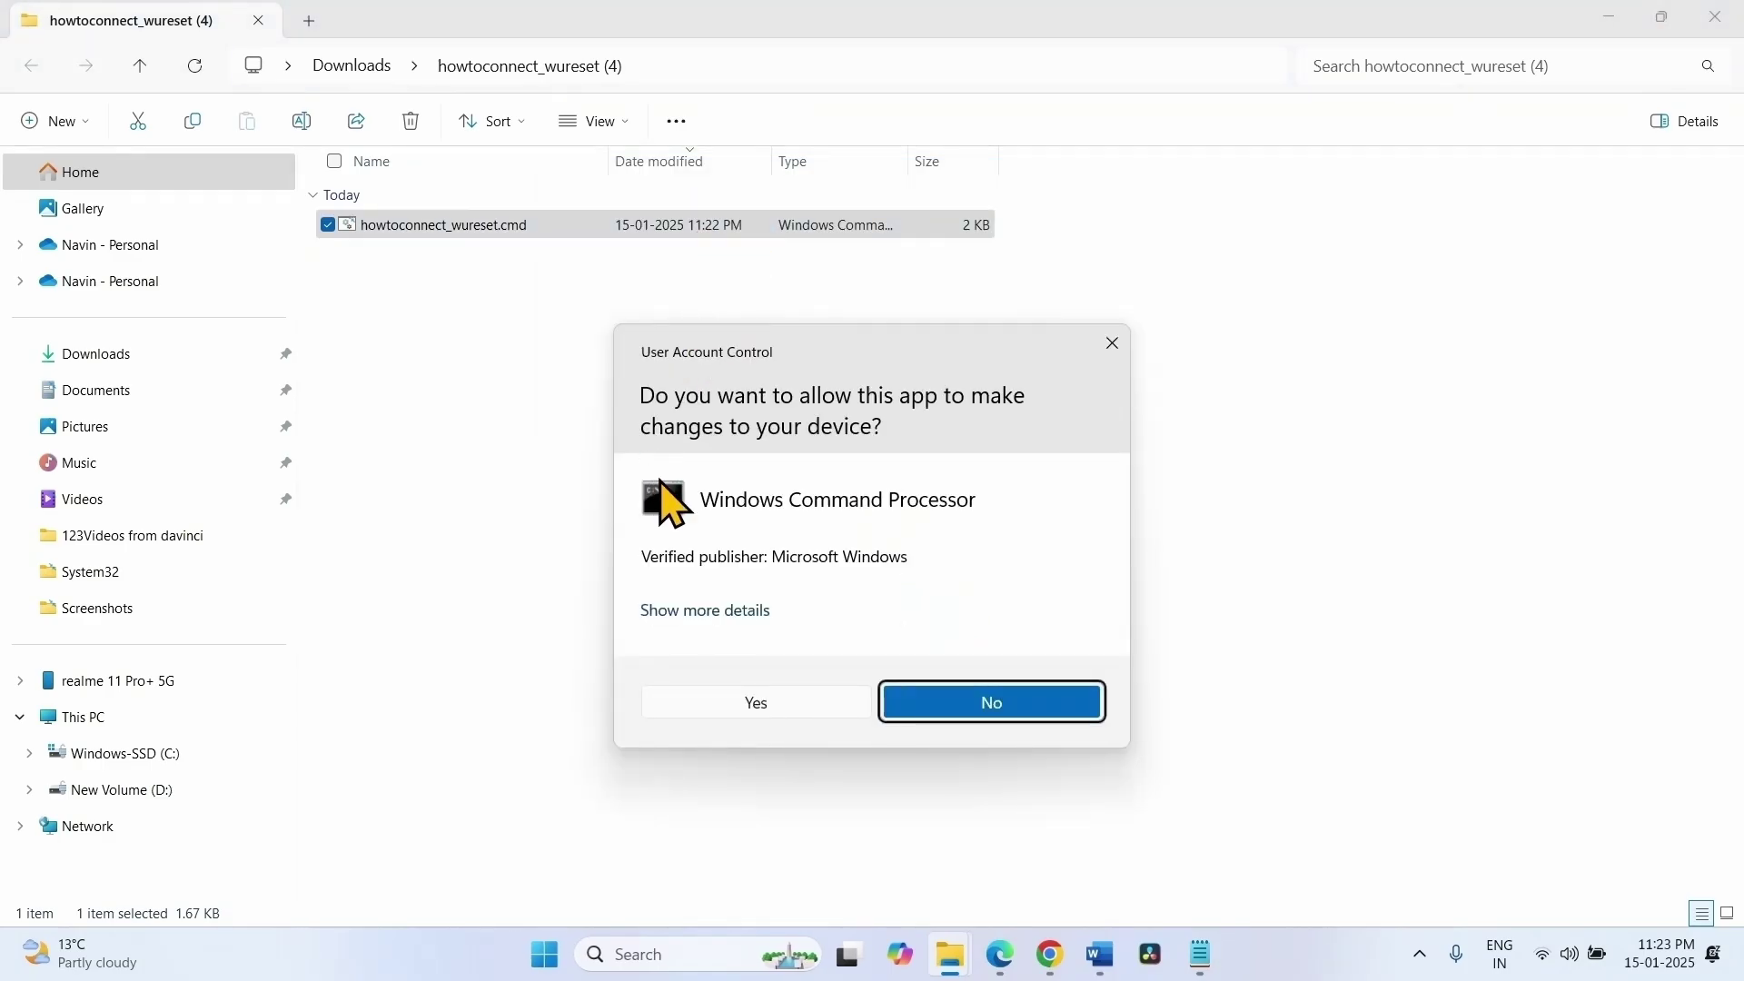
click(756, 696)
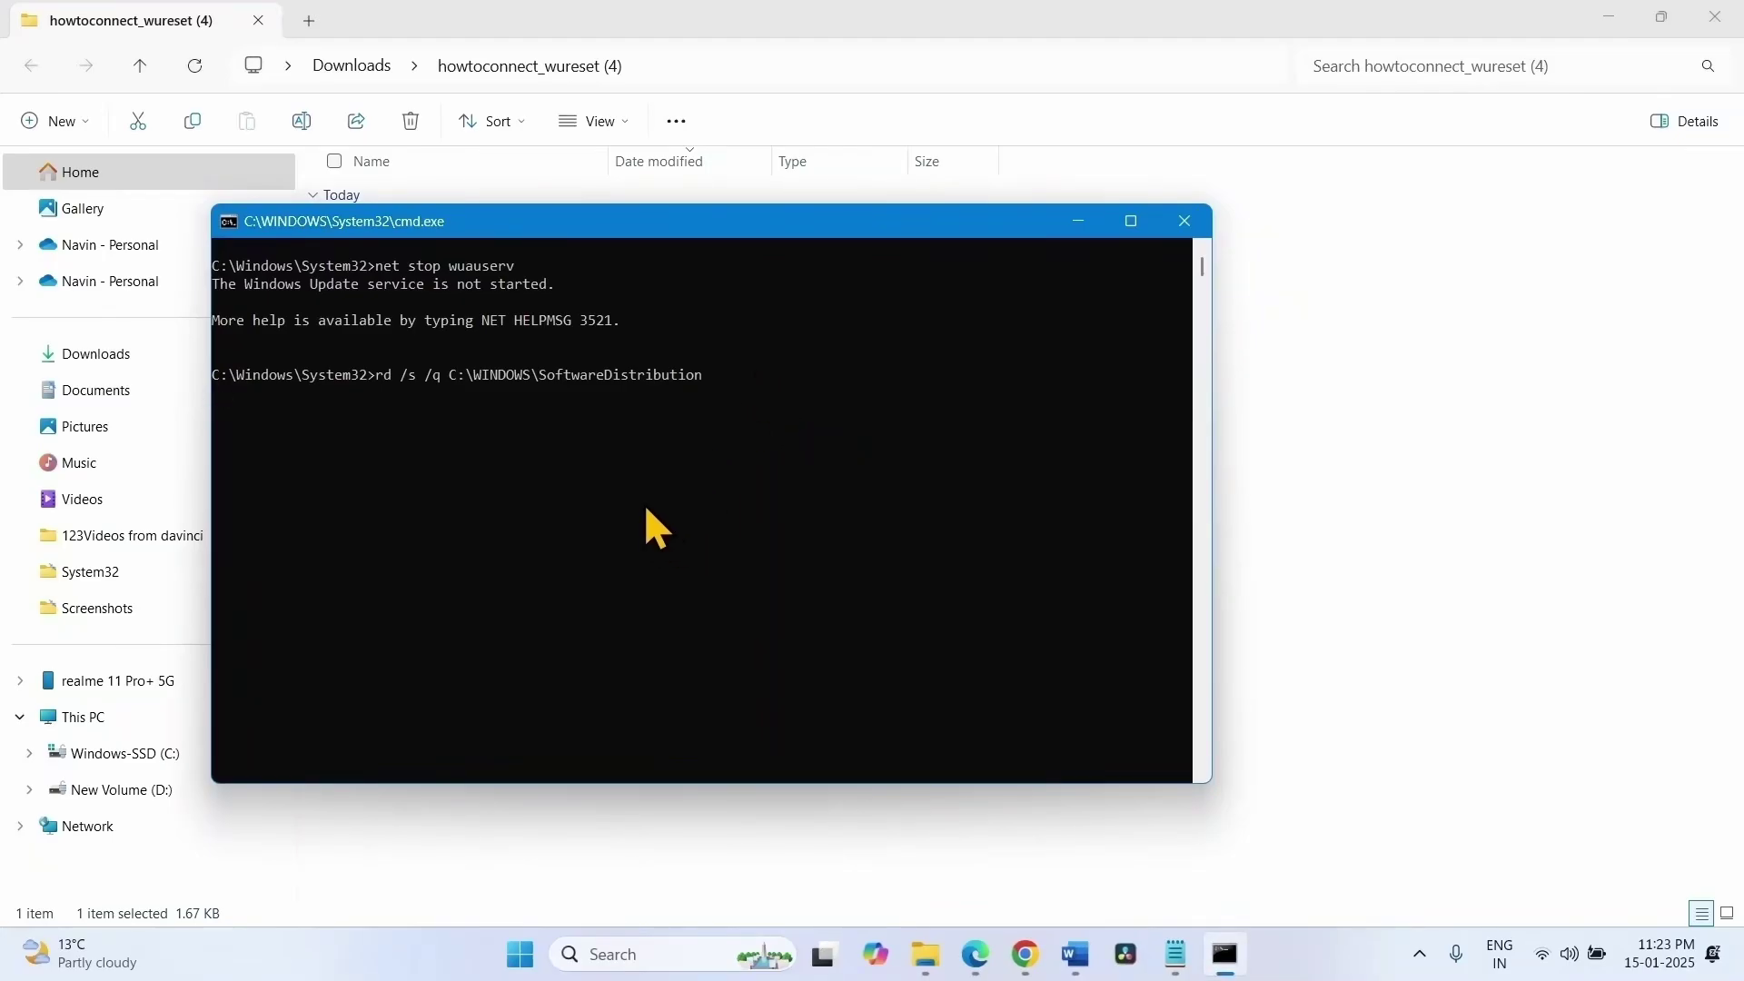
click(1627, 18)
click(1592, 163)
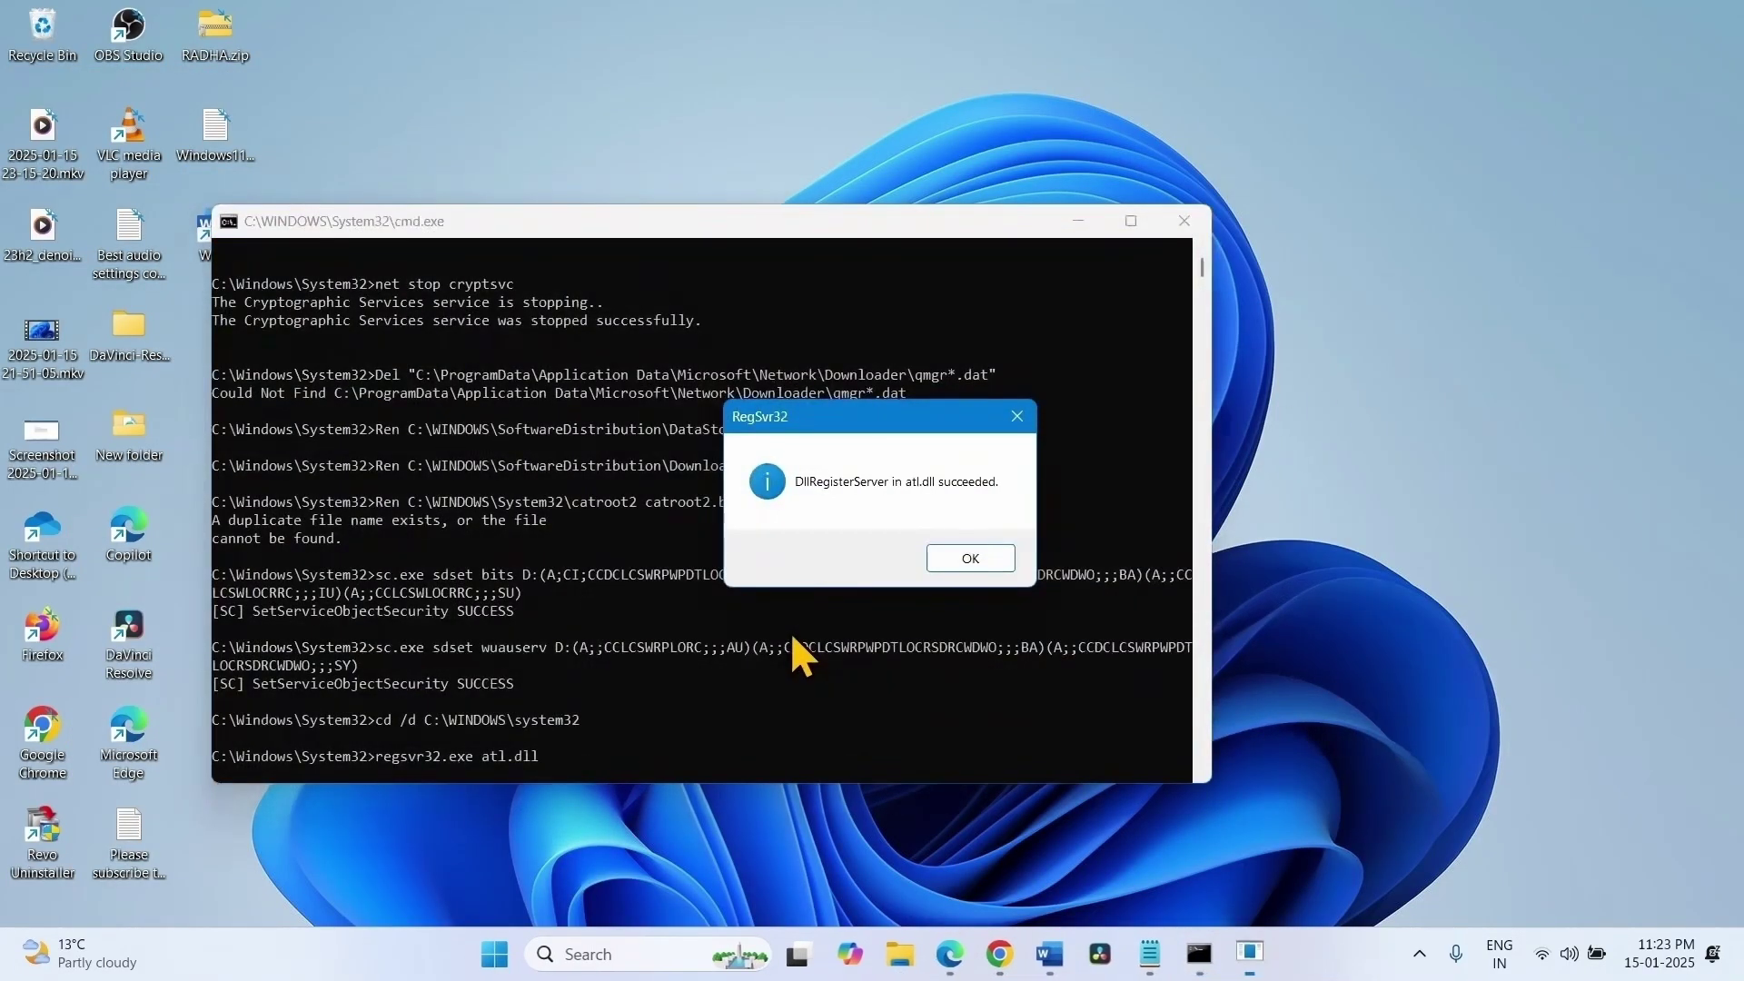
Acknowledge every RegSvr32 message while the reset script registers the DLL files, and close the command window once the services are restarted.
click(962, 558)
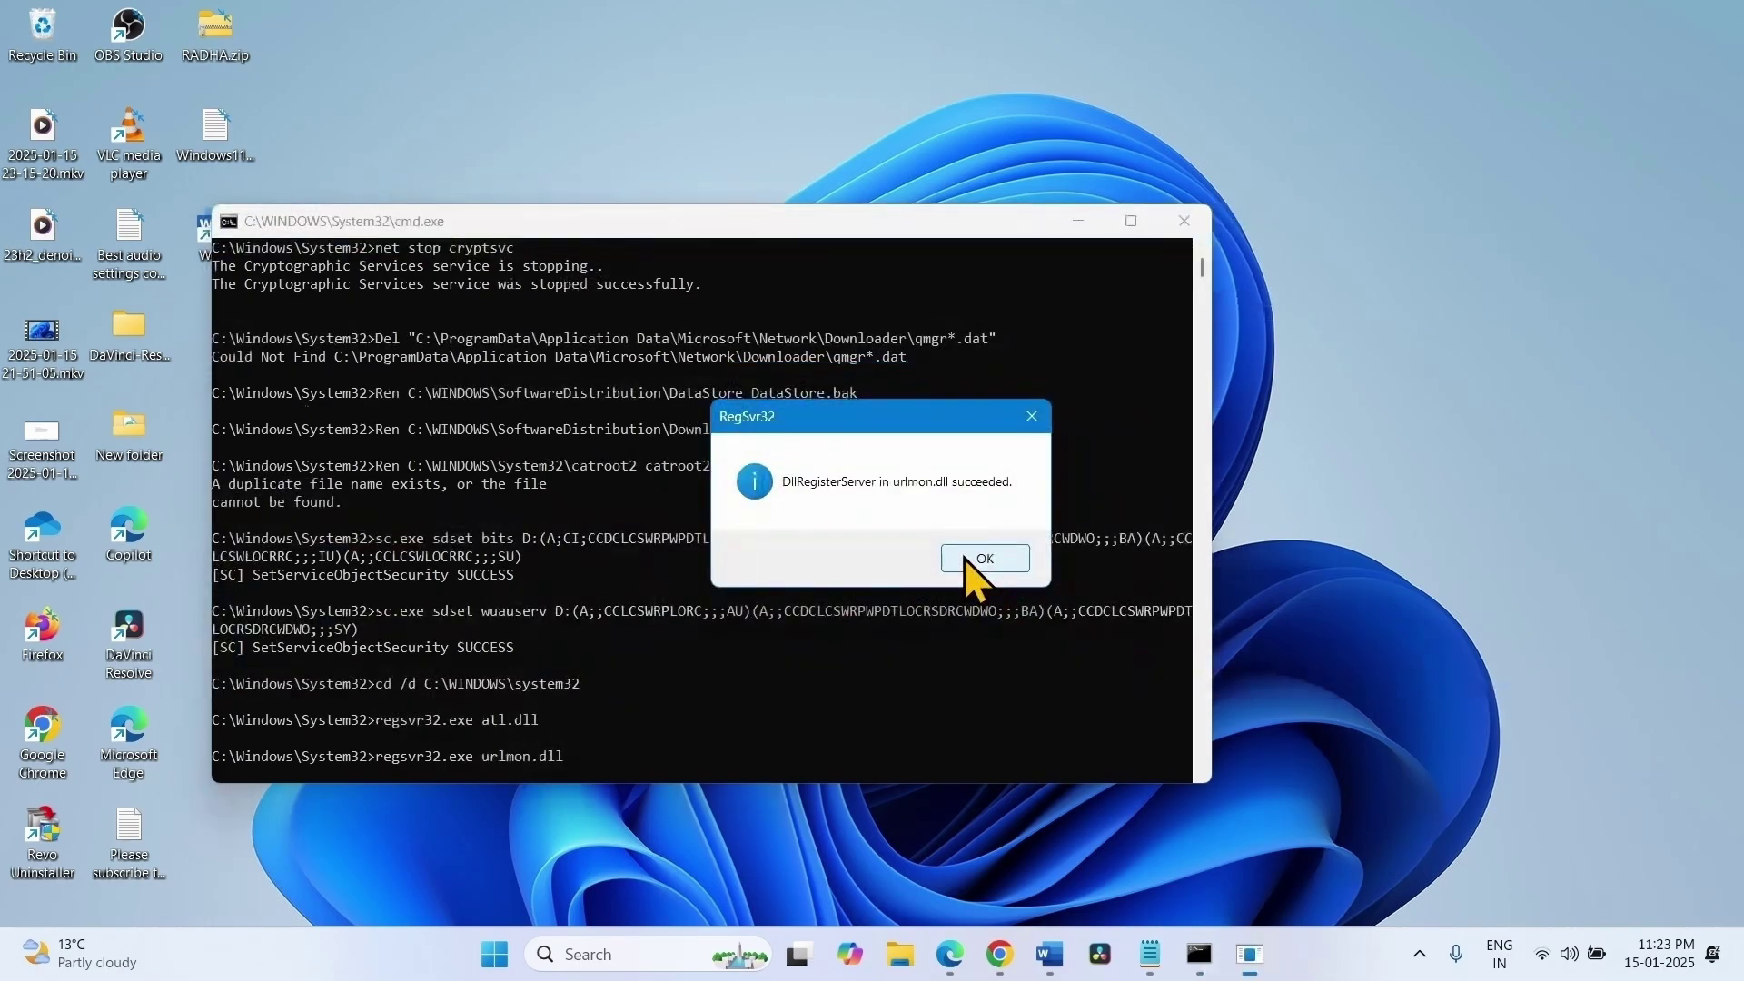
click(964, 556)
click(1062, 585)
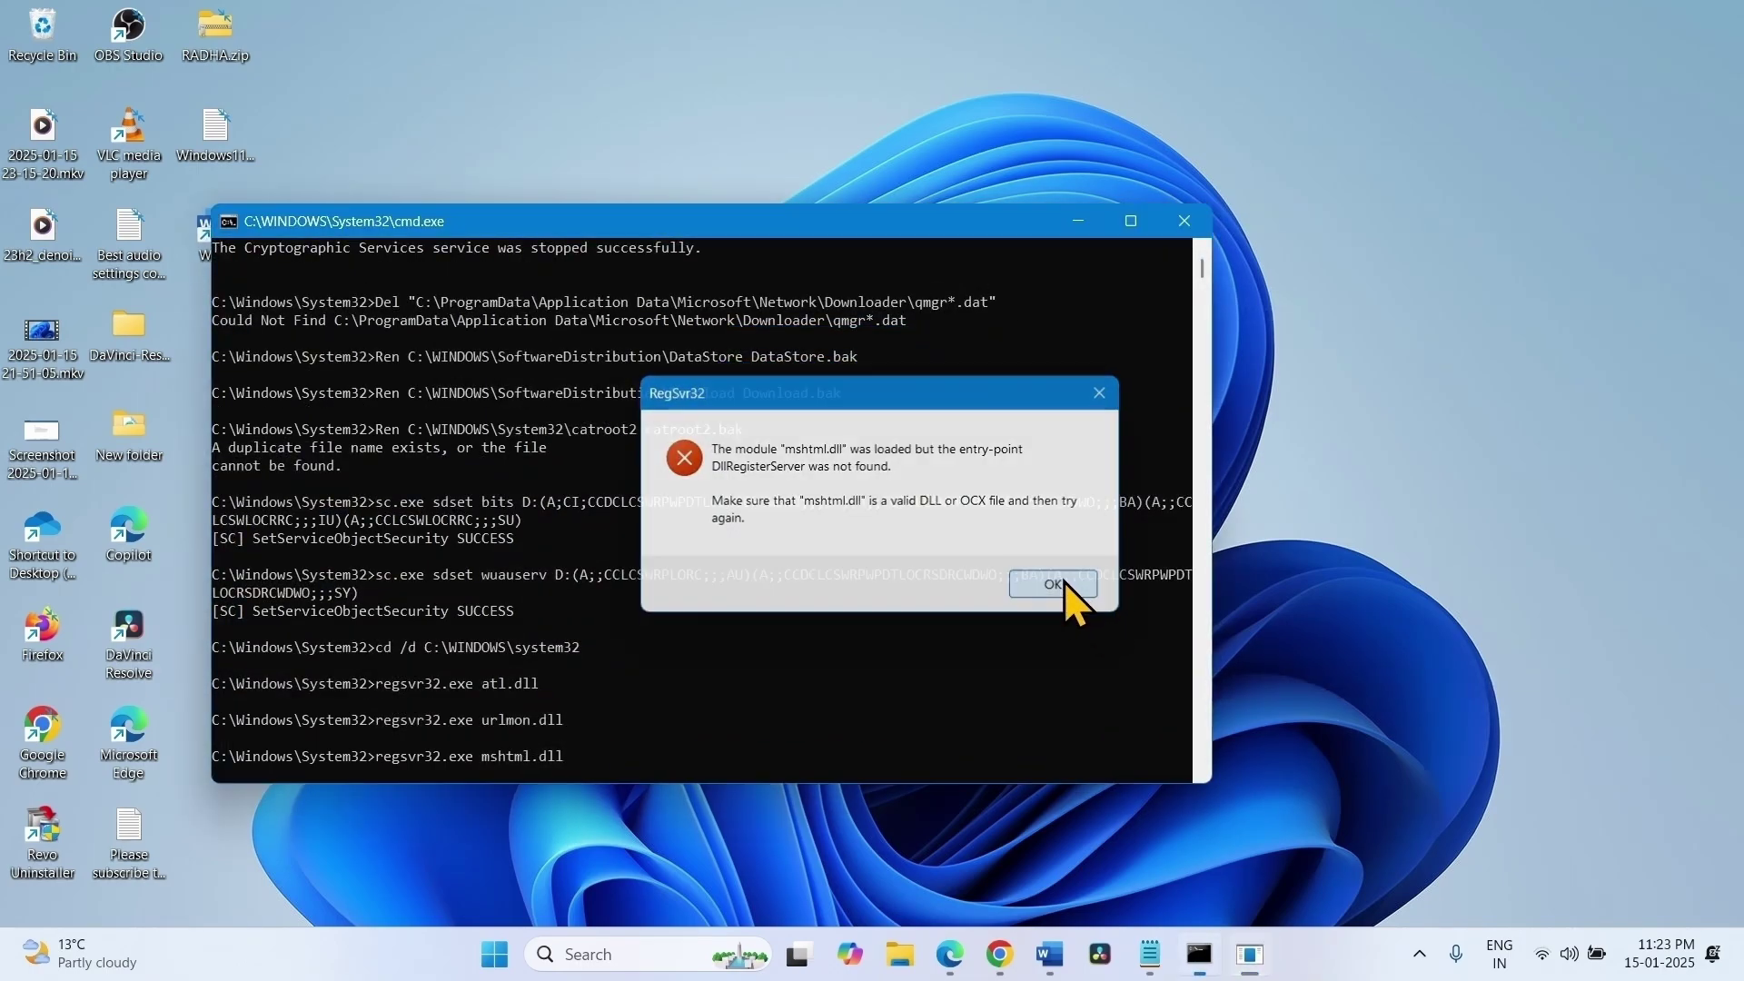
click(1063, 586)
click(1063, 583)
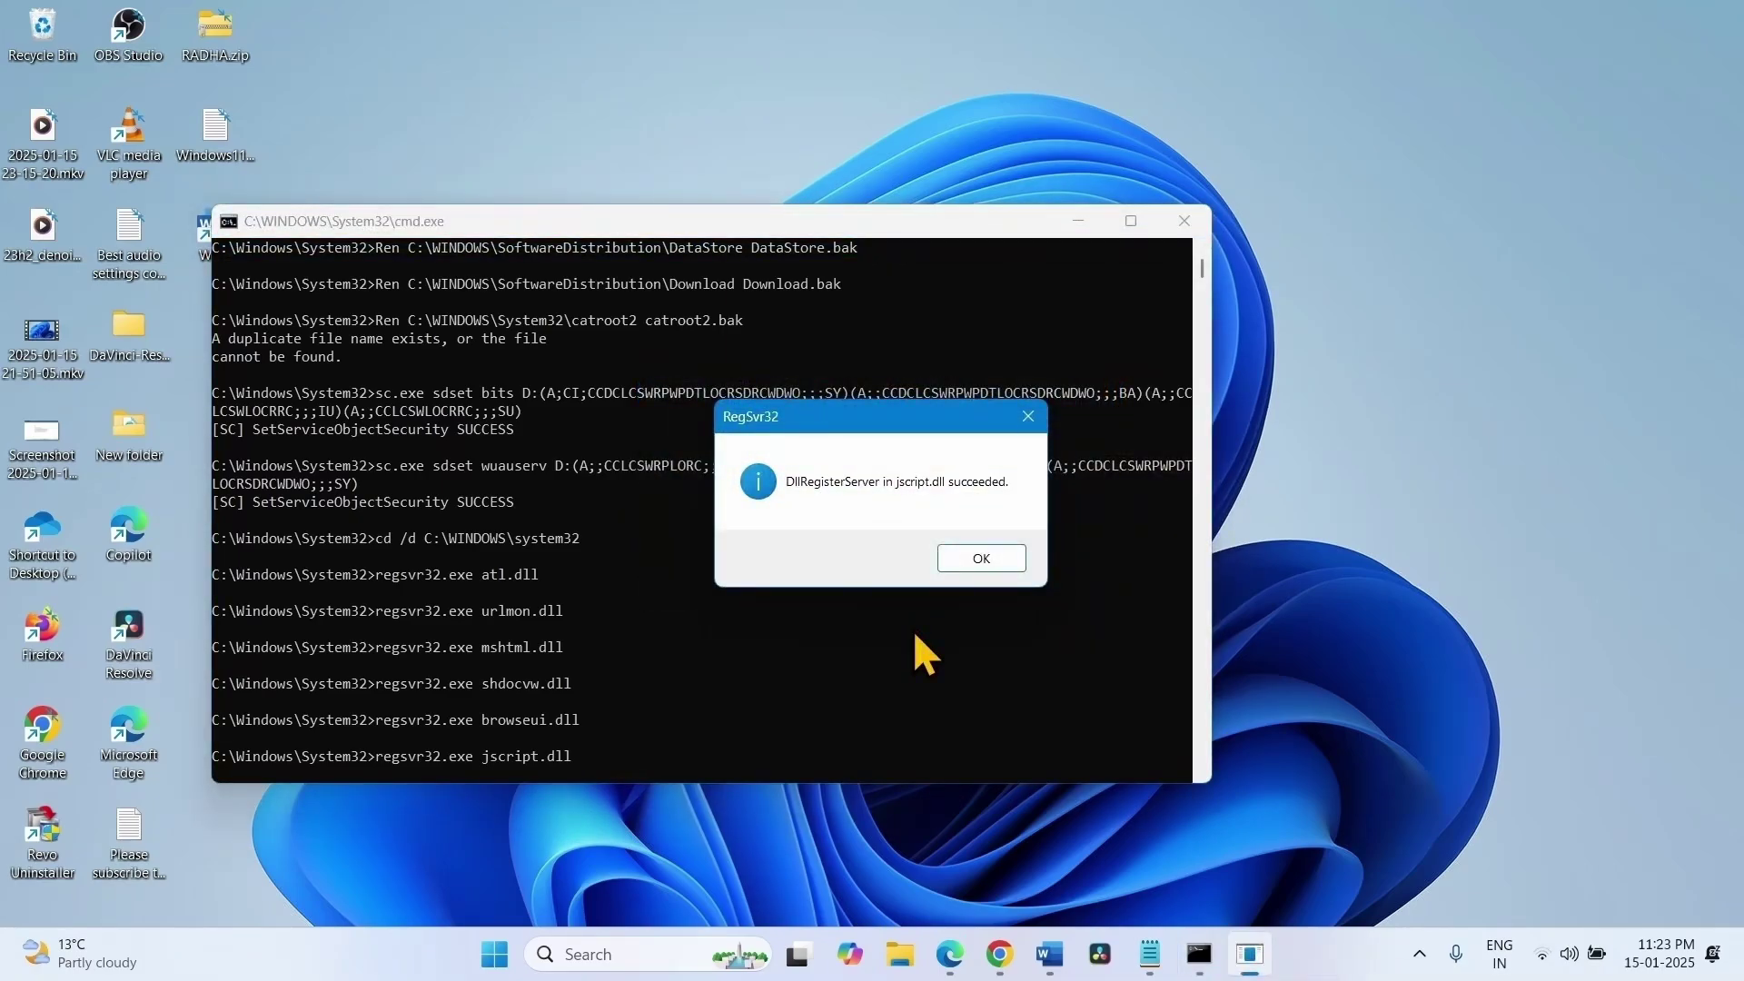
click(990, 567)
click(990, 565)
click(991, 563)
click(998, 565)
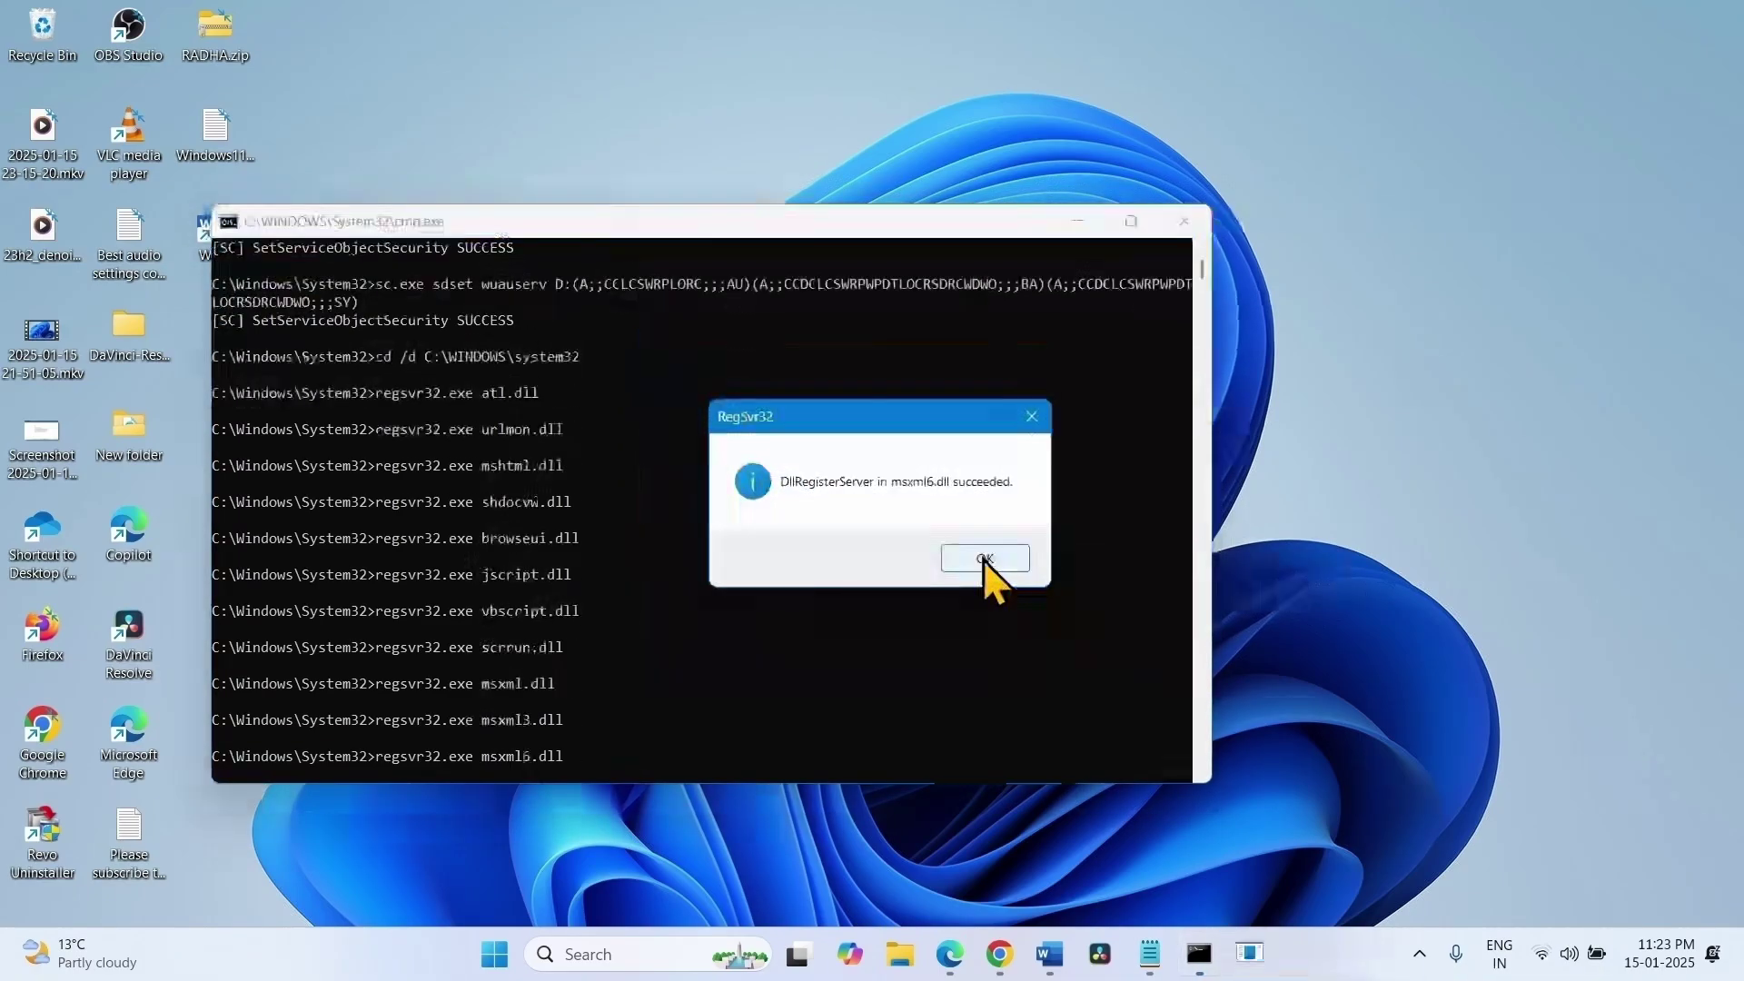
click(982, 559)
click(1016, 562)
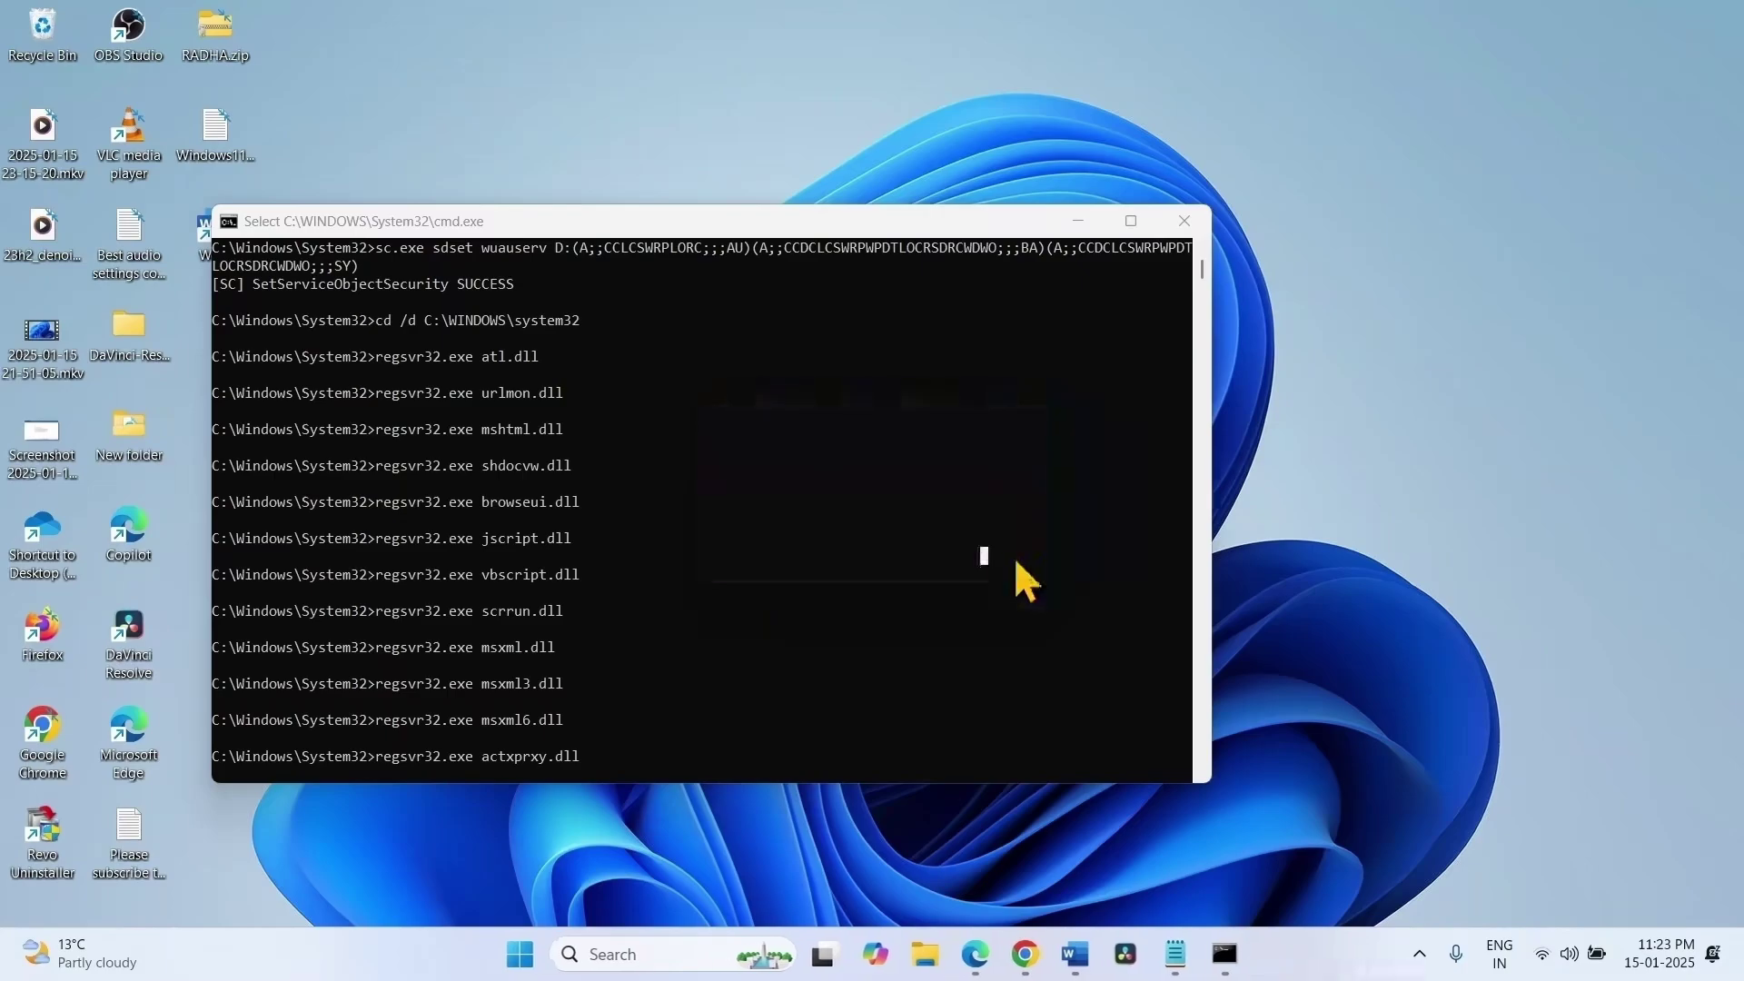
click(987, 558)
click(984, 560)
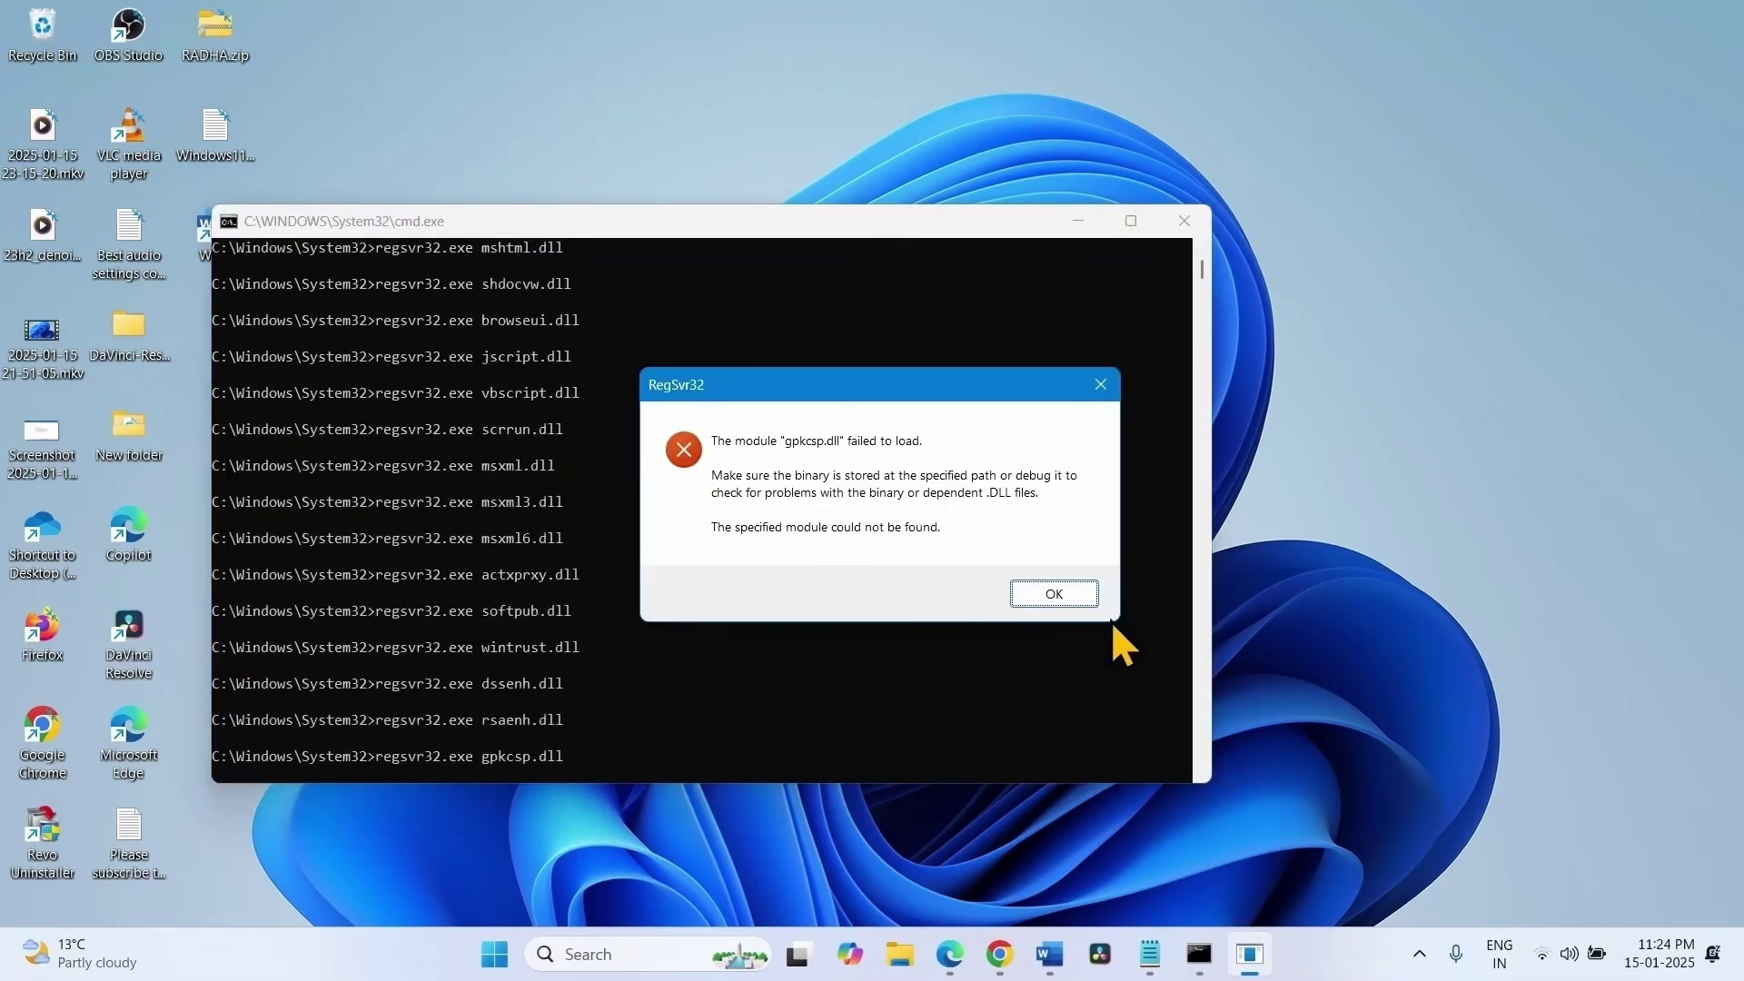
click(1047, 591)
click(987, 559)
click(986, 558)
click(986, 559)
click(988, 560)
click(988, 559)
click(988, 560)
click(990, 561)
click(1054, 595)
click(1054, 596)
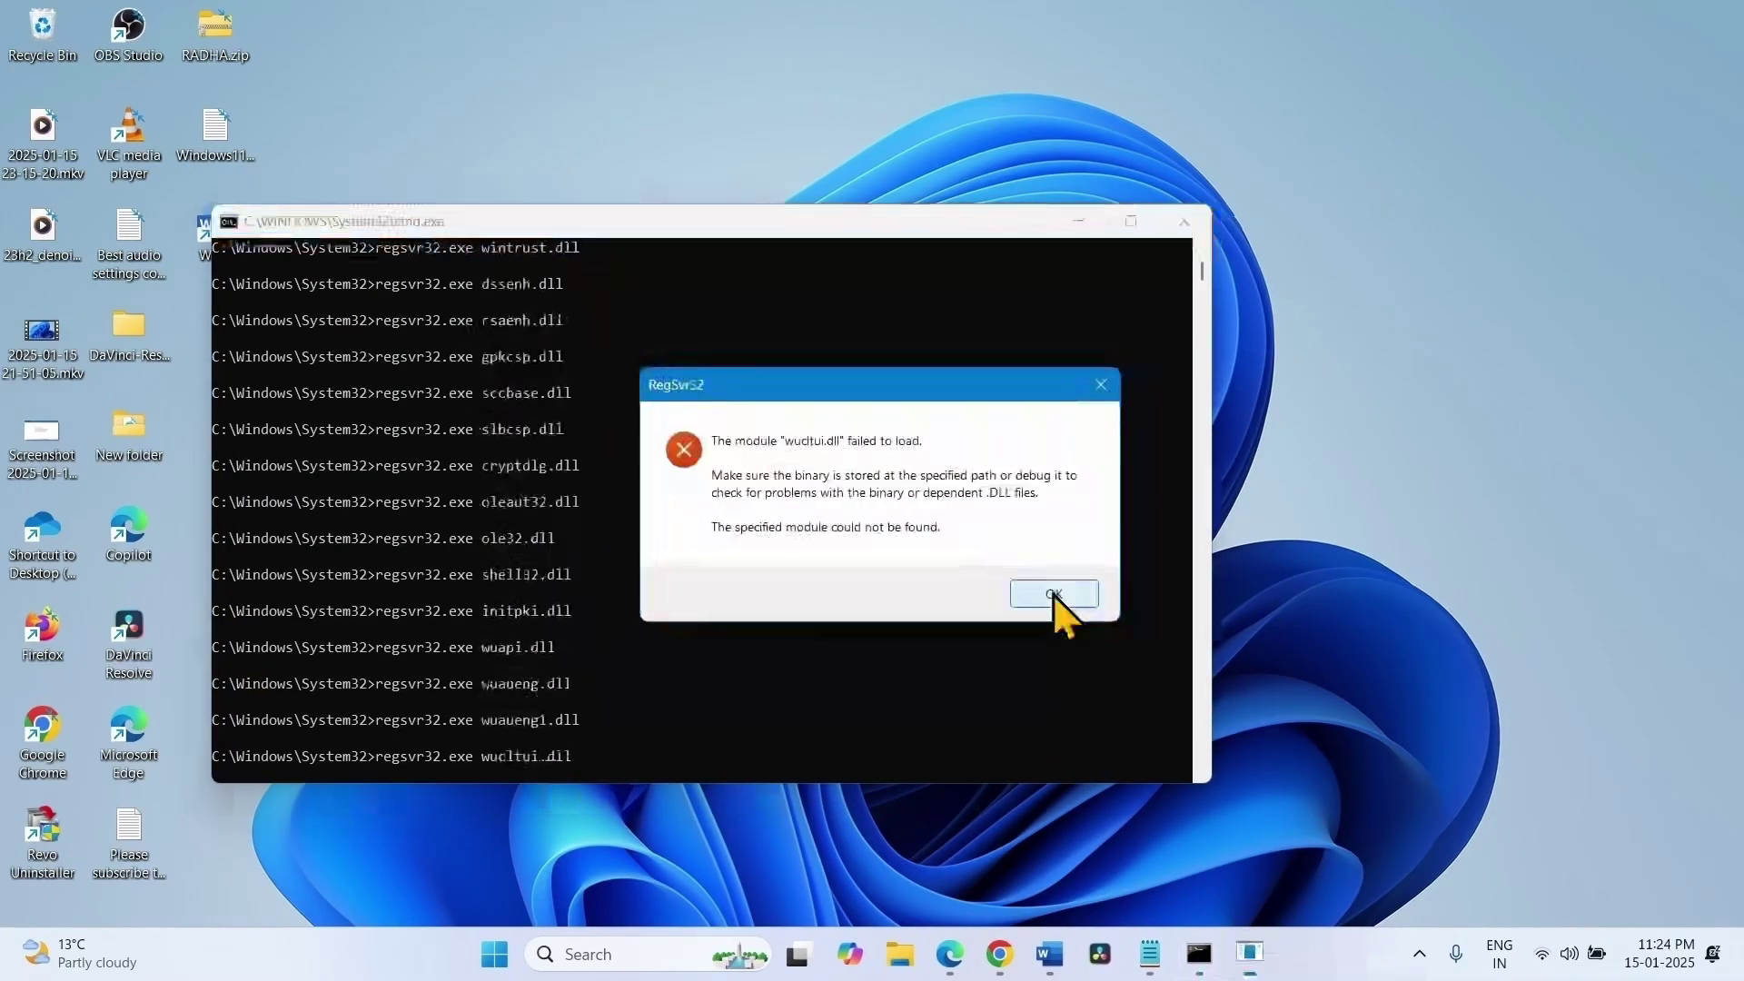
click(1025, 586)
click(1023, 585)
click(1026, 592)
click(1027, 592)
click(1028, 594)
click(1029, 595)
click(1028, 595)
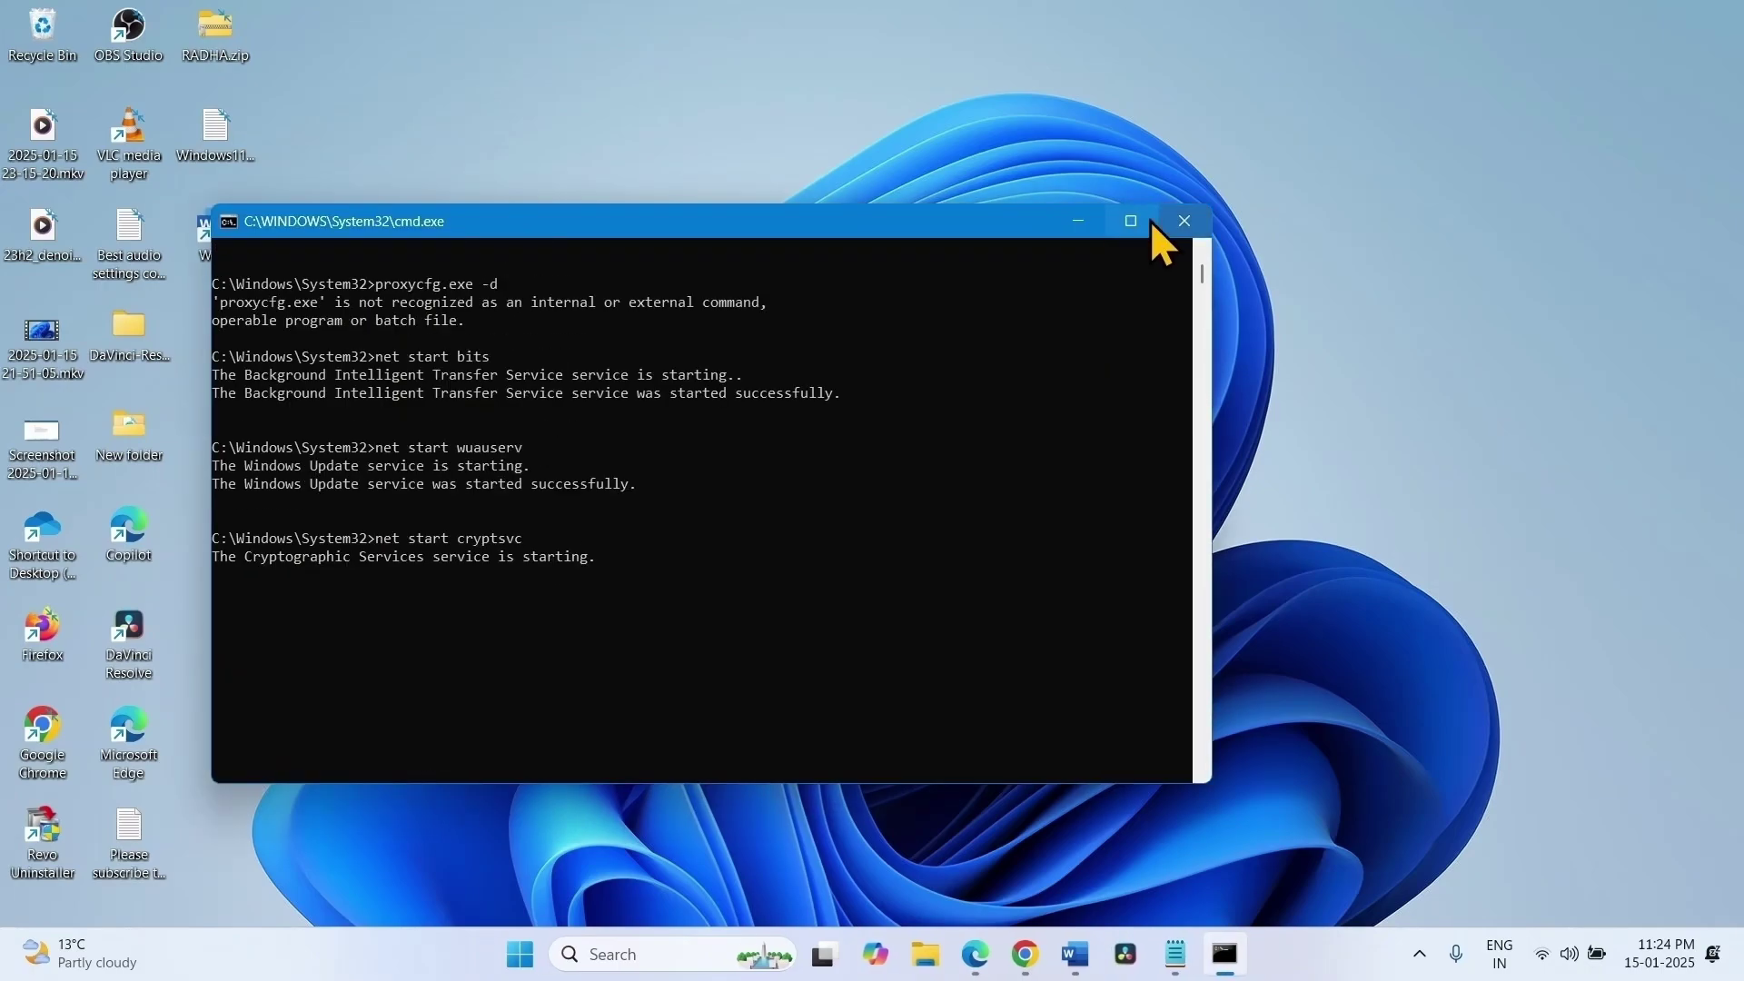
click(1184, 220)
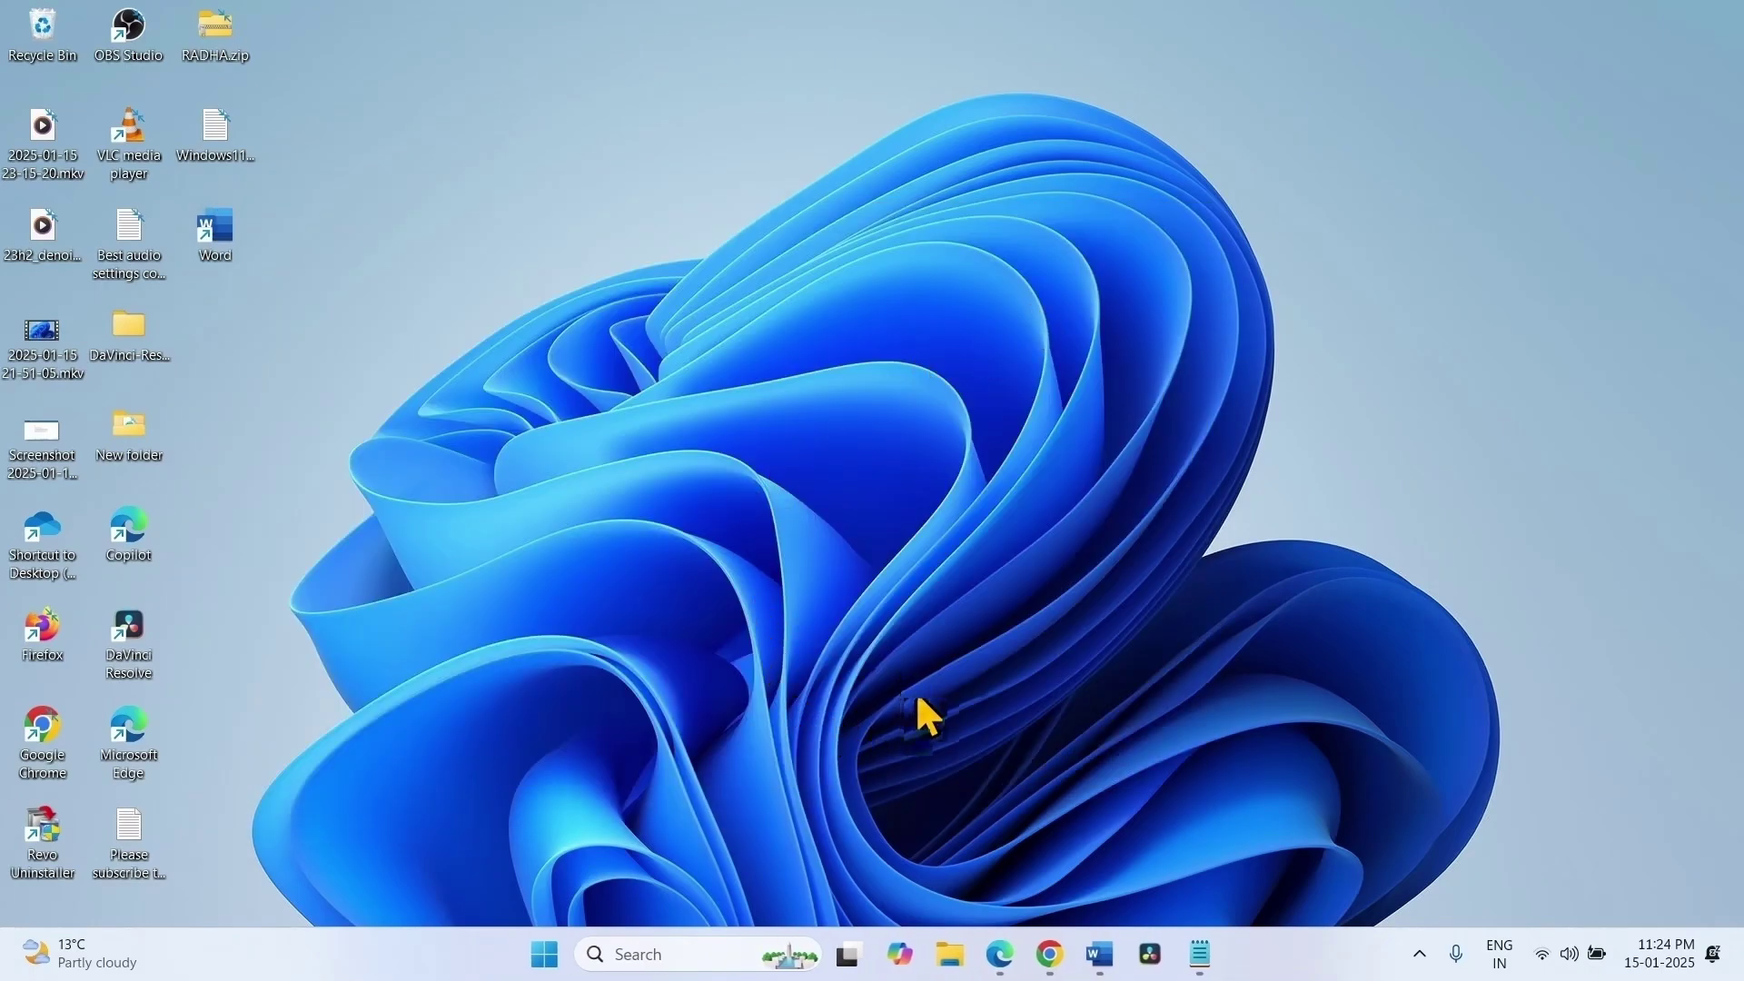
click(546, 955)
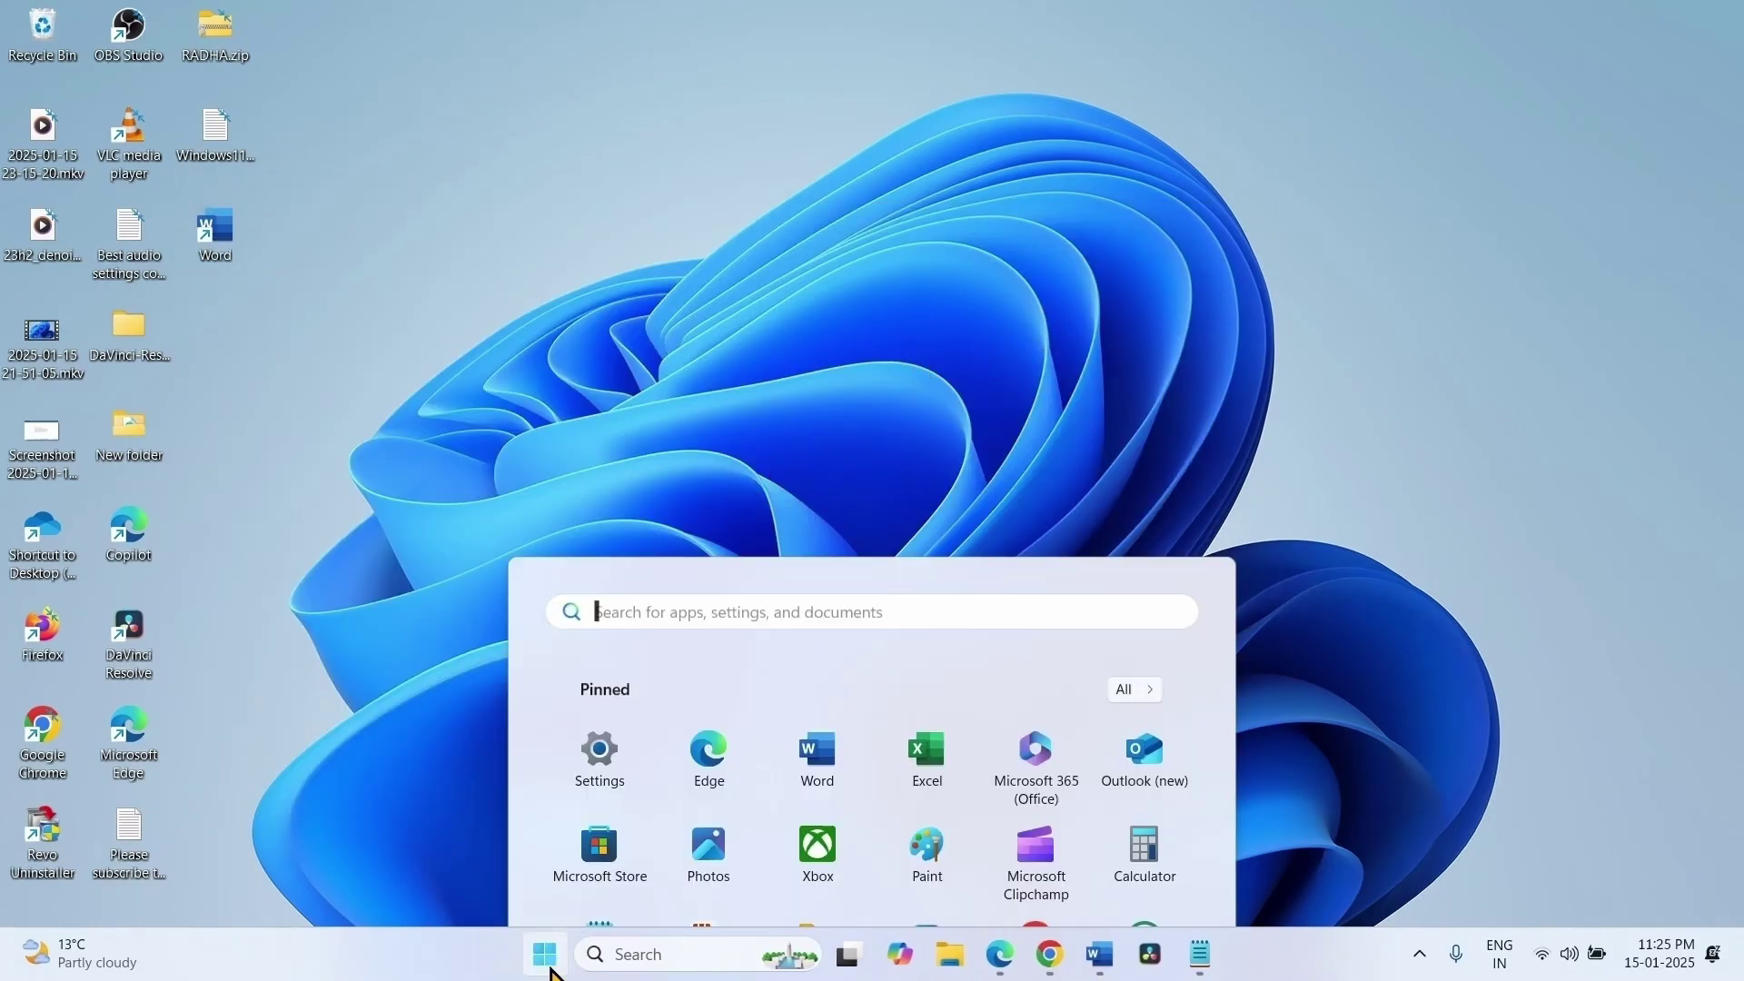
click(546, 955)
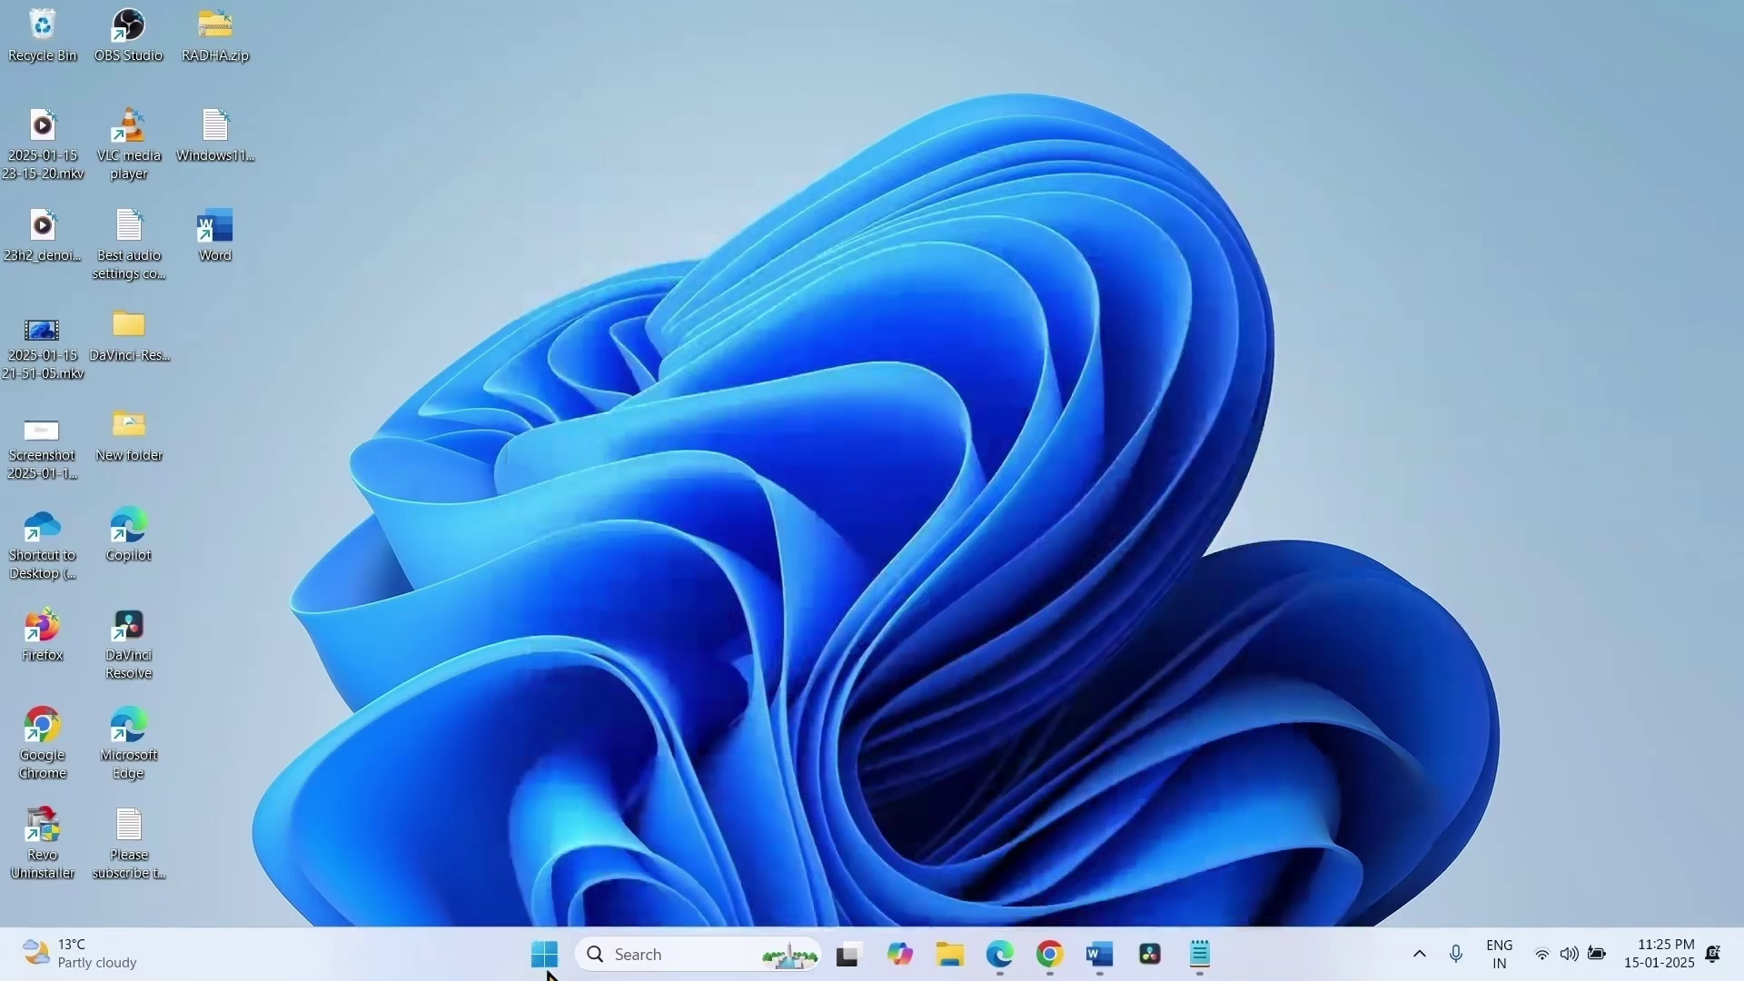
click(546, 964)
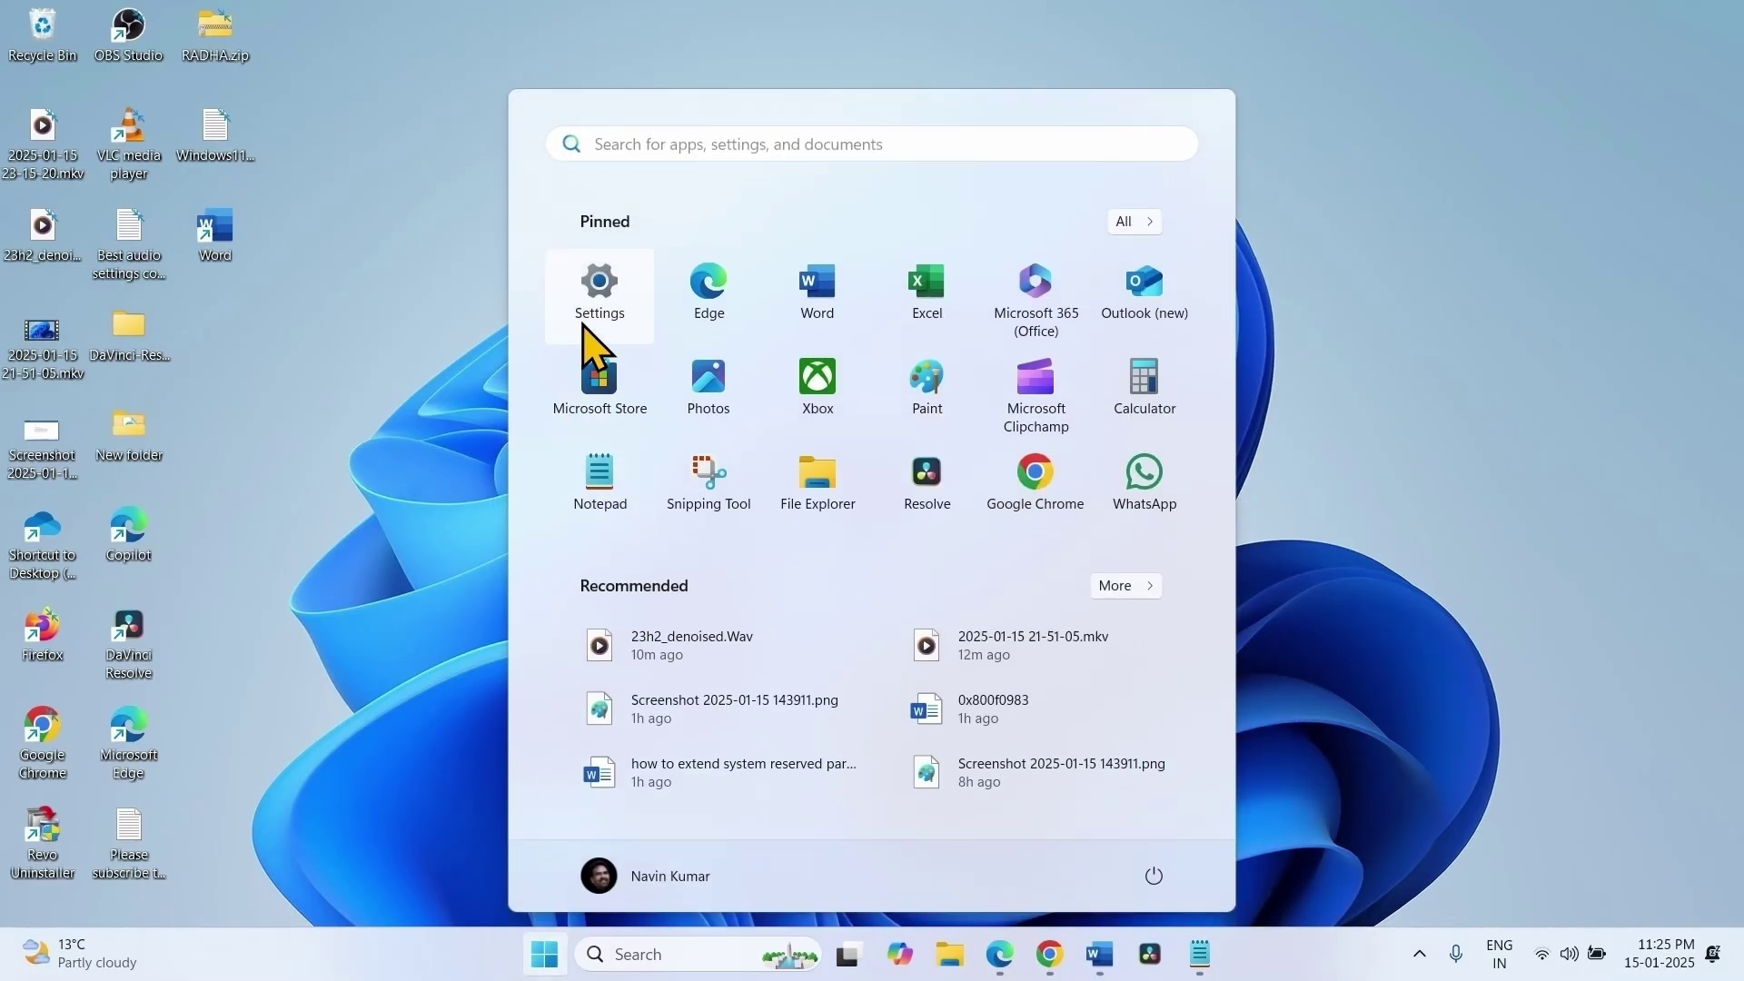
click(598, 305)
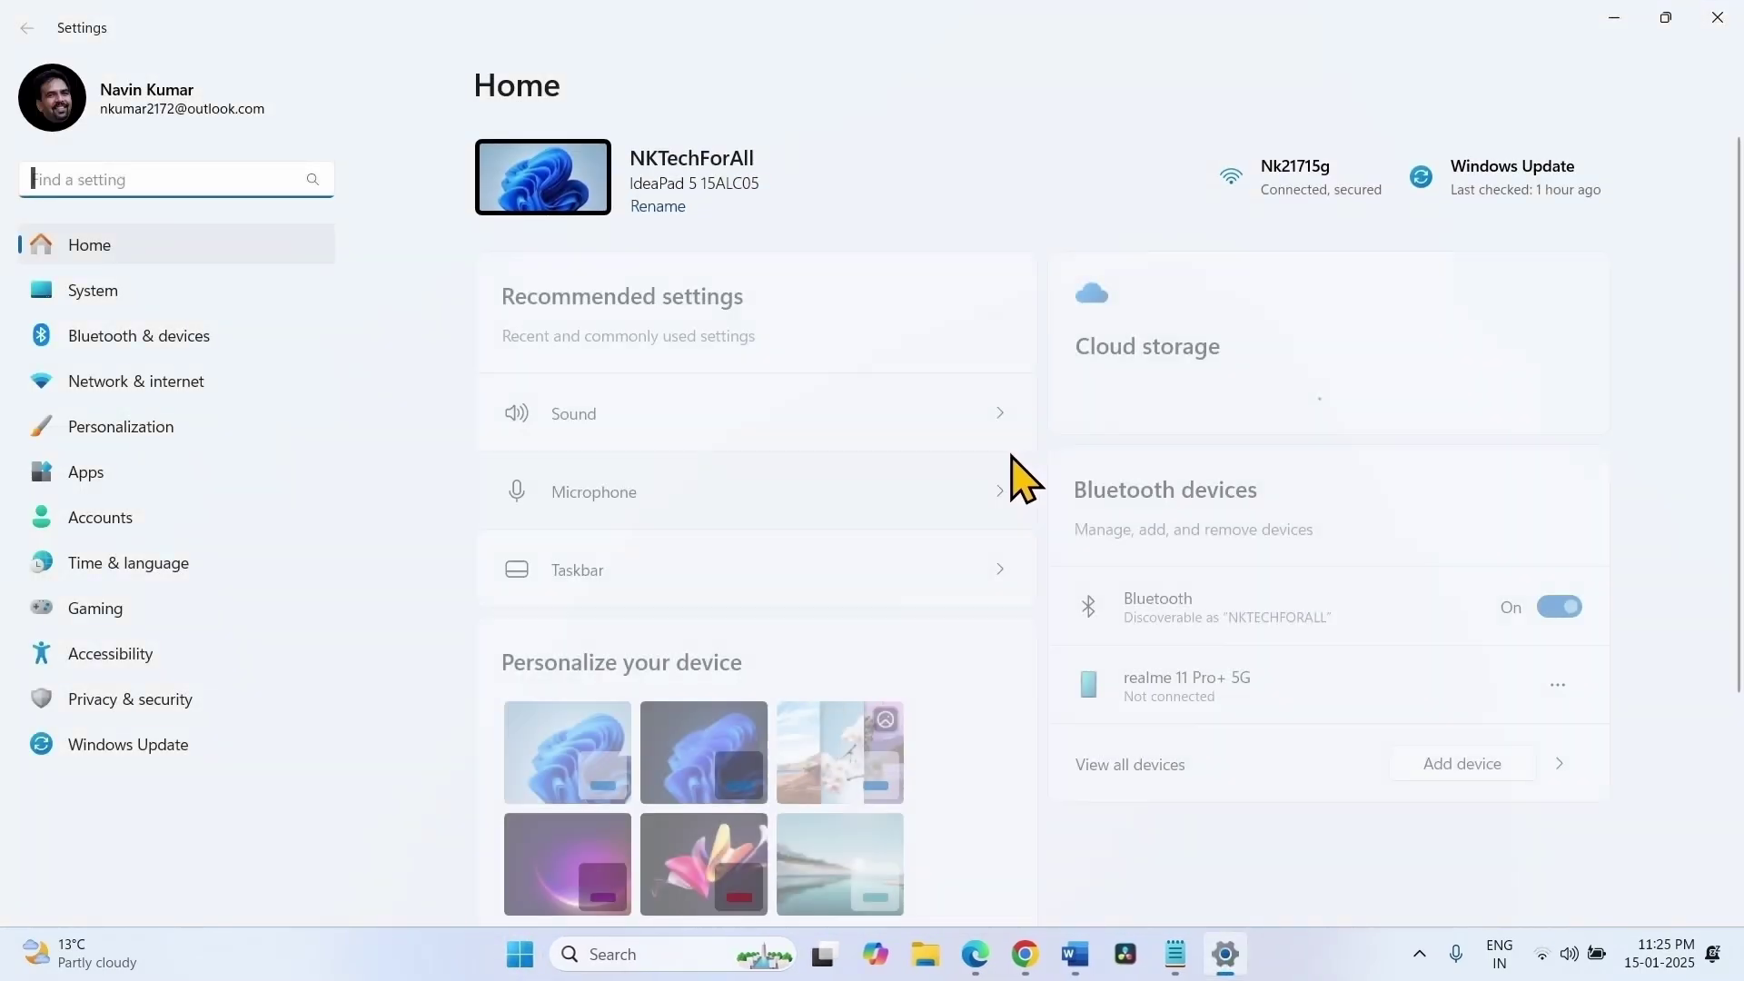
click(1716, 17)
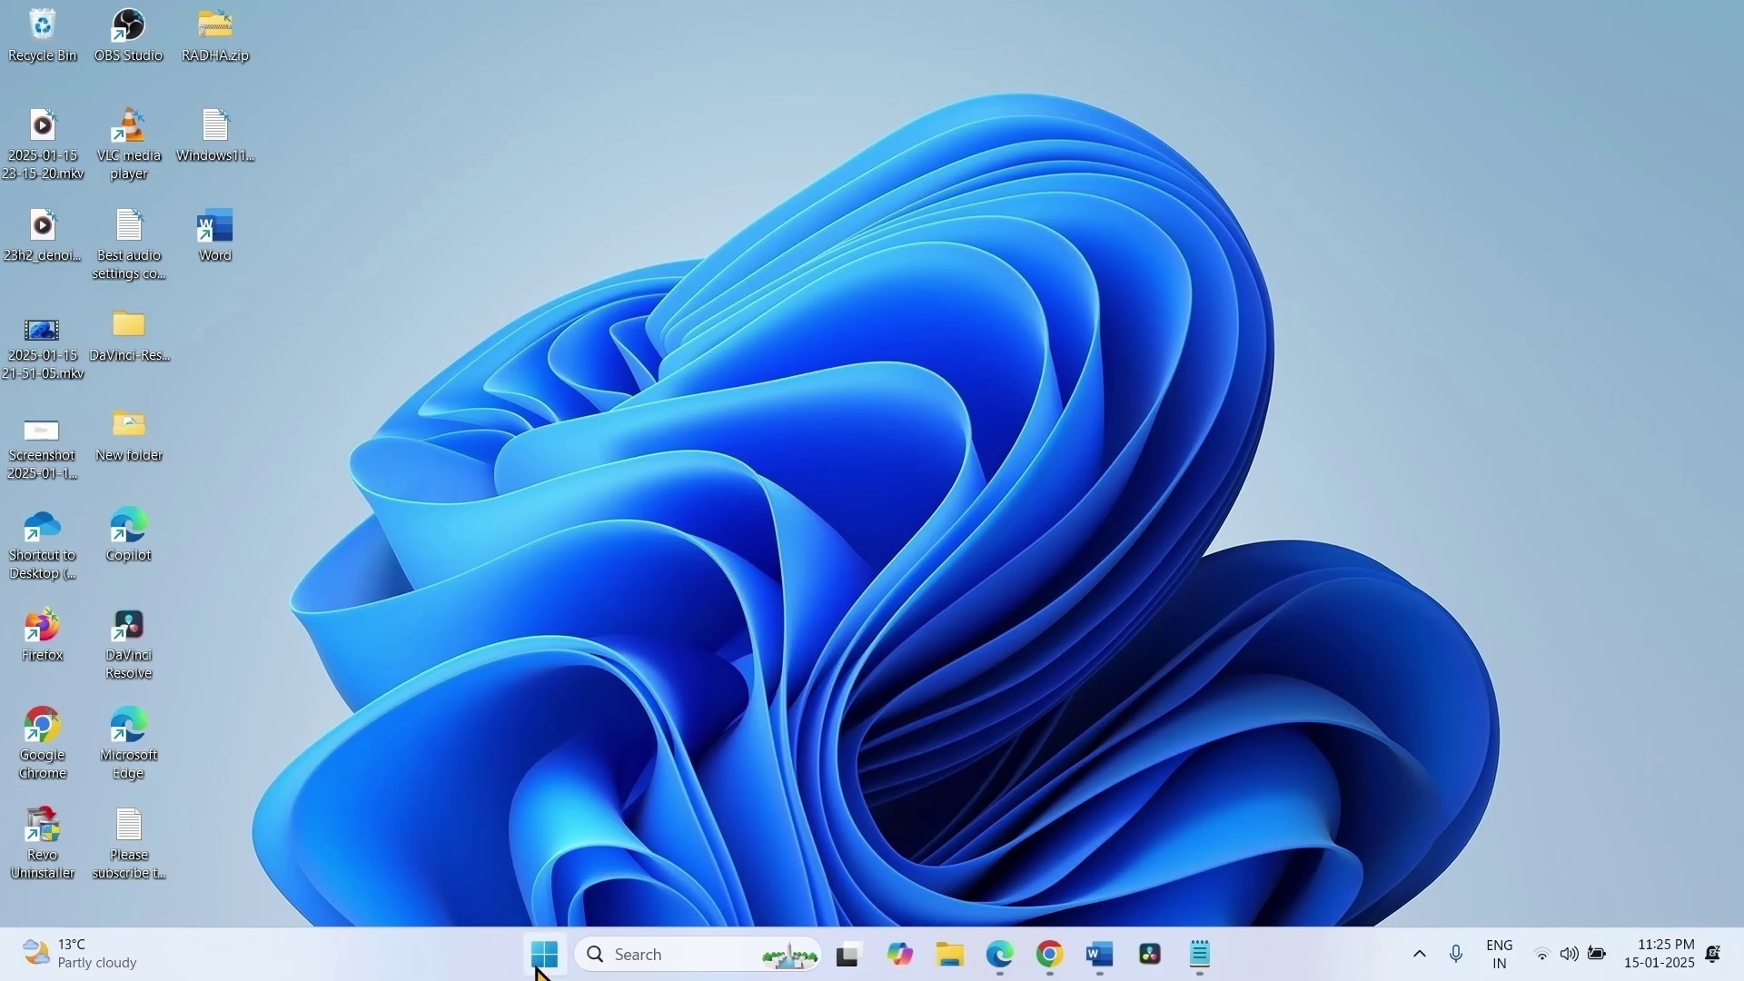
Check for updates on the Windows Update page of Settings, and close the Settings window.
click(543, 963)
click(598, 304)
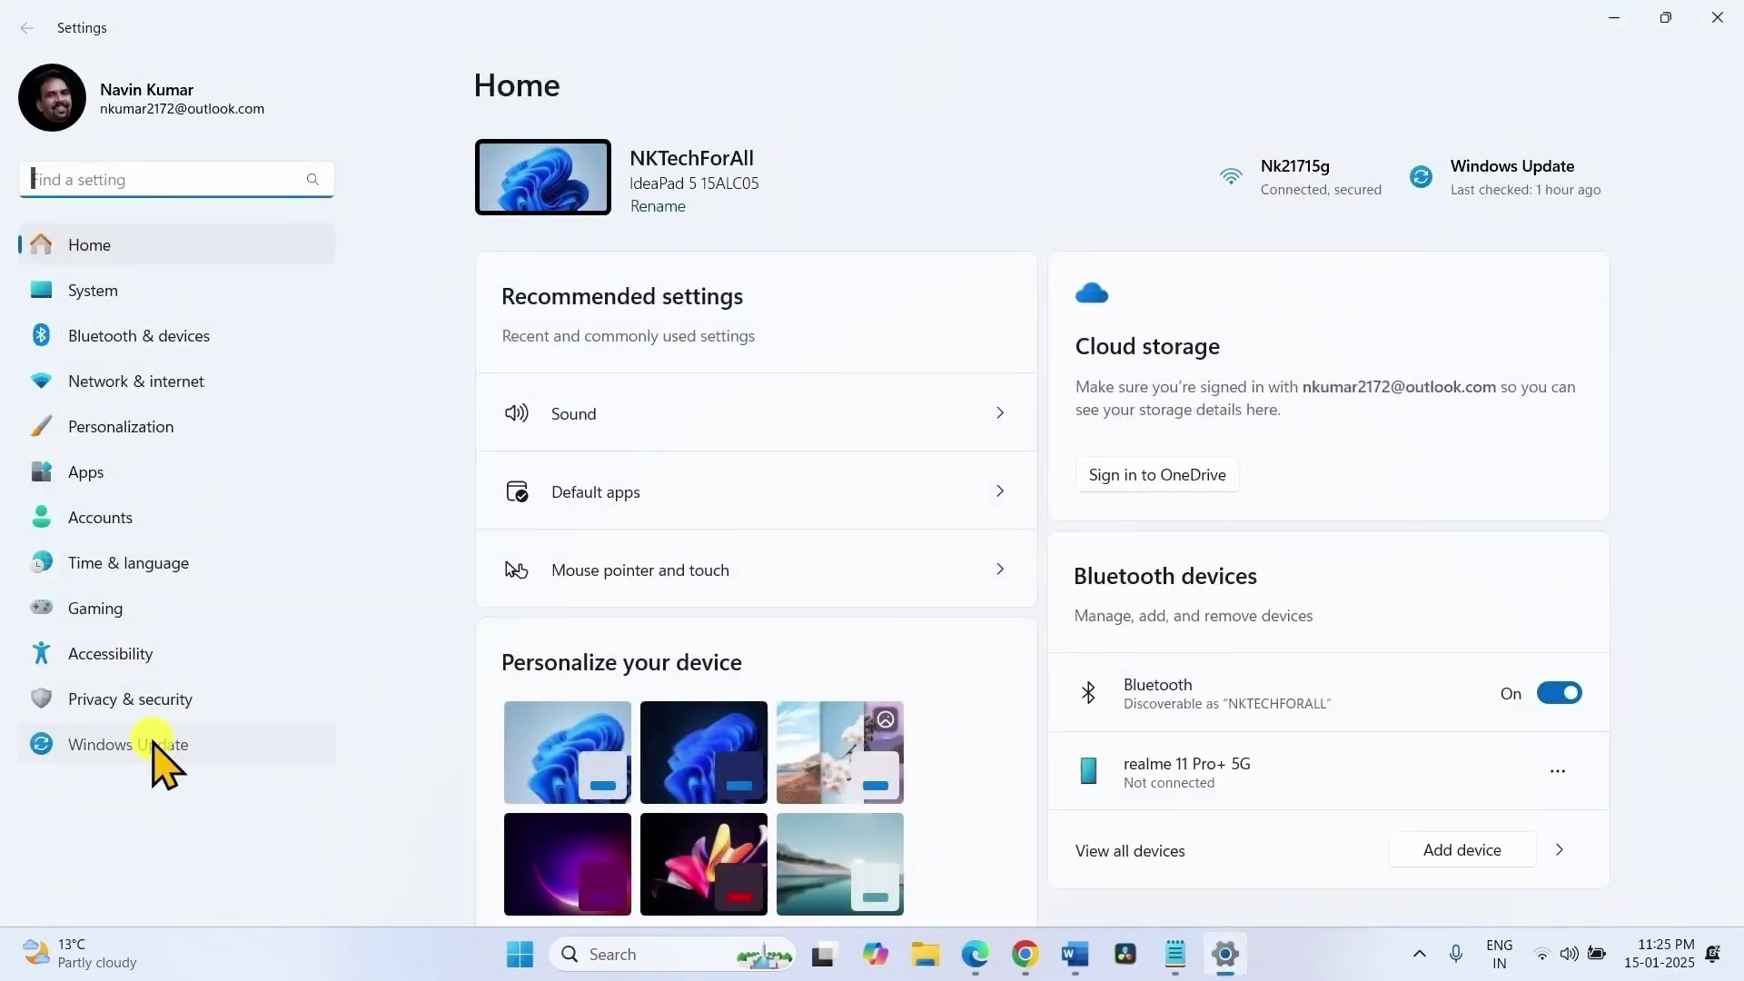
click(154, 749)
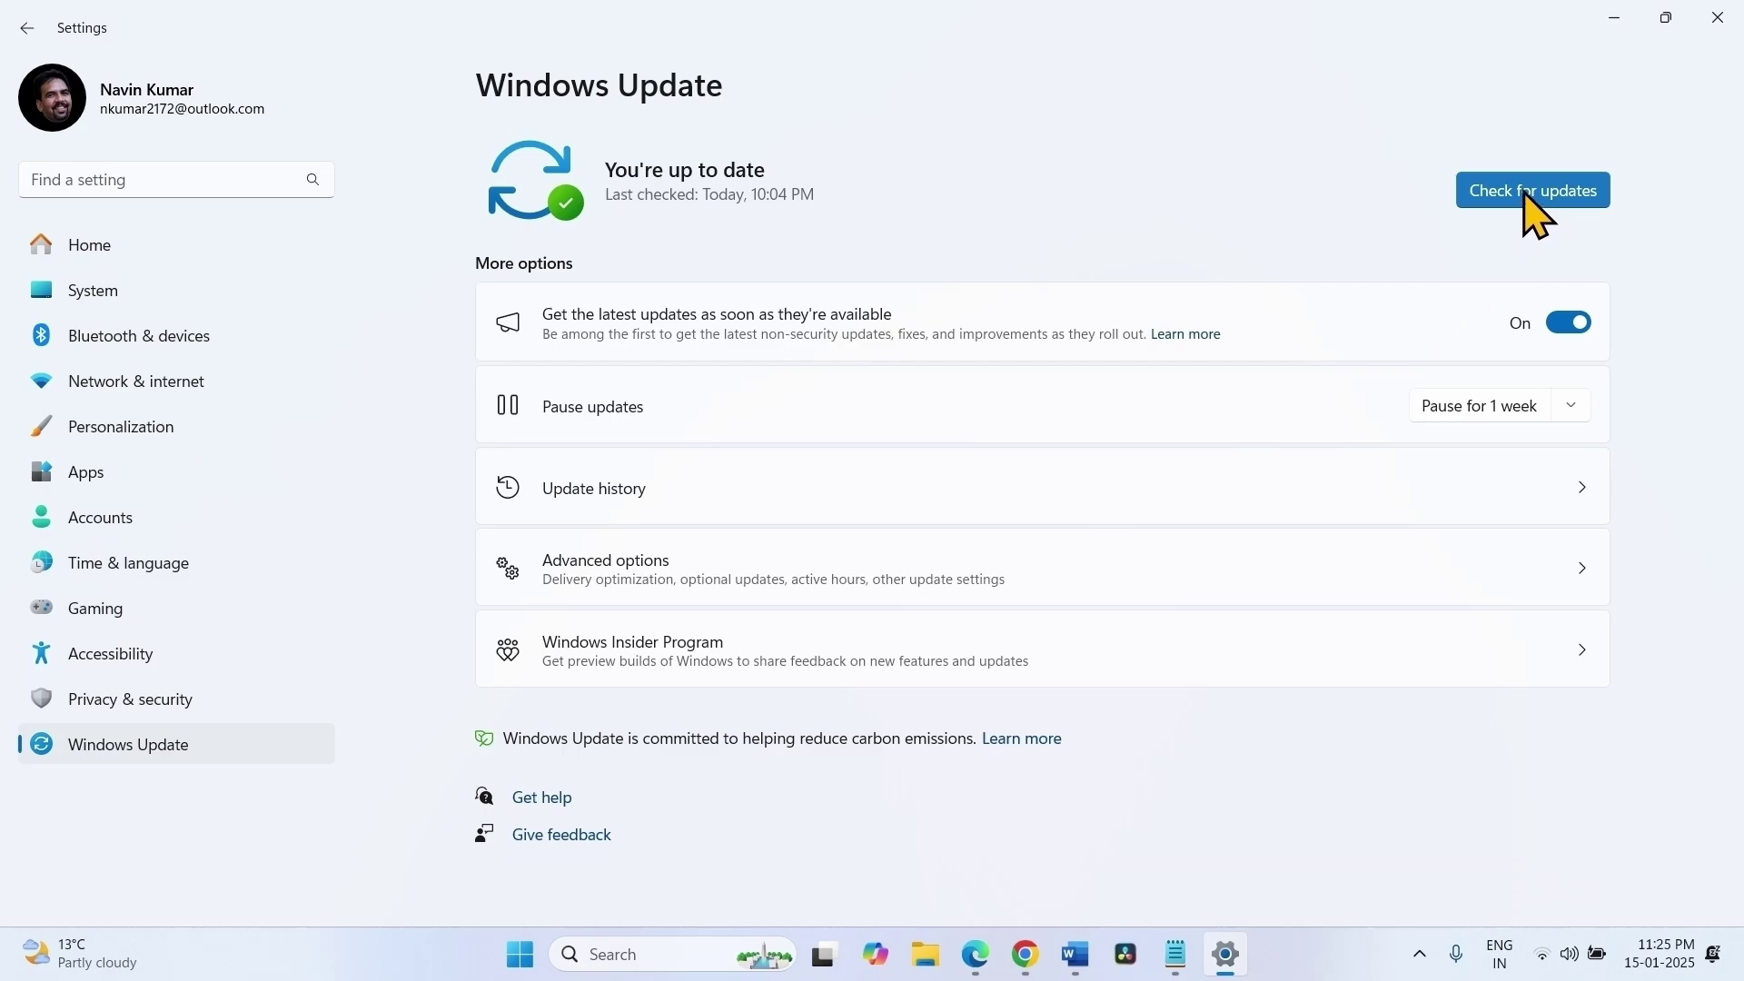
click(1524, 190)
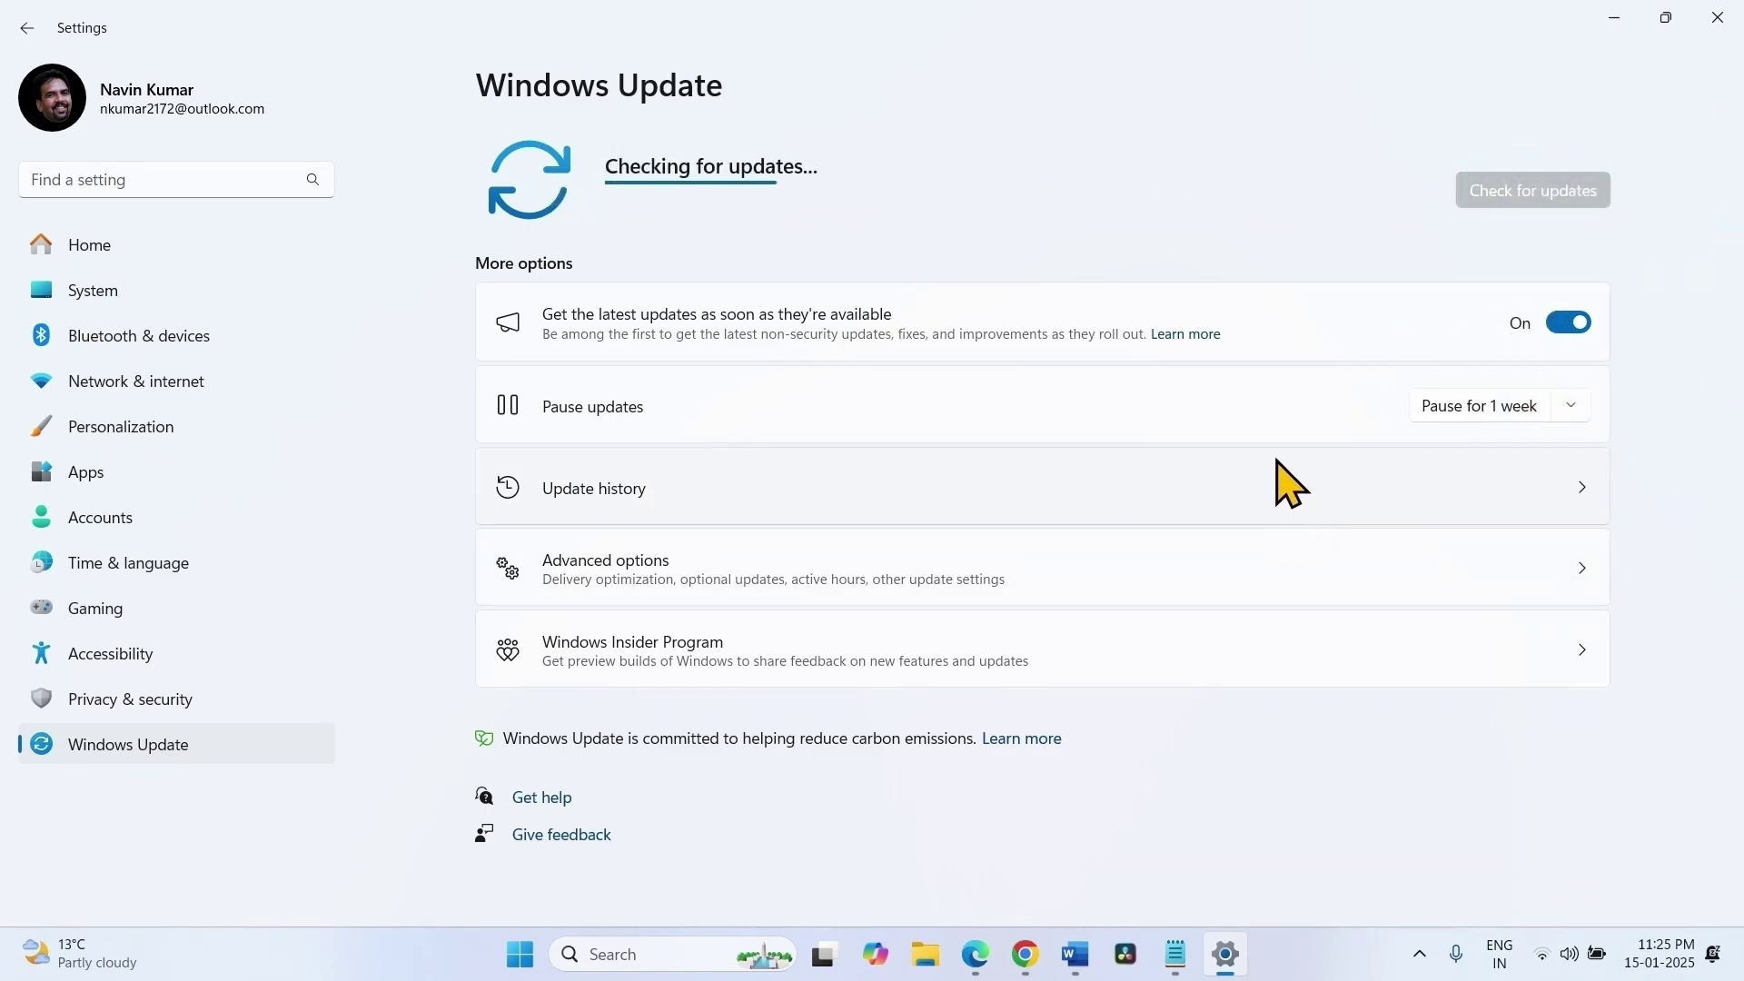
click(1723, 13)
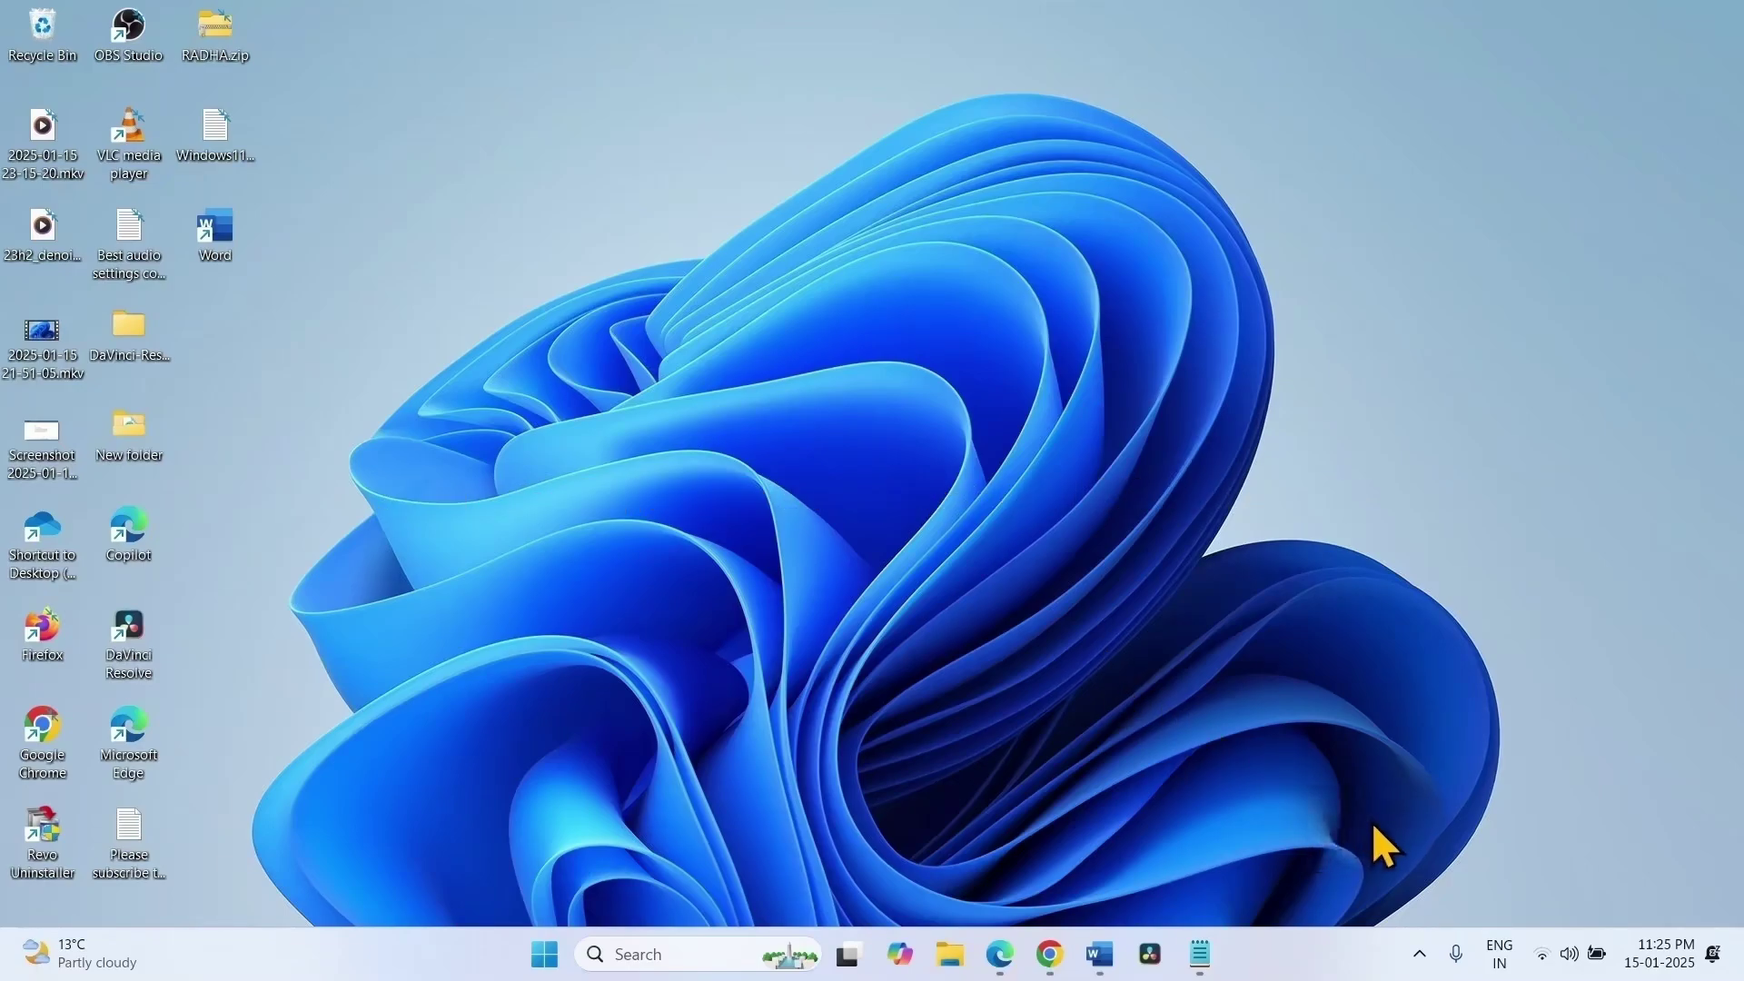
Open Command Prompt as administrator, allow it to make changes, and run sfc /scannow.
click(641, 954)
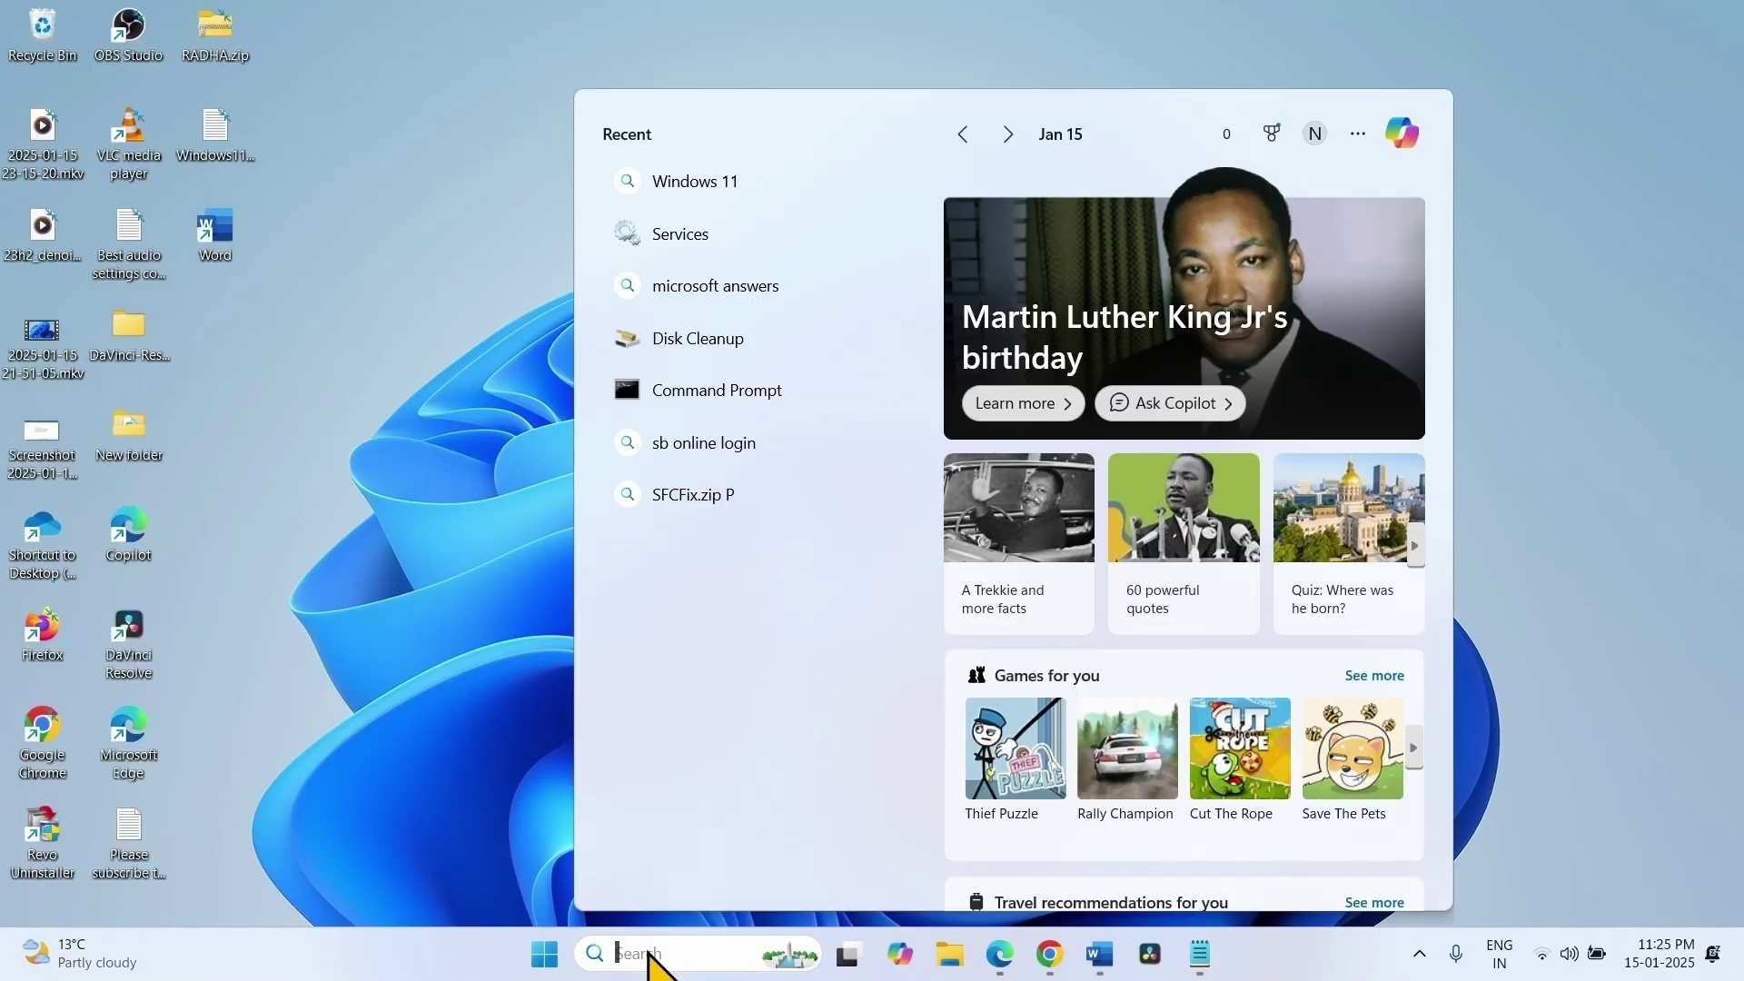
text(cmd)
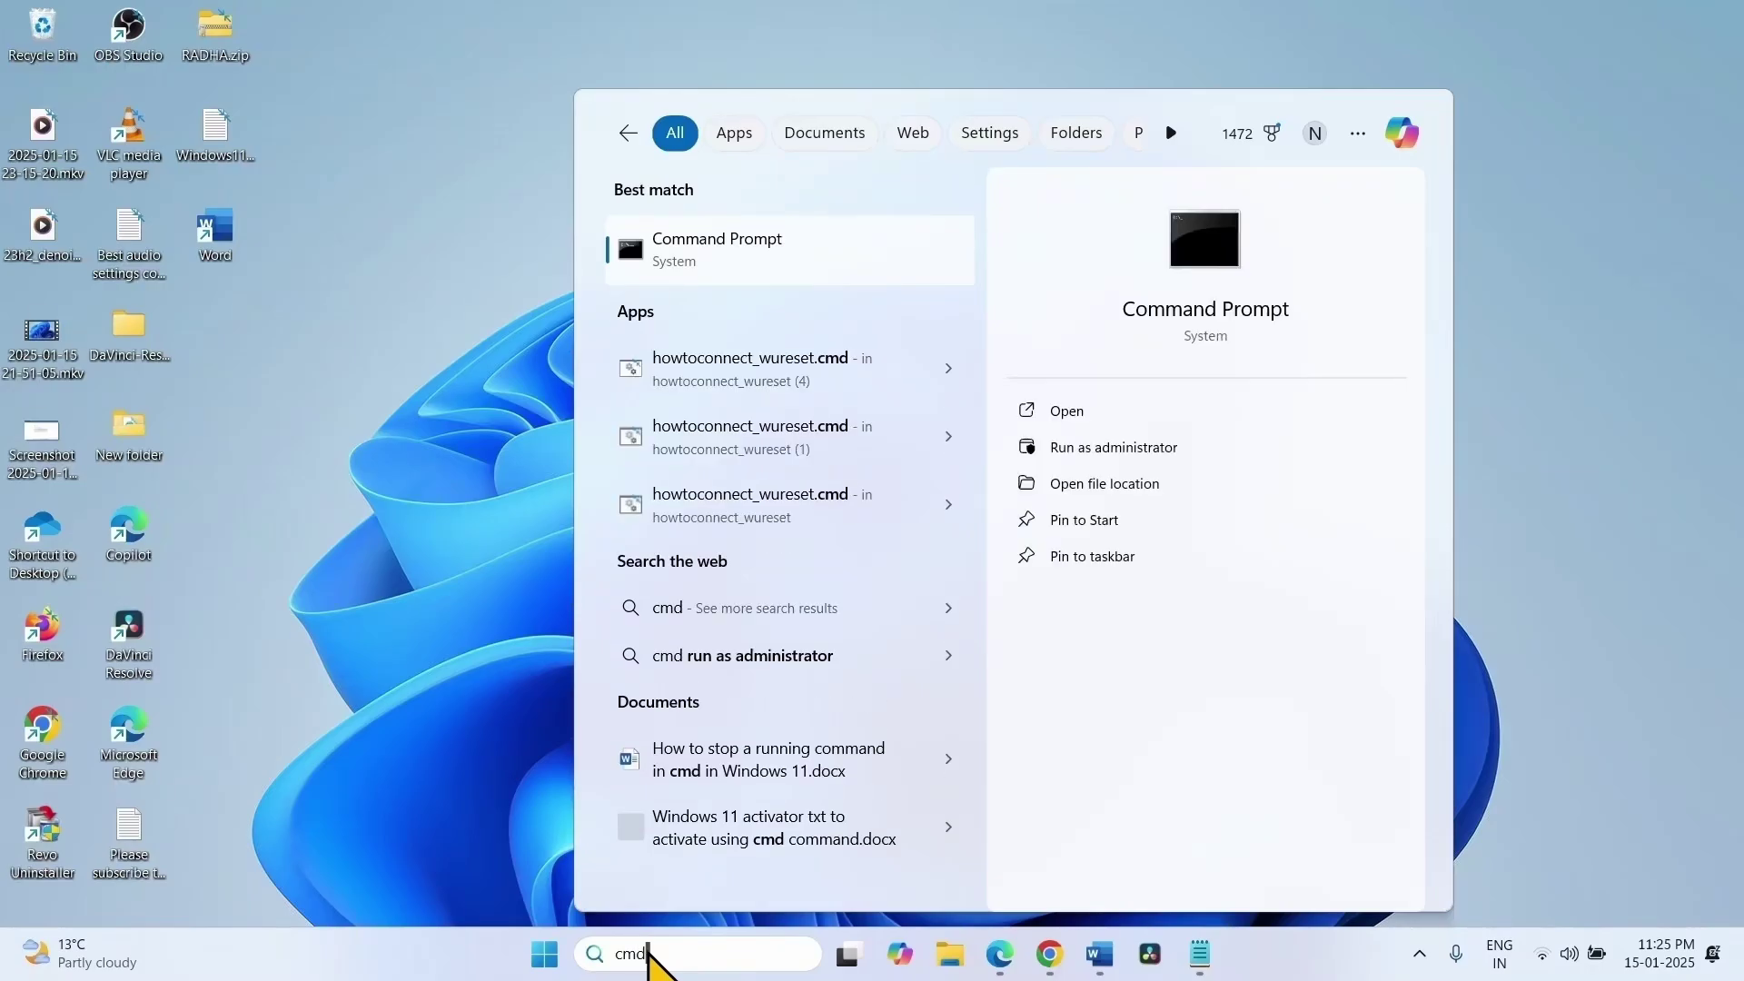
click(1170, 457)
click(746, 659)
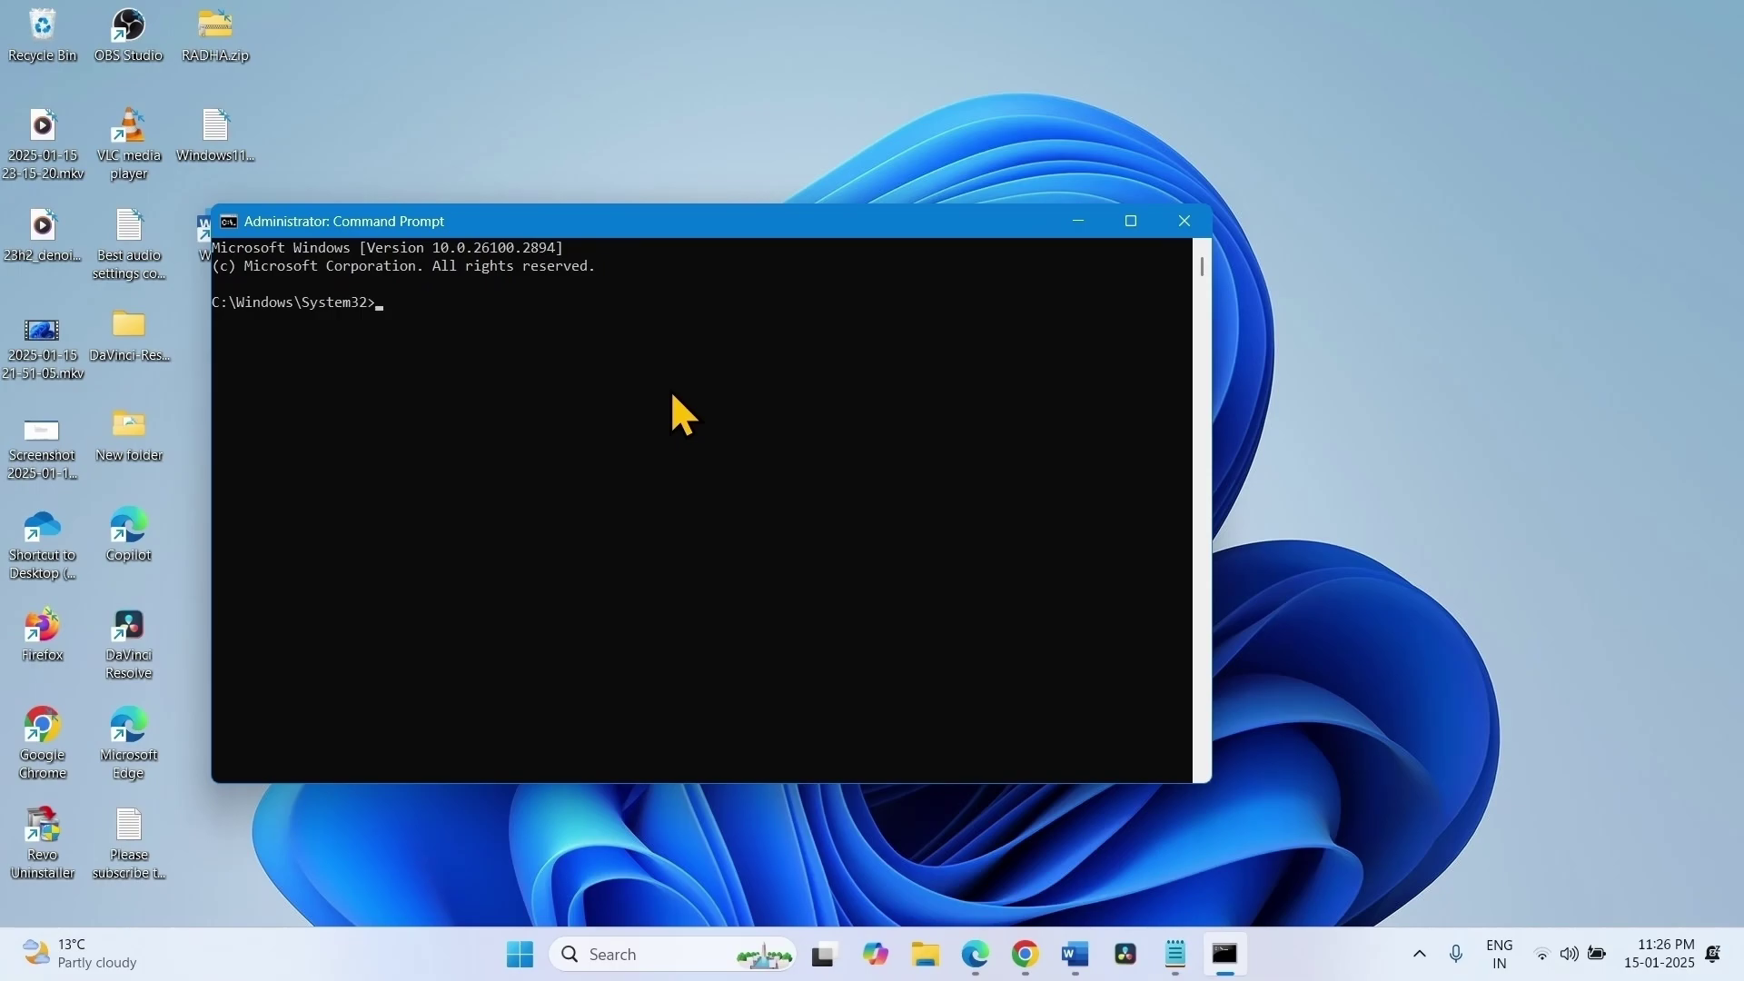
text(c /scannow)
key(Return)
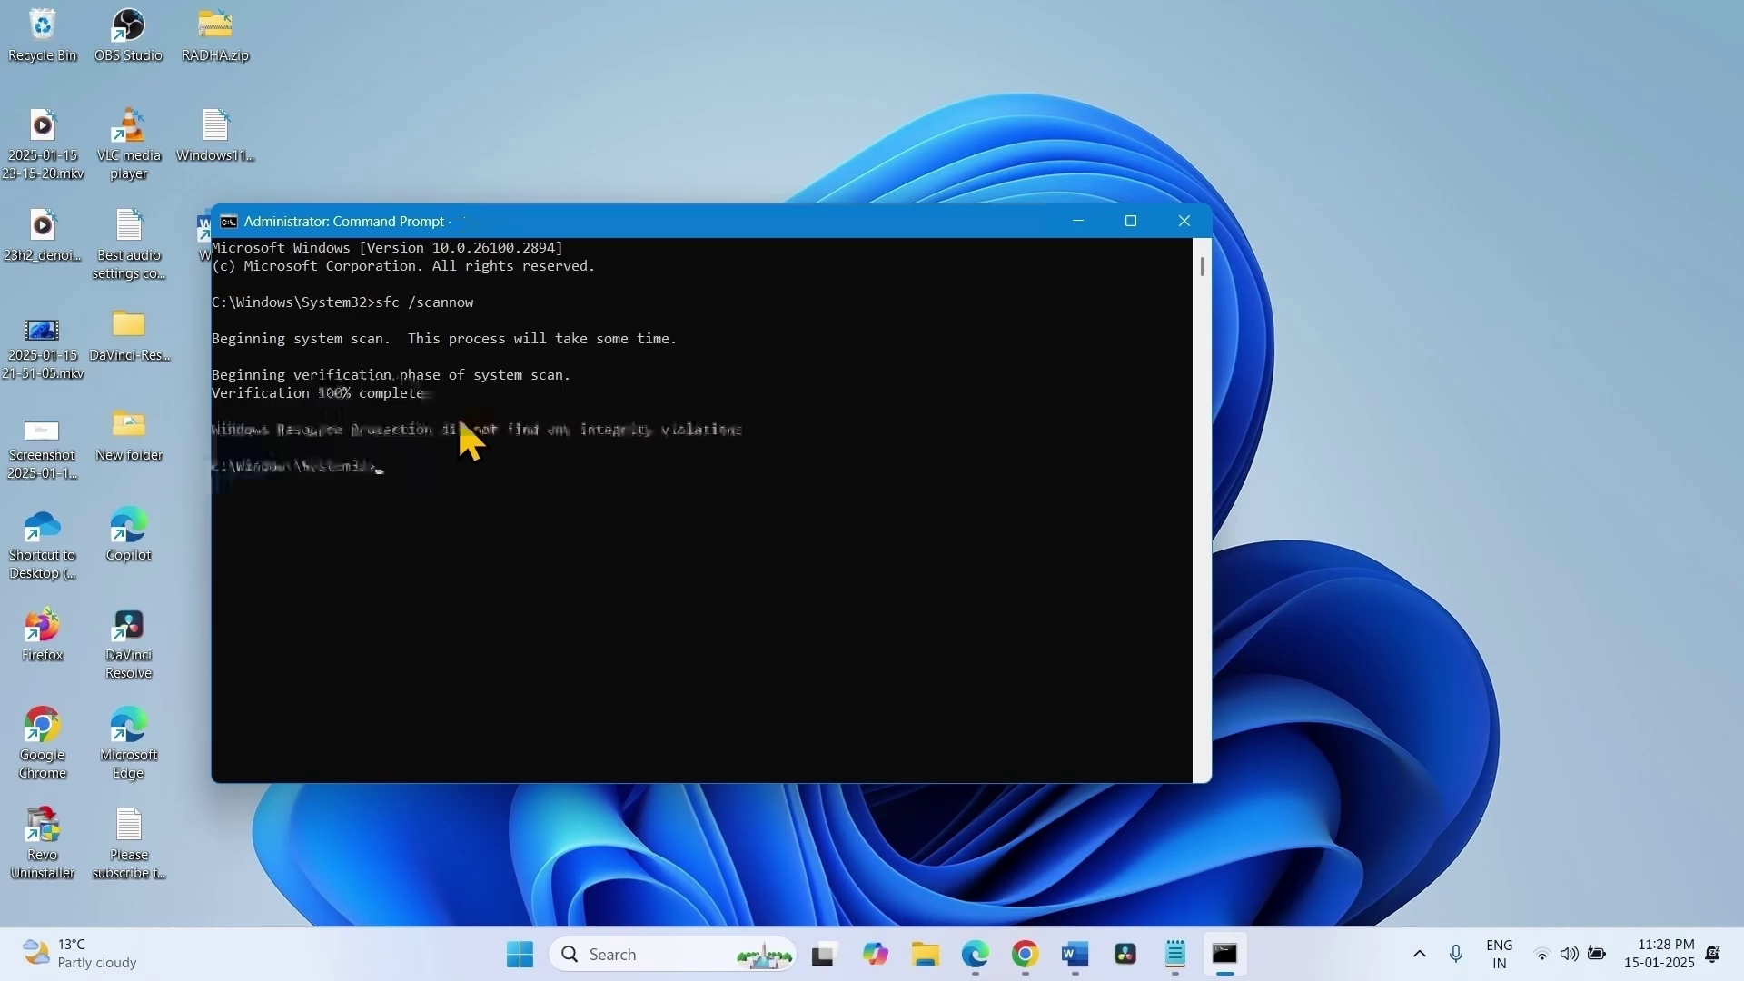
Copy the command Dism /Online /Cleanup-Image /RestoreHealth from the DISM commands in the Notepad notes.
click(1174, 956)
click(1394, 599)
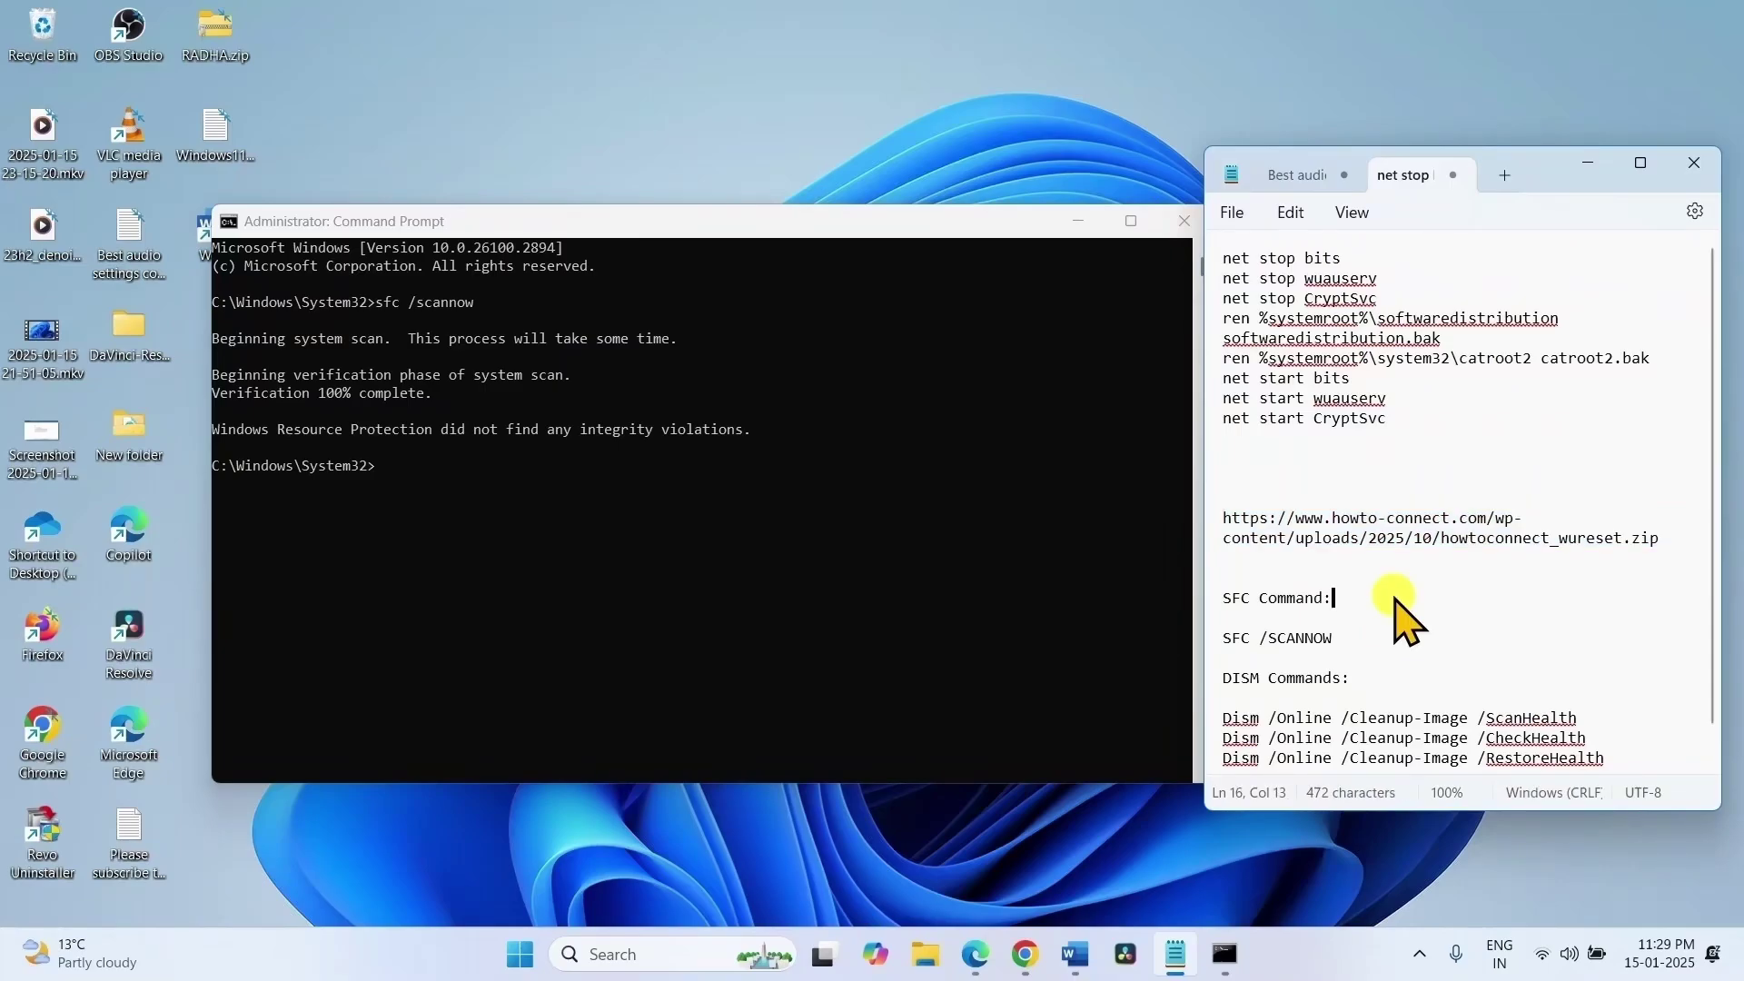
scroll(1394, 599, down, 1)
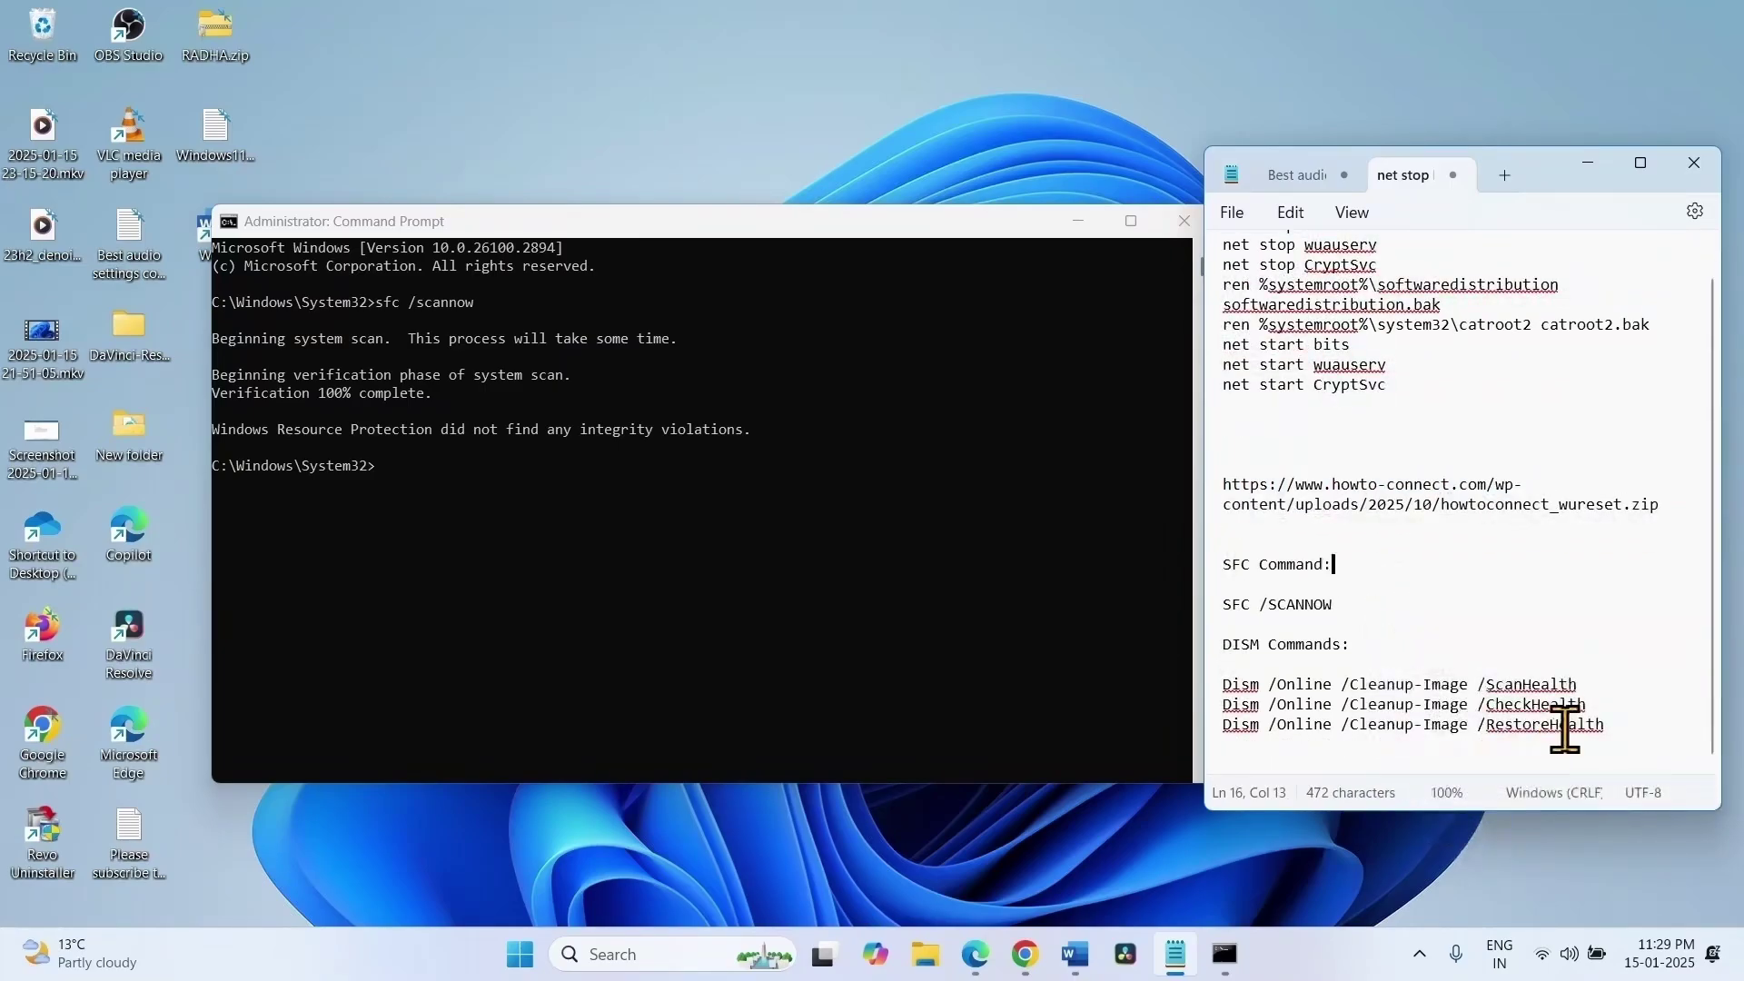
drag(1610, 724, 1219, 726)
right_click(1237, 724)
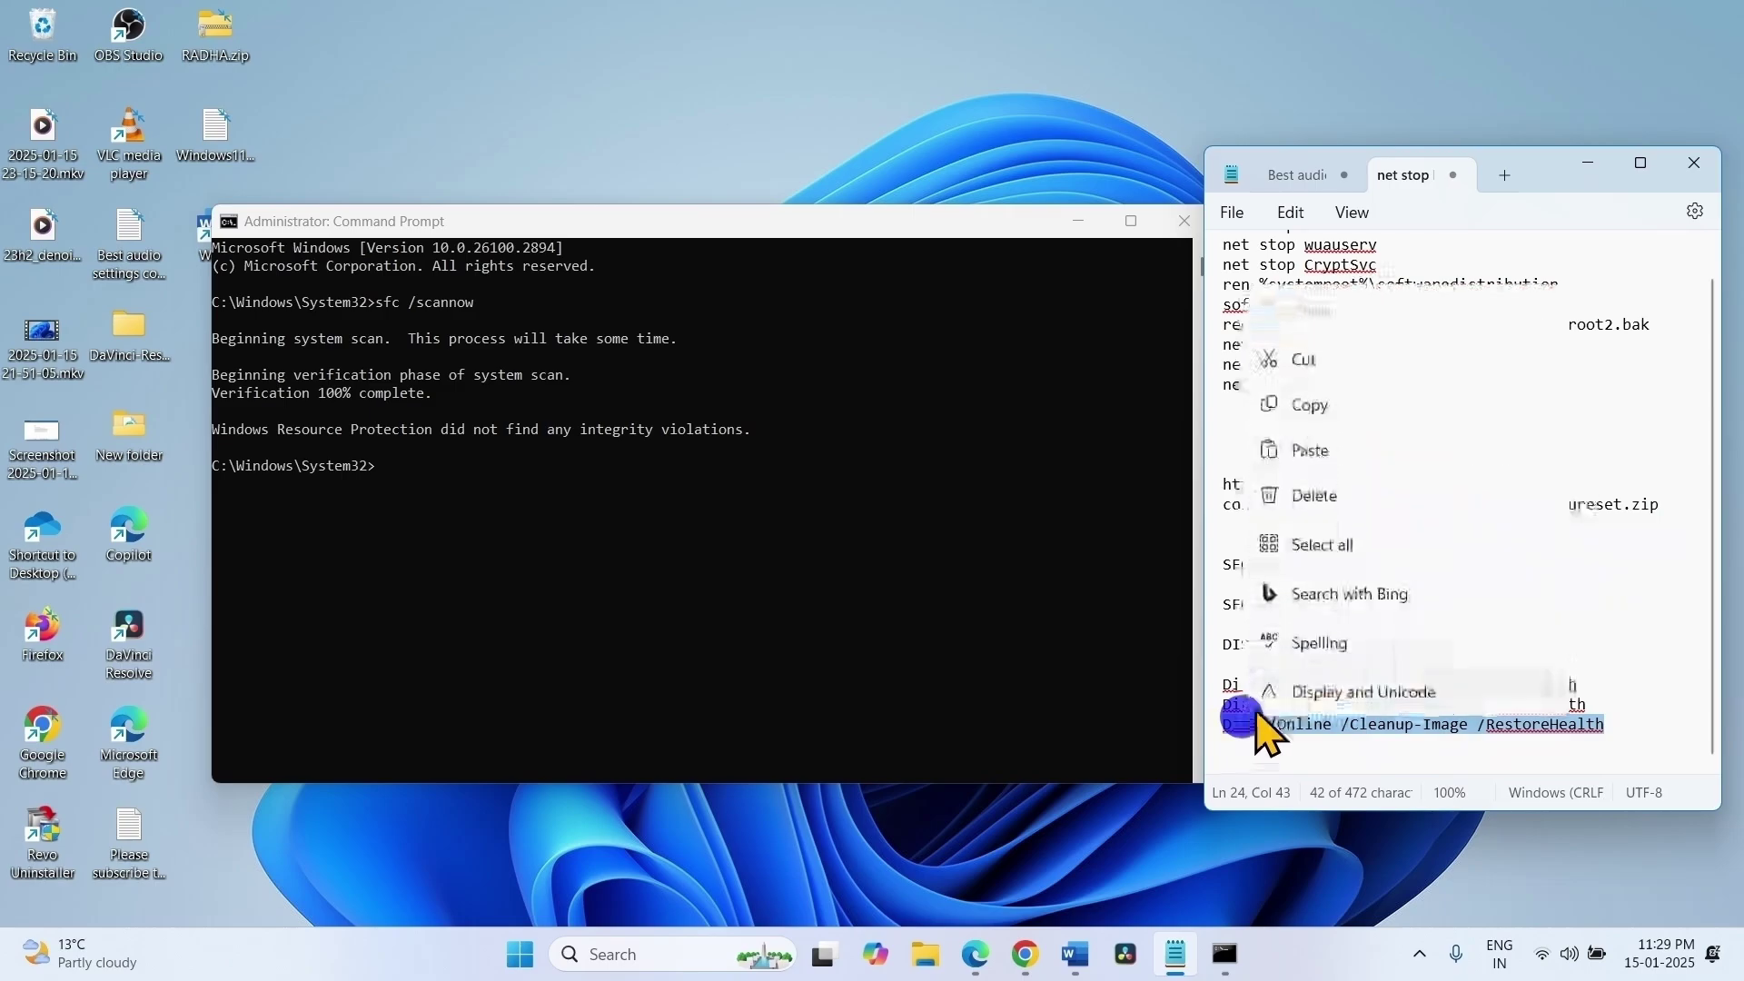
click(1312, 409)
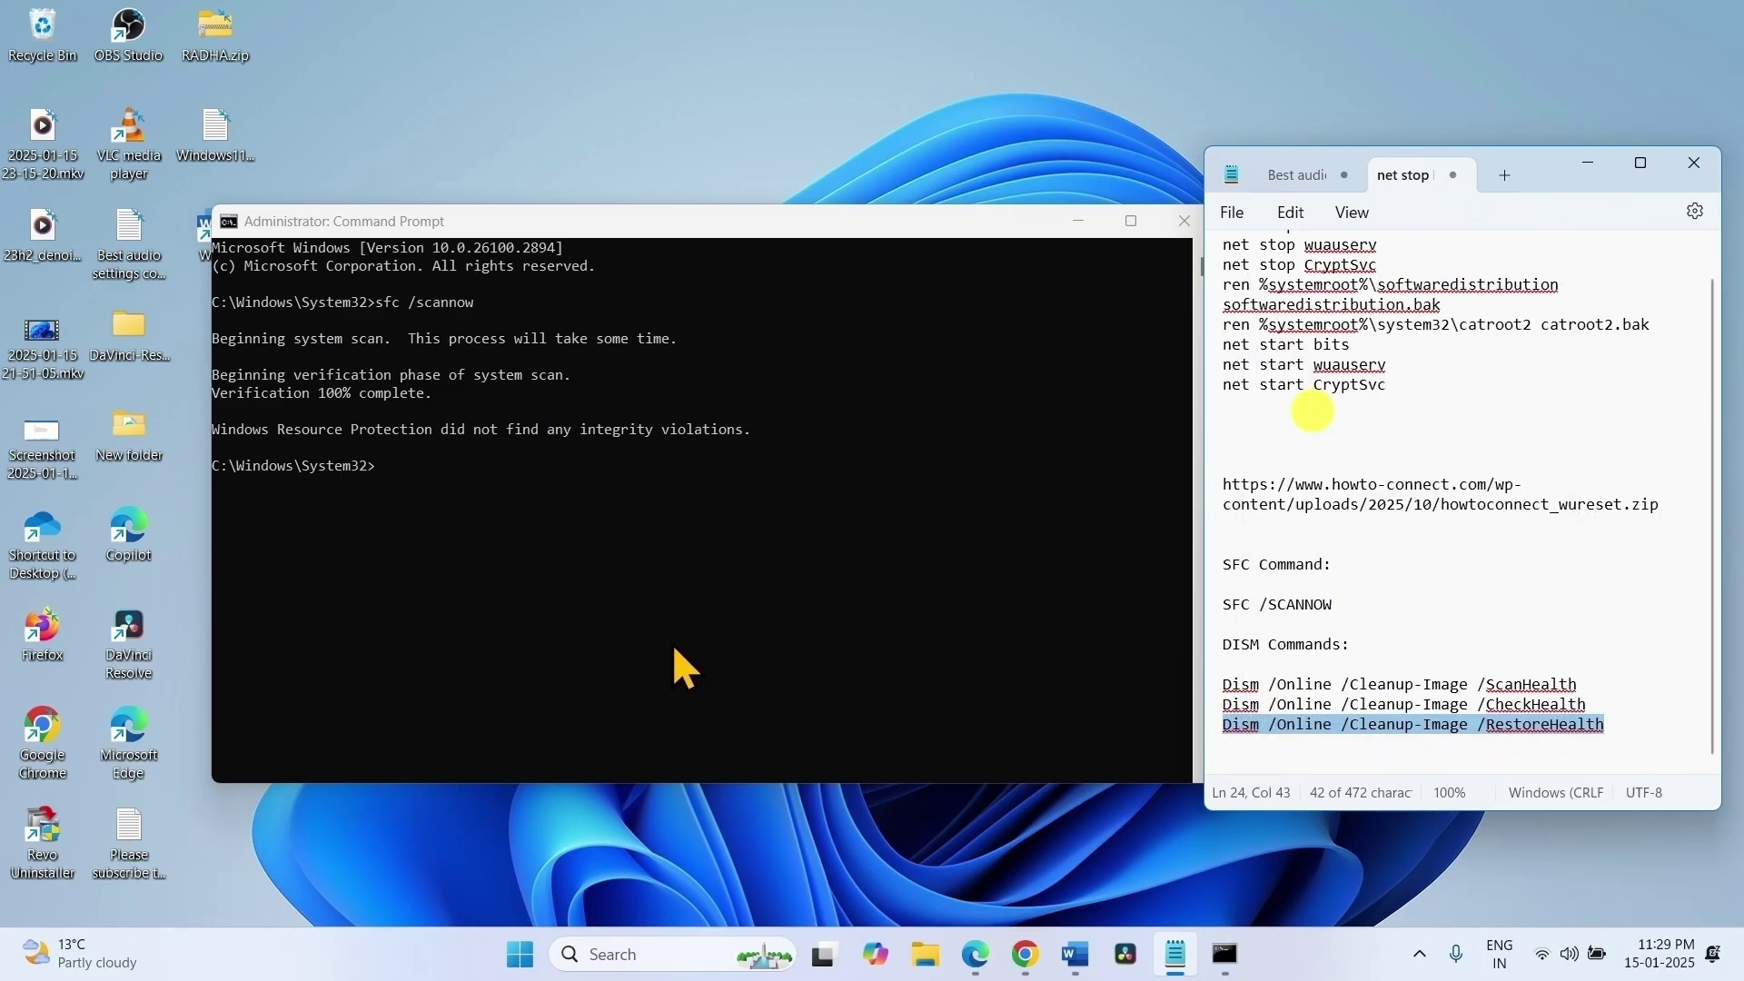
Run the copied Dism RestoreHealth command in Command Prompt, minimize Notepad, and close Command Prompt once the operation finishes.
click(401, 465)
key(ctrl+v)
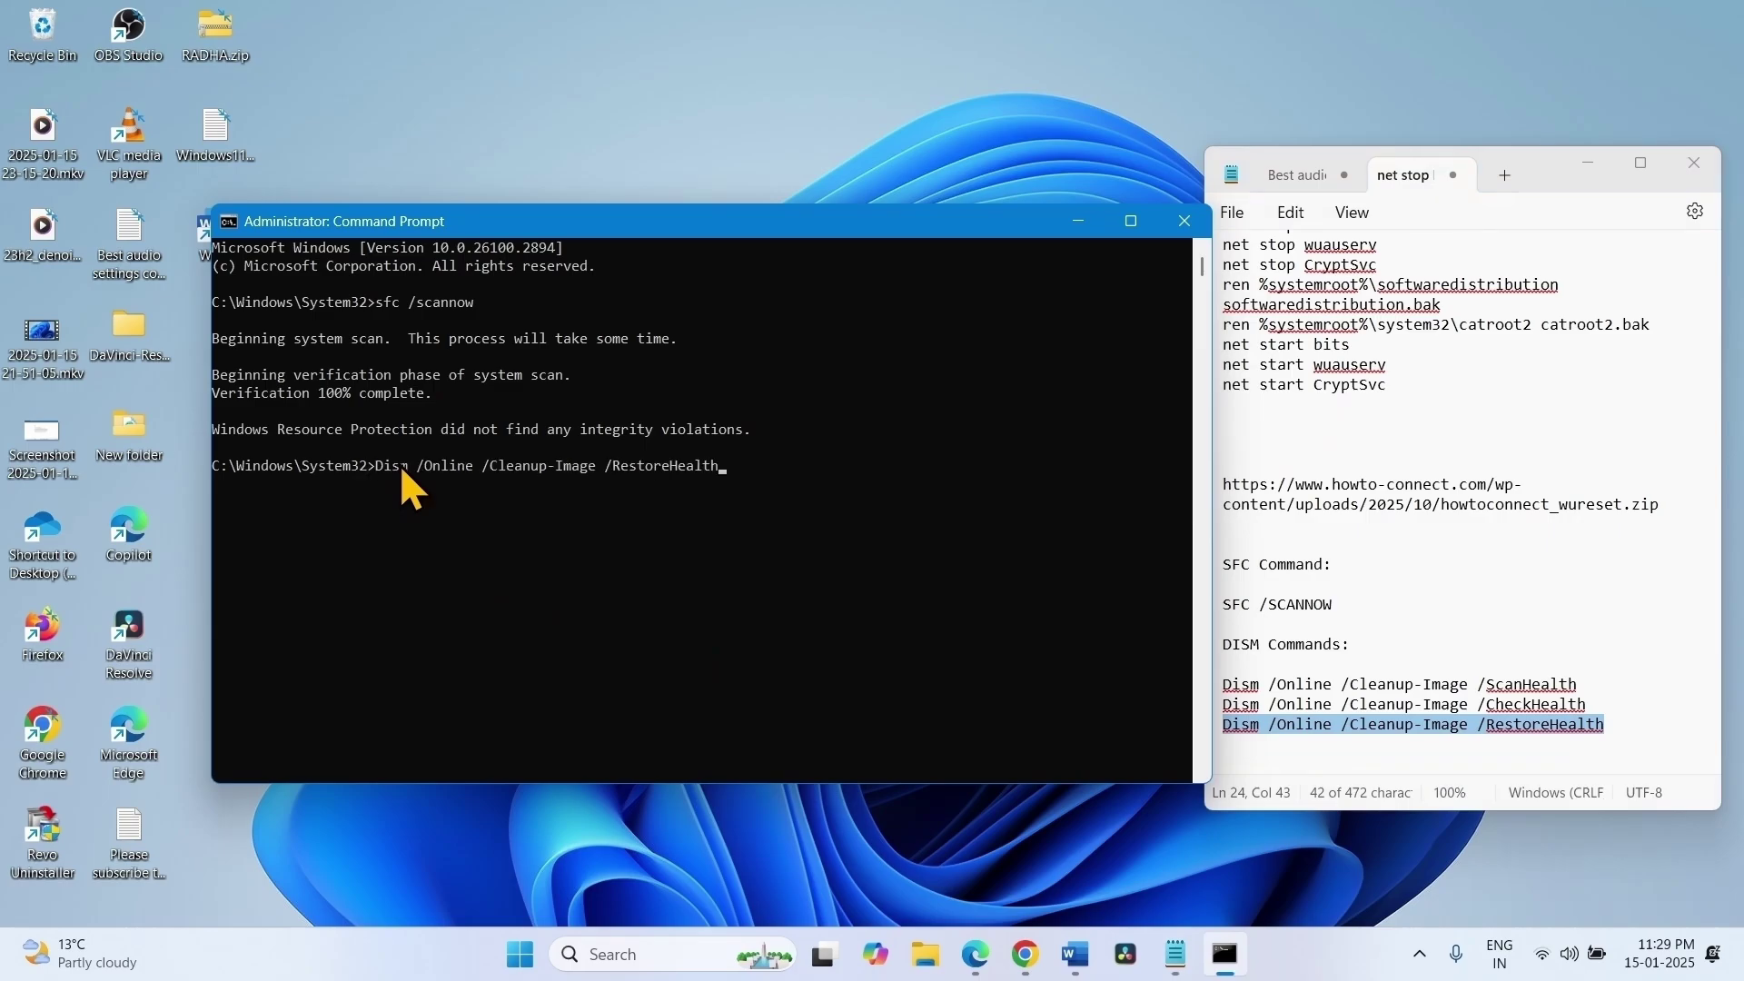
key(Return)
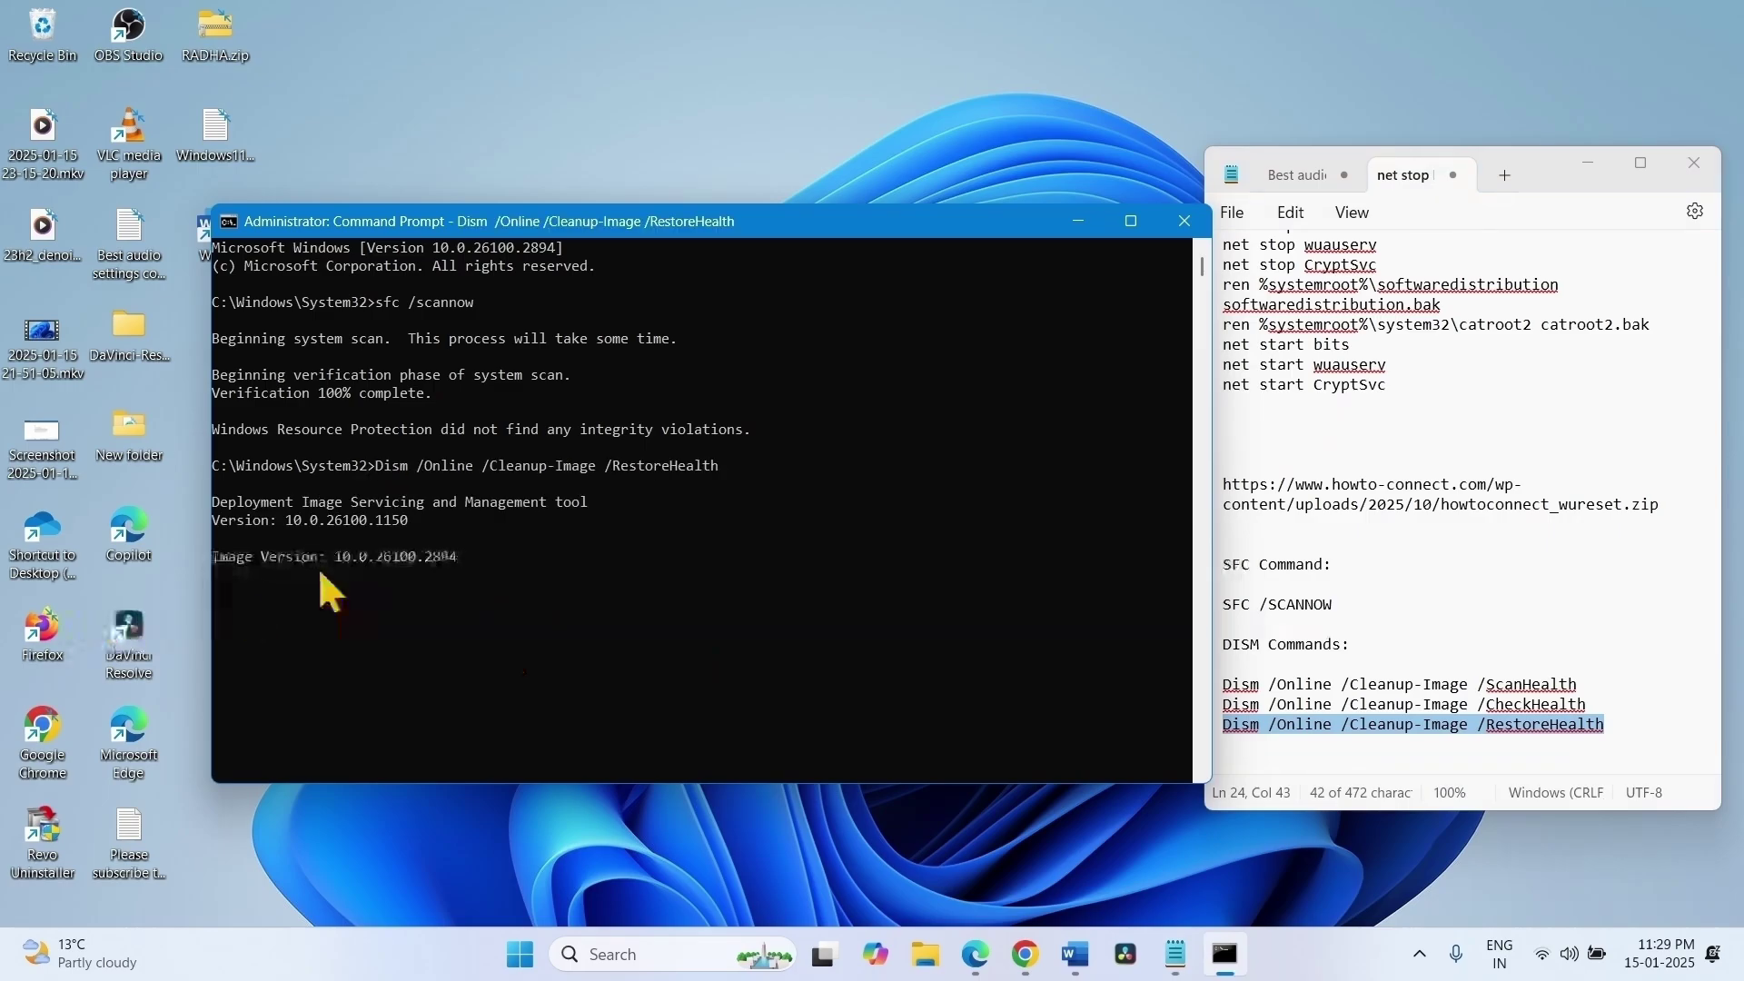
click(1587, 164)
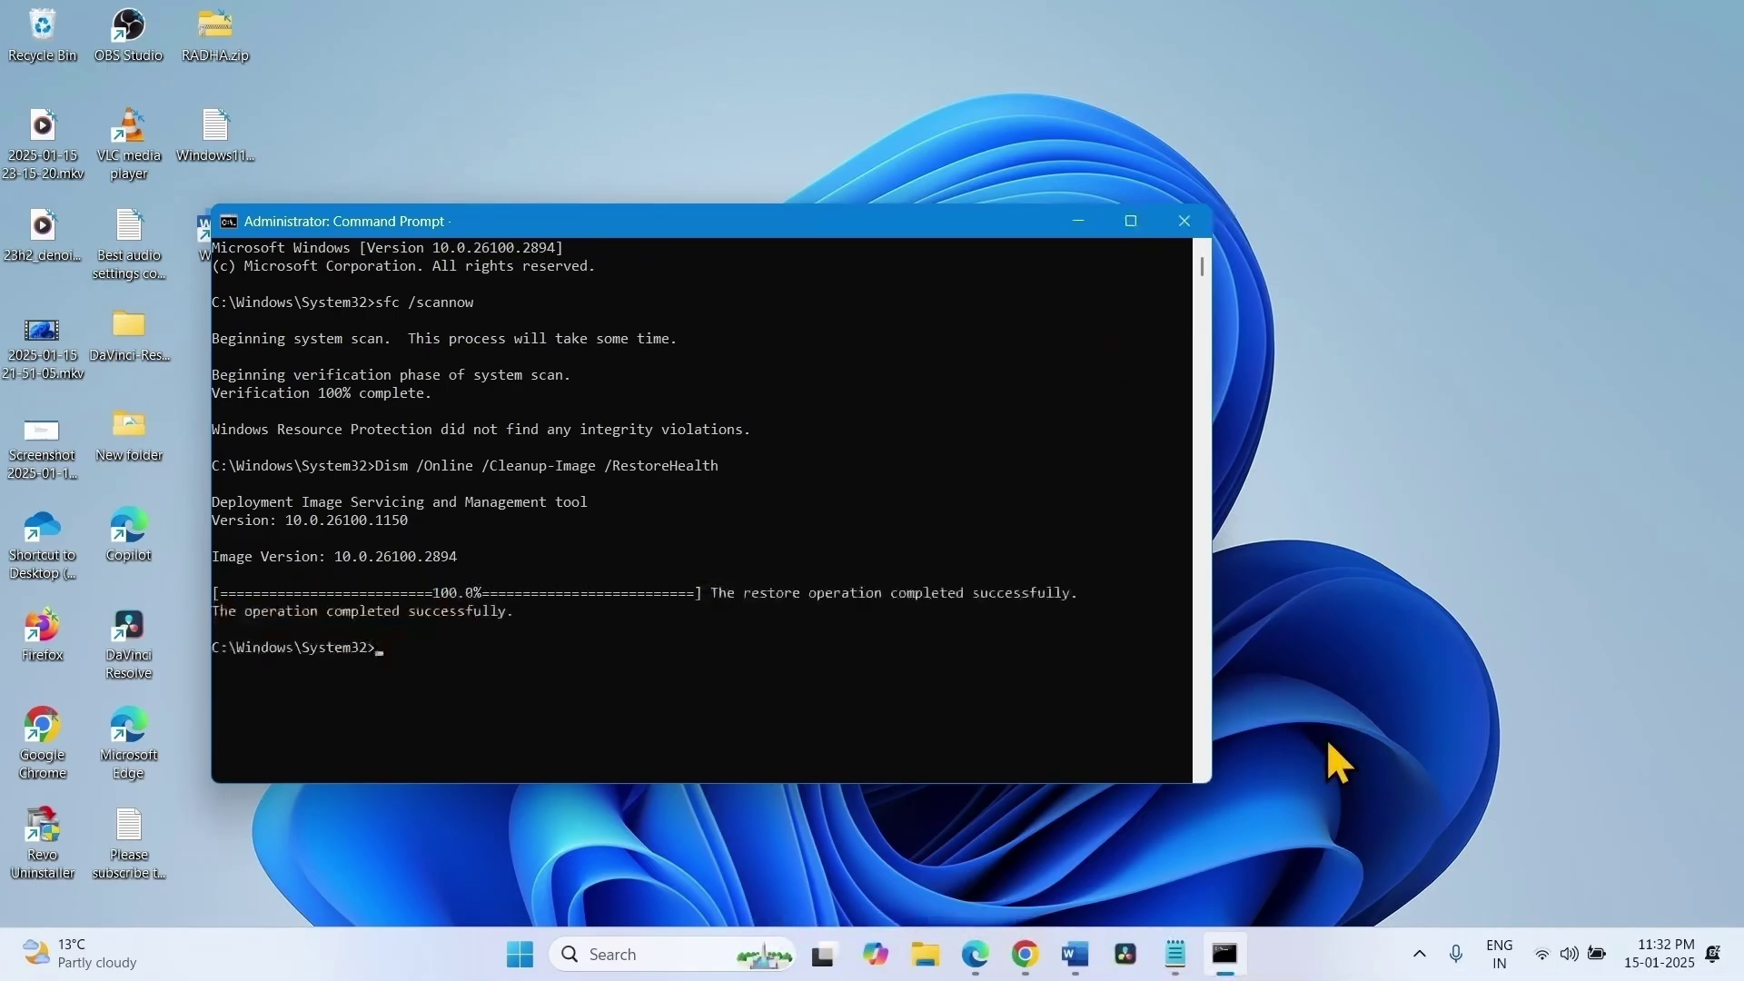
click(1184, 225)
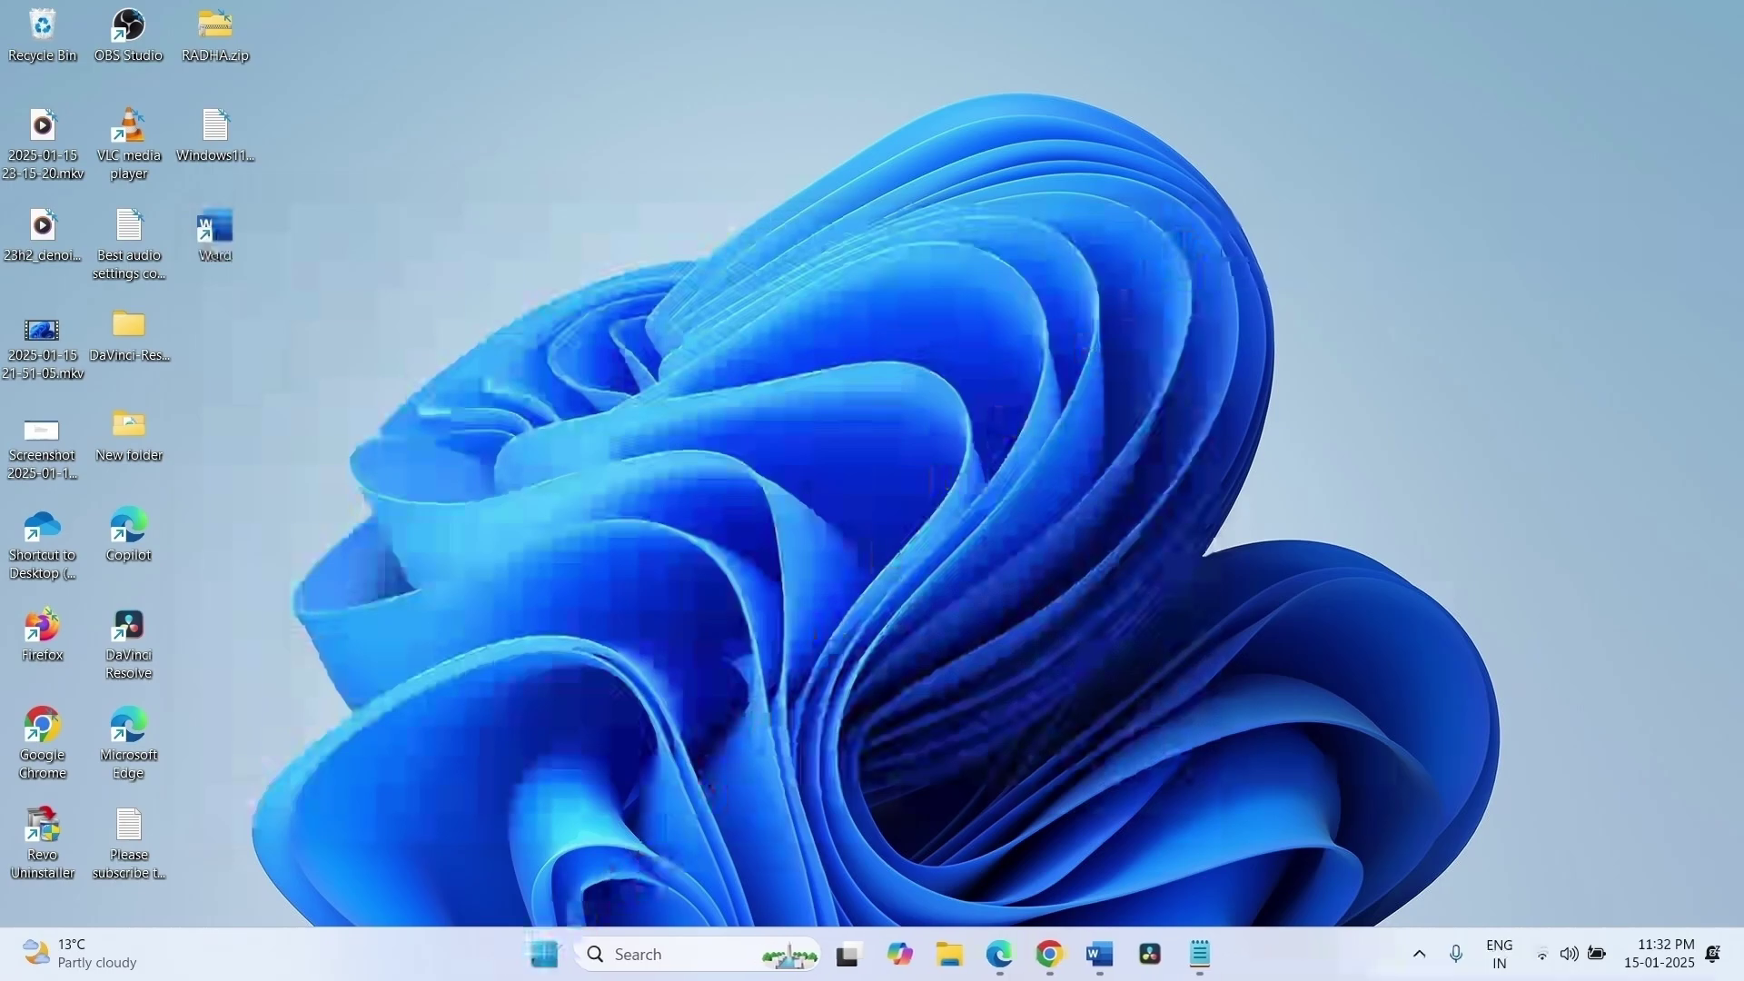
Show the computer's power options, including Restart, and dismiss them without choosing one.
click(546, 955)
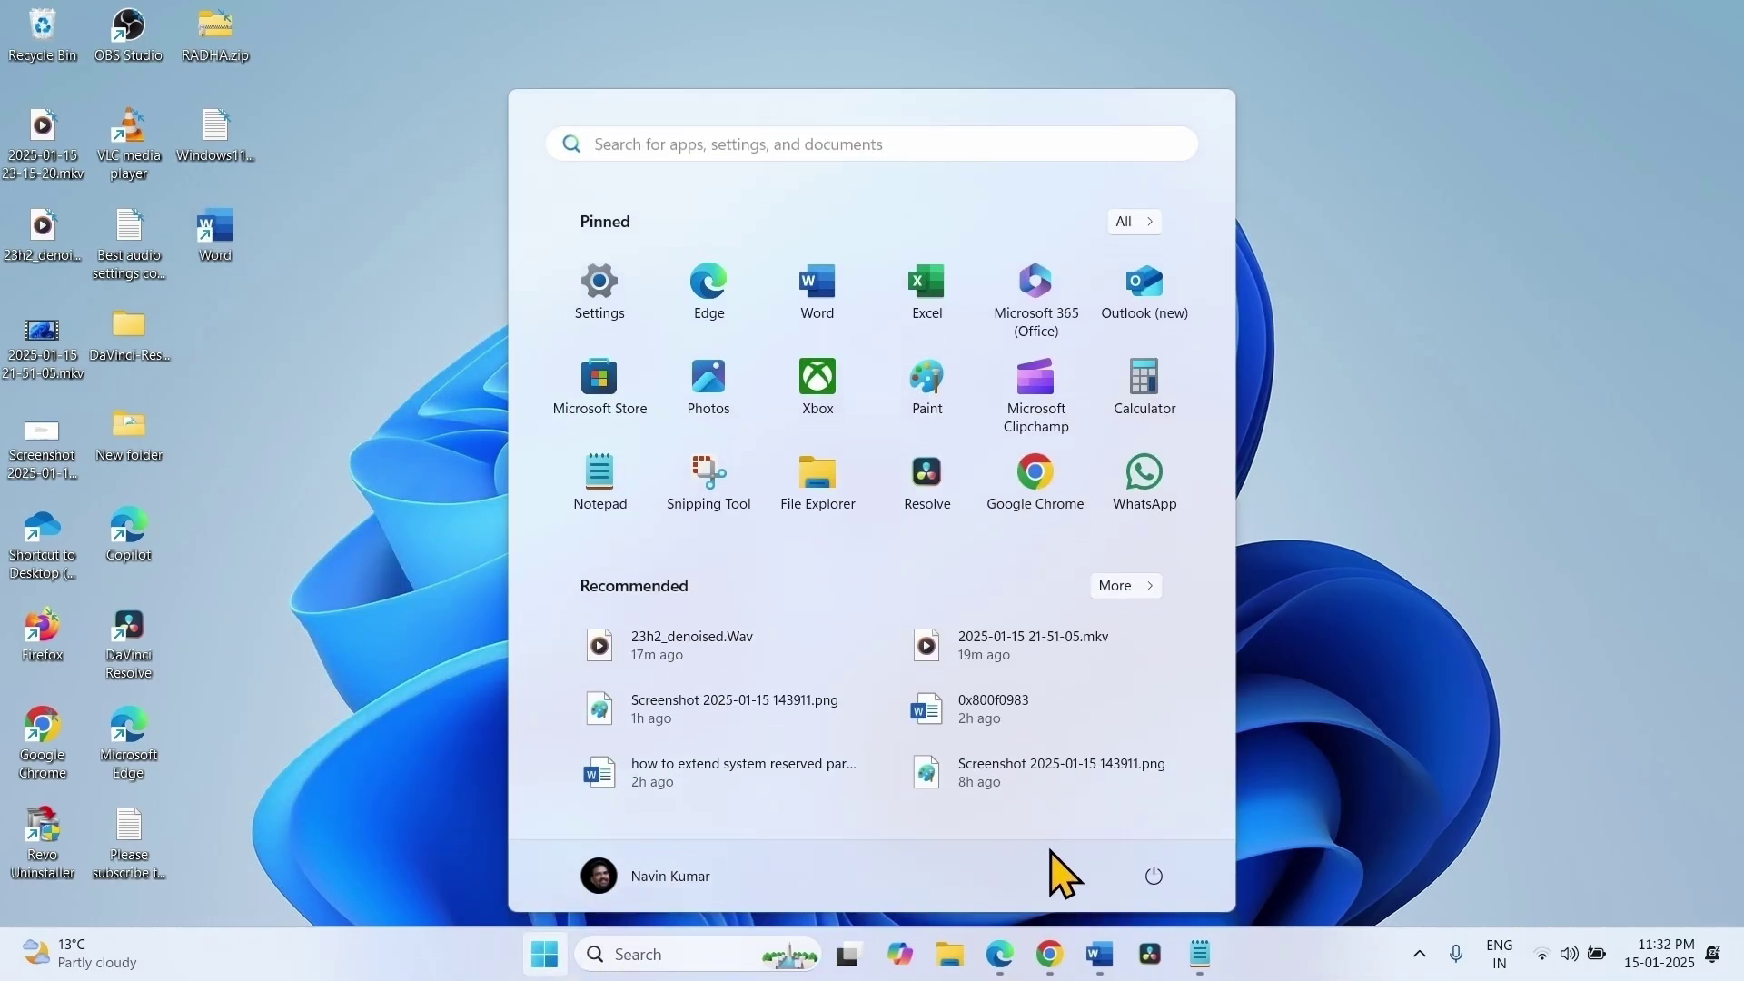
click(1153, 875)
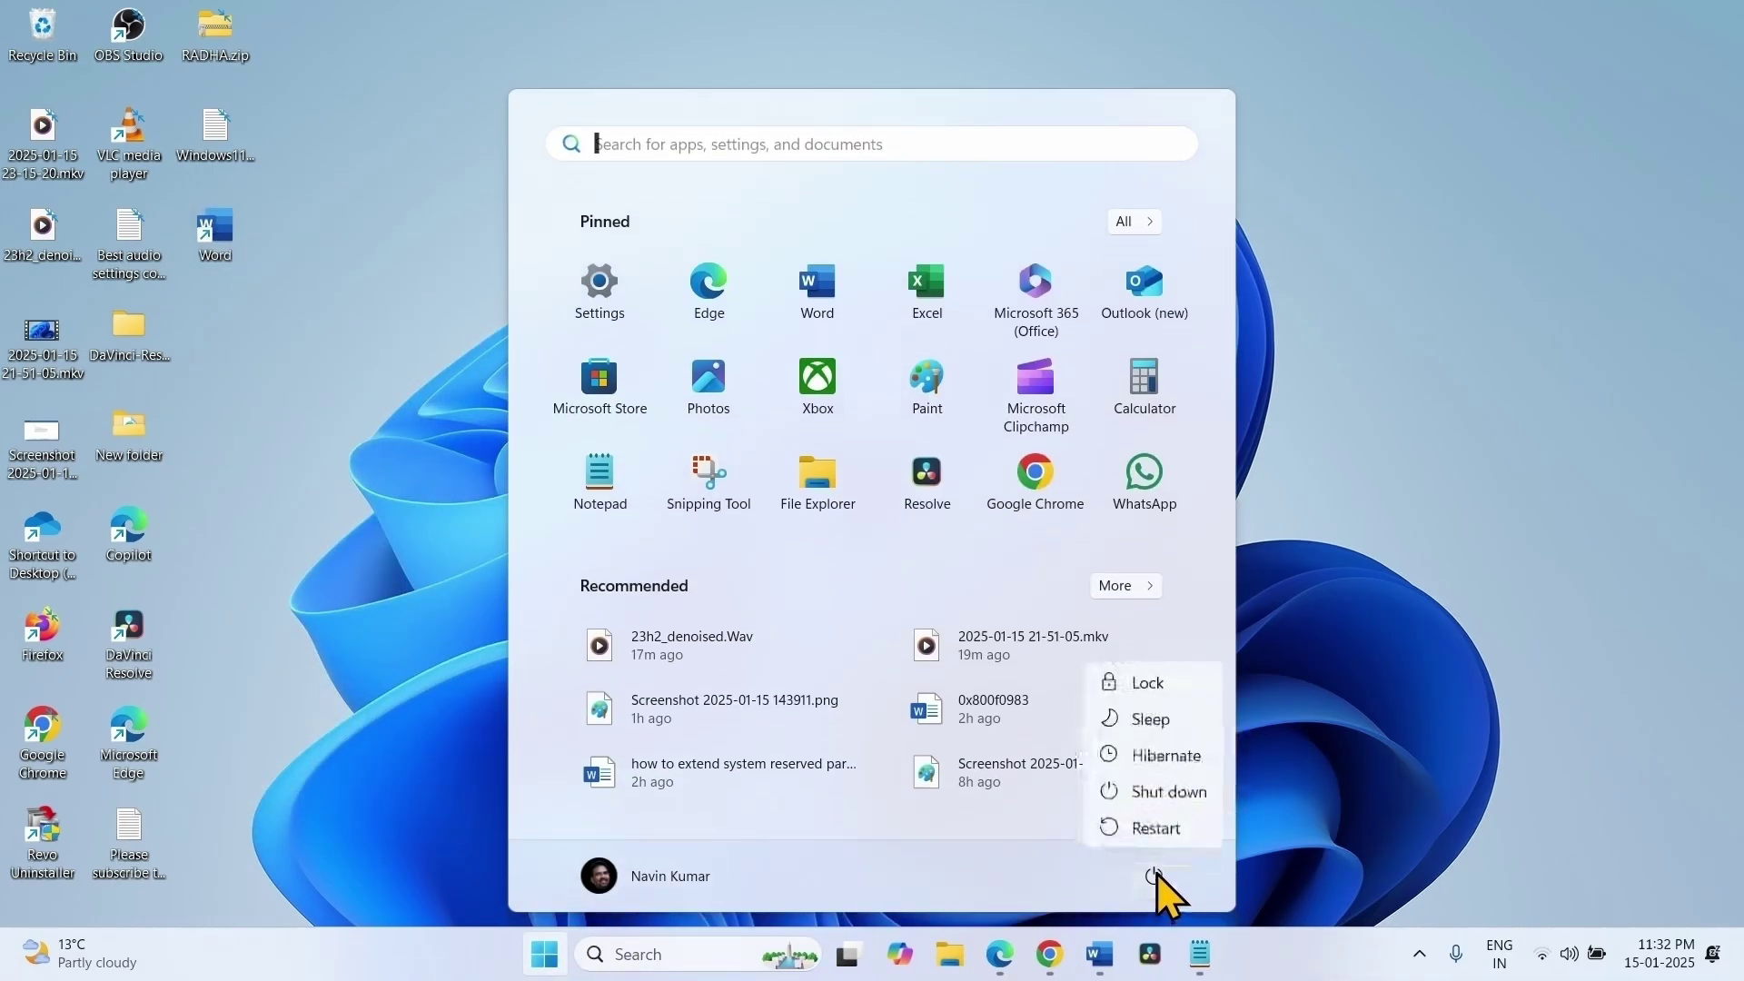
click(1591, 493)
click(1591, 493)
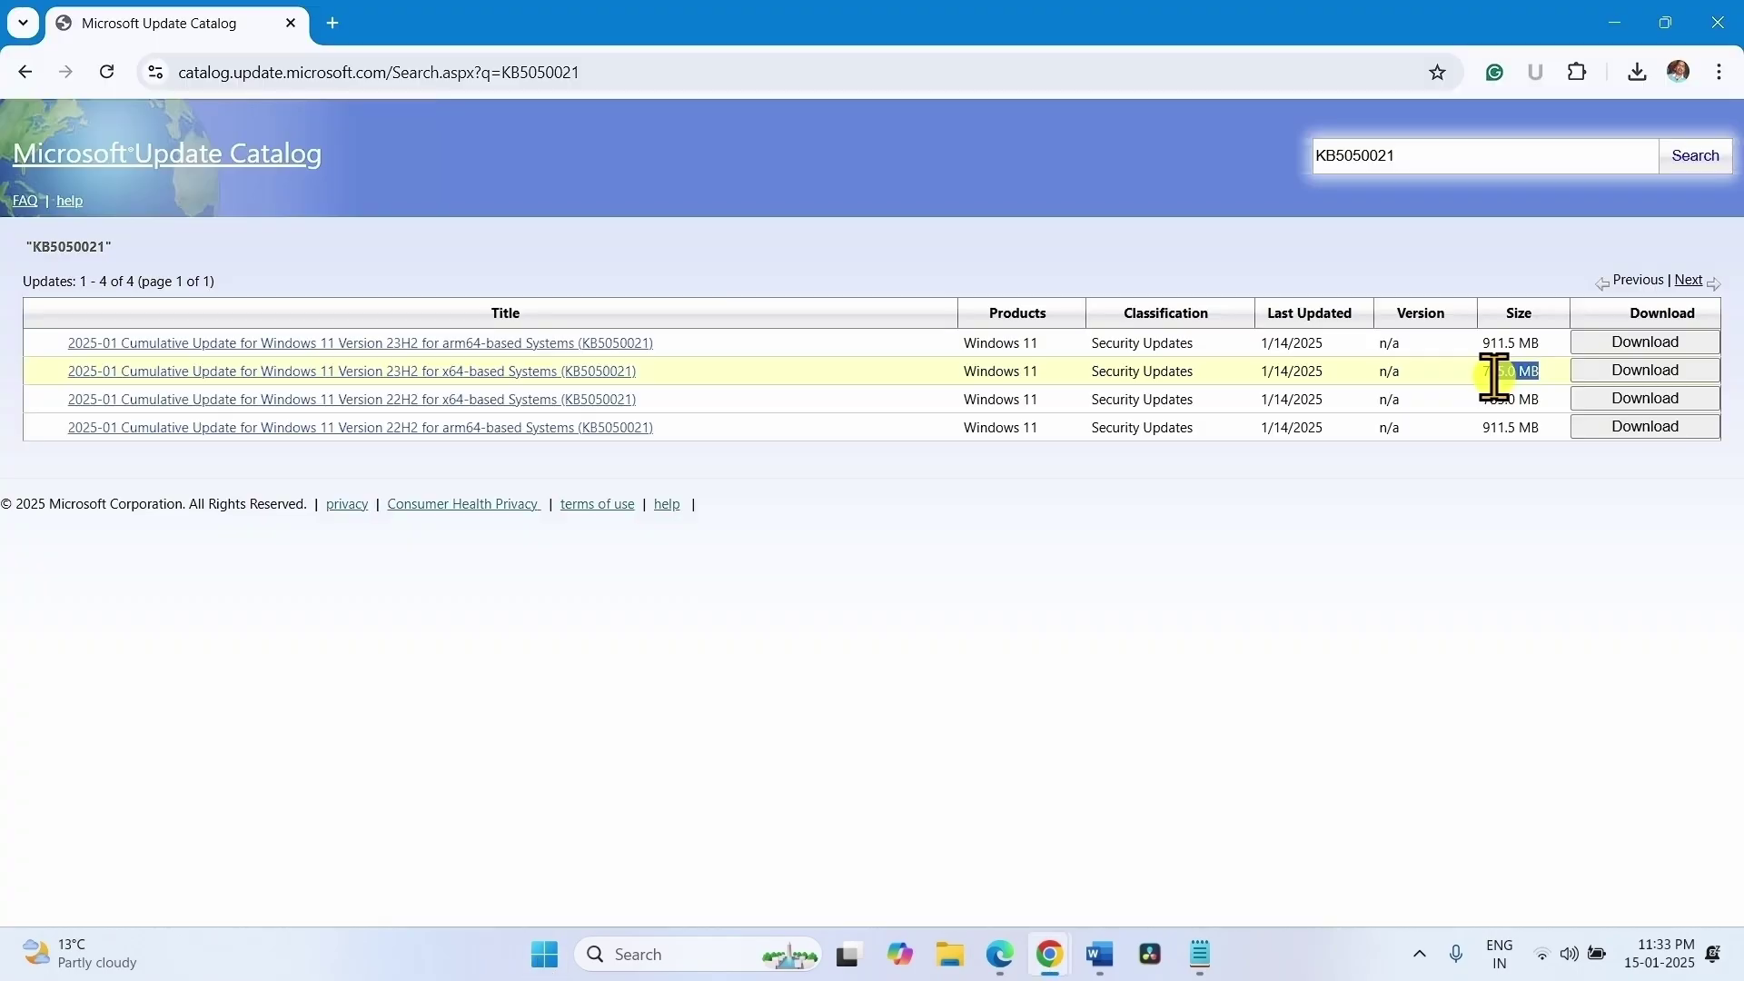
Check the Version 23H2 x64 update's size in the Microsoft Update Catalog against the free space on the Windows-SSD (C:) drive.
click(1401, 510)
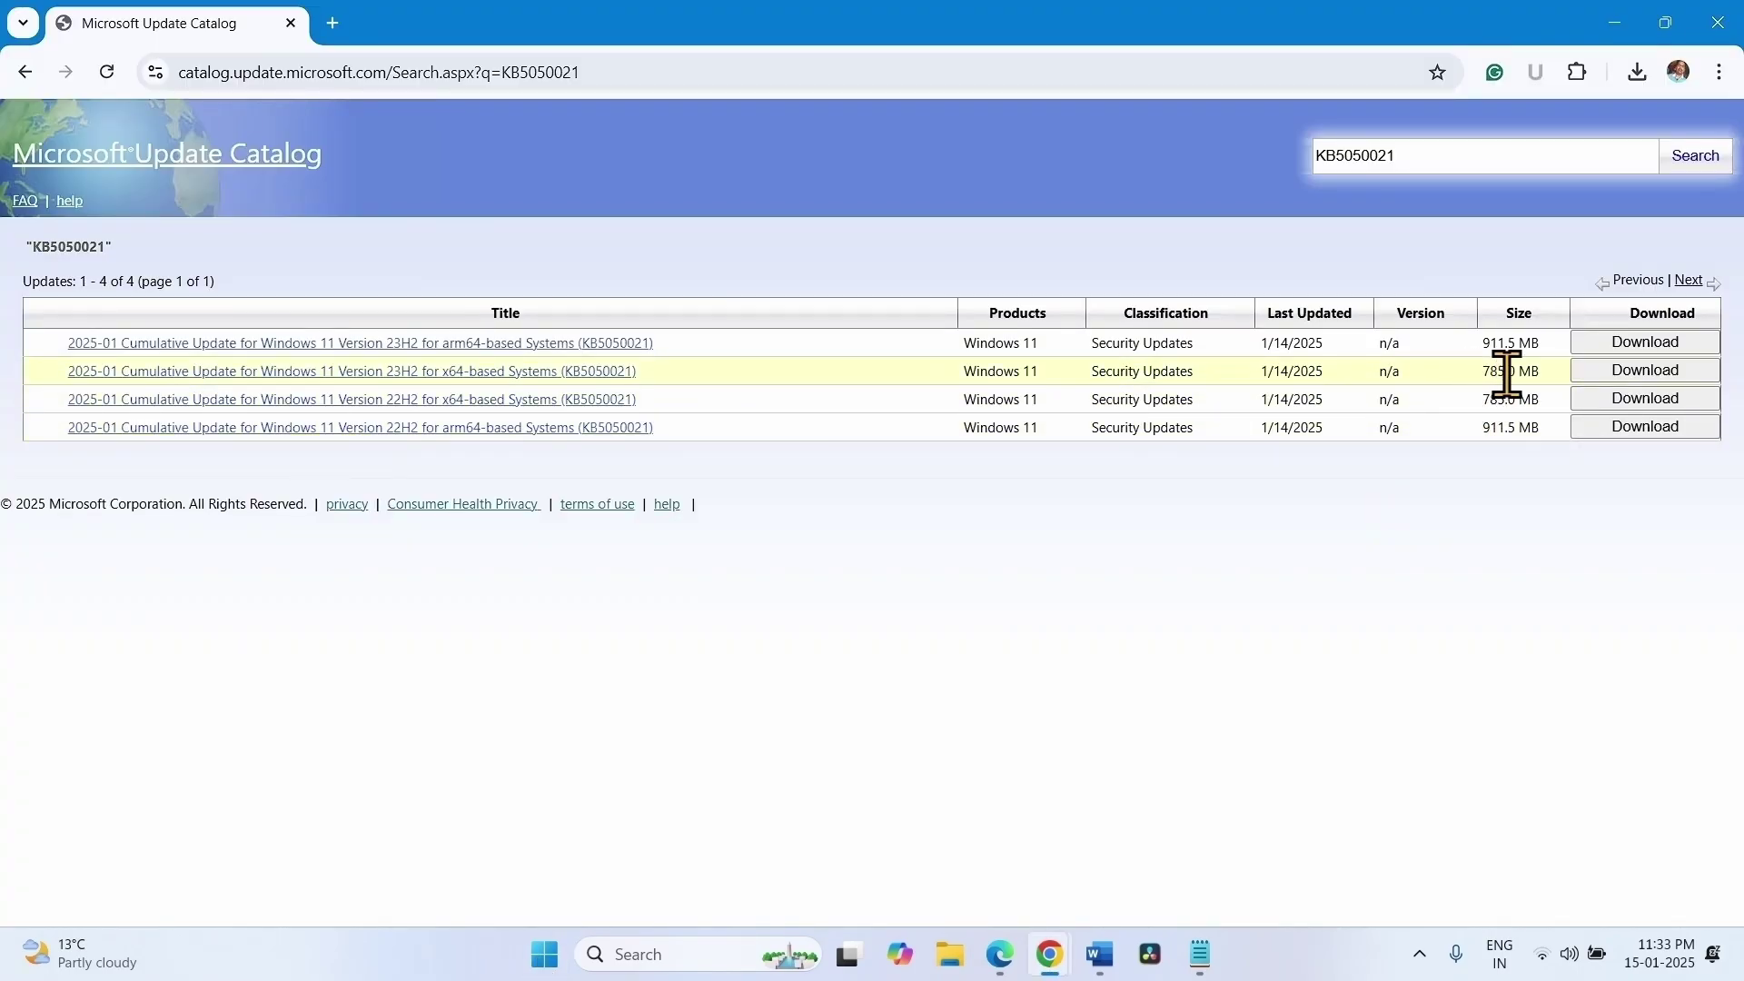
click(1611, 23)
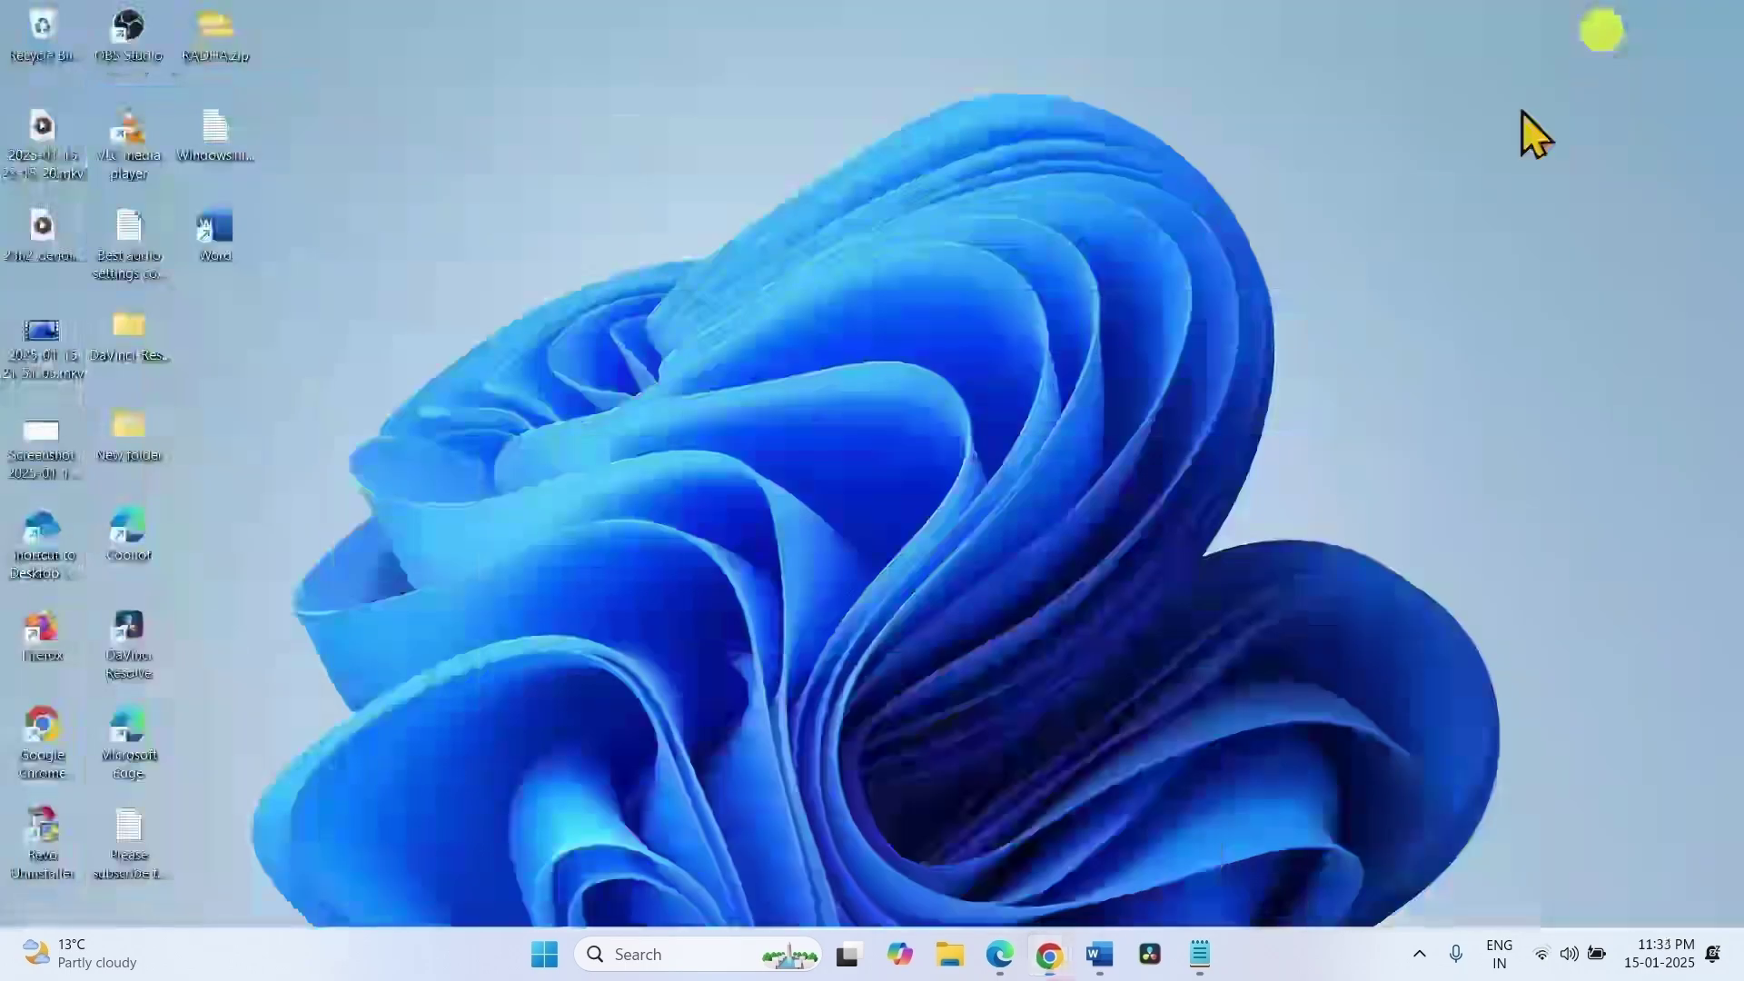
click(949, 958)
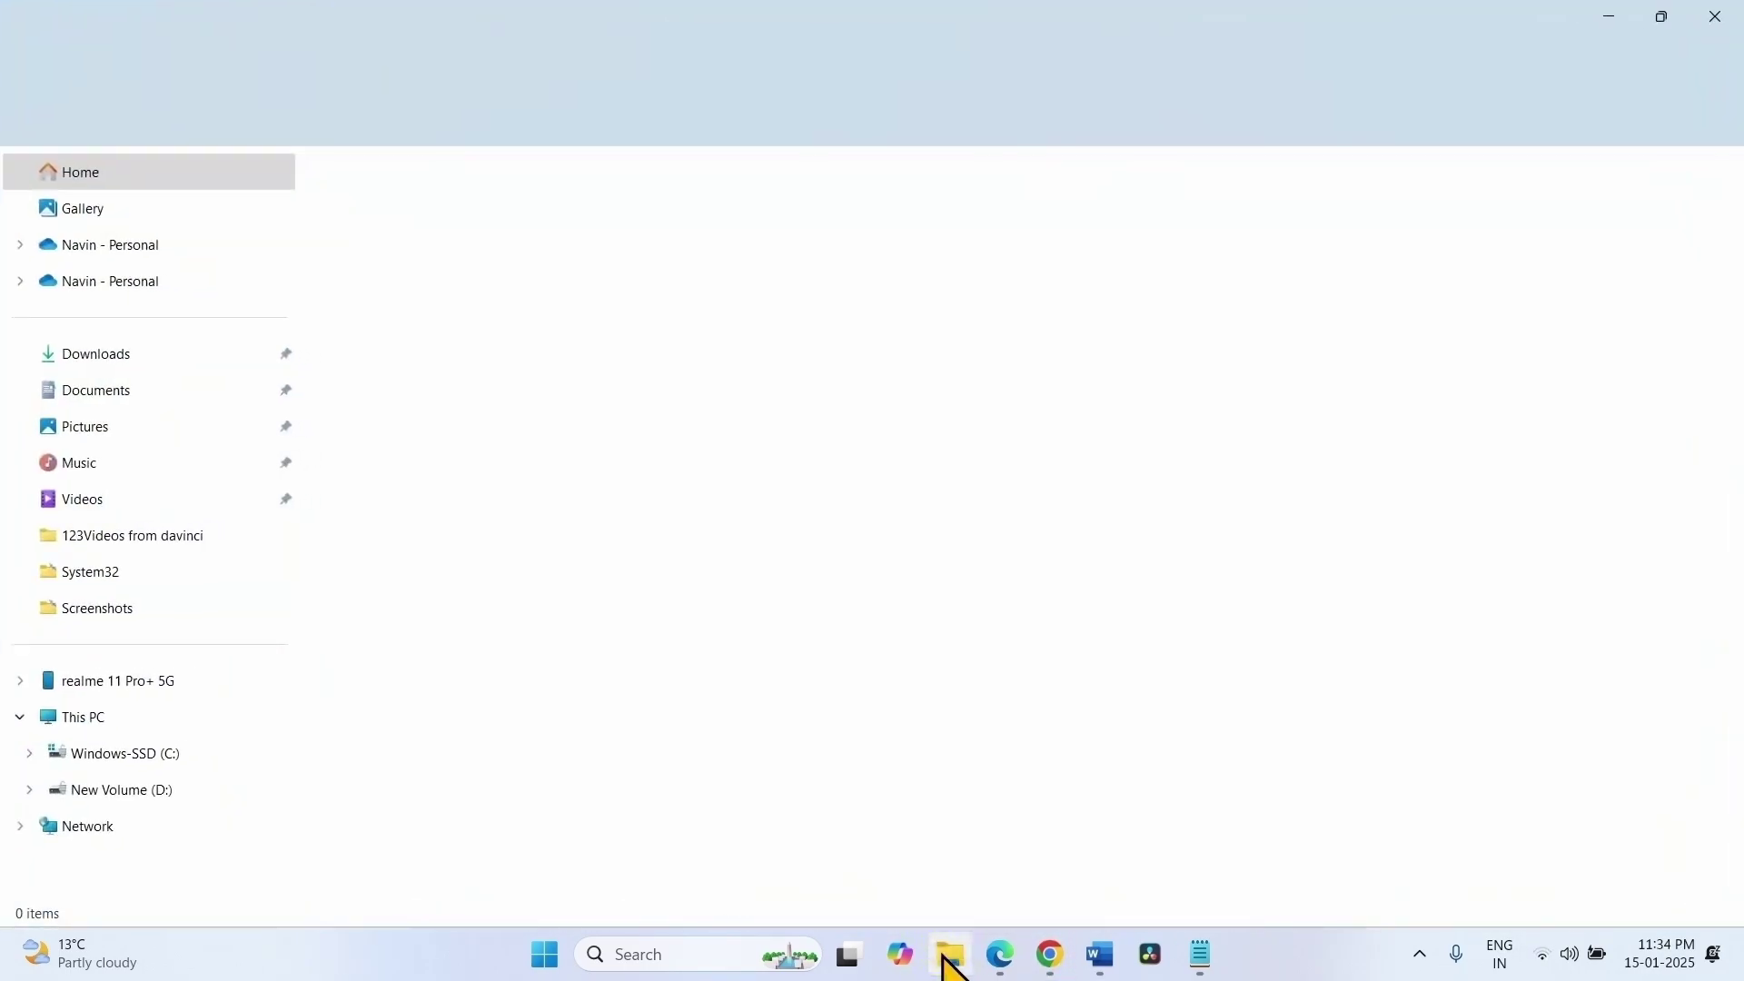
click(91, 717)
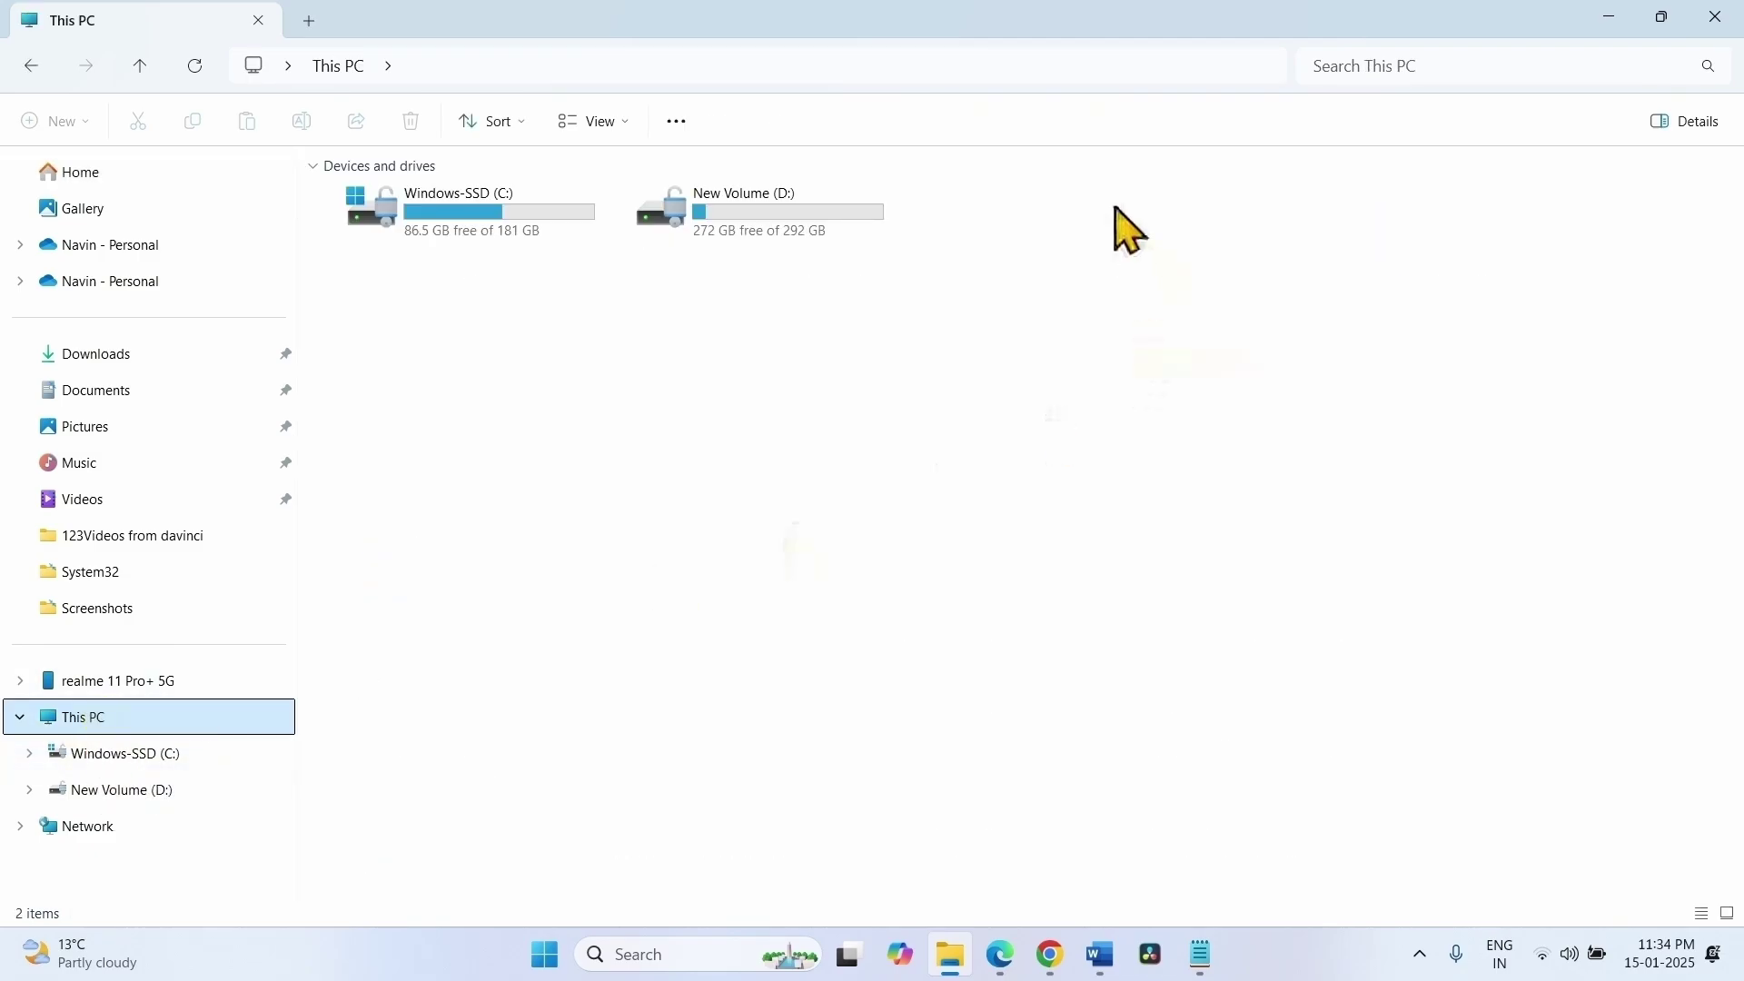
click(436, 238)
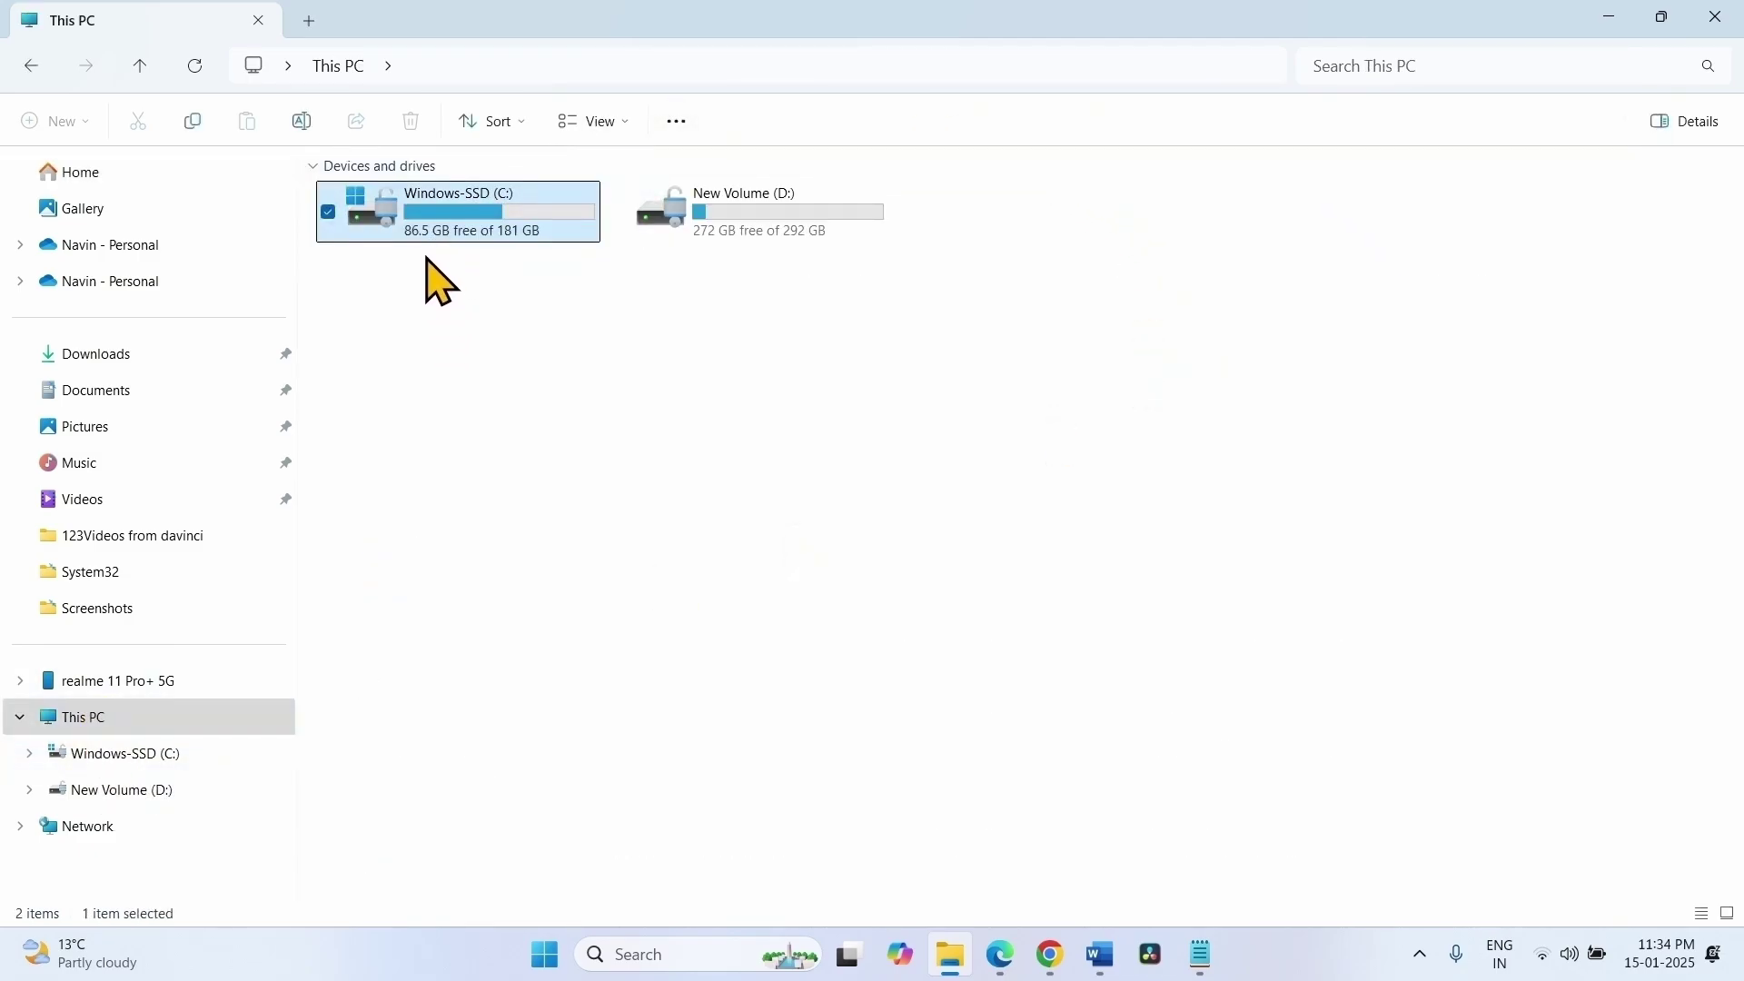
click(1714, 20)
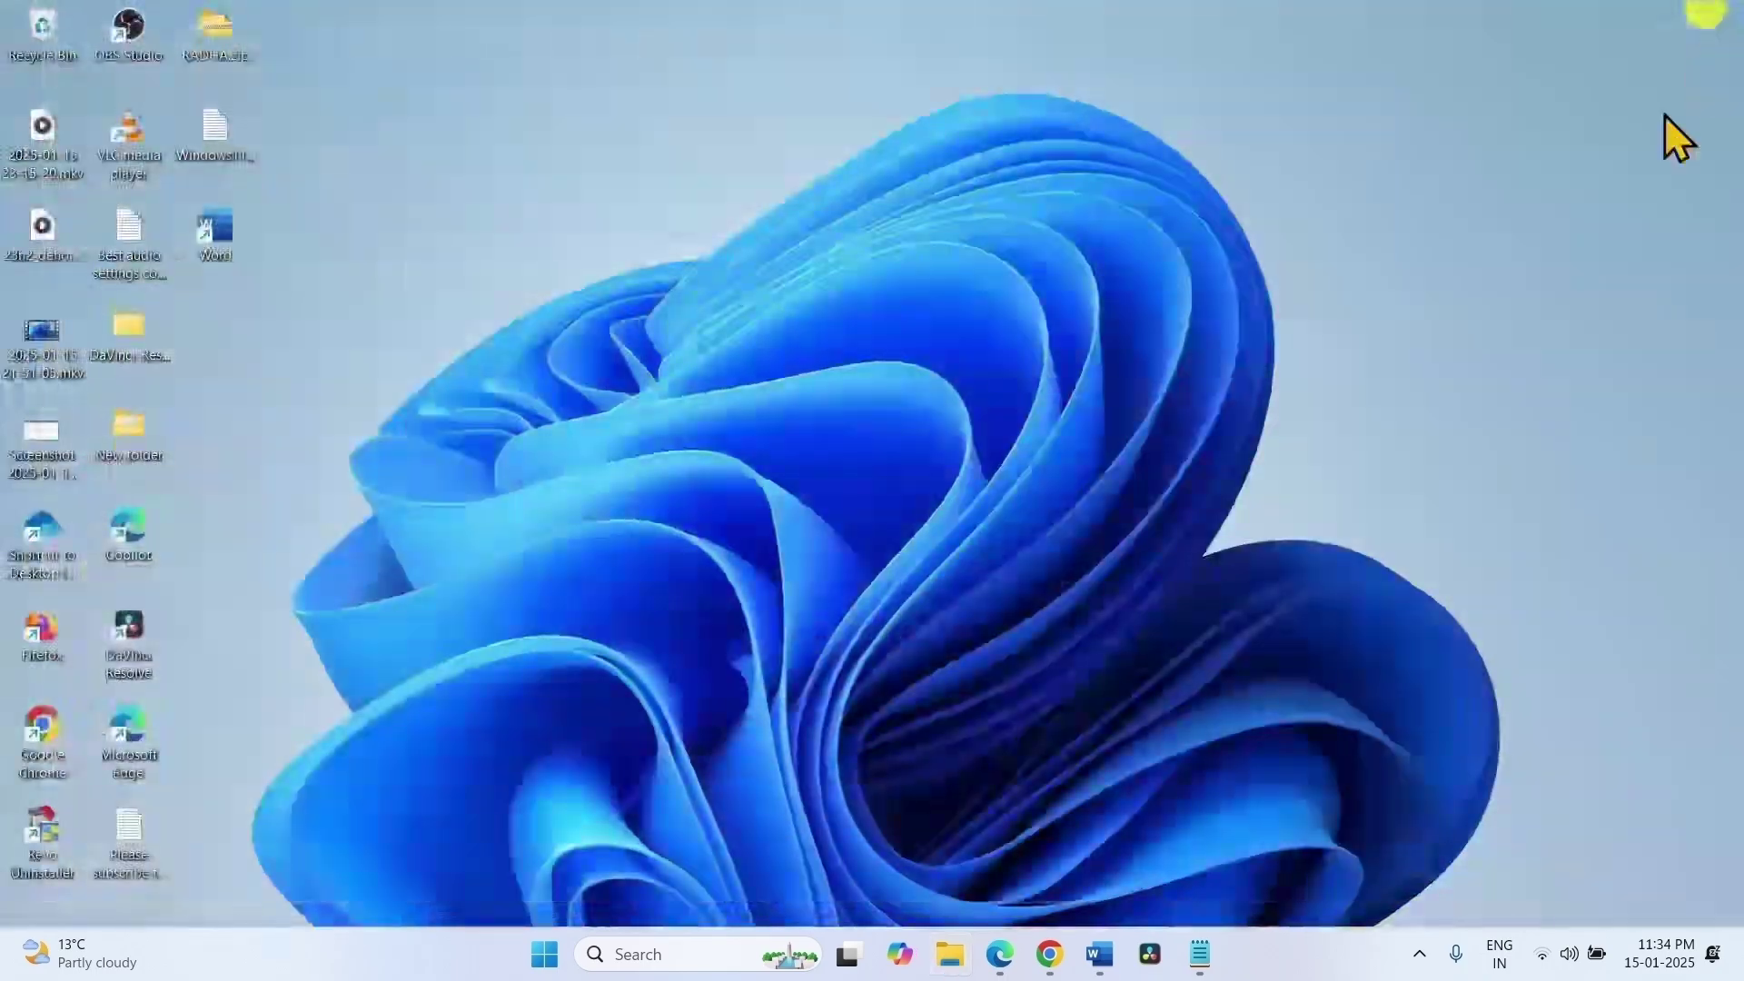
Find Disk Cleanup by searching for cleanmgr and start it for the Windows-SSD (C:) drive.
click(672, 951)
click(357, 747)
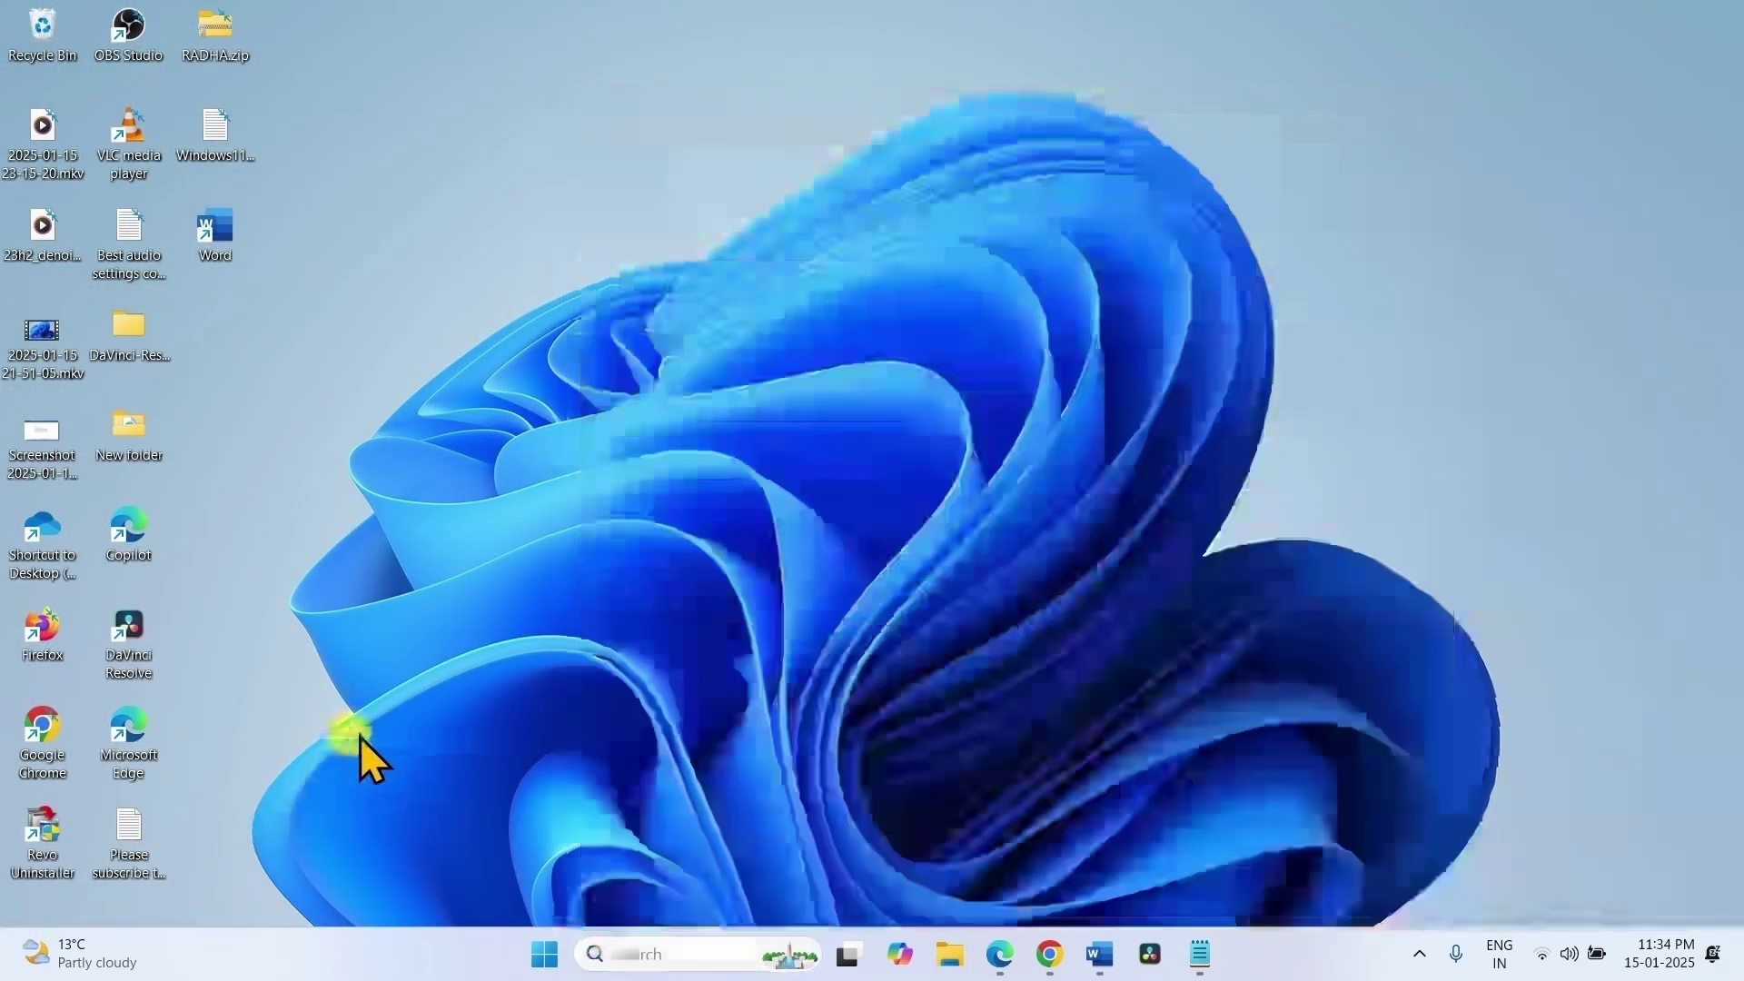
click(659, 956)
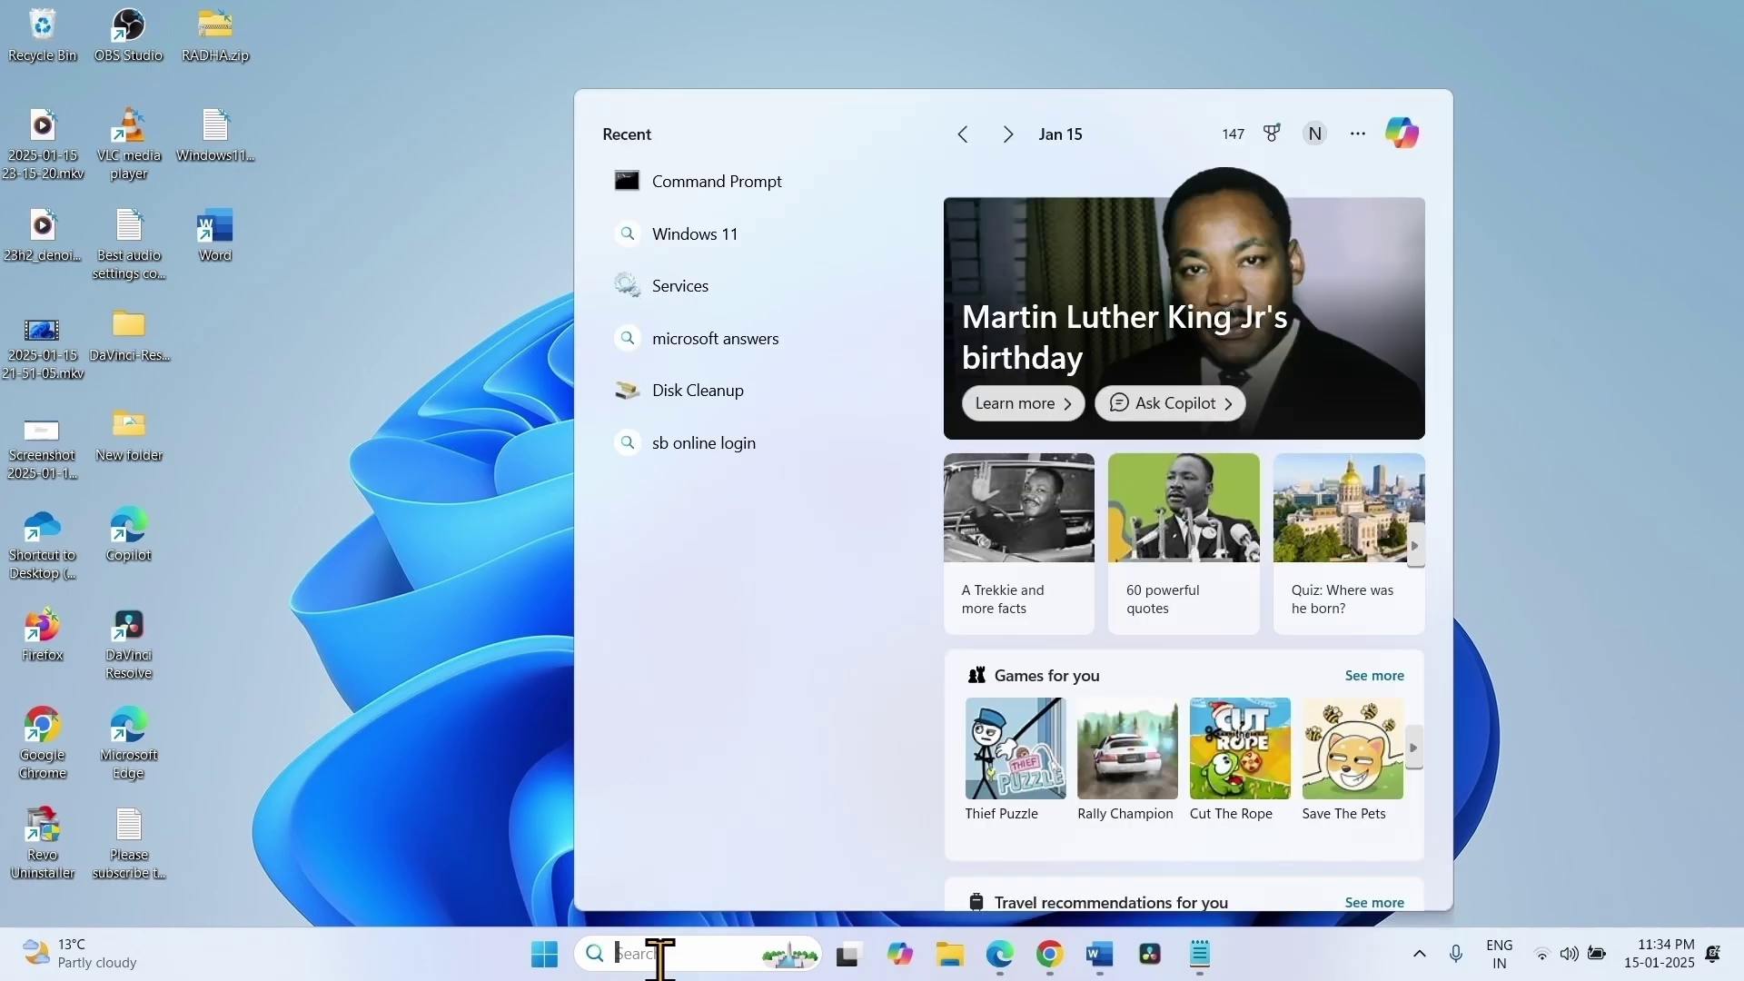
text(cleanmgr)
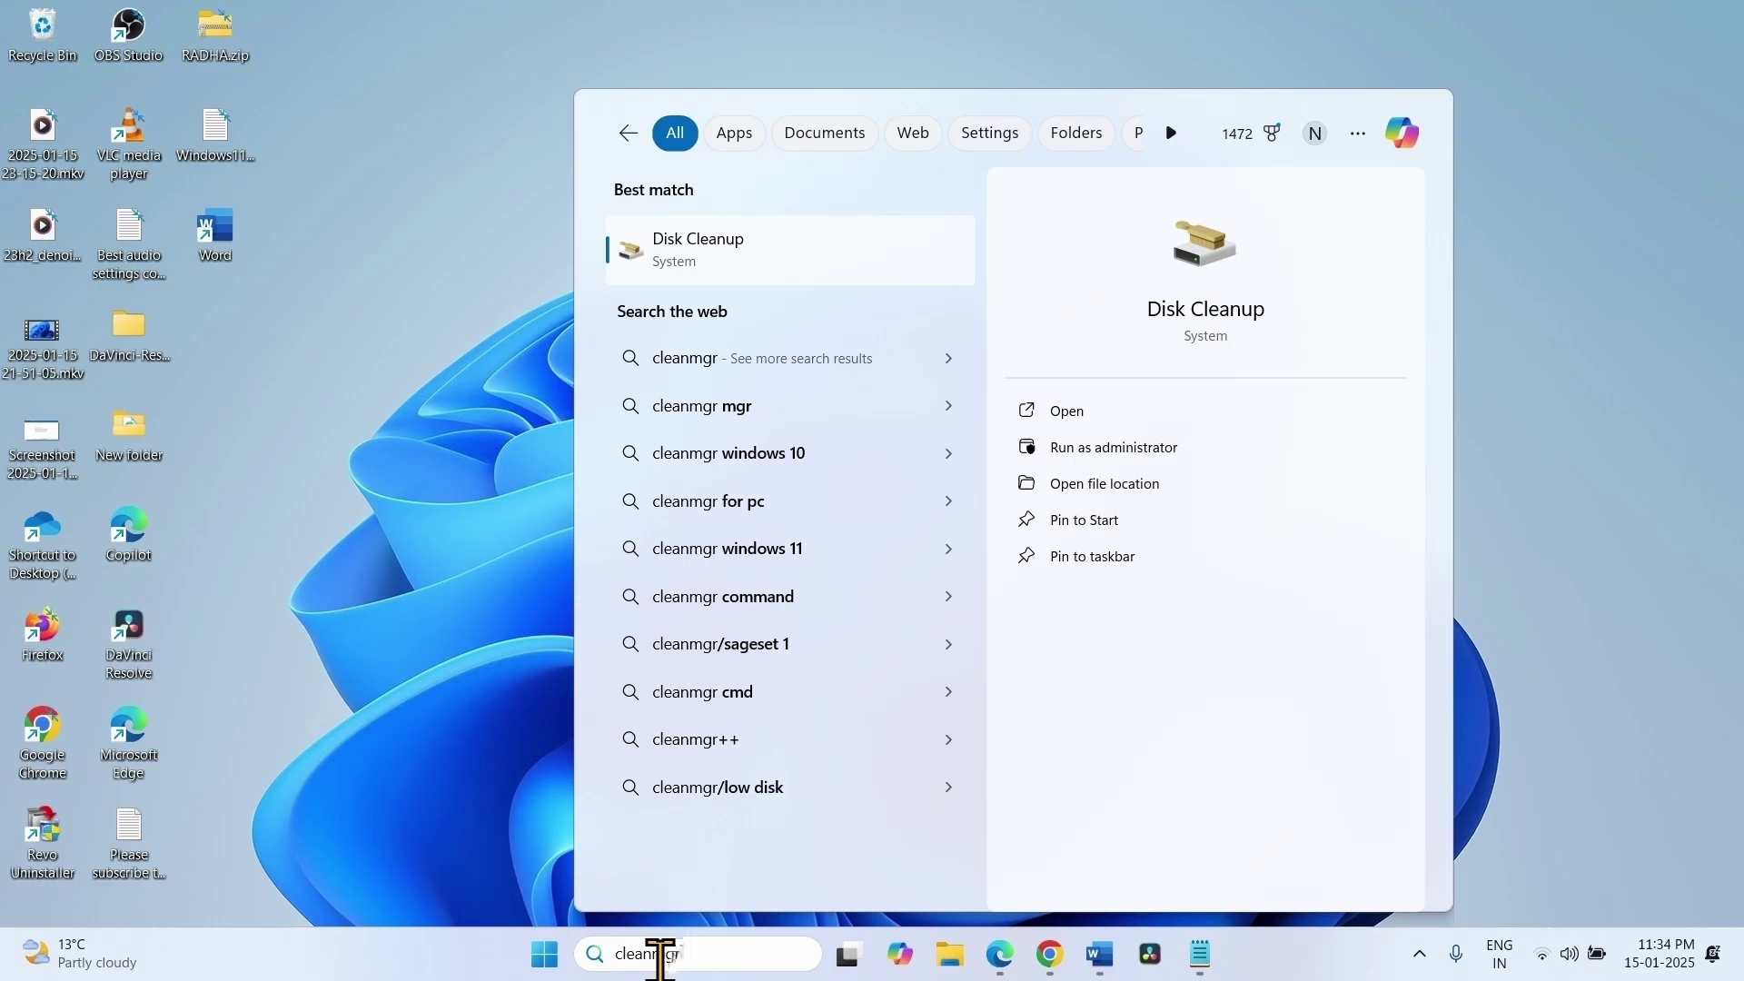
key(Return)
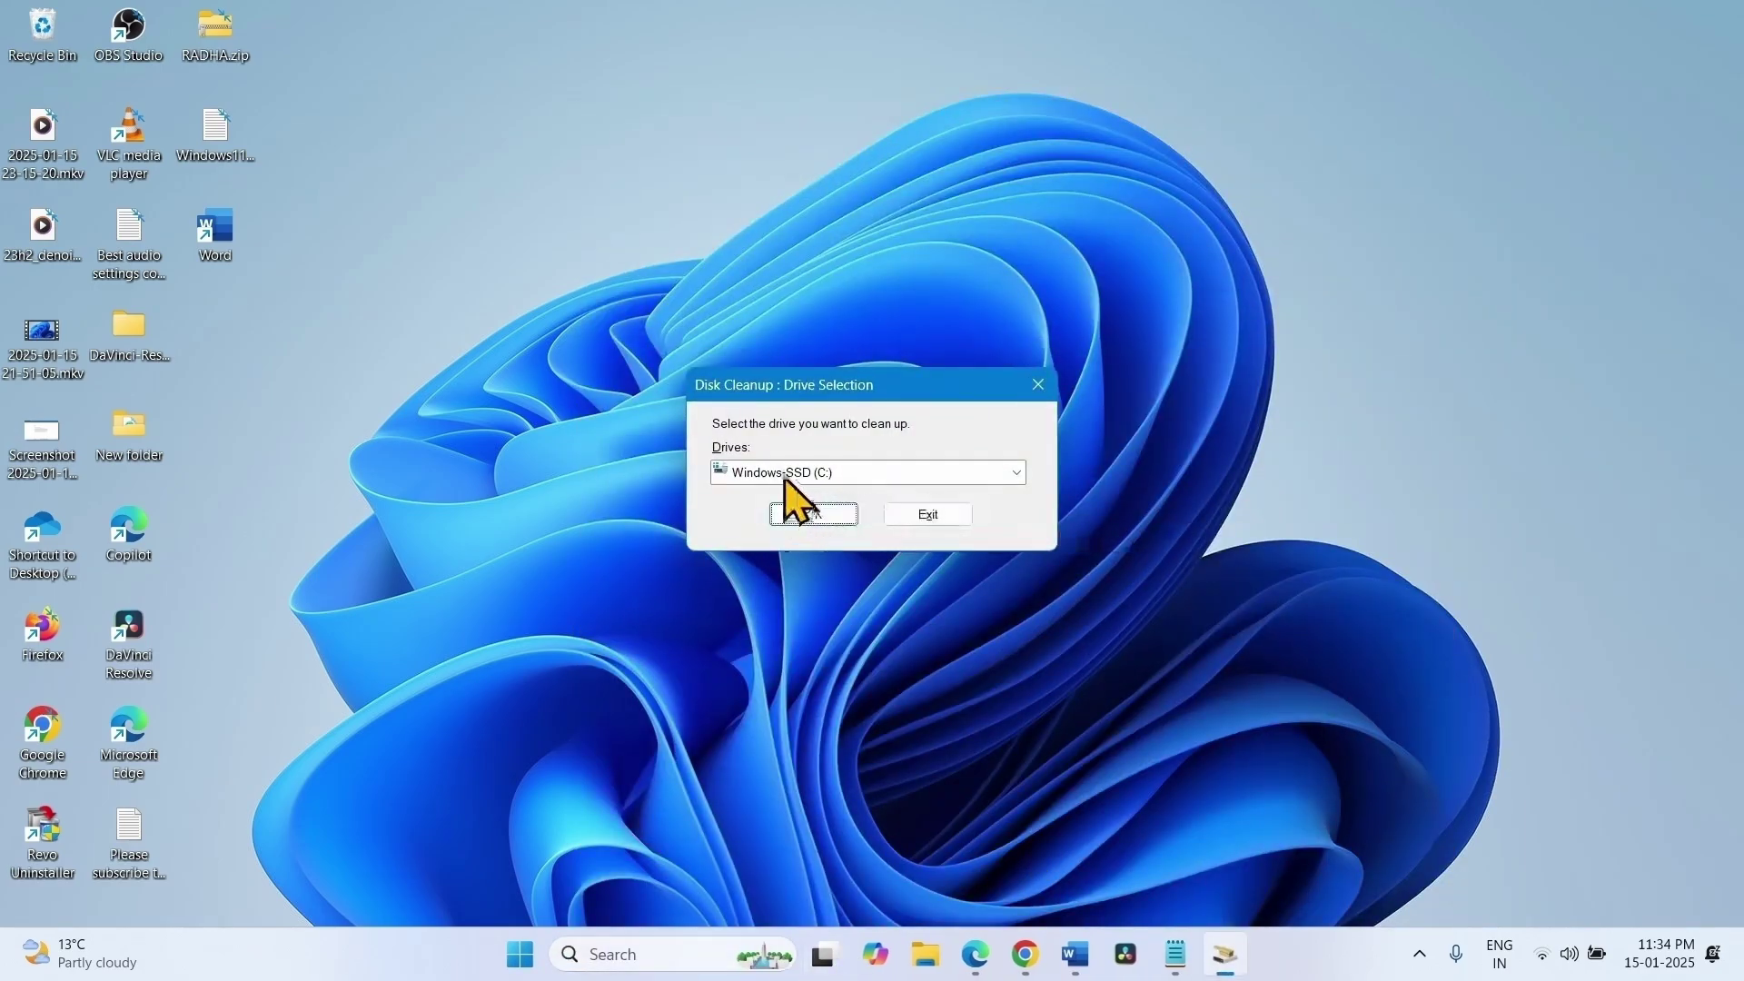
click(784, 473)
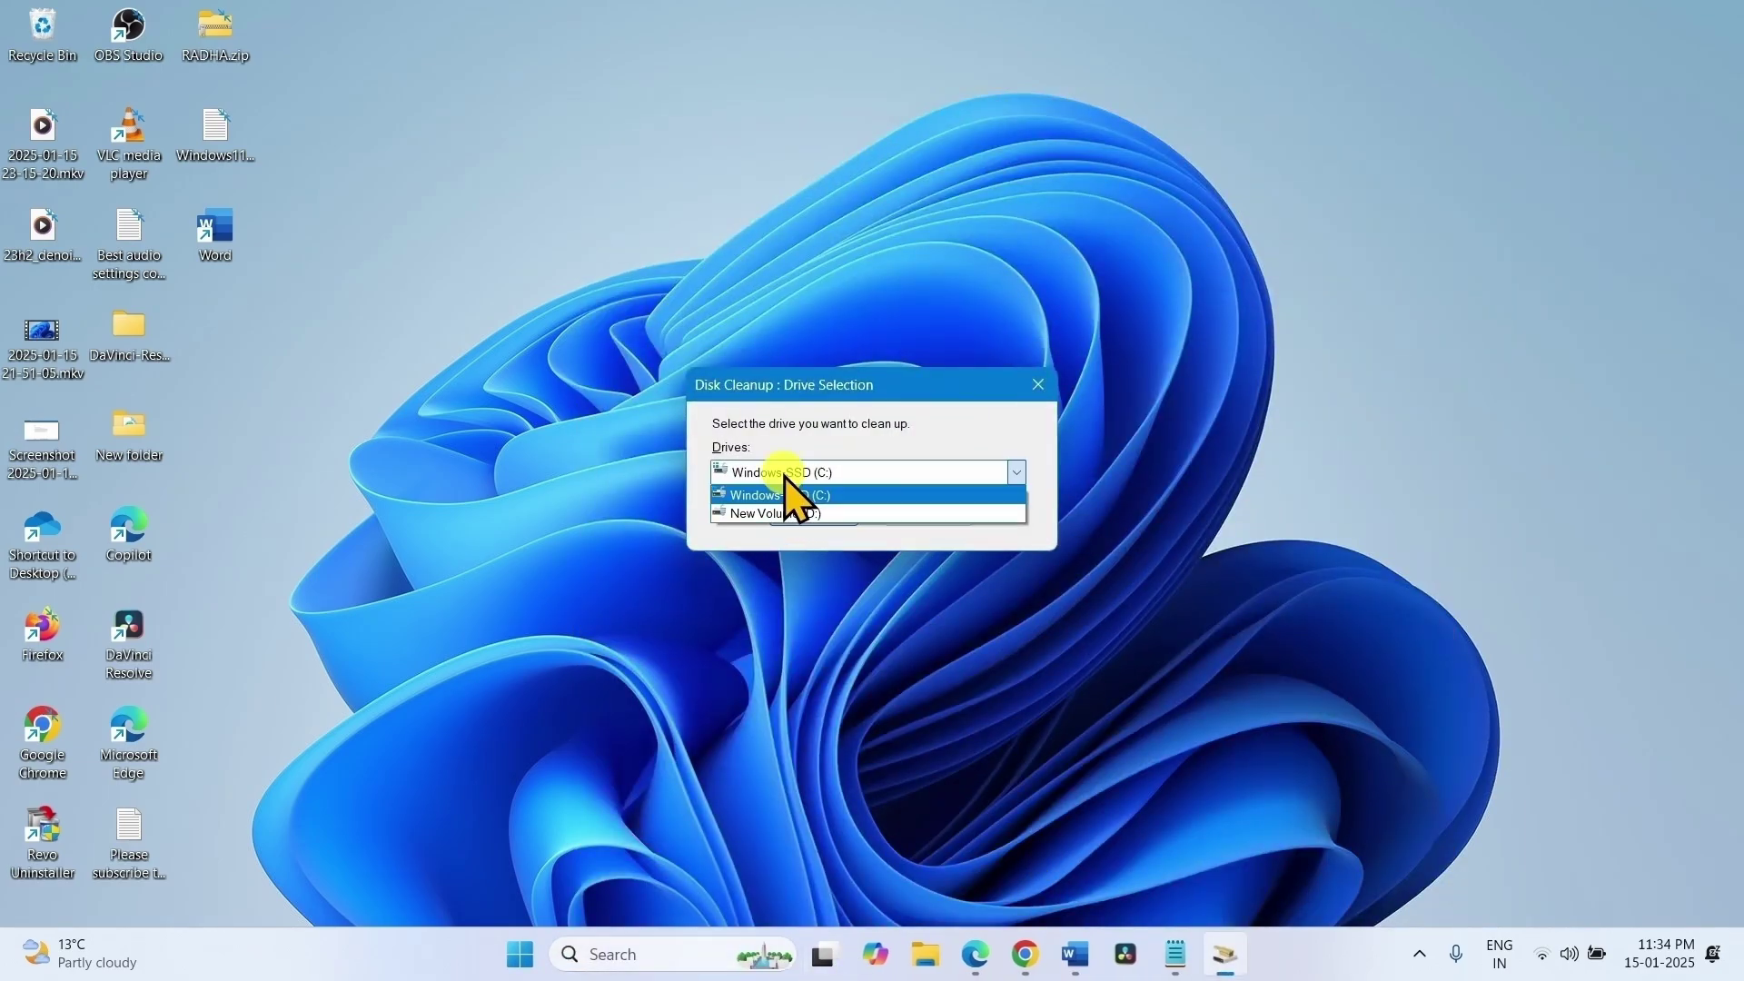
click(786, 495)
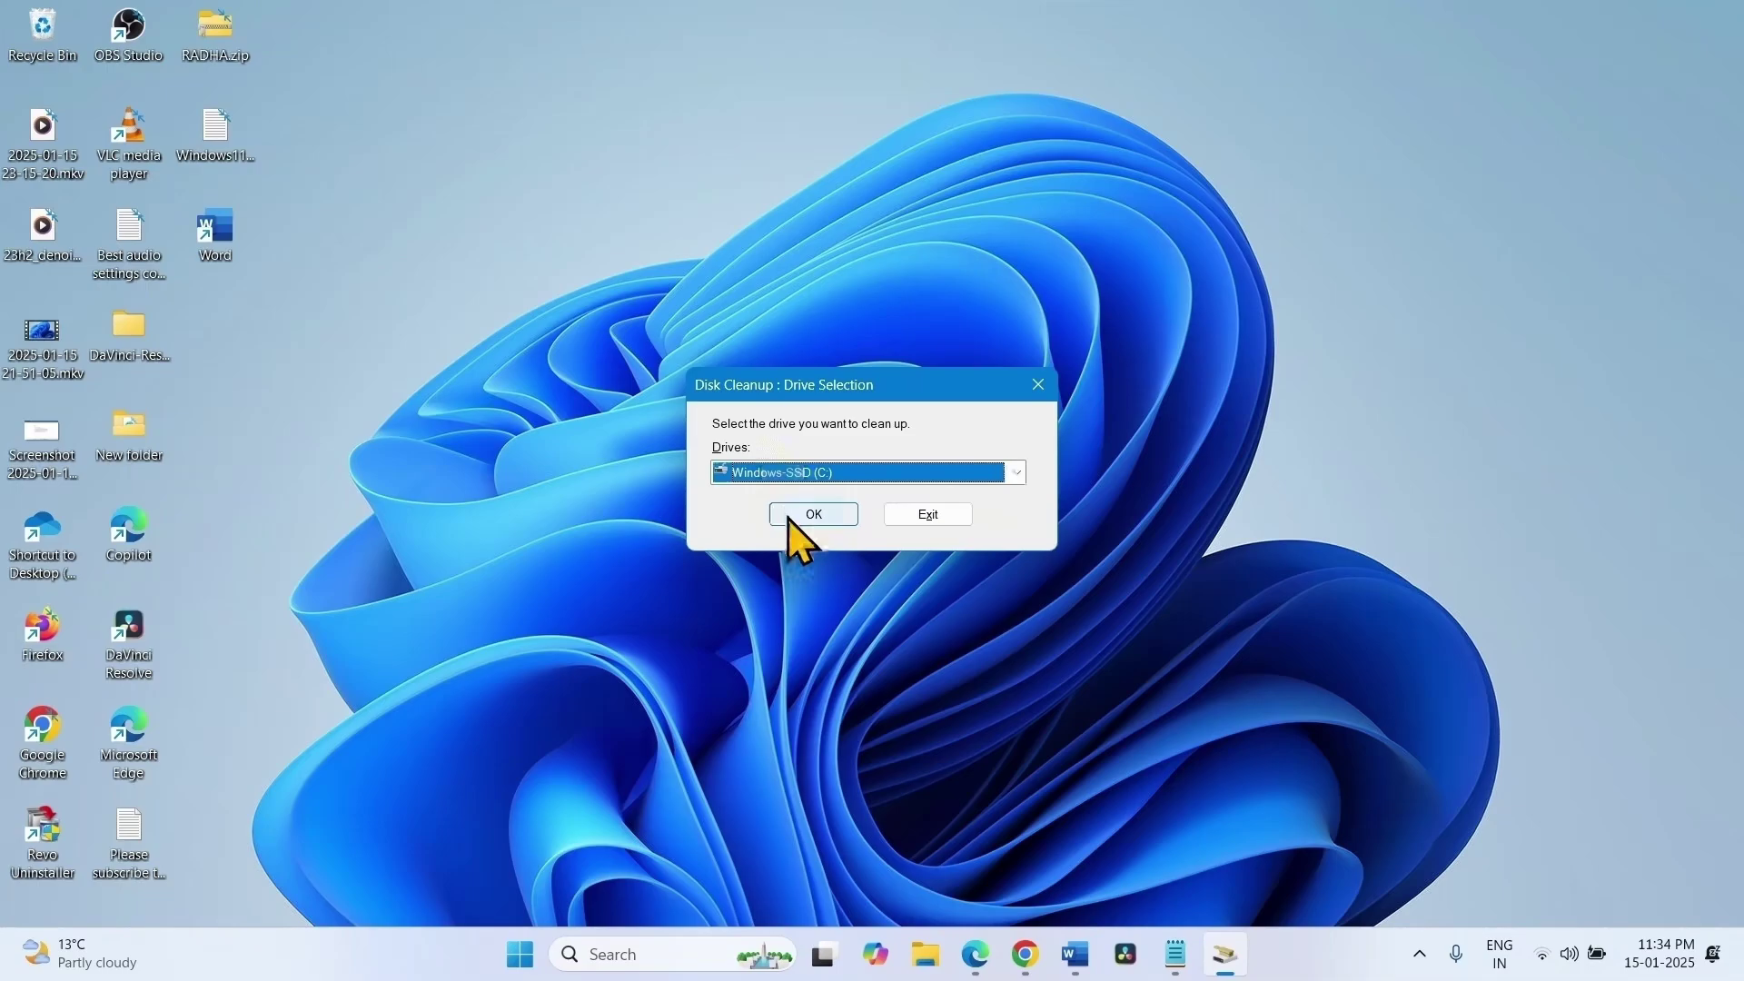
click(787, 519)
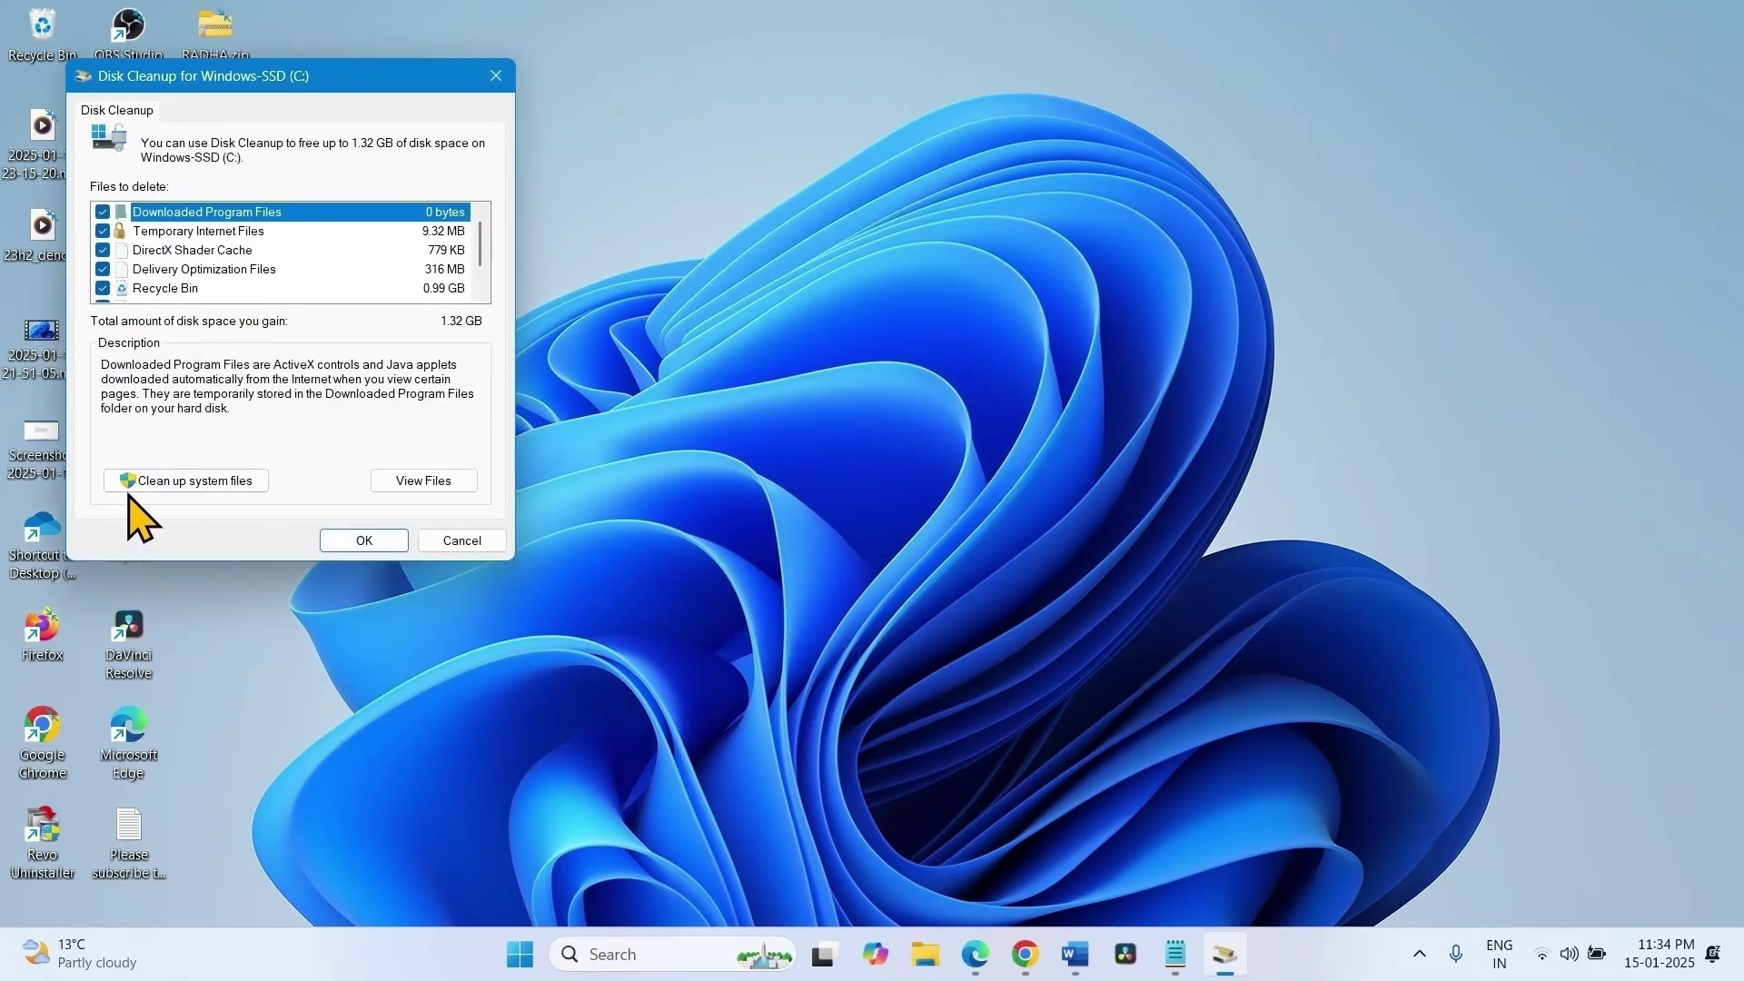
Clean up system files on the Windows-SSD (C:) drive, permanently deleting all the checked categories, including Windows Update Cleanup, Recycle Bin and Thumbnails.
click(146, 489)
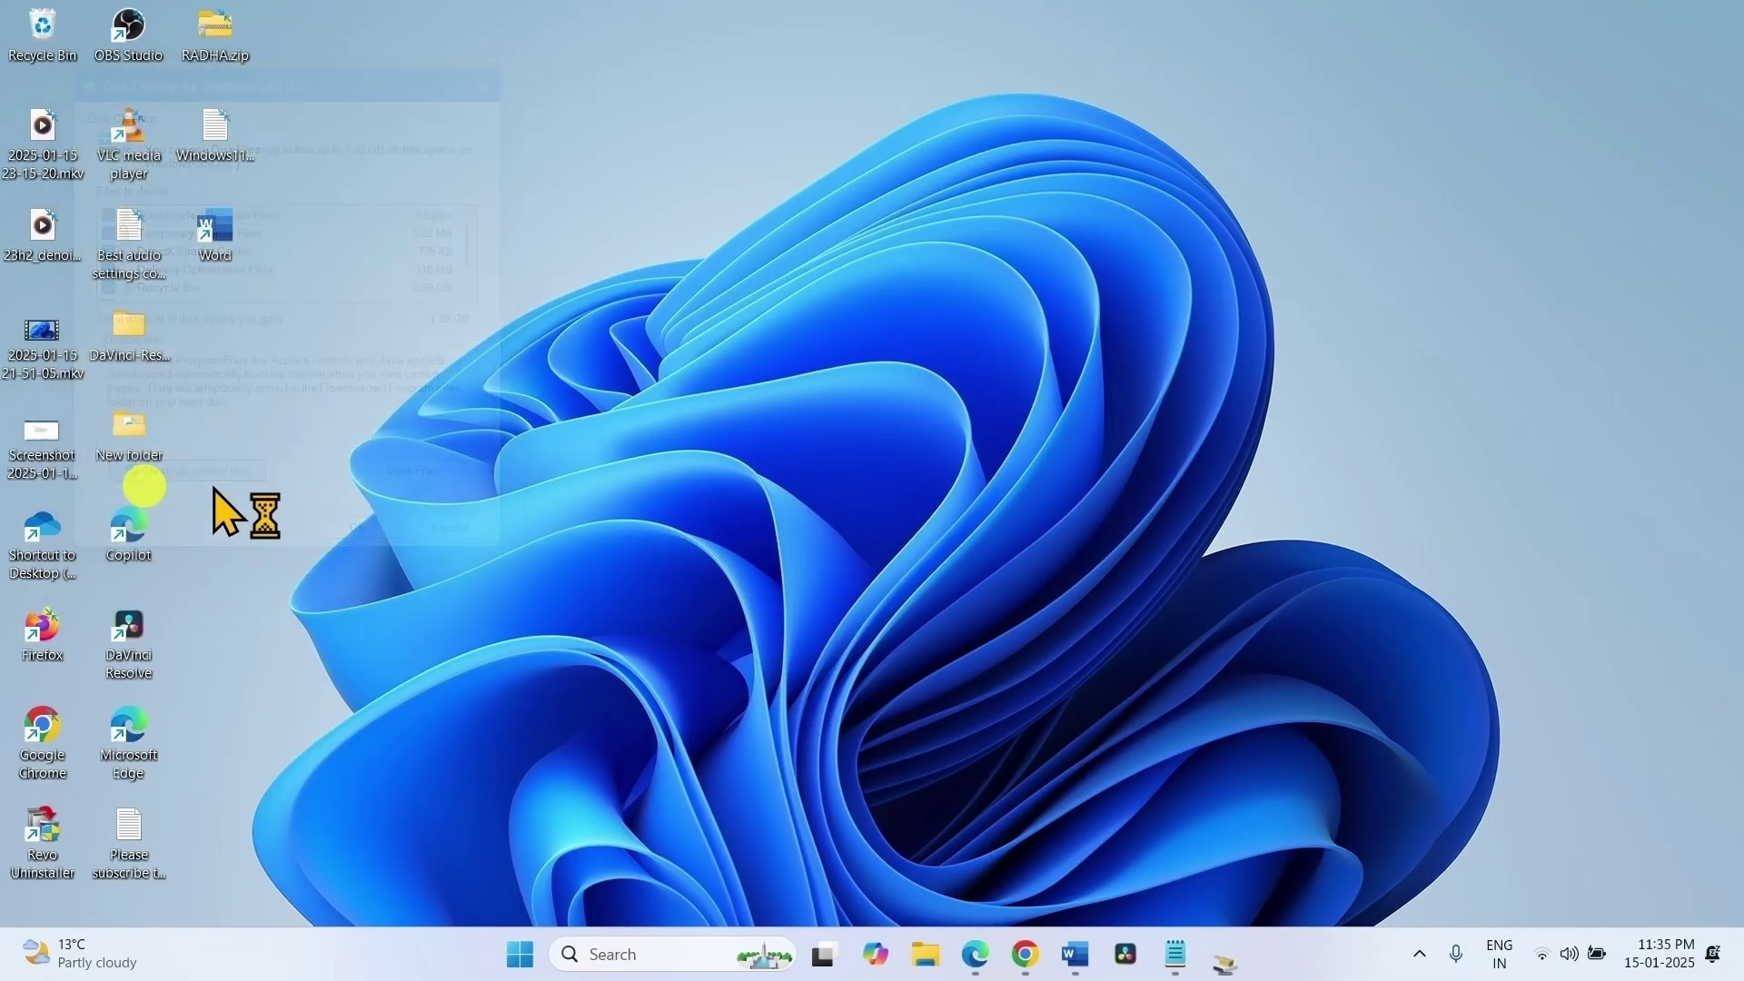
click(832, 514)
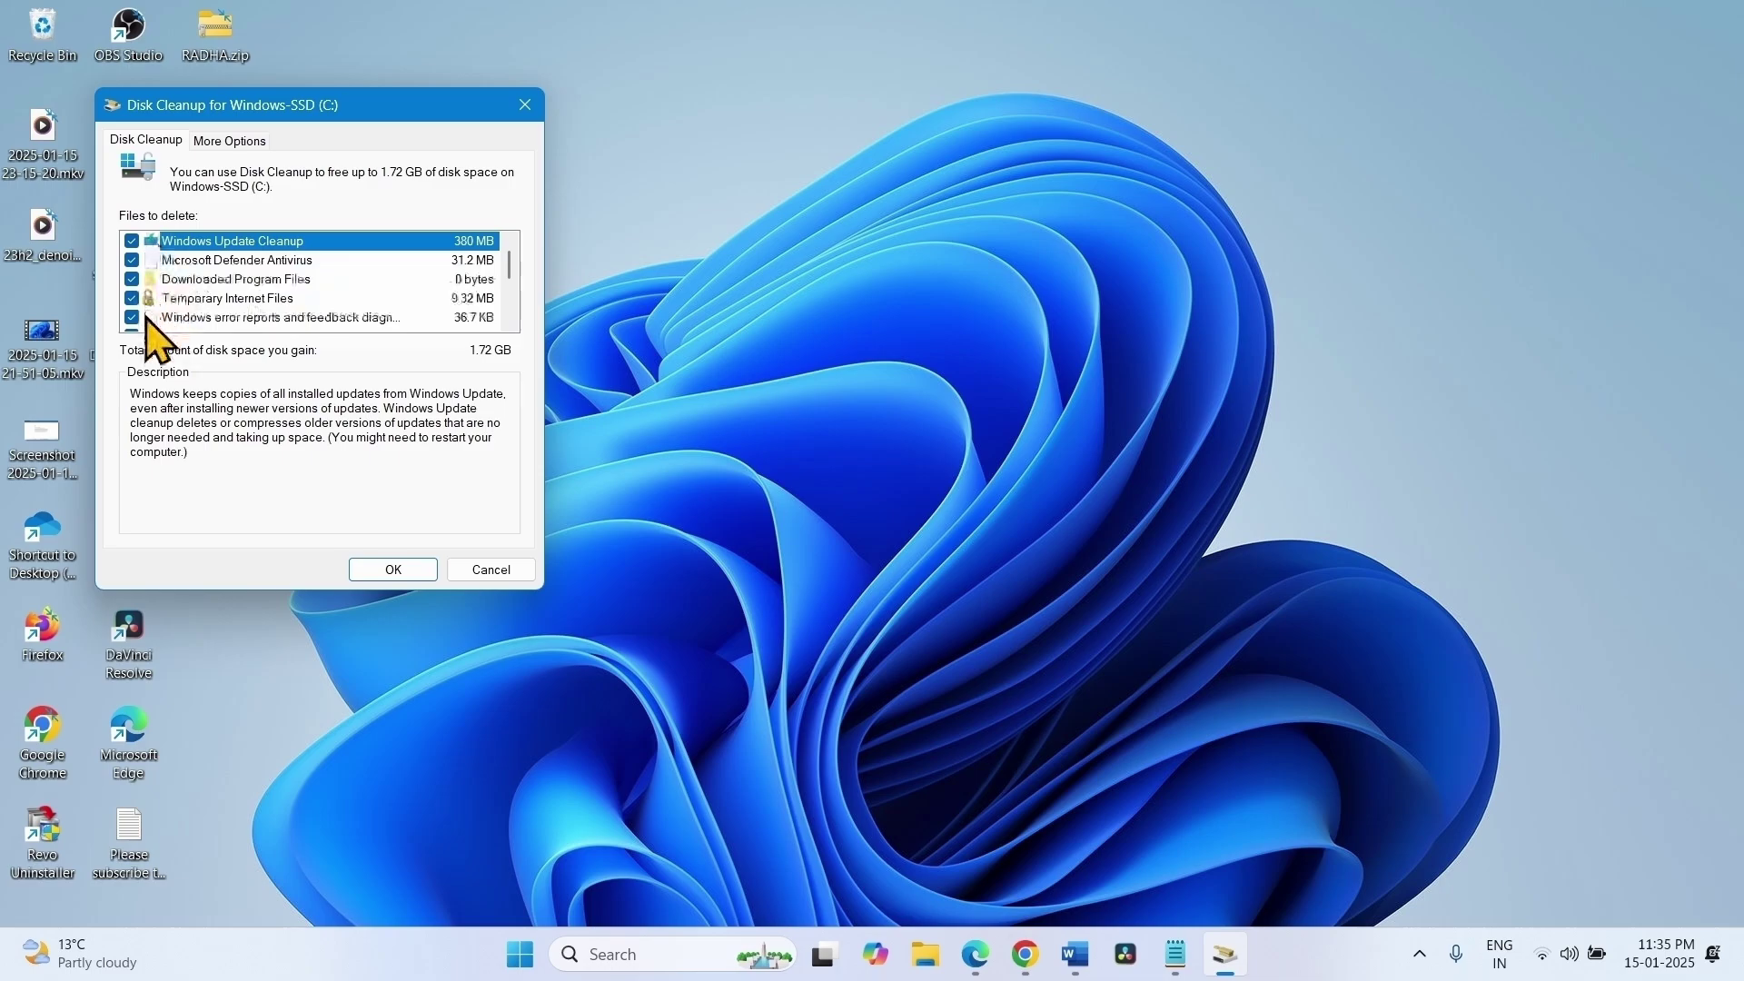
scroll(155, 288, down, 1)
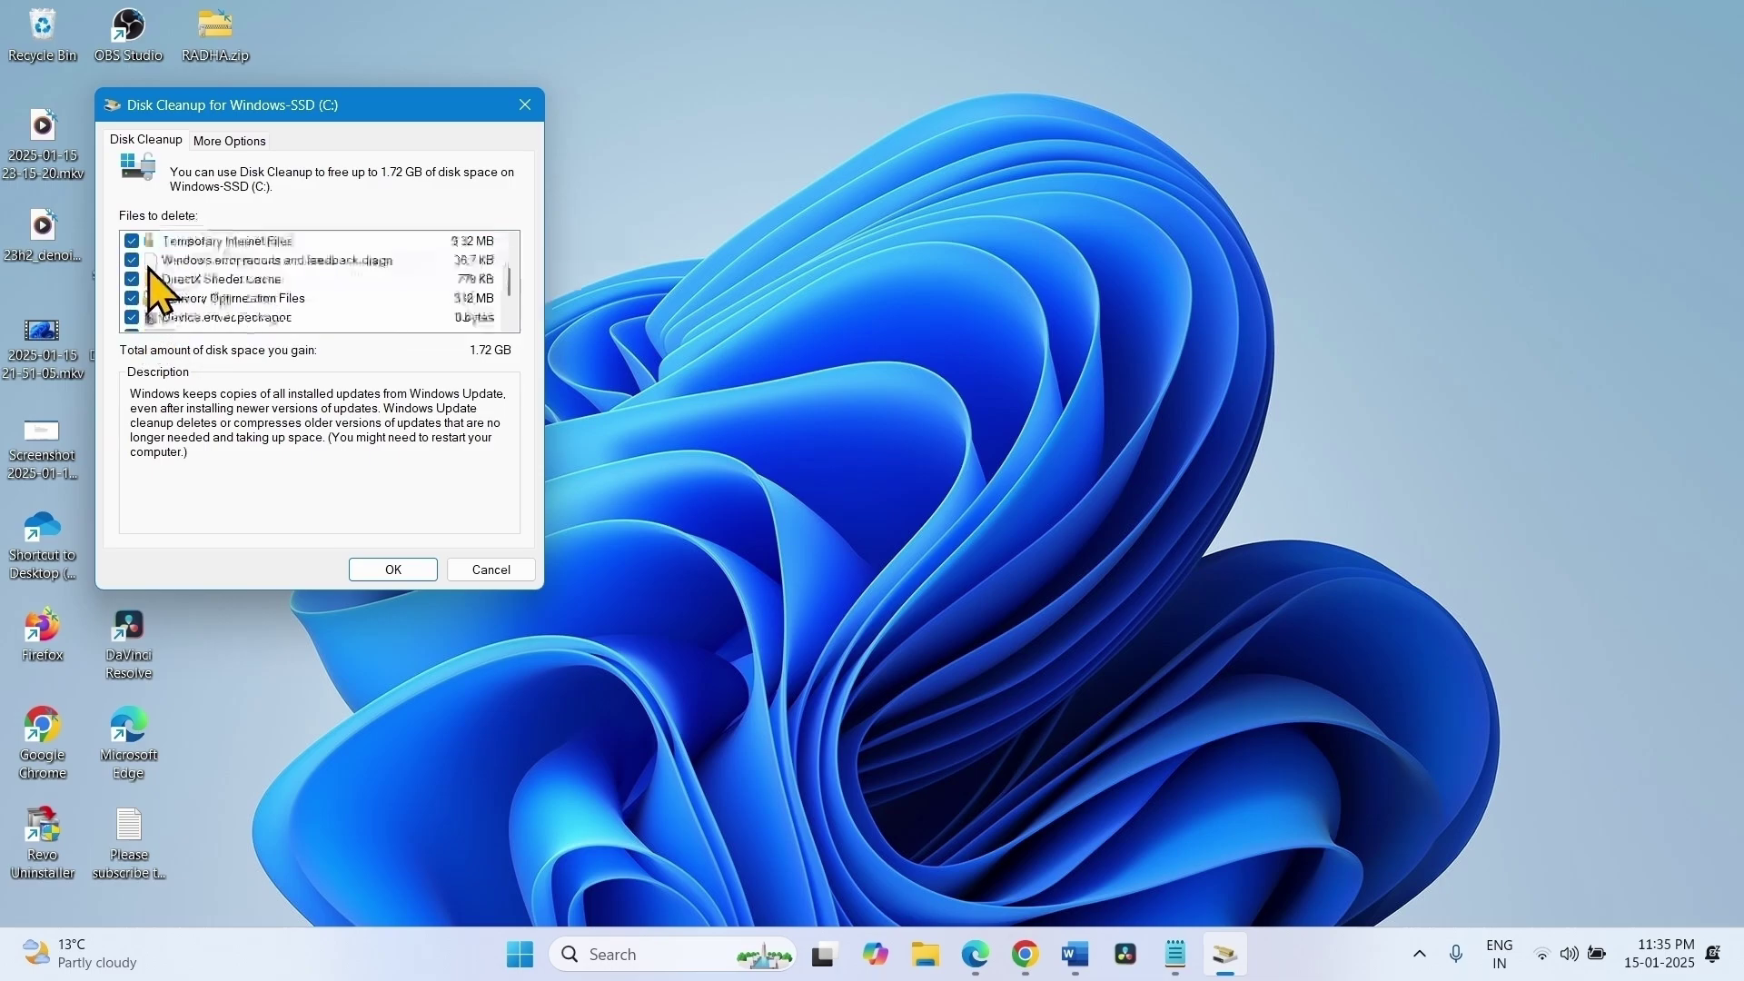
scroll(155, 289, down, 1)
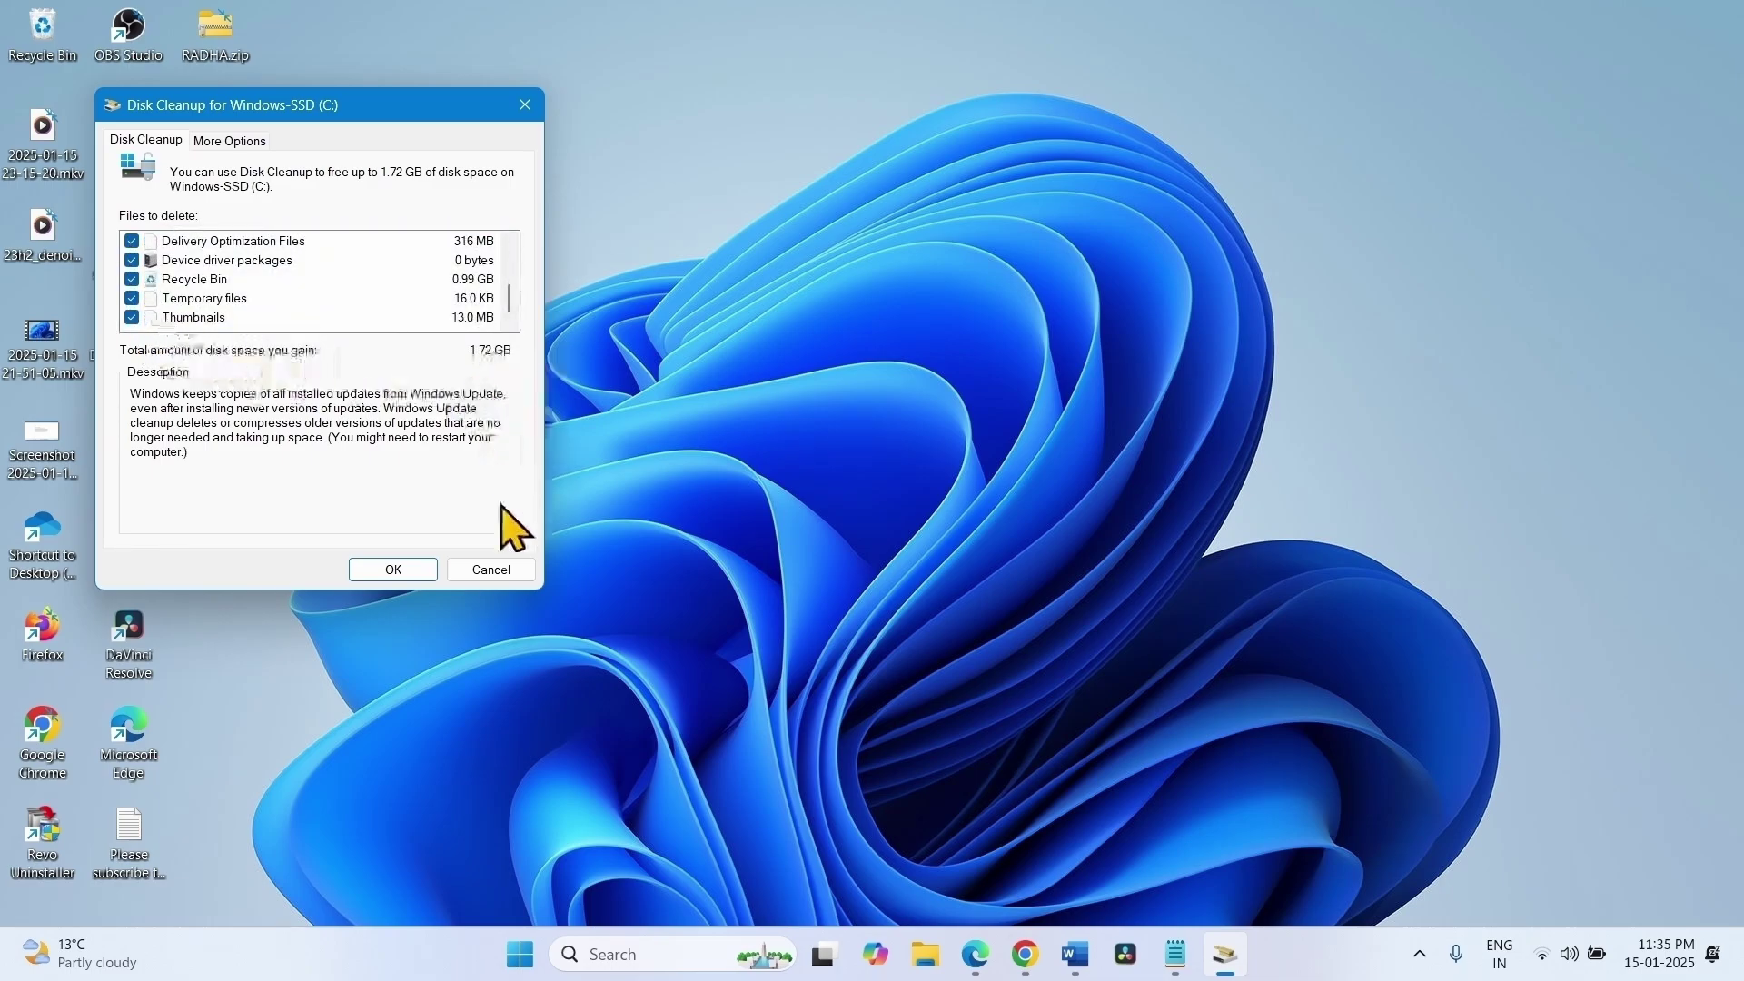
click(391, 572)
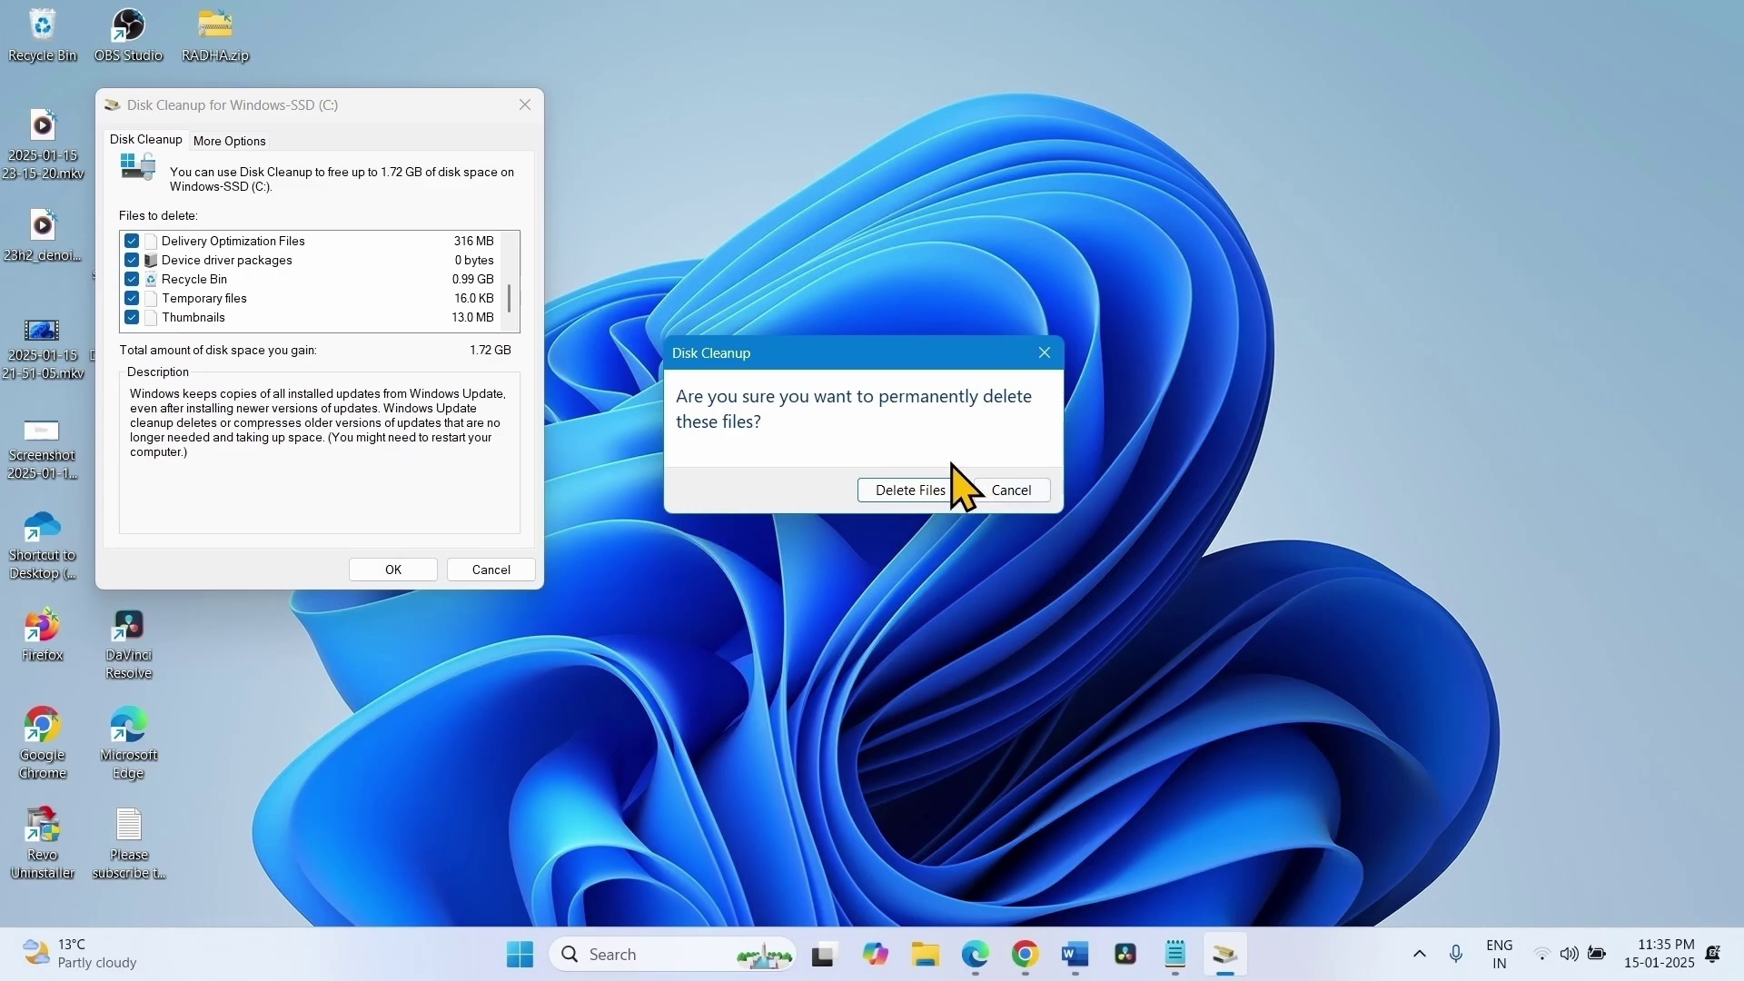
click(917, 497)
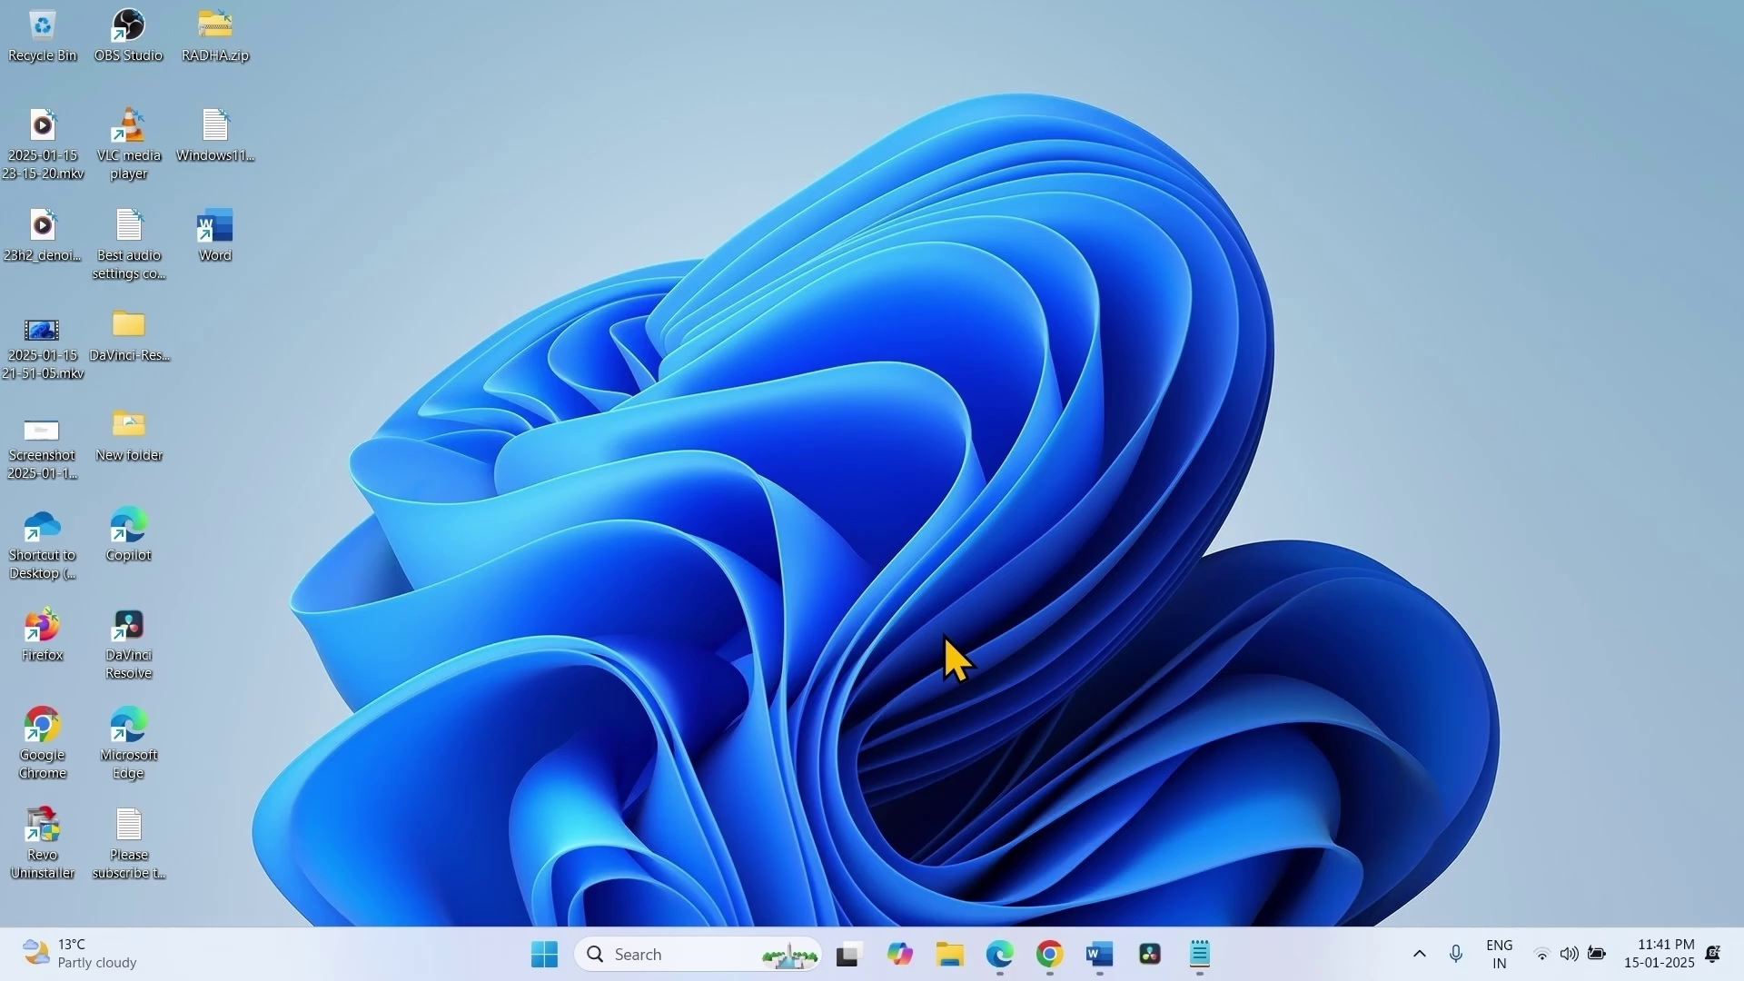
Open Windows Update in Settings, start a check for updates, and close Settings.
click(543, 955)
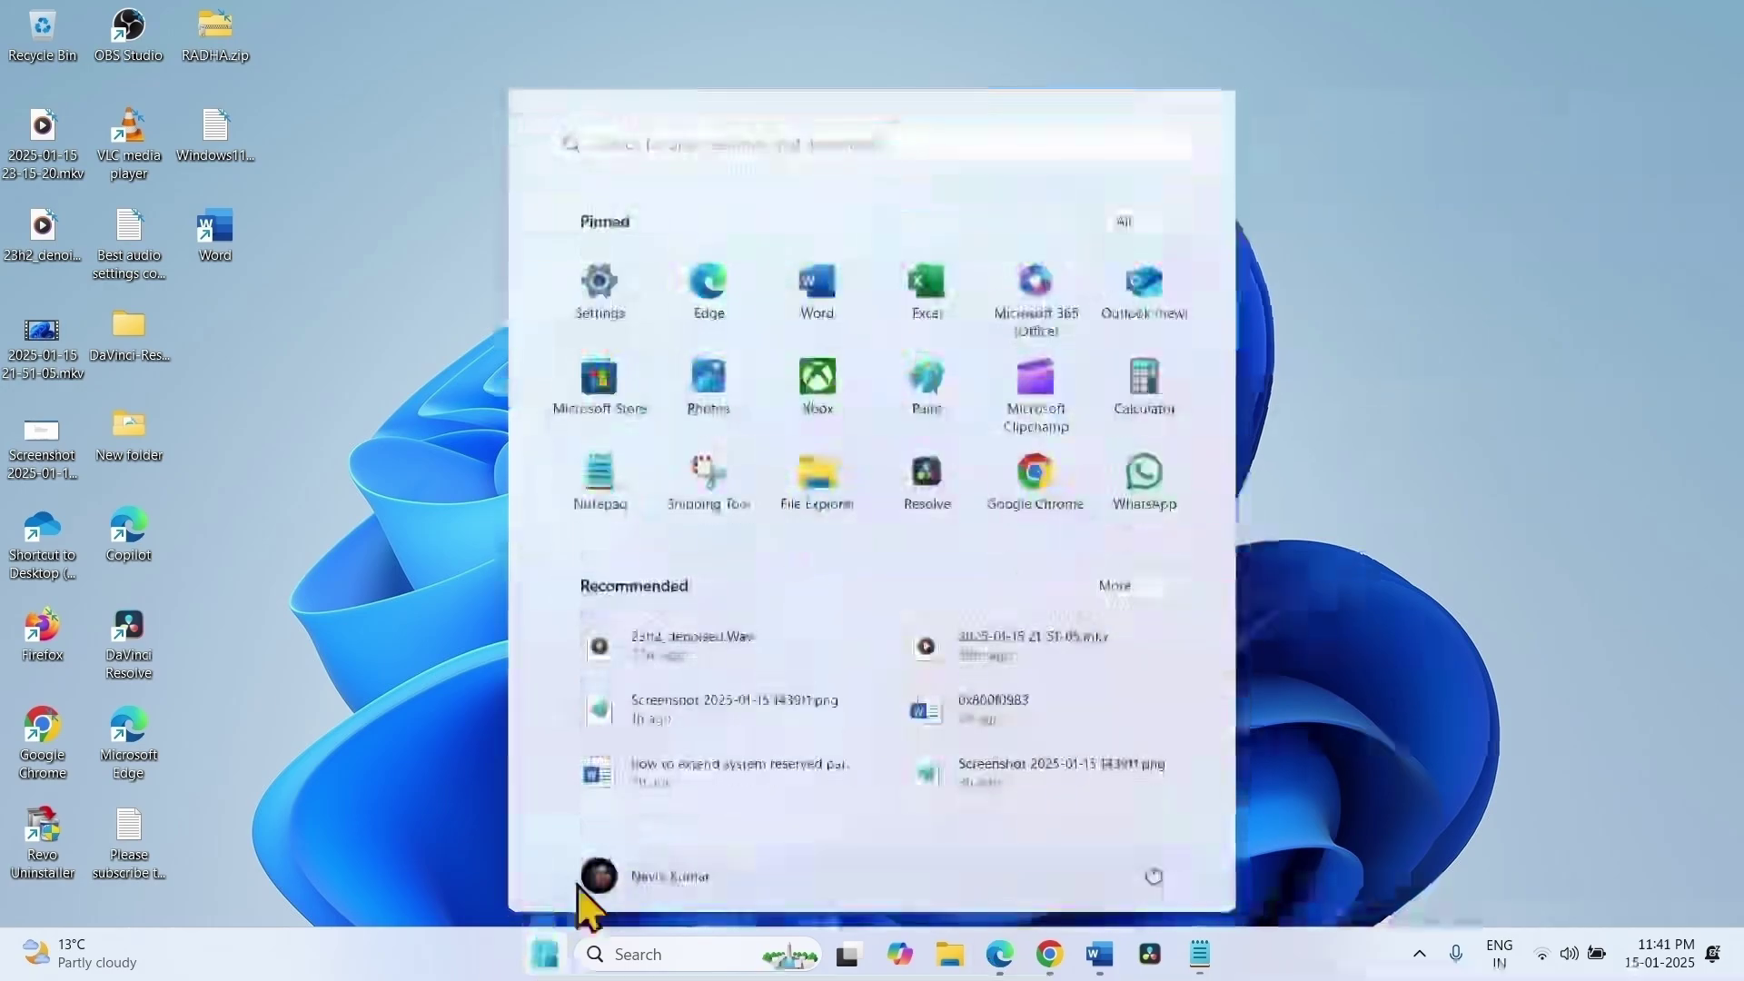
click(615, 312)
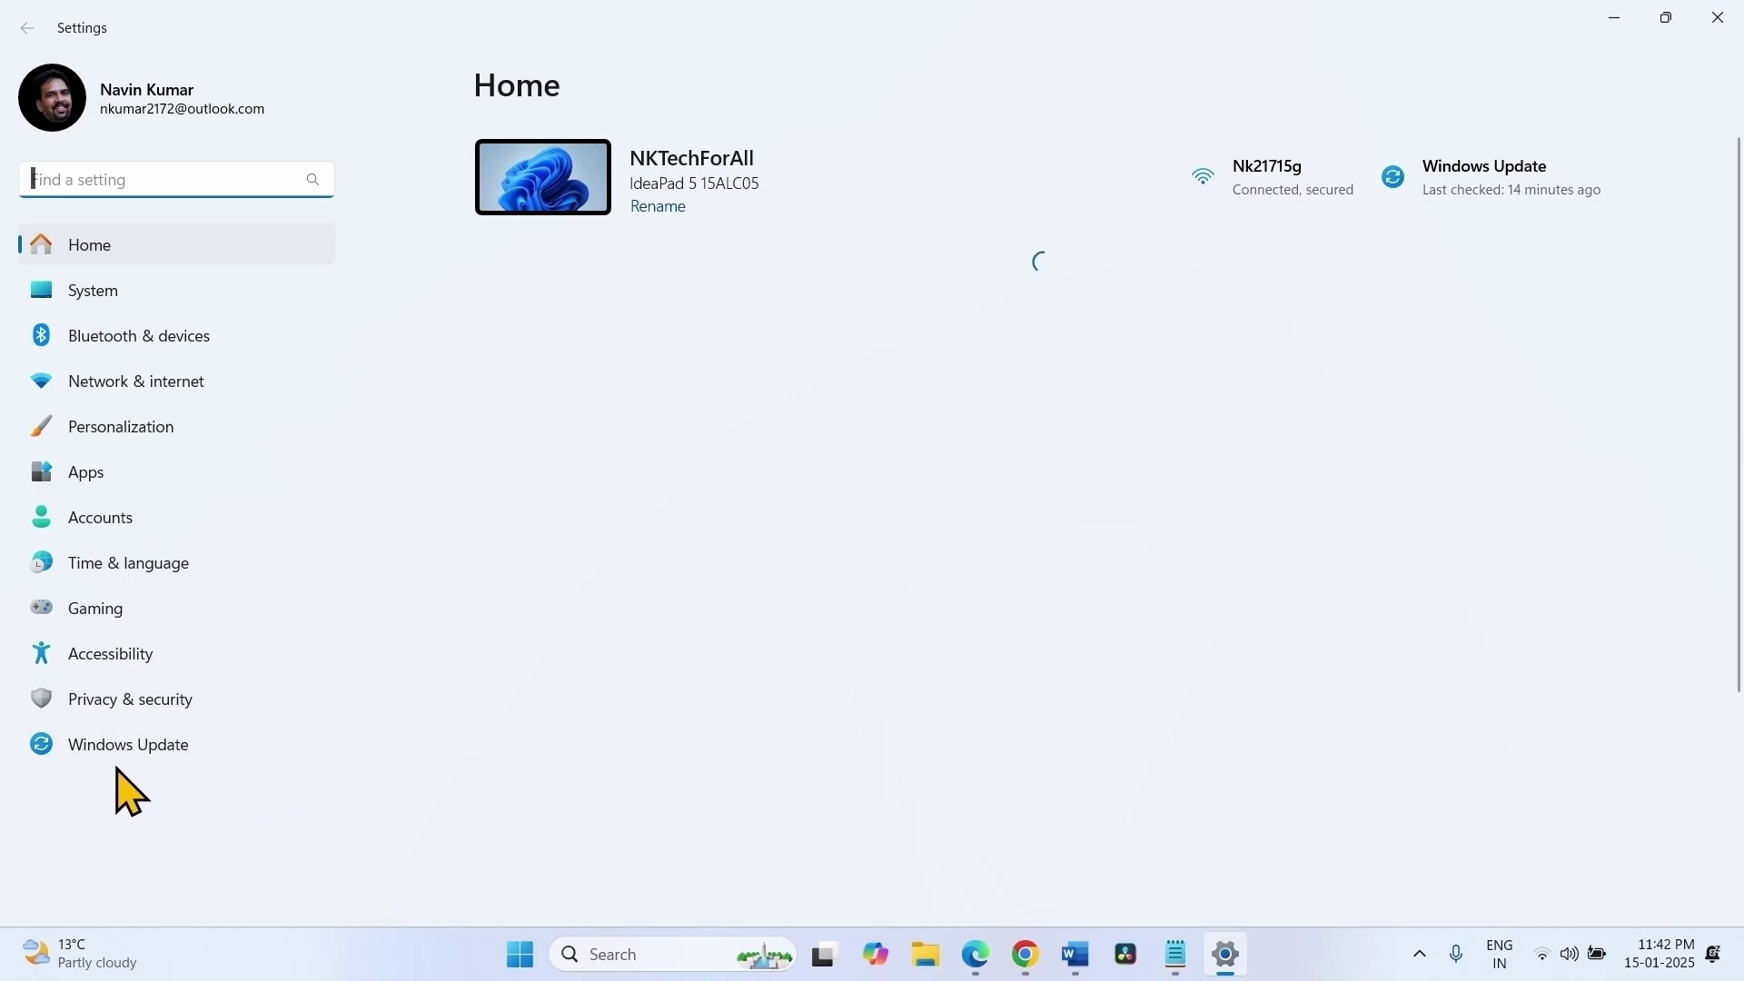
click(118, 753)
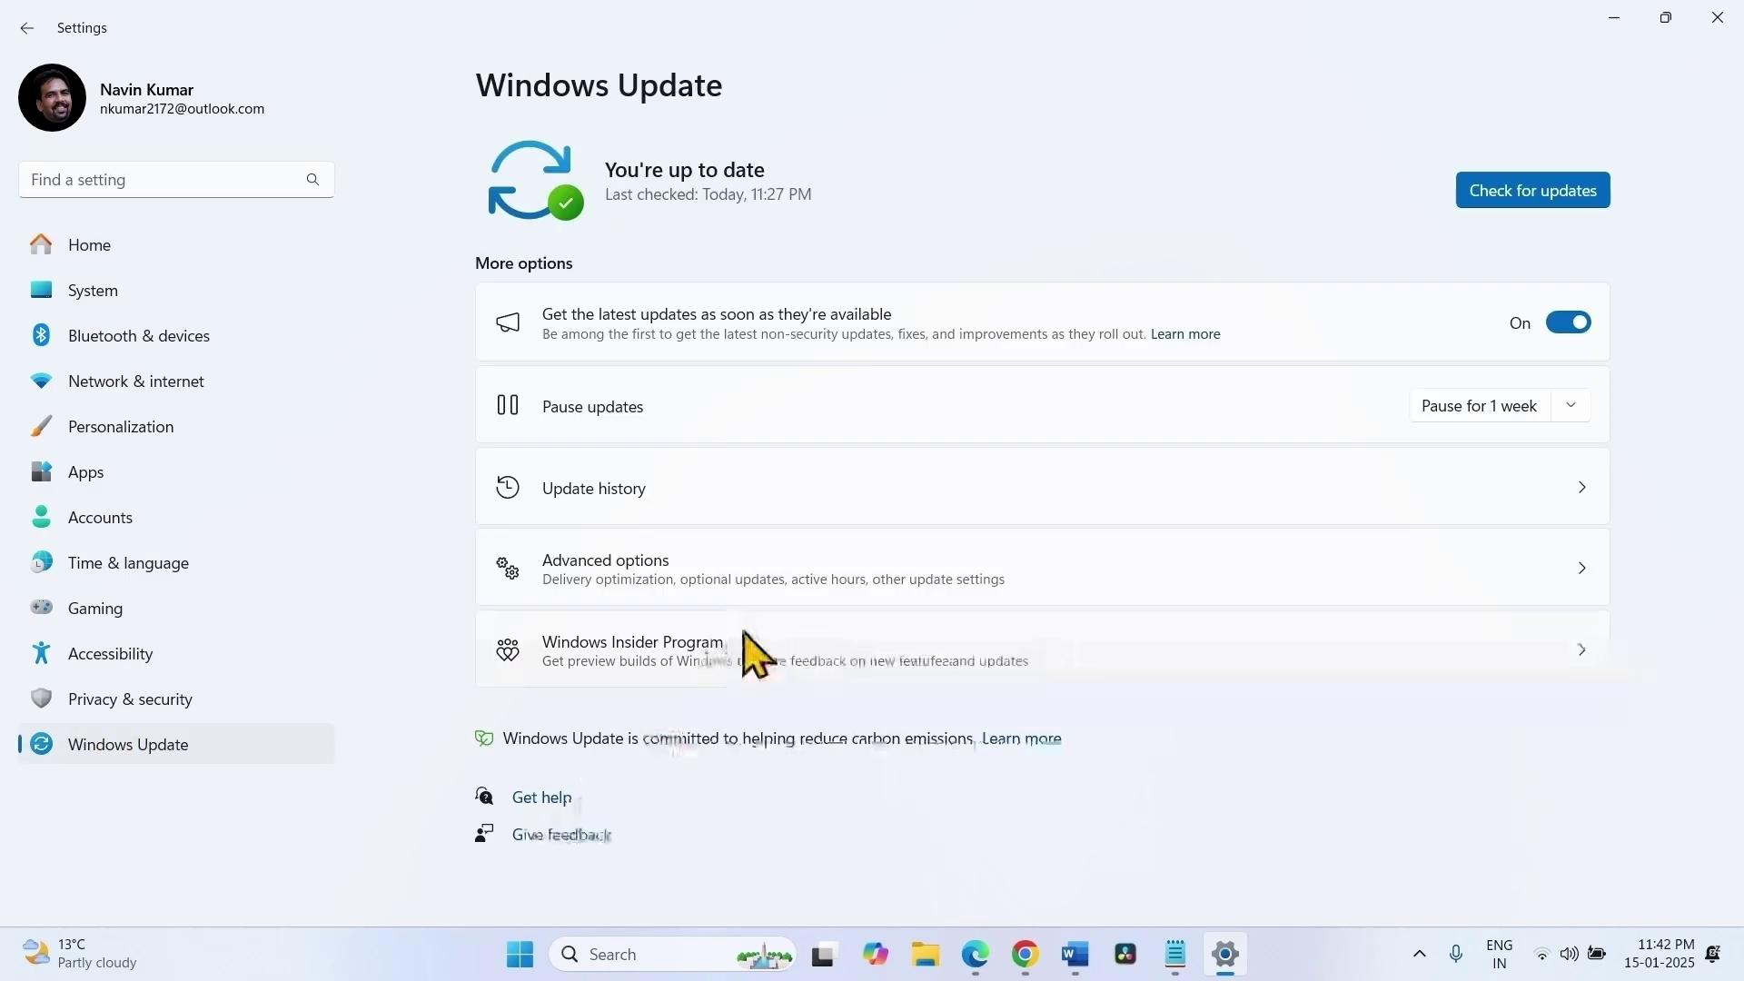
click(1466, 196)
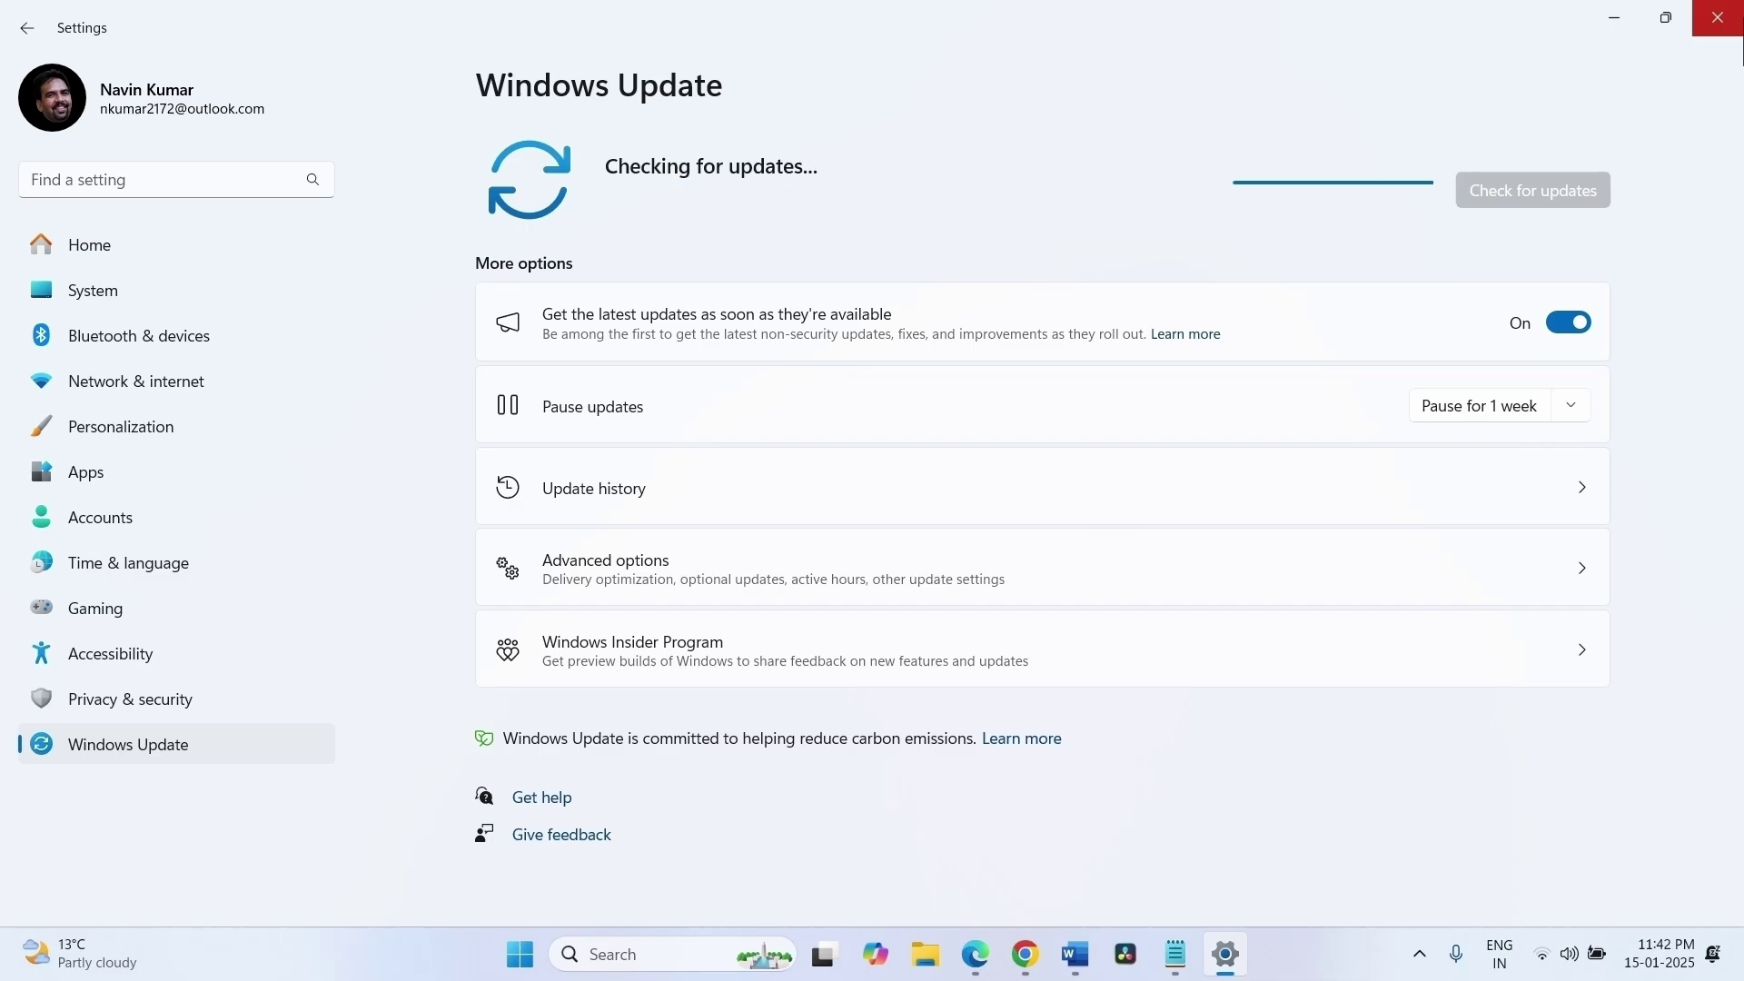
click(1738, 33)
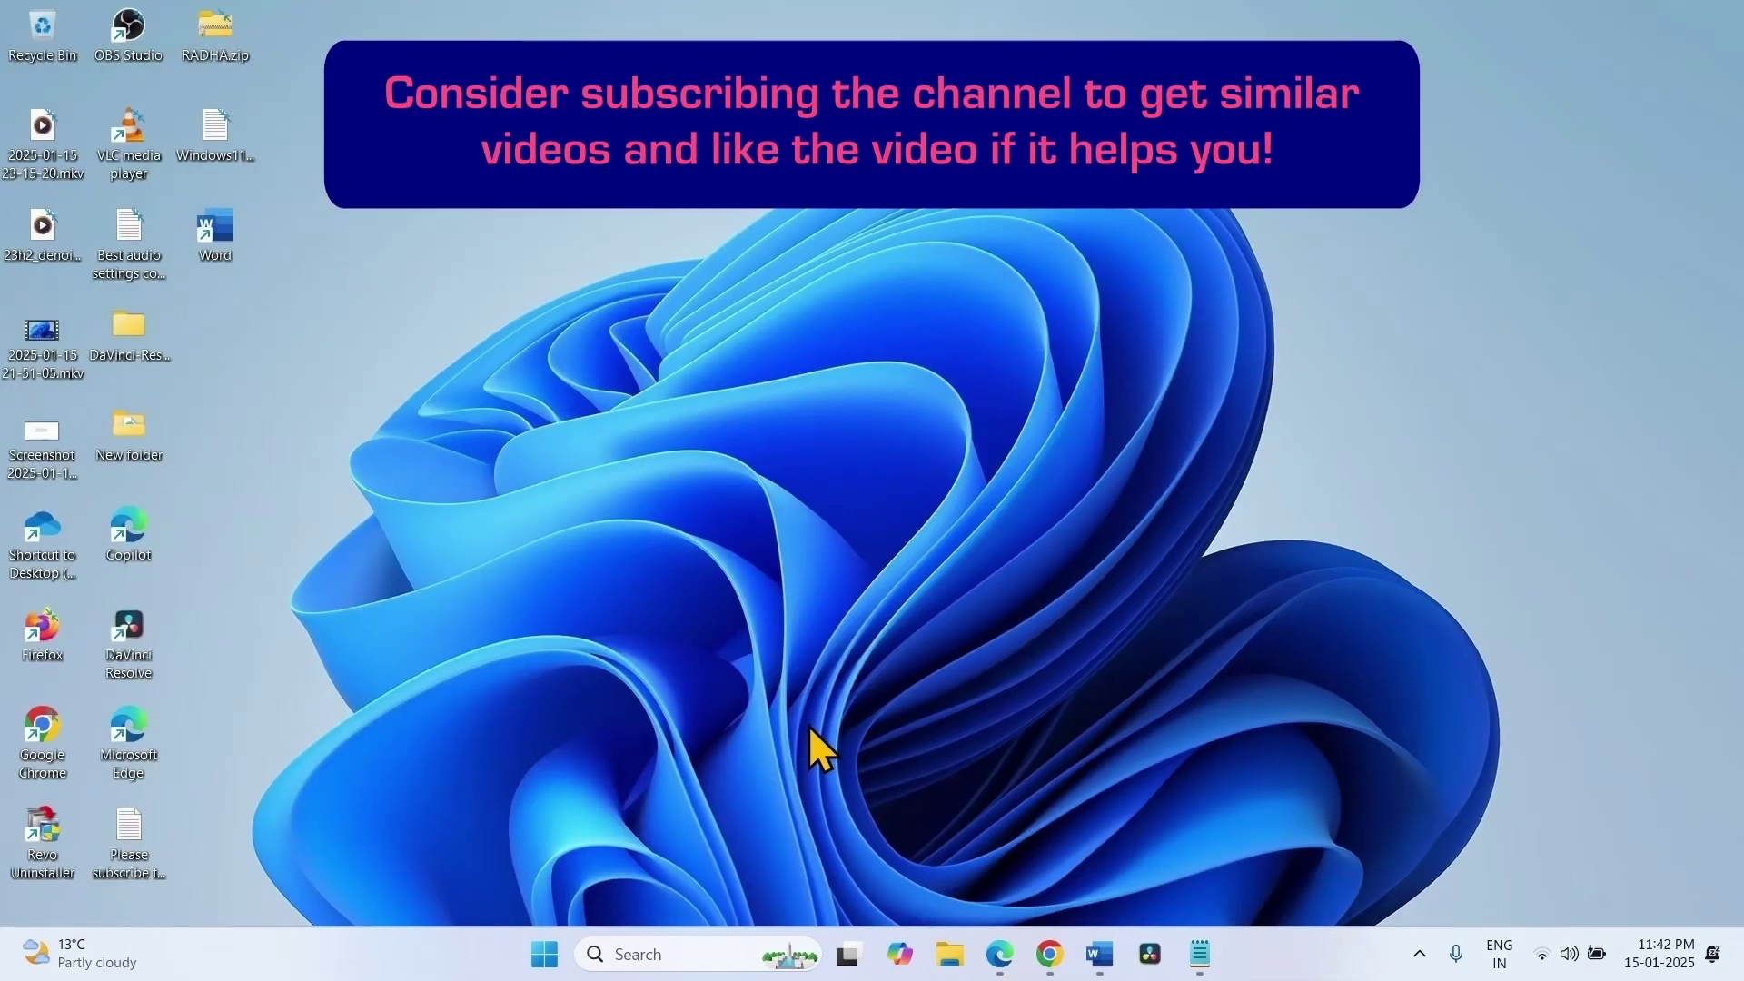